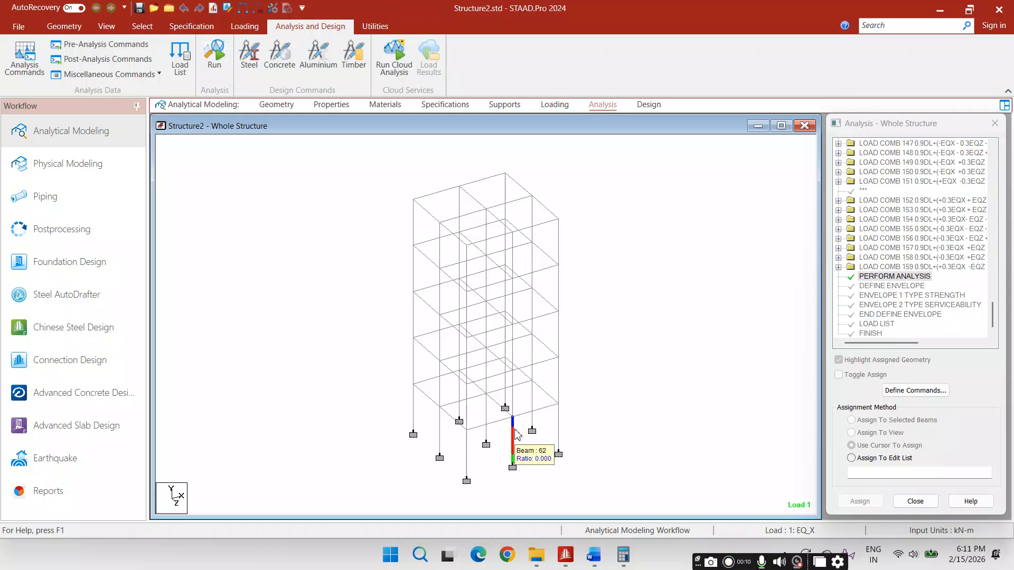
pyautogui.scroll(1, 543, 389)
pyautogui.scroll(-1, 546, 397)
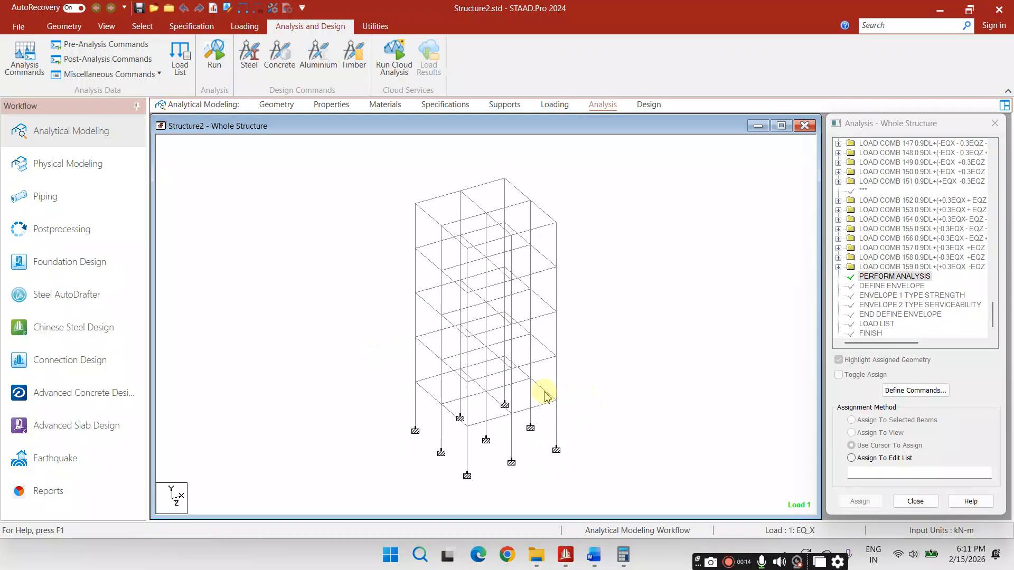
pyautogui.click(543, 396)
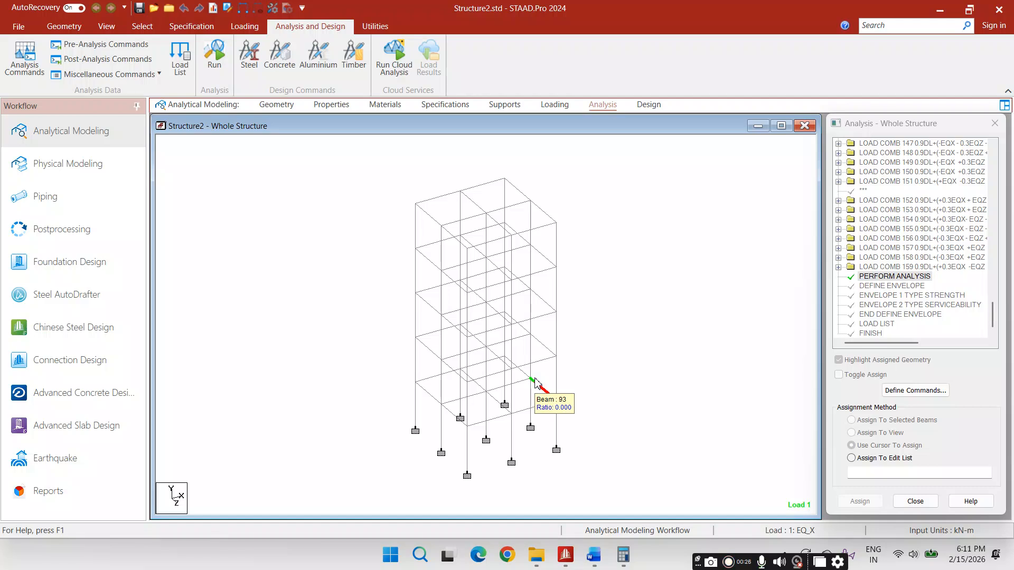
pyautogui.click(510, 371)
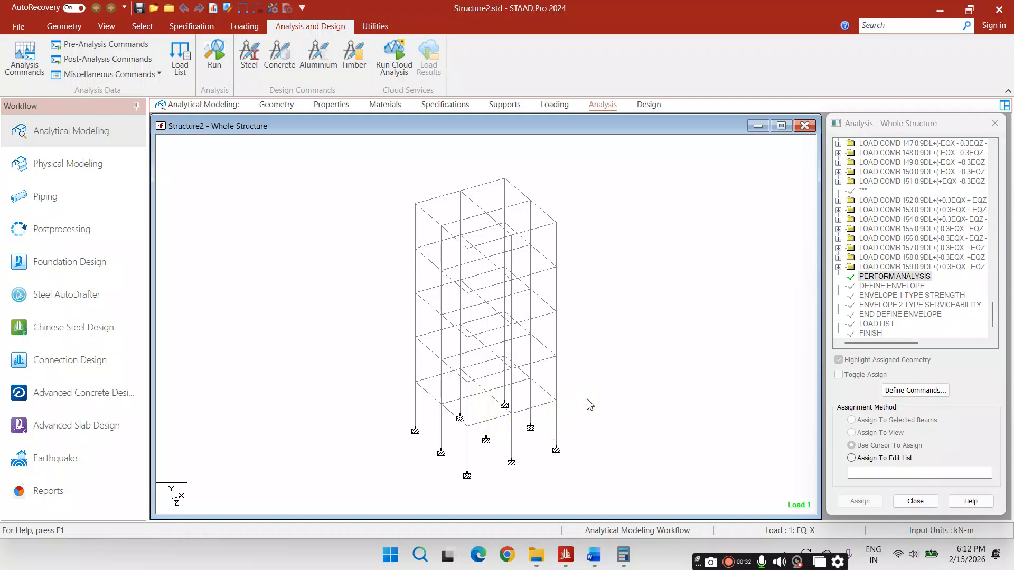
pyautogui.click(578, 418)
pyautogui.click(578, 422)
pyautogui.click(527, 440)
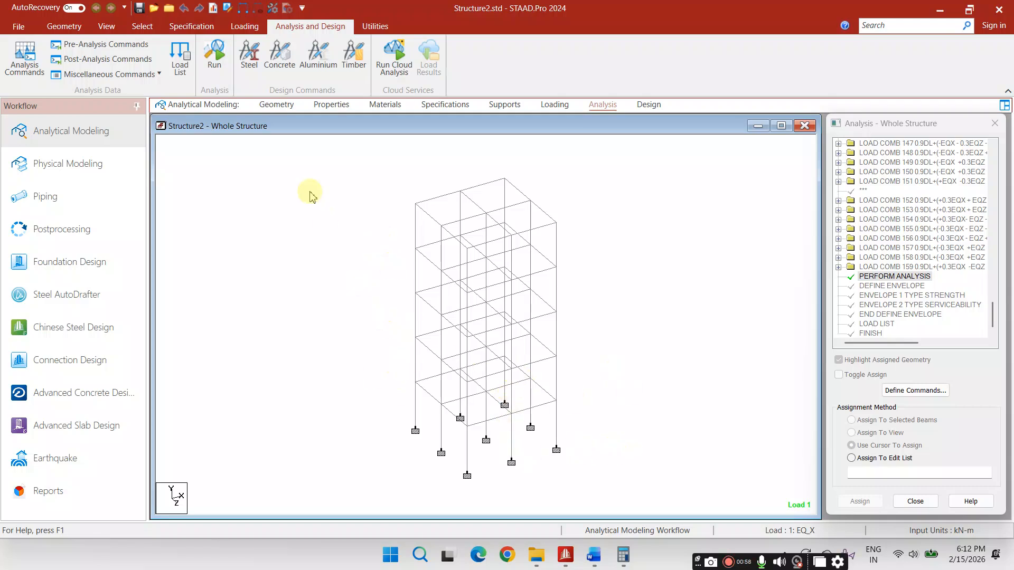
# Isolate the base-level support nodes of the frame, picking them in front view, and show them in plan view.
pyautogui.click(107, 27)
pyautogui.click(273, 59)
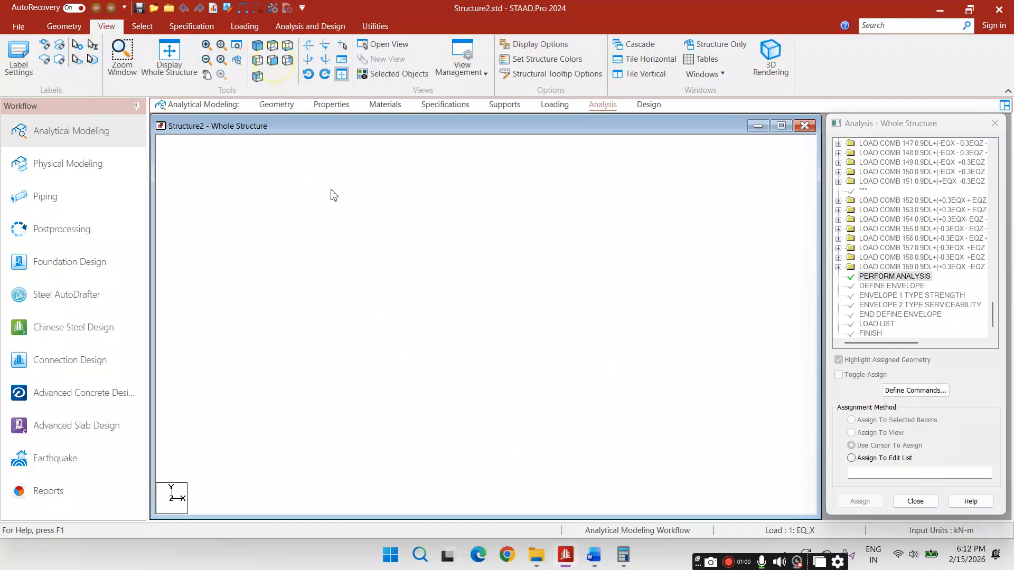
pyautogui.click(142, 27)
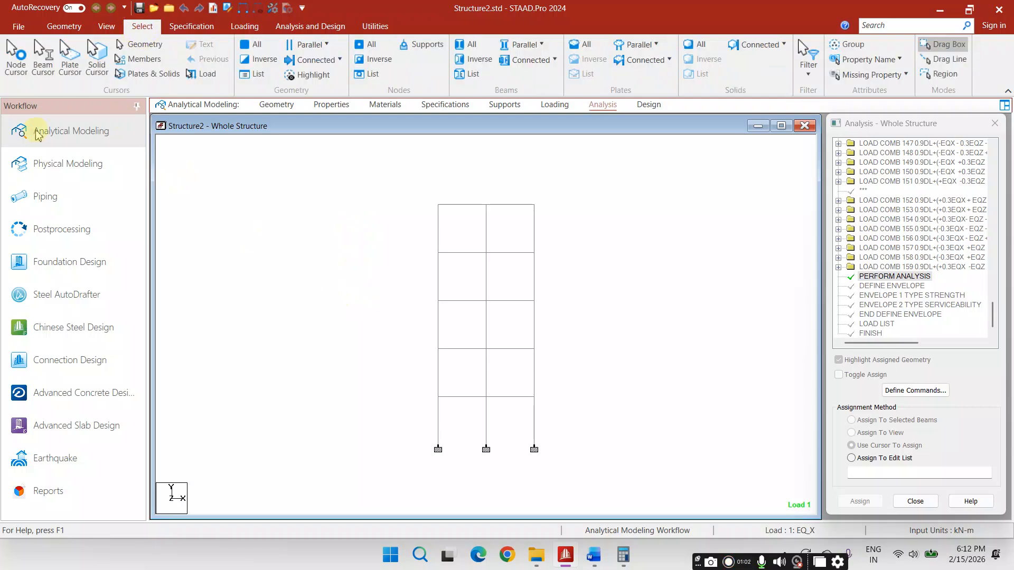
pyautogui.click(16, 58)
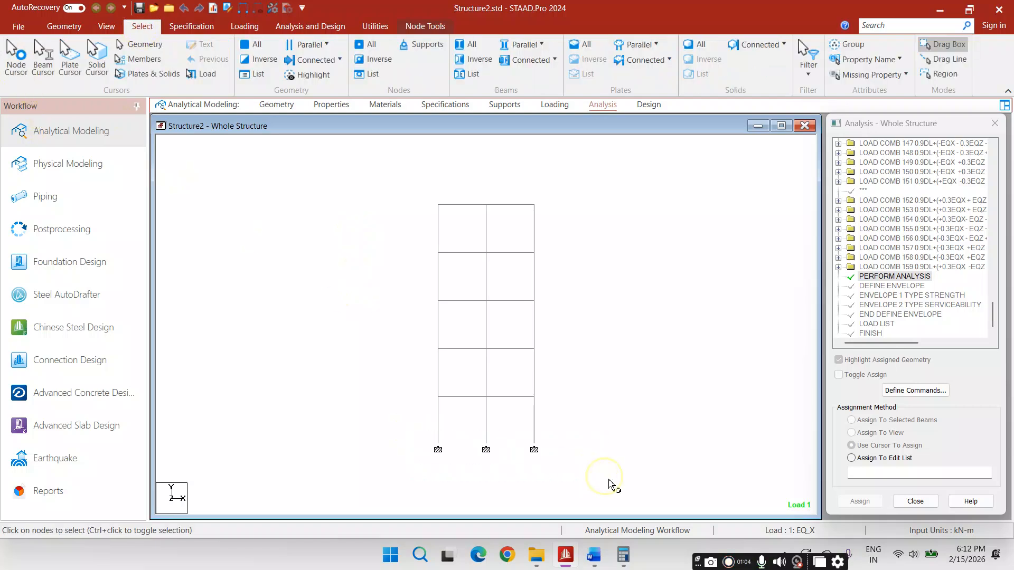
pyautogui.click(106, 26)
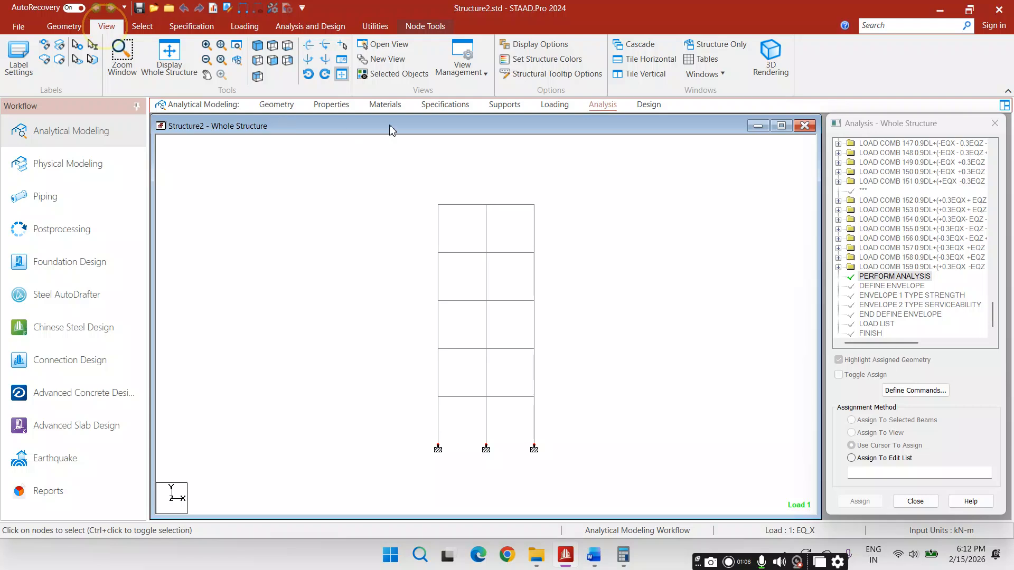
pyautogui.click(392, 80)
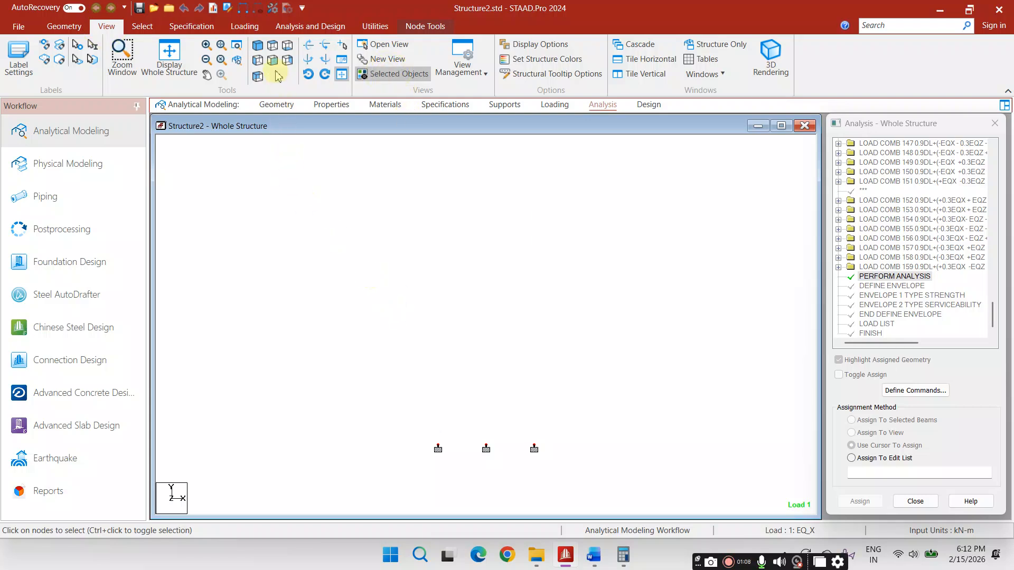
pyautogui.click(272, 49)
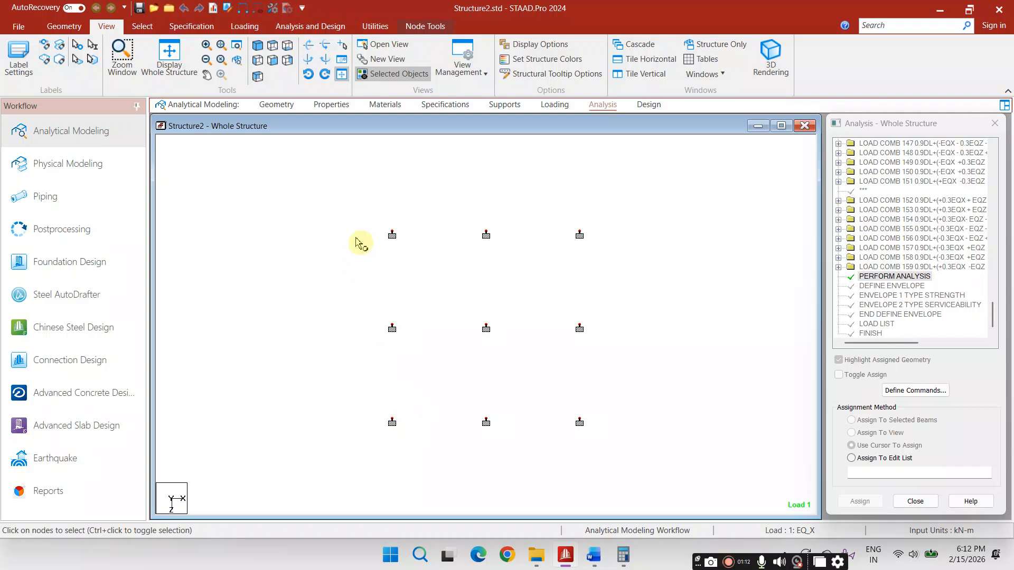
# Copy the rear row (lowest Z) of support nodes and paste it with an offset of -1.5 m in Z.
pyautogui.click(503, 421)
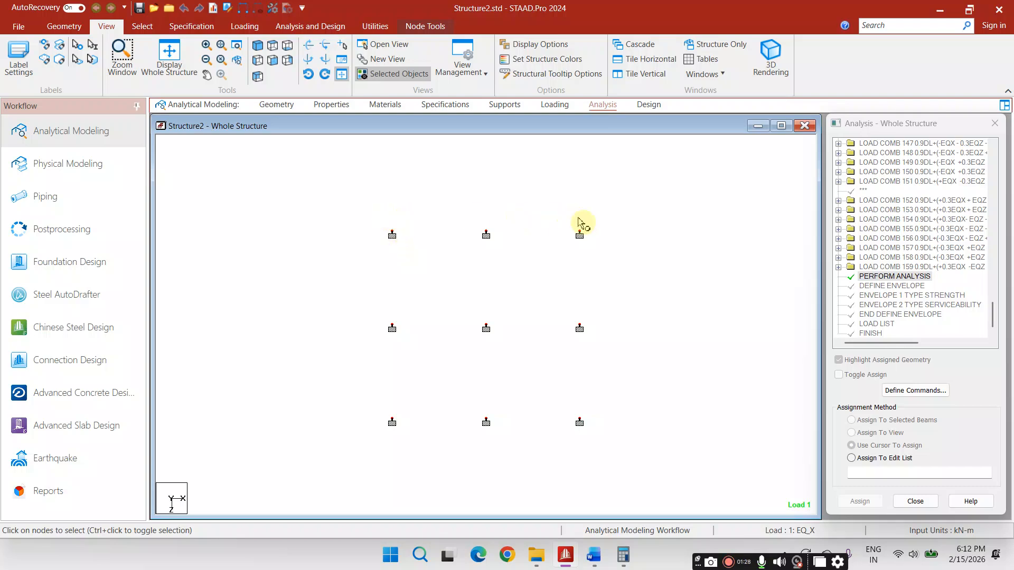
pyautogui.scroll(1, 435, 256)
pyautogui.scroll(-2, 433, 332)
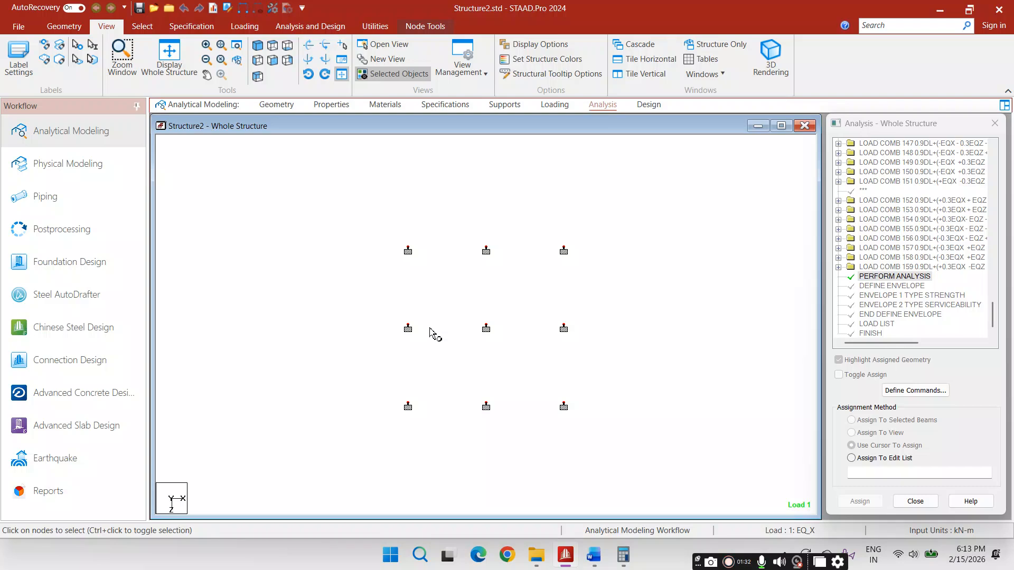
pyautogui.scroll(1, 493, 266)
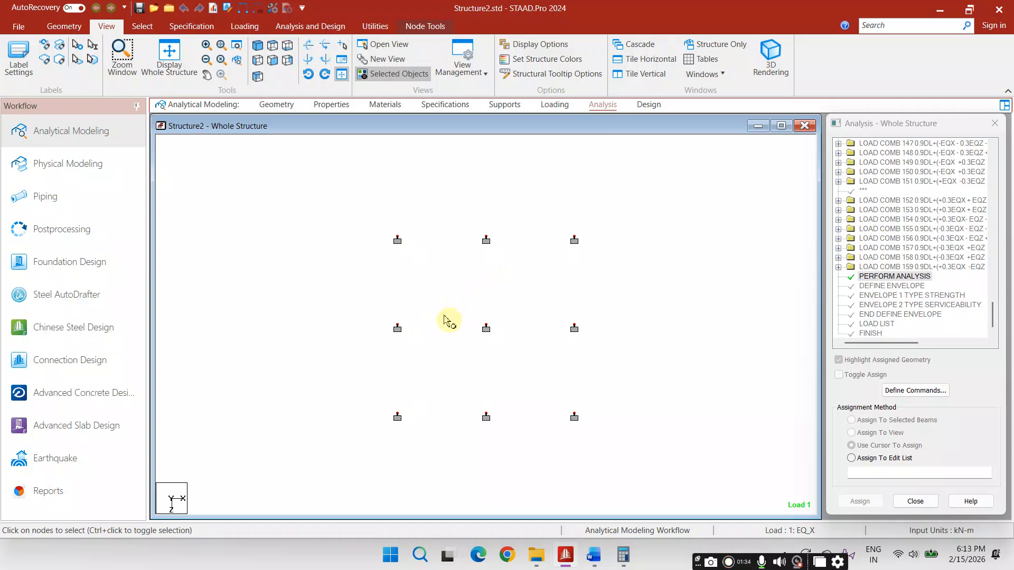
pyautogui.scroll(-1, 429, 324)
pyautogui.moveTo(355, 223); pyautogui.dragTo(617, 275)
pyautogui.rightClick(612, 241)
pyautogui.click(635, 295)
pyautogui.rightClick(634, 241)
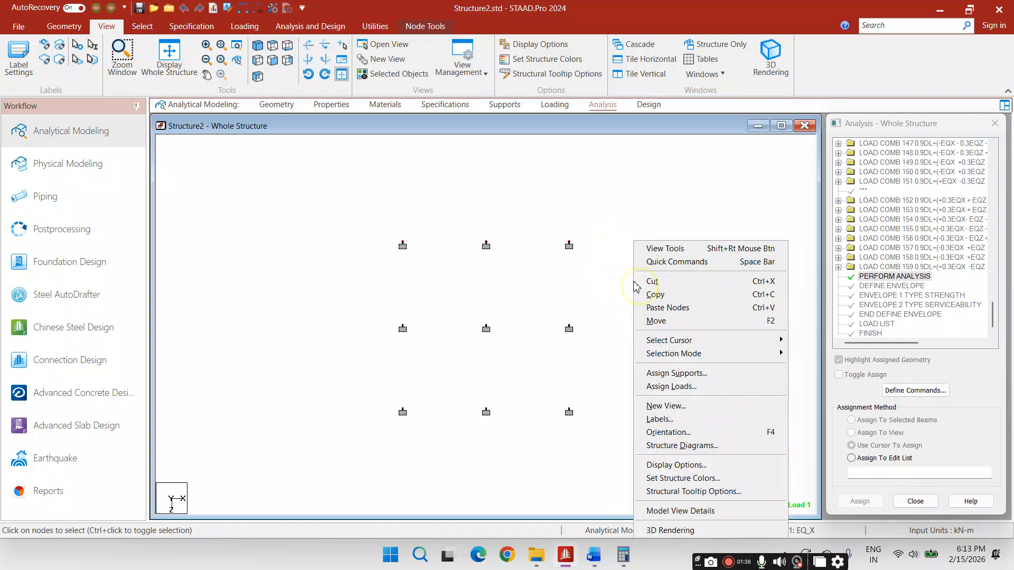
pyautogui.click(668, 309)
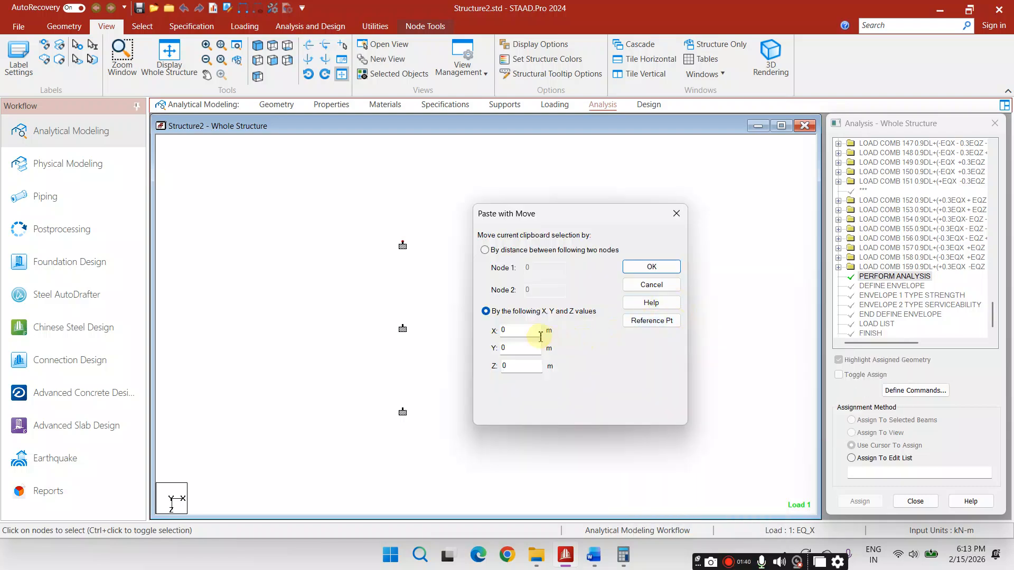
pyautogui.doubleClick(515, 366)
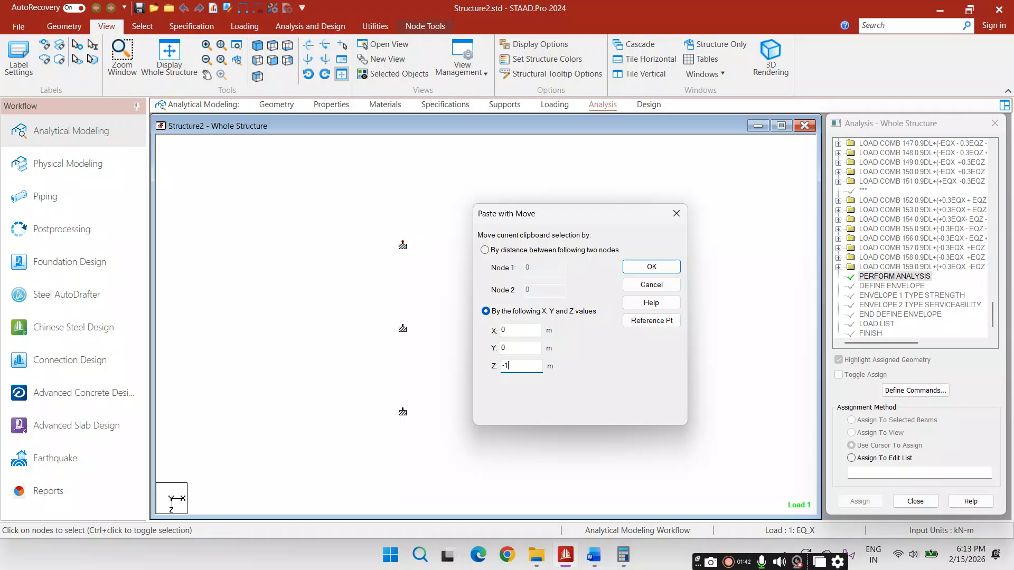
pyautogui.press('Return')
pyautogui.click(547, 310)
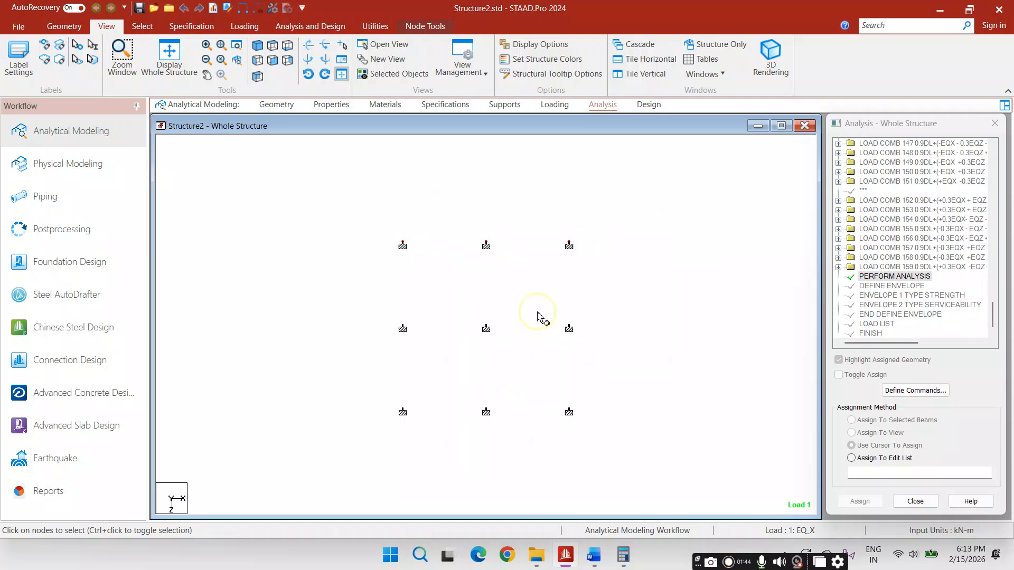
# Copy the front row (highest Z) of support nodes and paste it with an offset of 1.5 m in Z.
pyautogui.moveTo(394, 397); pyautogui.dragTo(608, 464)
pyautogui.rightClick(613, 304)
pyautogui.rightClick(634, 302)
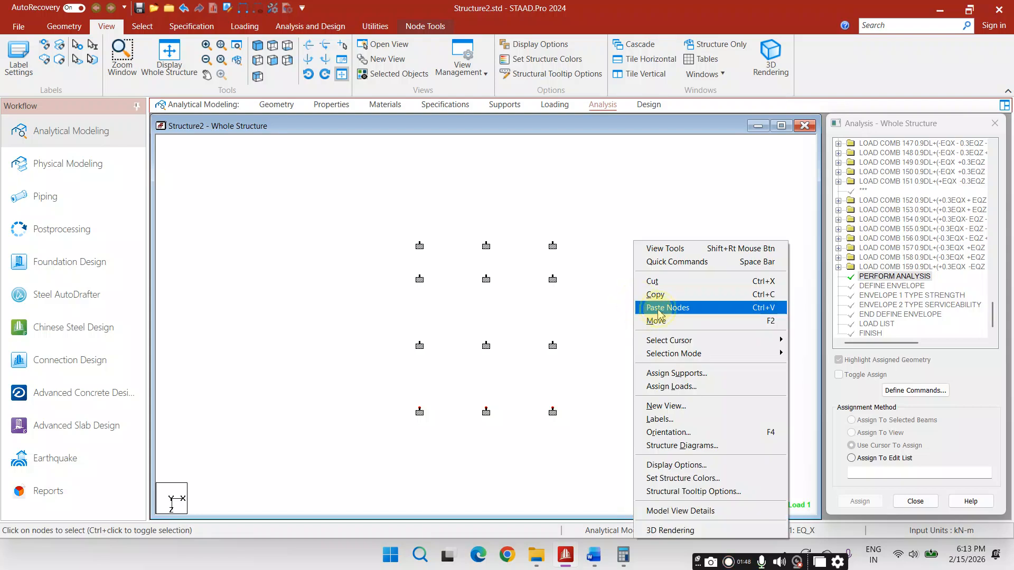
pyautogui.click(661, 308)
pyautogui.doubleClick(506, 366)
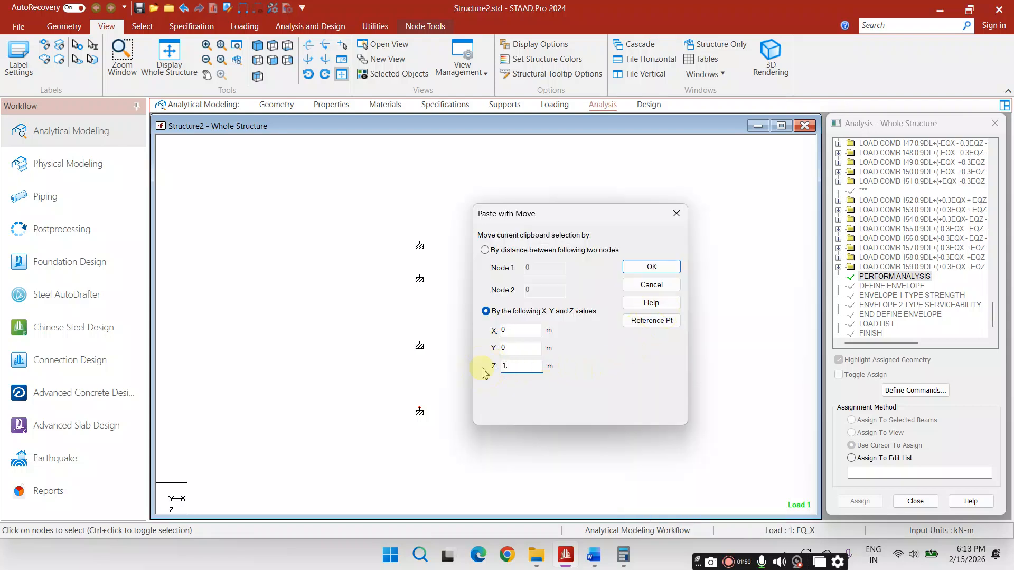
pyautogui.write('1.')
pyautogui.press('Return')
# Copy the column of support nodes with the highest X and paste it with an offset of 1.5 m in X.
pyautogui.moveTo(529, 229); pyautogui.dragTo(584, 411)
pyautogui.rightClick(597, 277)
pyautogui.rightClick(624, 304)
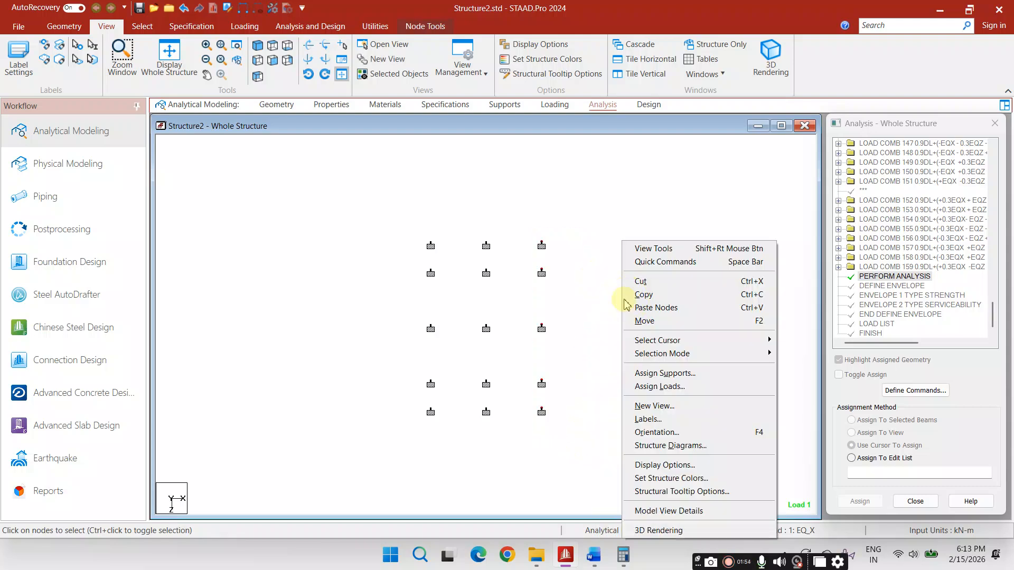
pyautogui.click(626, 307)
pyautogui.doubleClick(497, 333)
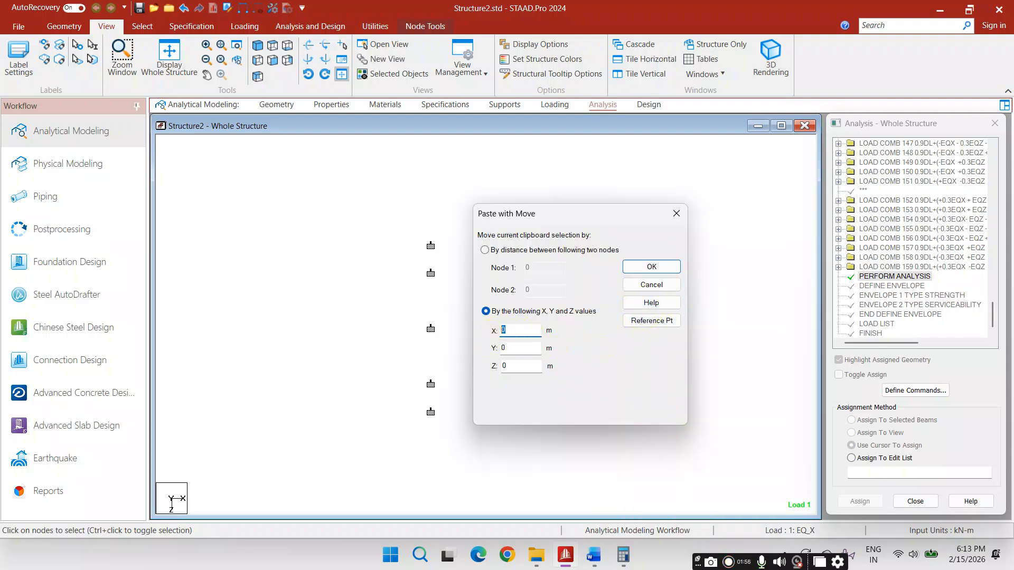
pyautogui.write('1.5')
pyautogui.press('Return')
# Copy the column of support nodes with the lowest X and paste it with an offset of -1.5 m in X.
pyautogui.moveTo(374, 224); pyautogui.dragTo(433, 422)
pyautogui.rightClick(550, 208)
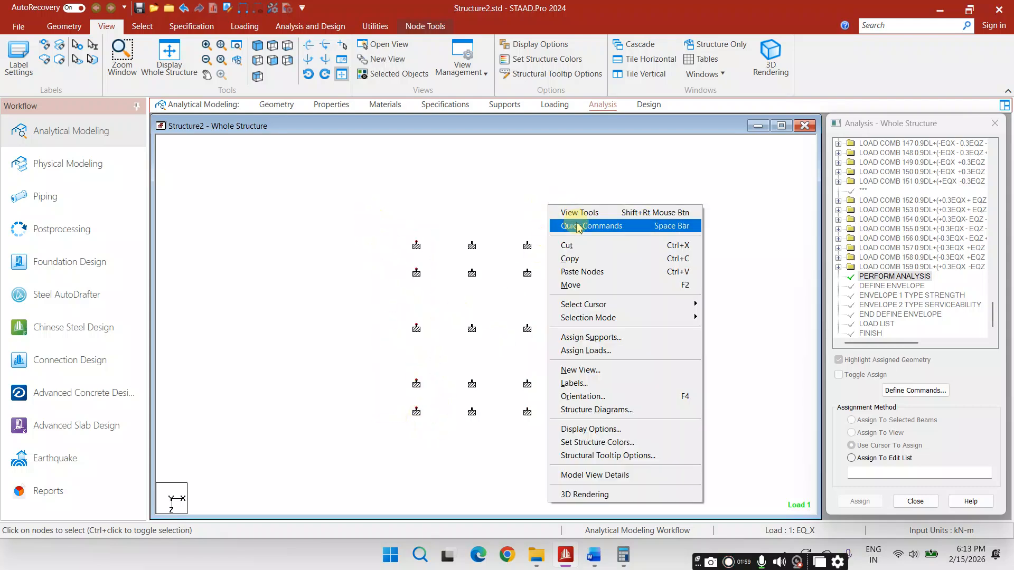
pyautogui.rightClick(576, 261)
pyautogui.click(596, 295)
pyautogui.rightClick(597, 298)
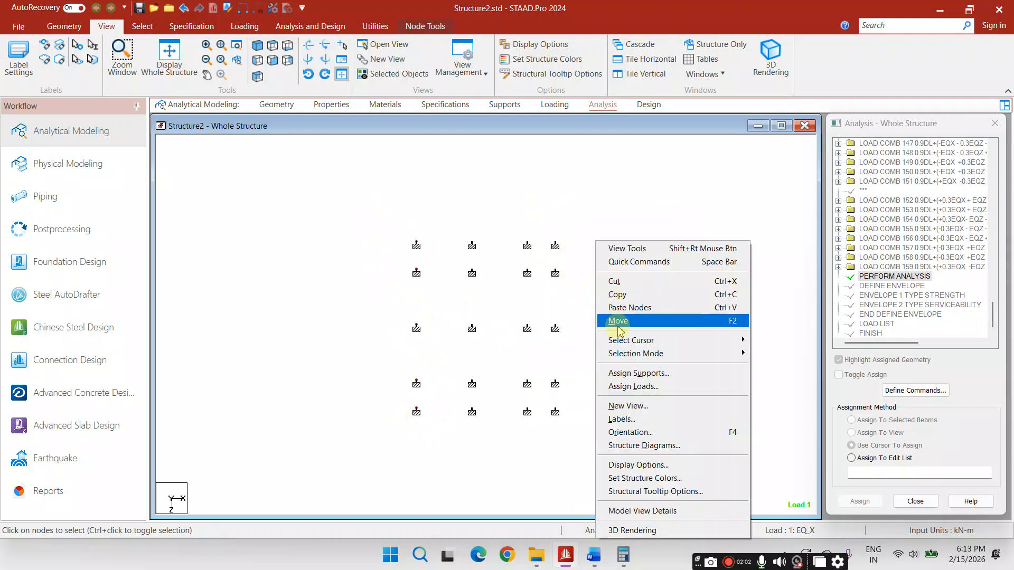
pyautogui.click(614, 324)
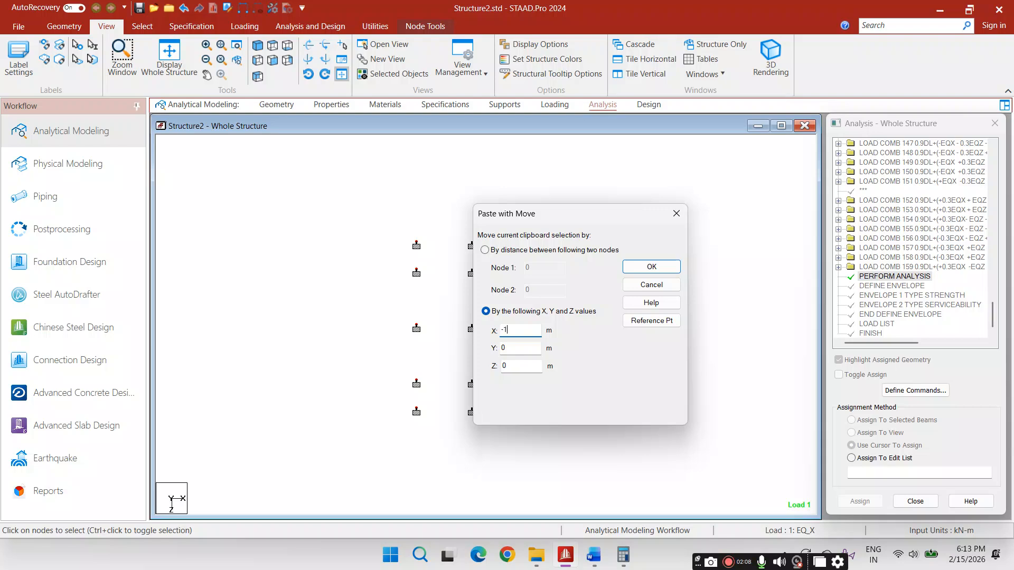
pyautogui.write('-1.5')
pyautogui.press('Return')
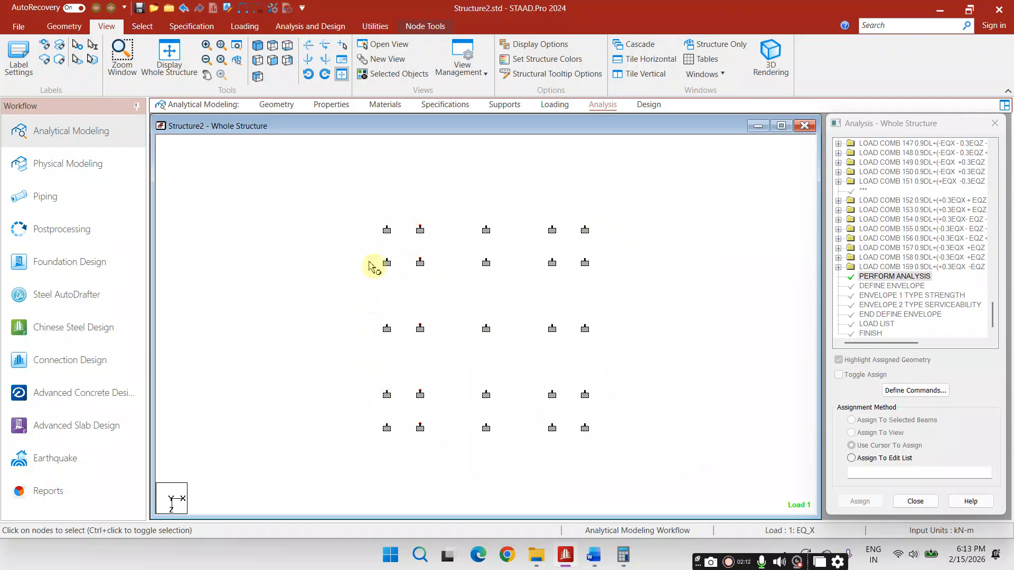
# Select the nodes in the three inner rows and connect them with beams along the X axis.
pyautogui.scroll(1, 426, 286)
pyautogui.scroll(-1, 430, 290)
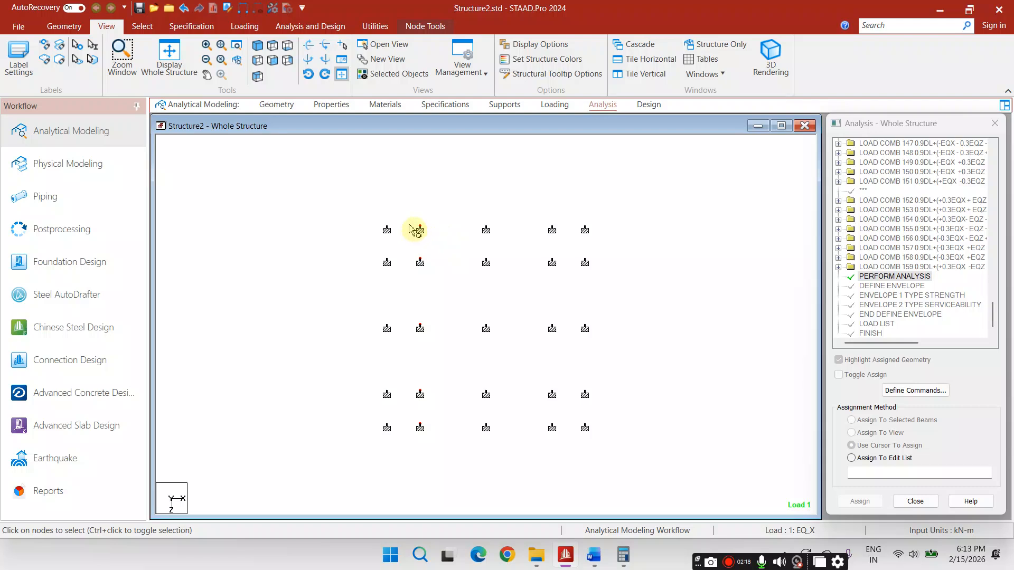
pyautogui.moveTo(360, 252); pyautogui.dragTo(618, 290)
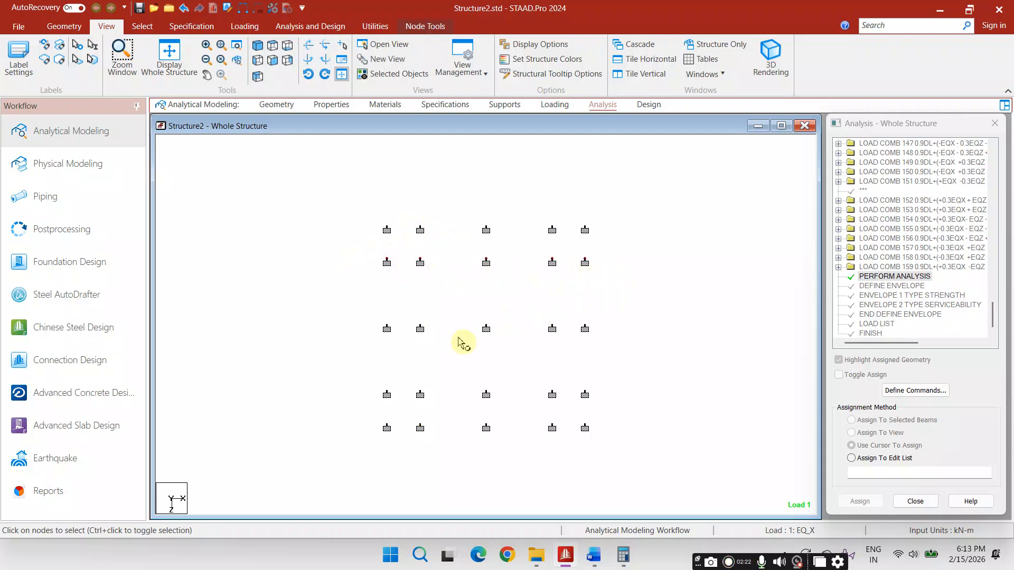
pyautogui.keyDown('ctrl'); pyautogui.moveTo(534, 343); pyautogui.dragTo(640, 346); pyautogui.keyUp('ctrl')
pyautogui.keyDown('ctrl'); pyautogui.moveTo(356, 386); pyautogui.dragTo(611, 414); pyautogui.keyUp('ctrl')
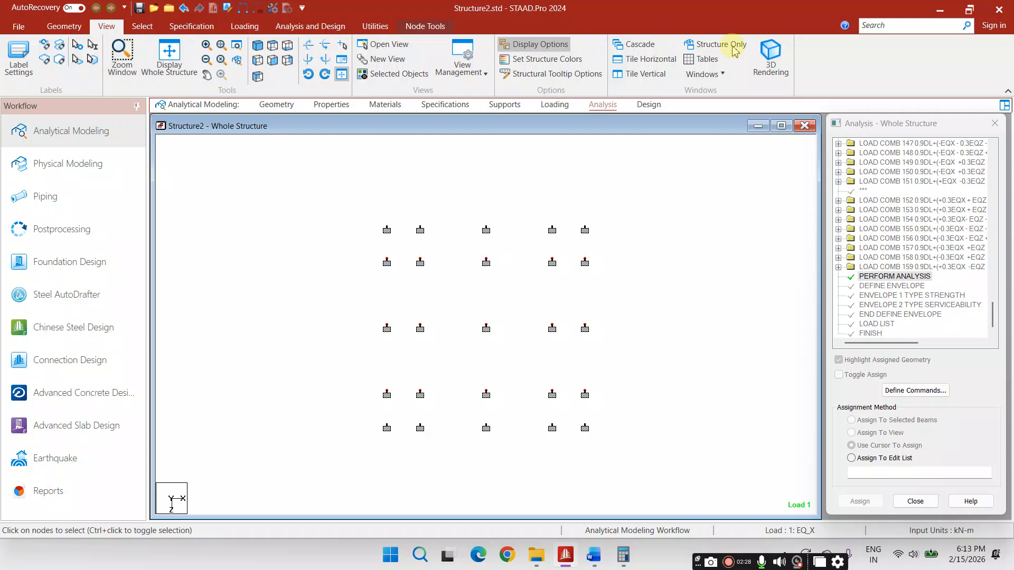
pyautogui.click(64, 26)
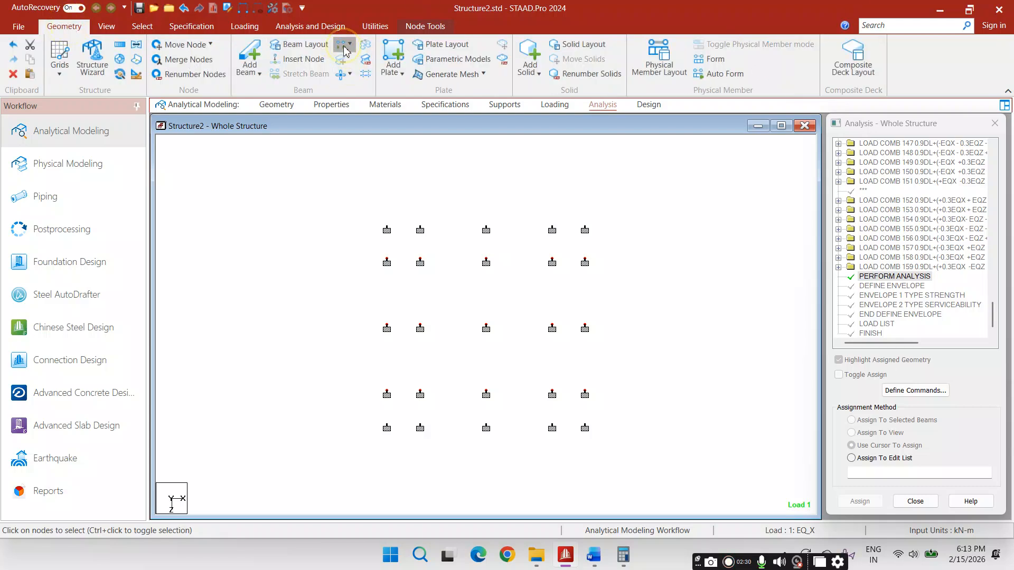
pyautogui.click(344, 44)
pyautogui.click(360, 62)
pyautogui.click(530, 303)
# Select the nodes in the three inner columns and connect them with beams along the Z axis.
pyautogui.moveTo(408, 211); pyautogui.dragTo(439, 450)
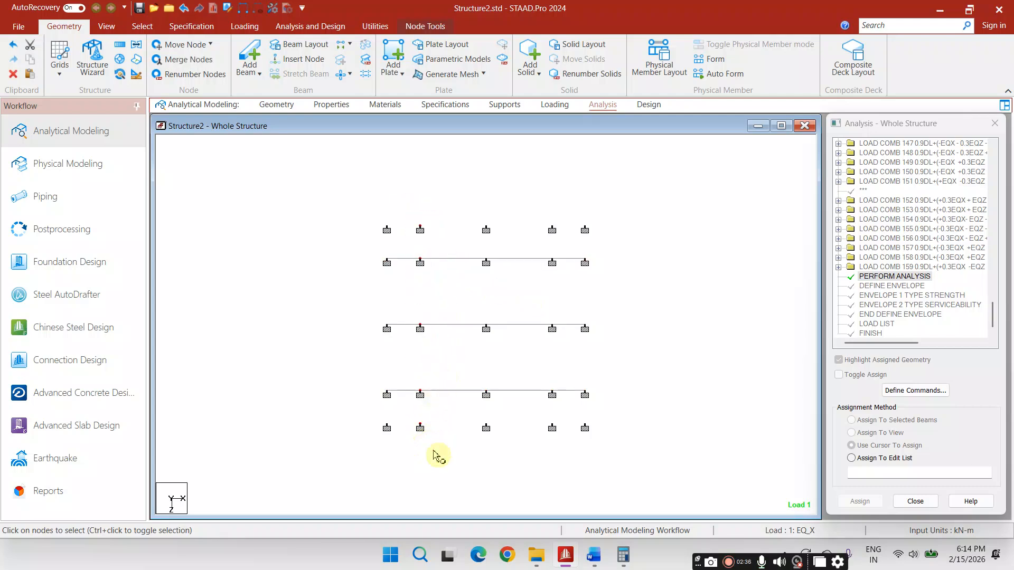
pyautogui.moveTo(473, 205); pyautogui.dragTo(508, 412)
pyautogui.moveTo(540, 213); pyautogui.dragTo(564, 453)
pyautogui.click(345, 43)
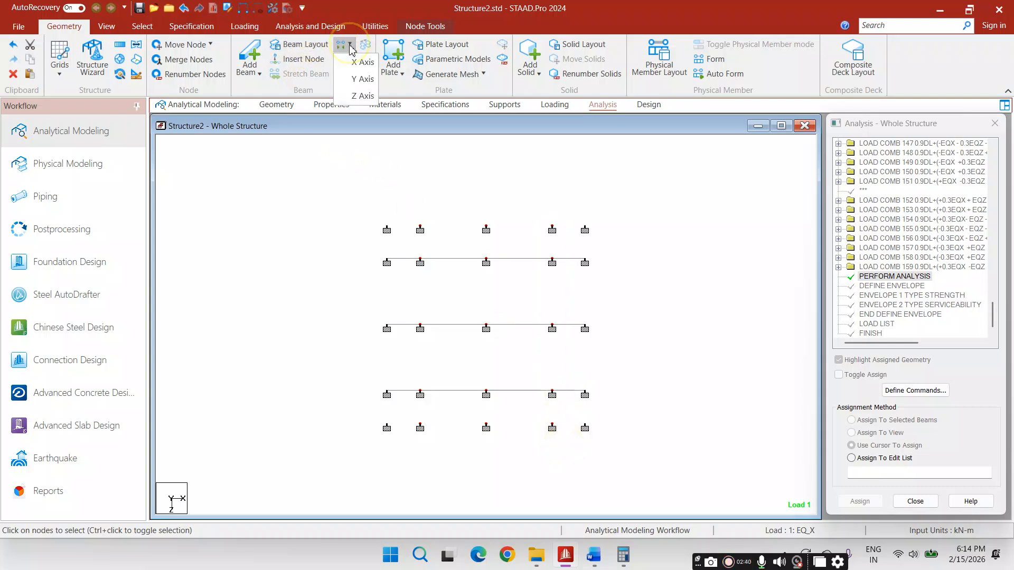
pyautogui.click(358, 100)
pyautogui.click(543, 305)
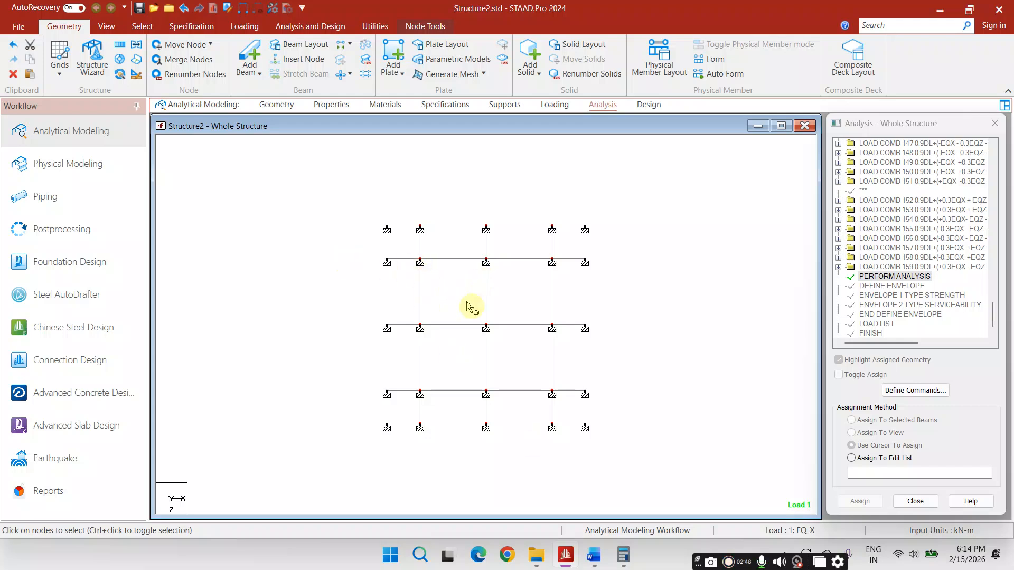
pyautogui.scroll(2, 435, 290)
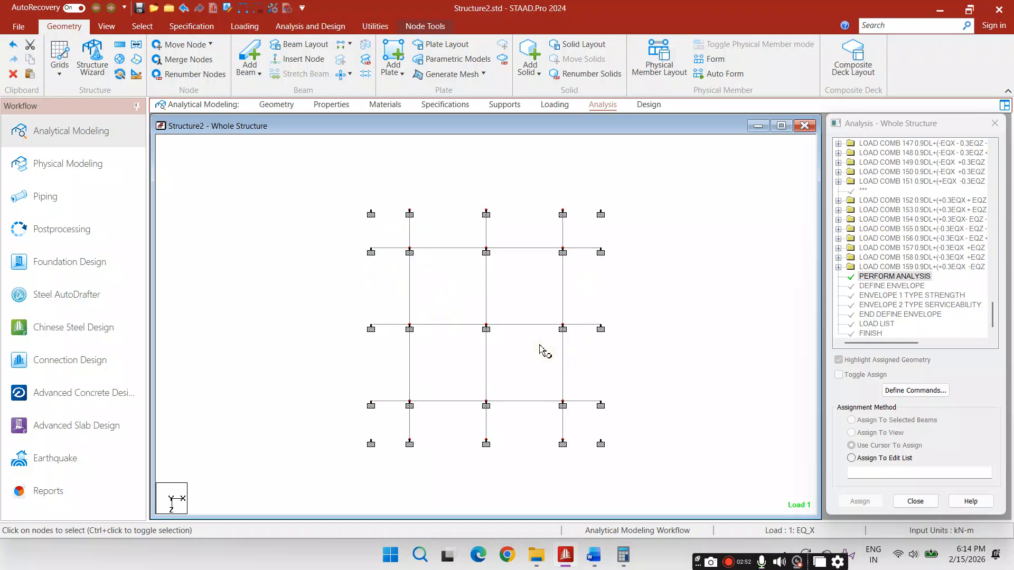
pyautogui.scroll(2, 475, 284)
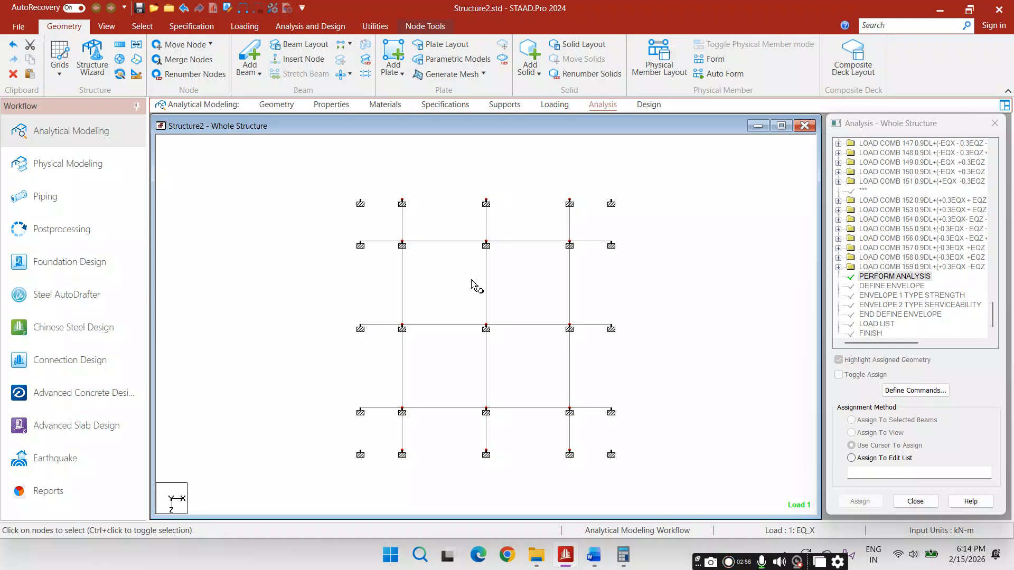
pyautogui.scroll(2, 420, 272)
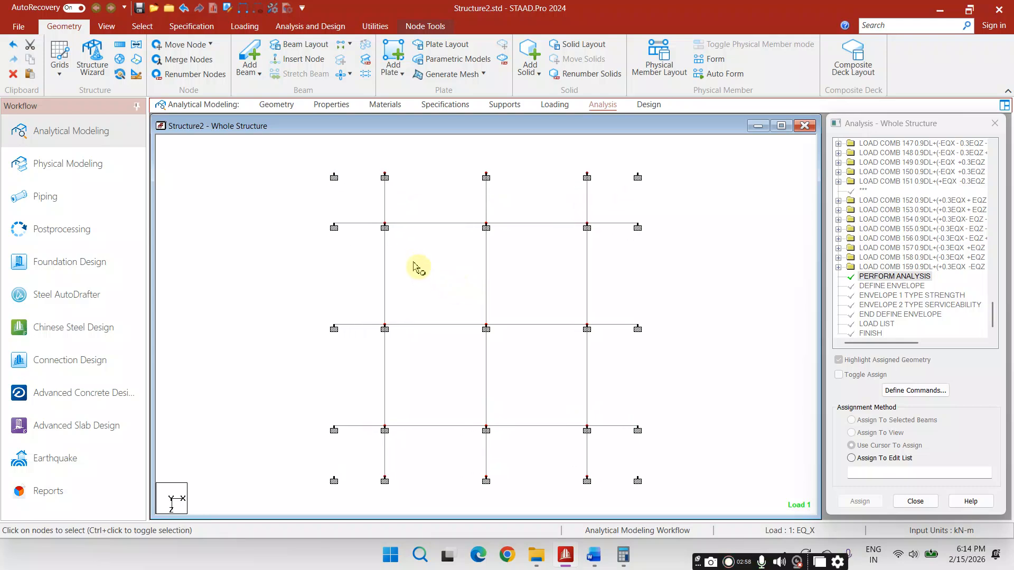
# Outline the corner panel at the lowest X and lowest Z for a new mesh and choose quadrilateral meshing.
pyautogui.scroll(-1, 494, 281)
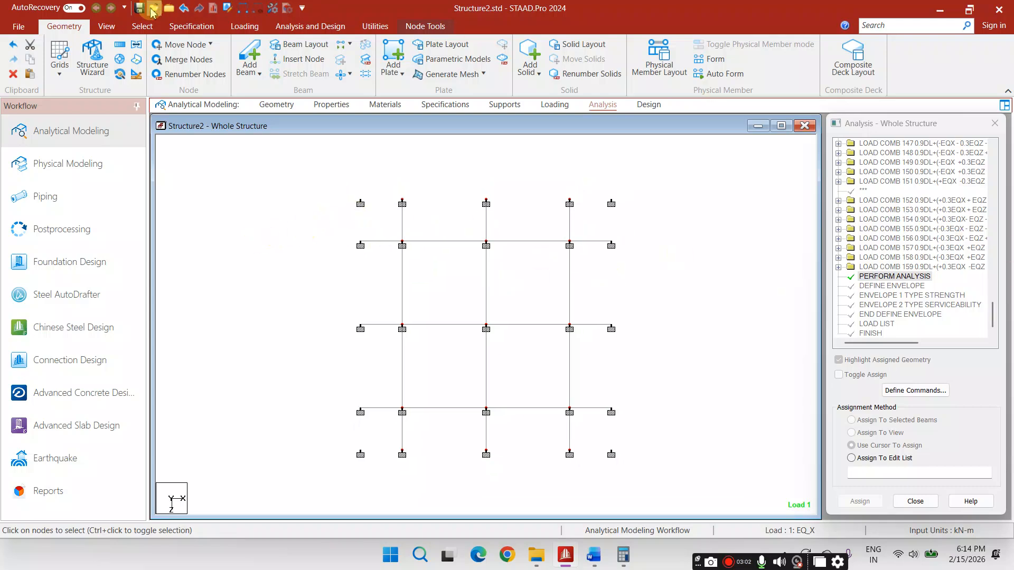
pyautogui.click(467, 76)
pyautogui.click(454, 96)
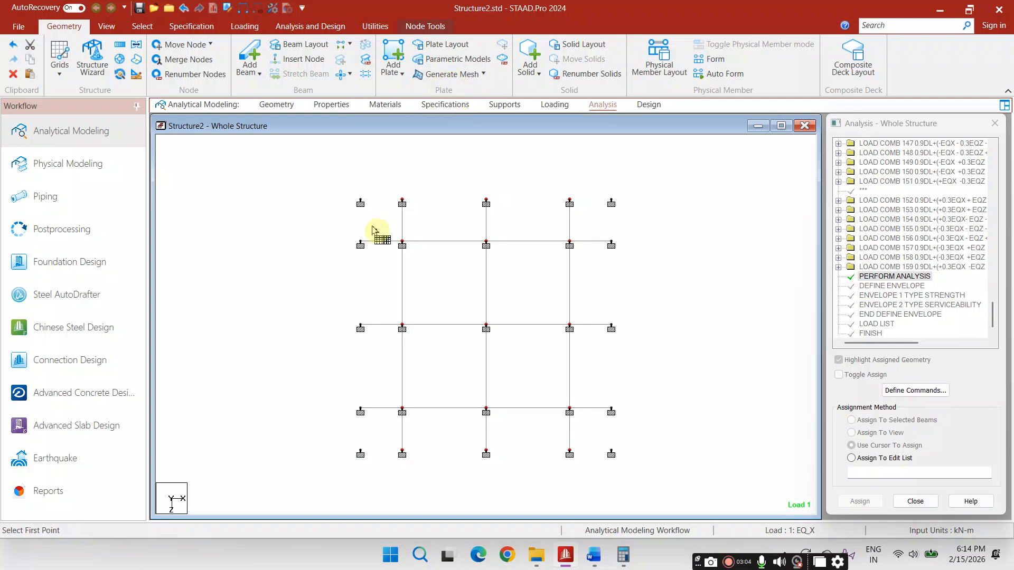
pyautogui.click(360, 203)
pyautogui.click(402, 204)
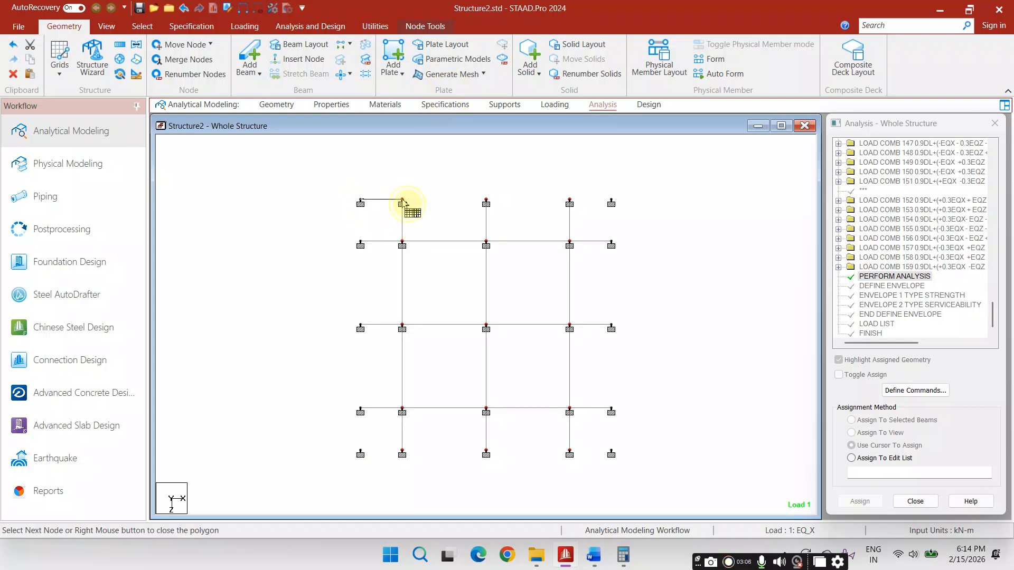
pyautogui.click(402, 245)
pyautogui.click(361, 246)
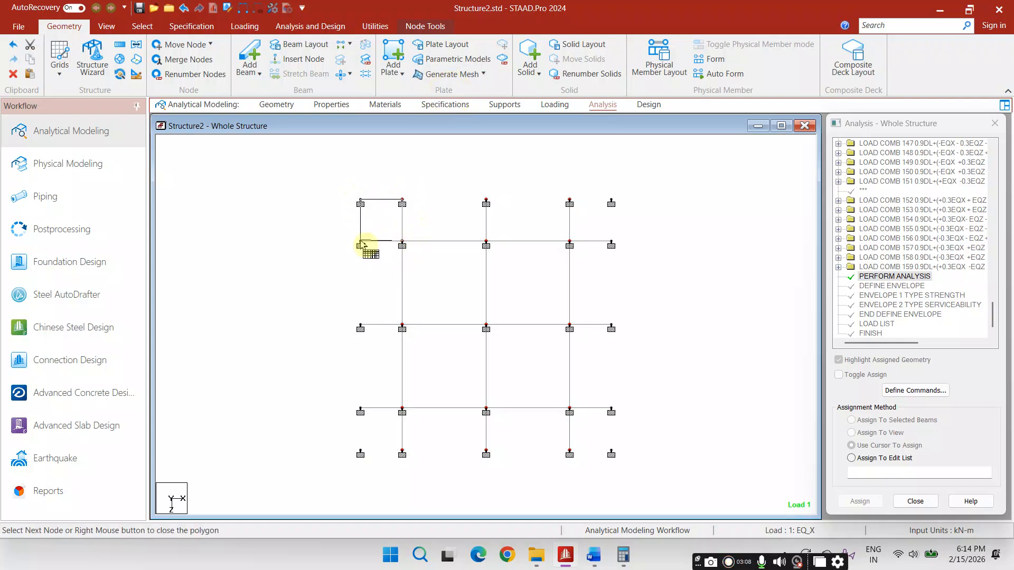
pyautogui.click(361, 203)
pyautogui.click(507, 289)
pyautogui.click(482, 317)
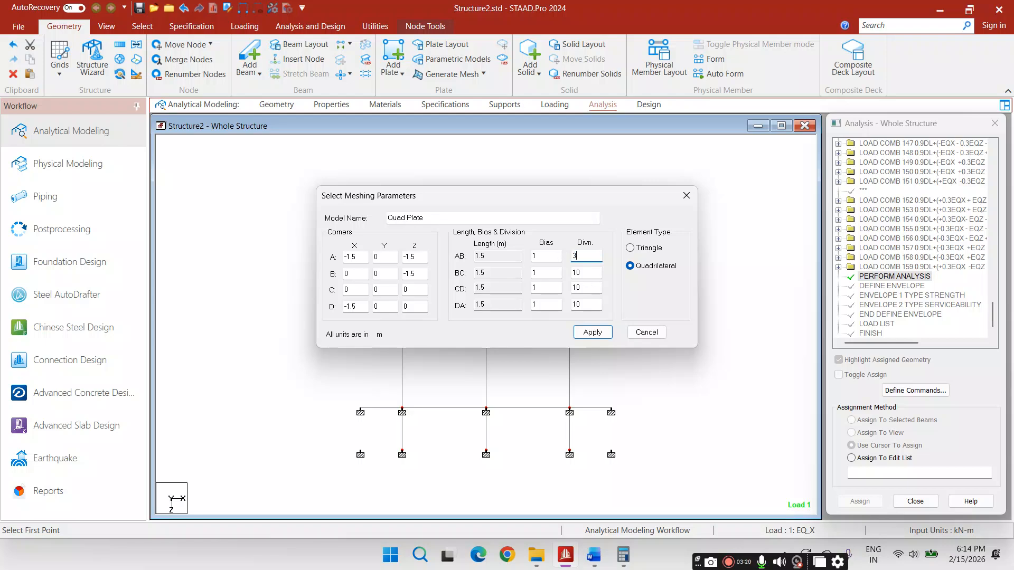
# Set 3 divisions on all four sides of the corner panel and generate its quadrilateral plate mesh.
pyautogui.click(579, 273)
pyautogui.write('3')
pyautogui.press('Tab')
pyautogui.write('3')
pyautogui.press('Tab')
pyautogui.write('3')
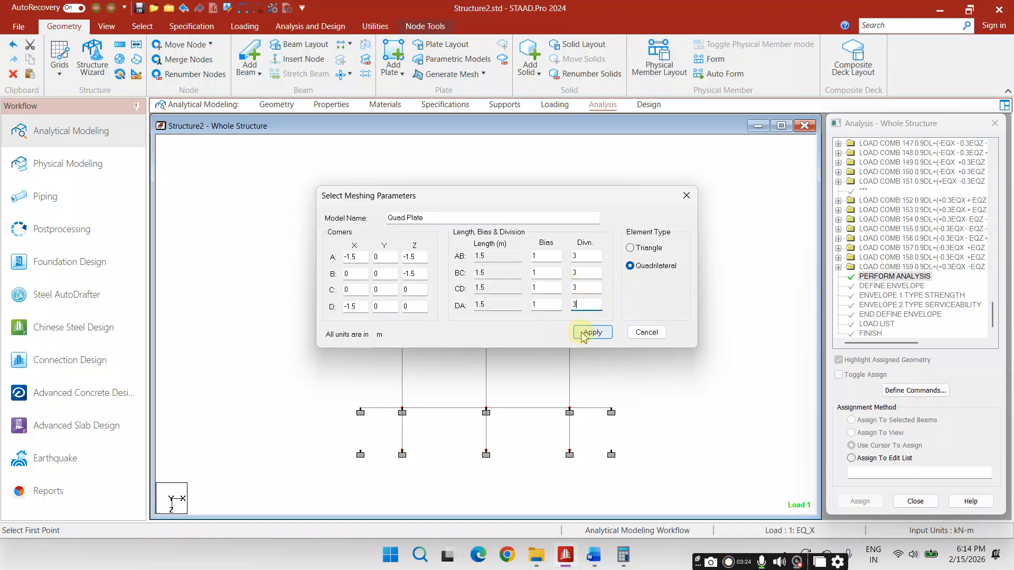
pyautogui.click(592, 332)
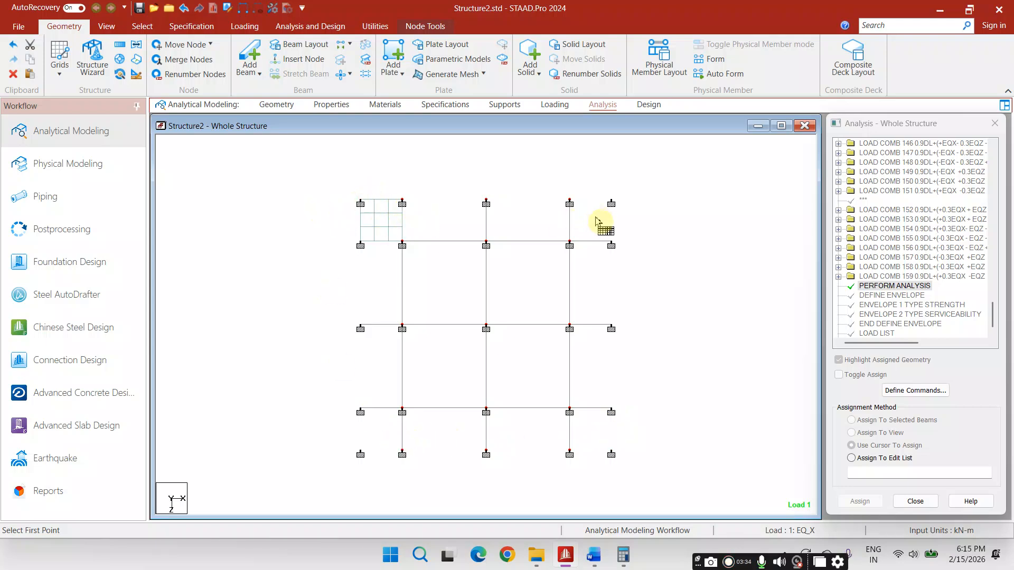
# Copy the corner panel's plates and set their lowest-X, lowest-Z corner node as the reference point for pasting.
pyautogui.click(142, 26)
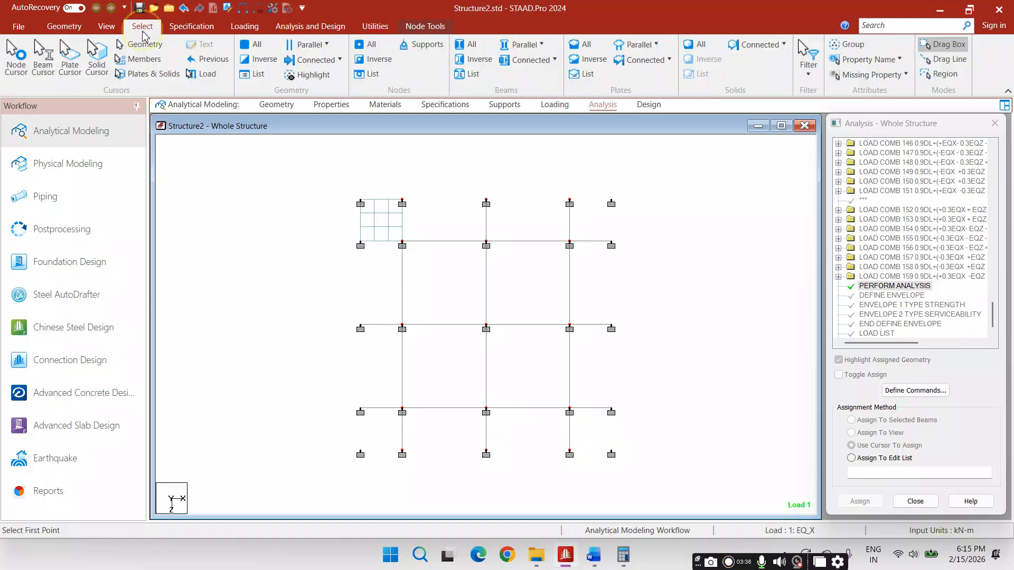
pyautogui.click(70, 58)
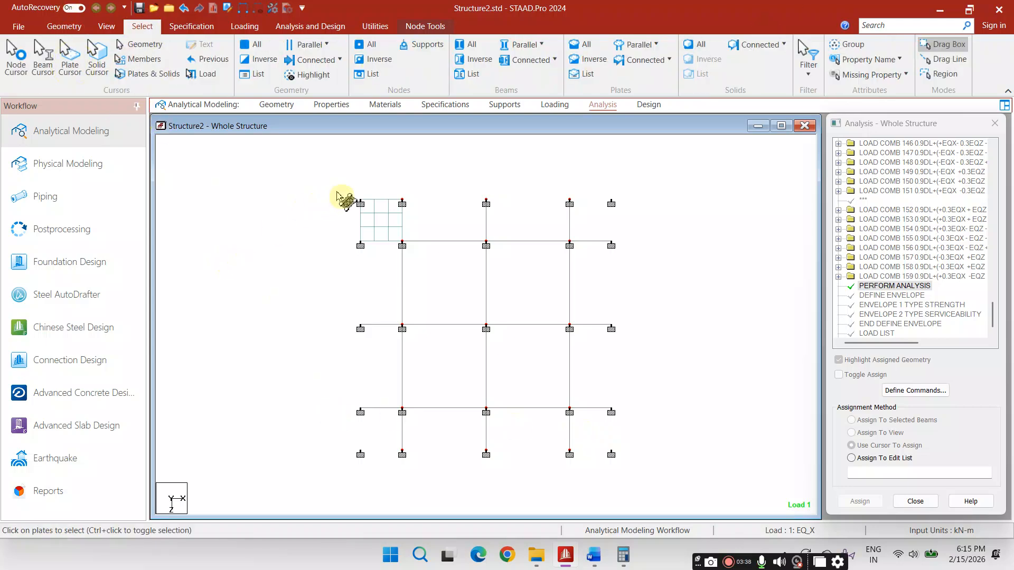
pyautogui.click(394, 233)
pyautogui.rightClick(418, 188)
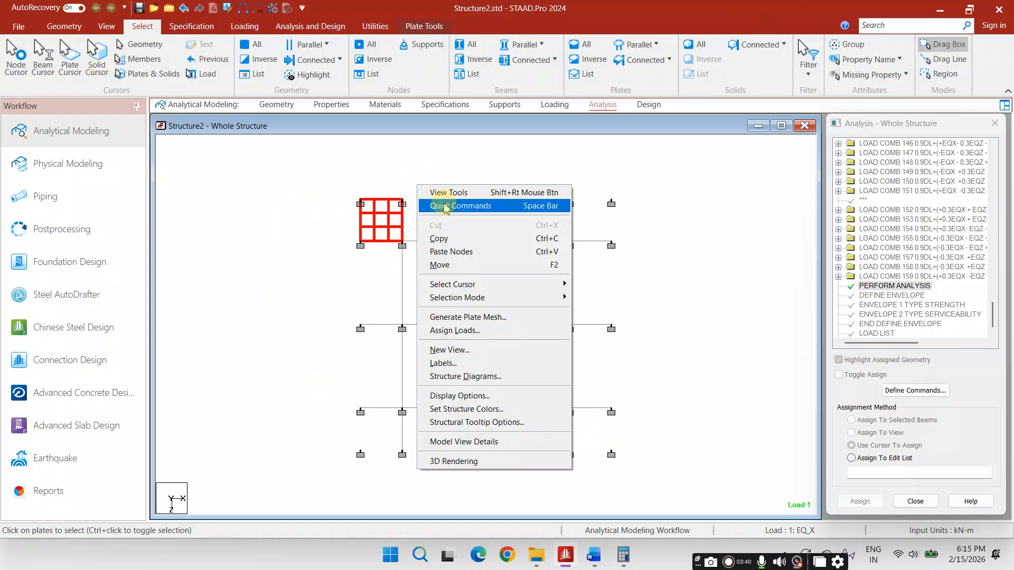
pyautogui.click(446, 239)
pyautogui.rightClick(447, 242)
pyautogui.click(462, 308)
pyautogui.click(652, 321)
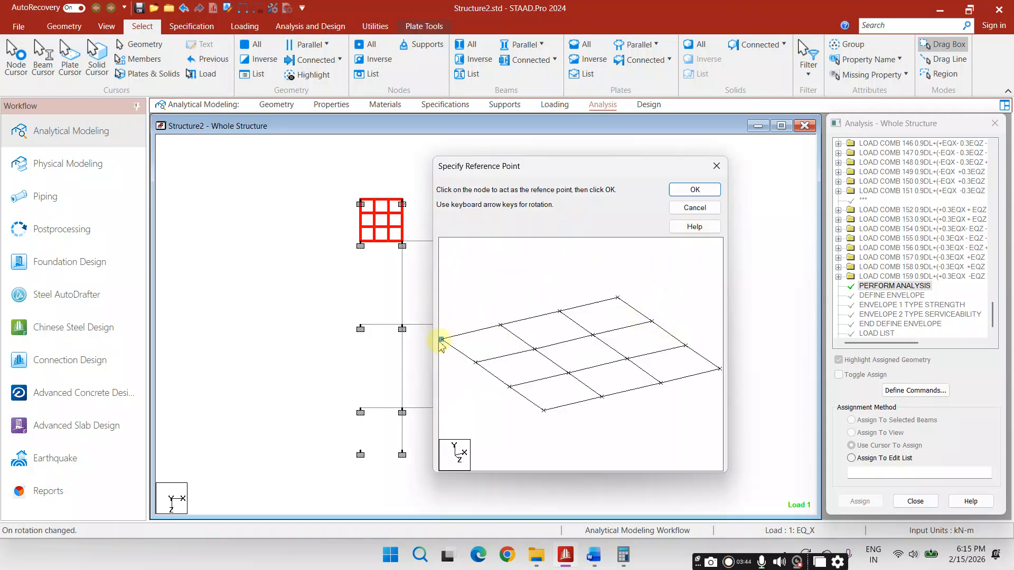
pyautogui.click(695, 189)
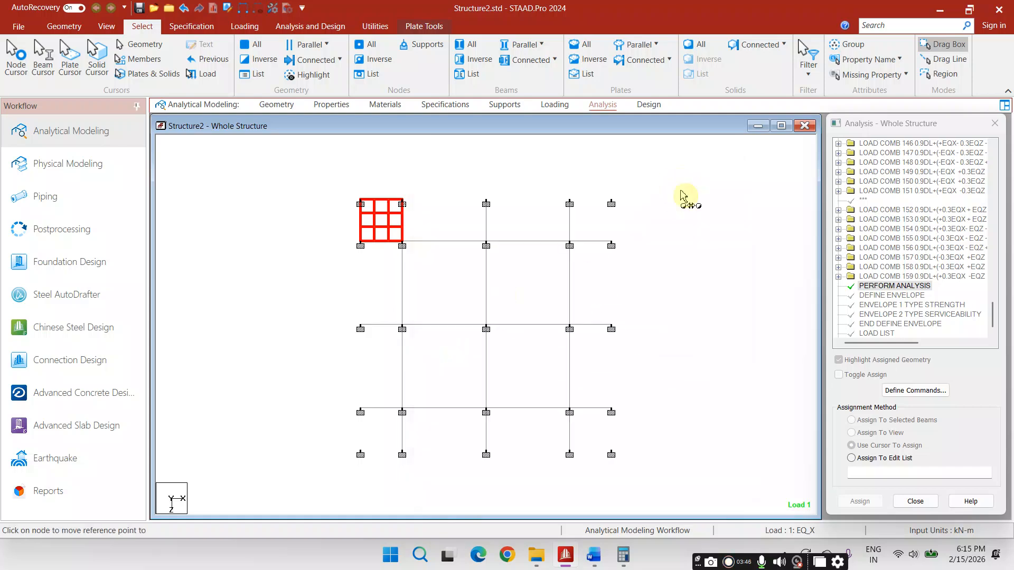
# Paste the copied corner mesh into the other three corner panels of the foundation grid.
pyautogui.click(571, 205)
pyautogui.click(654, 267)
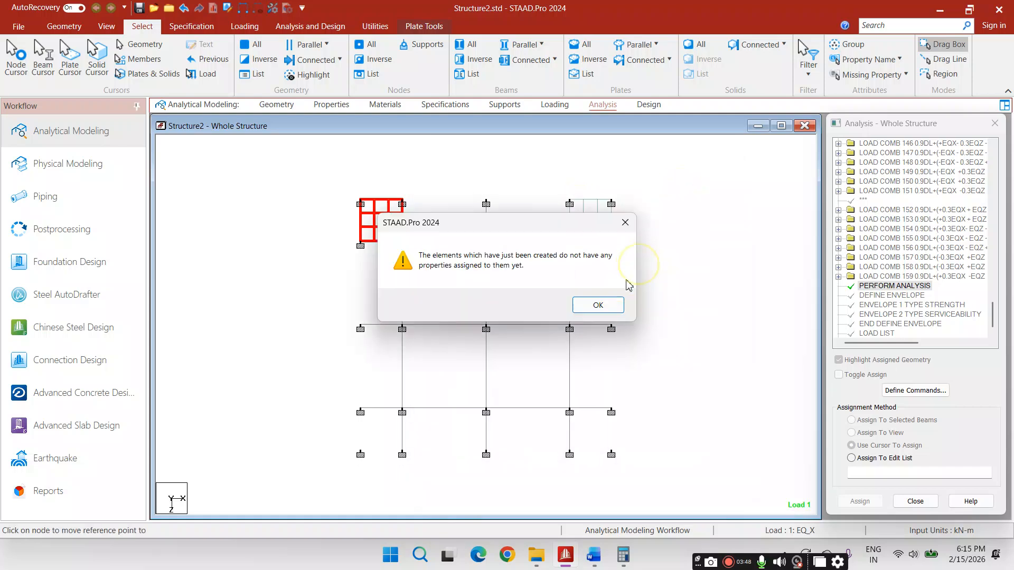
pyautogui.click(590, 310)
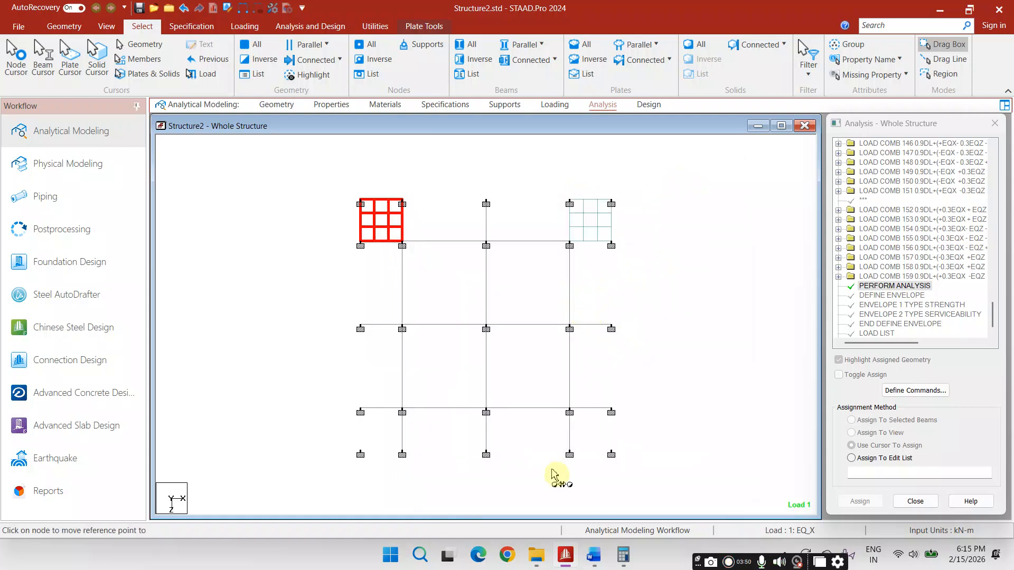
pyautogui.click(569, 412)
pyautogui.click(652, 267)
pyautogui.click(592, 306)
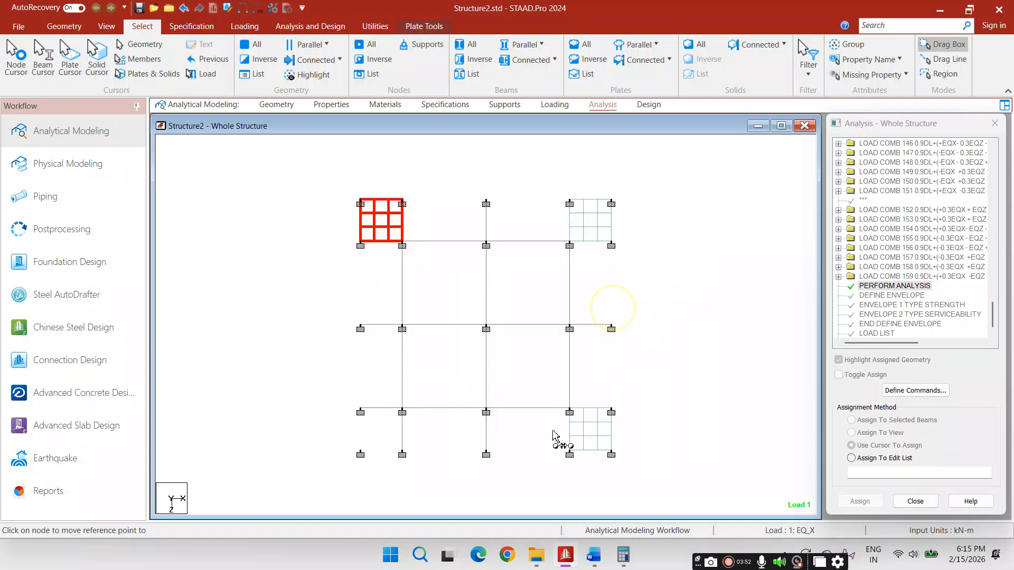
pyautogui.click(361, 413)
pyautogui.click(652, 267)
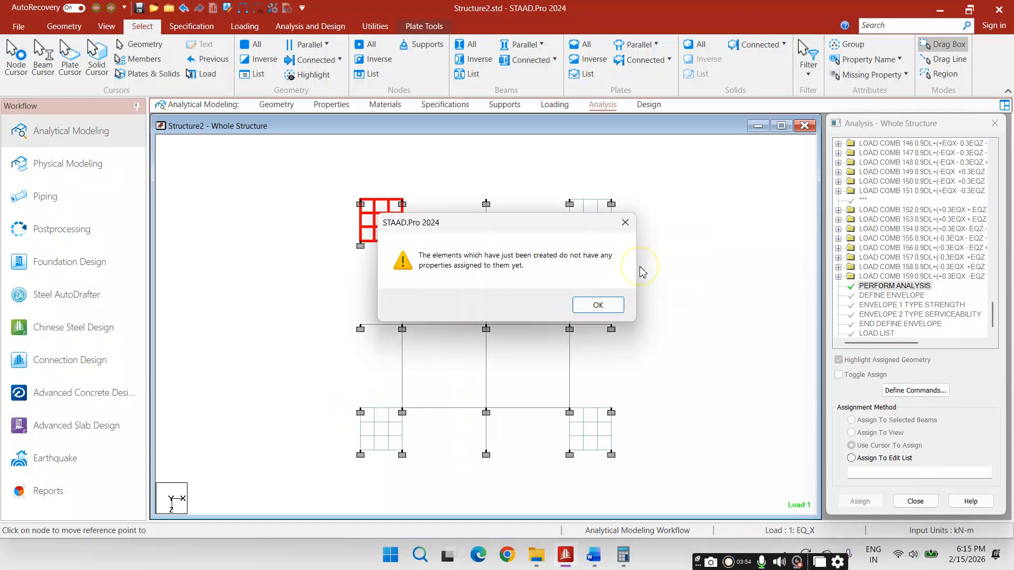
pyautogui.click(592, 305)
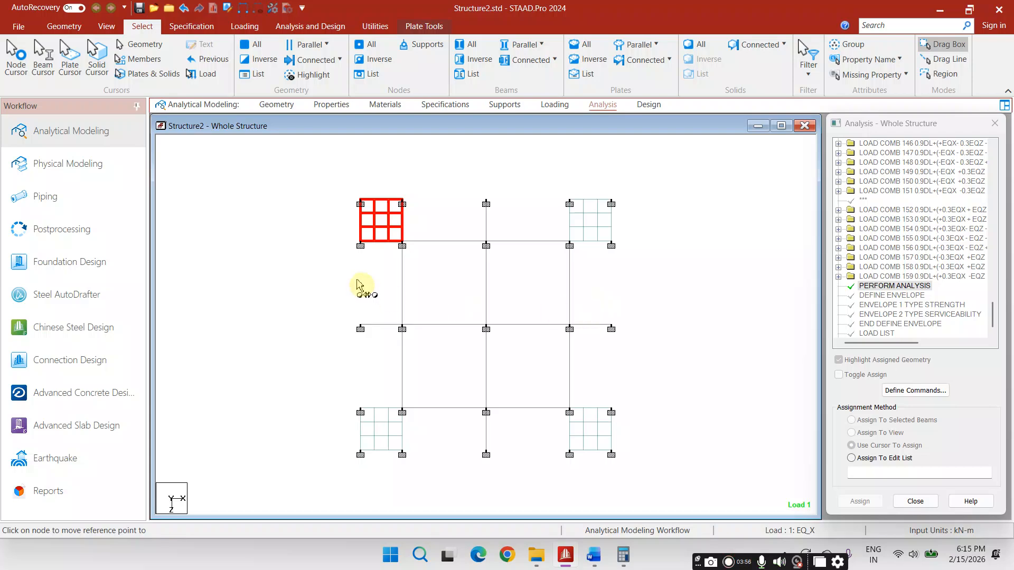
pyautogui.click(336, 283)
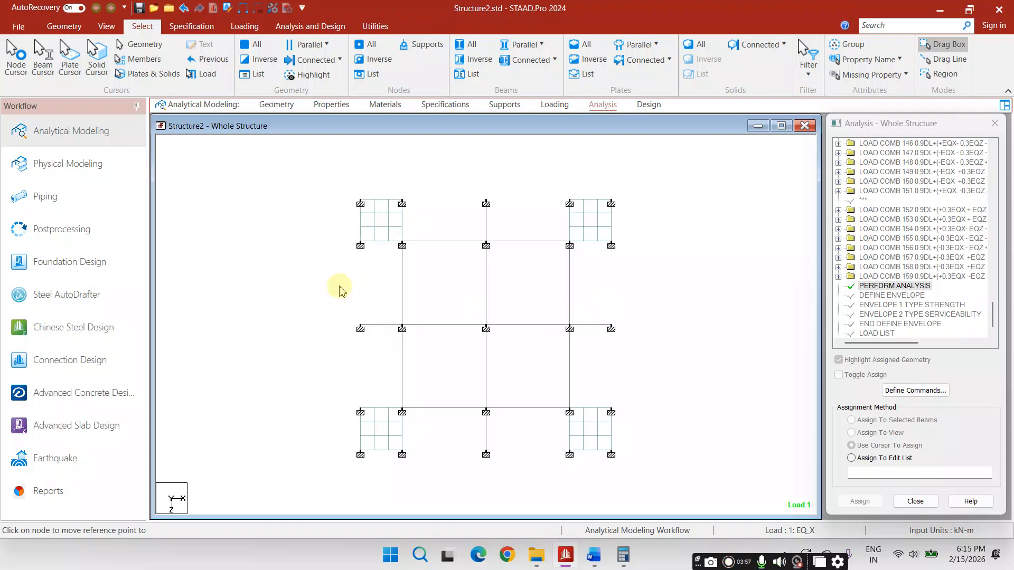
# Mesh the 3 m by 1.5 m edge panel beside the lowest-X, lowest-Z corner with quadrilateral plates, 6 divisions along X and 3 along Z.
pyautogui.click(64, 26)
pyautogui.click(444, 74)
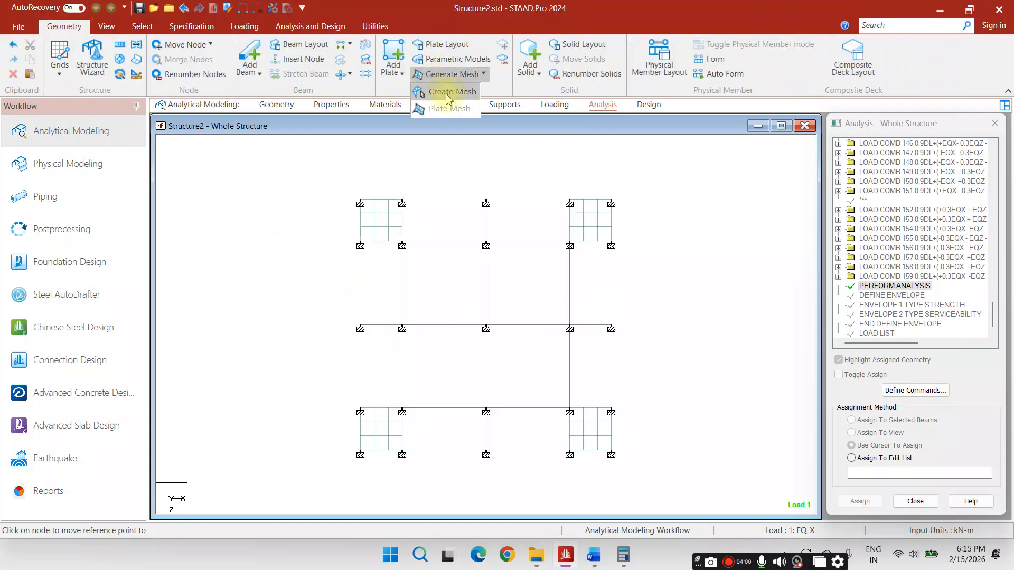
pyautogui.click(448, 93)
pyautogui.click(402, 203)
pyautogui.click(486, 203)
pyautogui.click(486, 246)
pyautogui.click(402, 246)
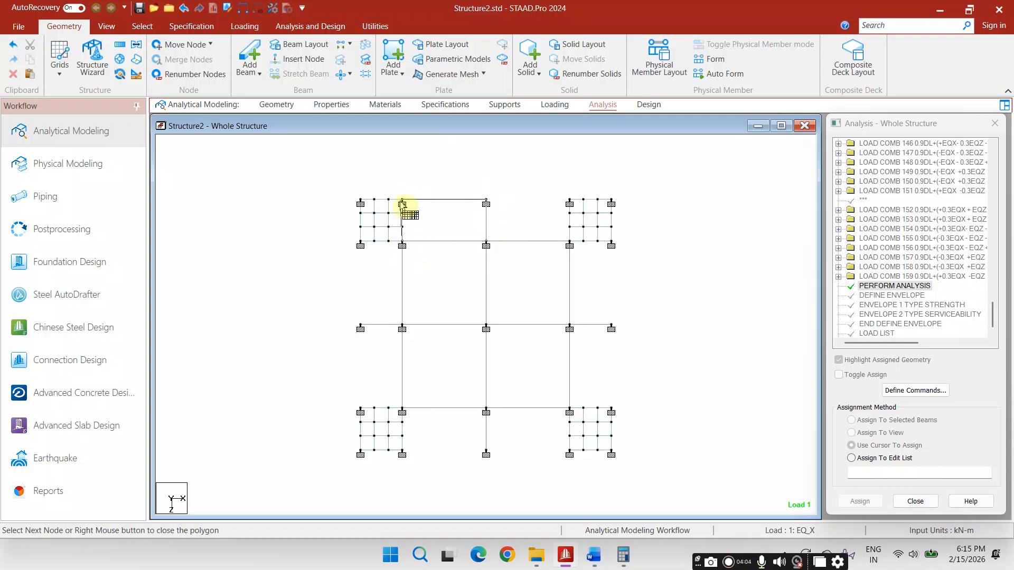
pyautogui.click(402, 203)
pyautogui.click(470, 318)
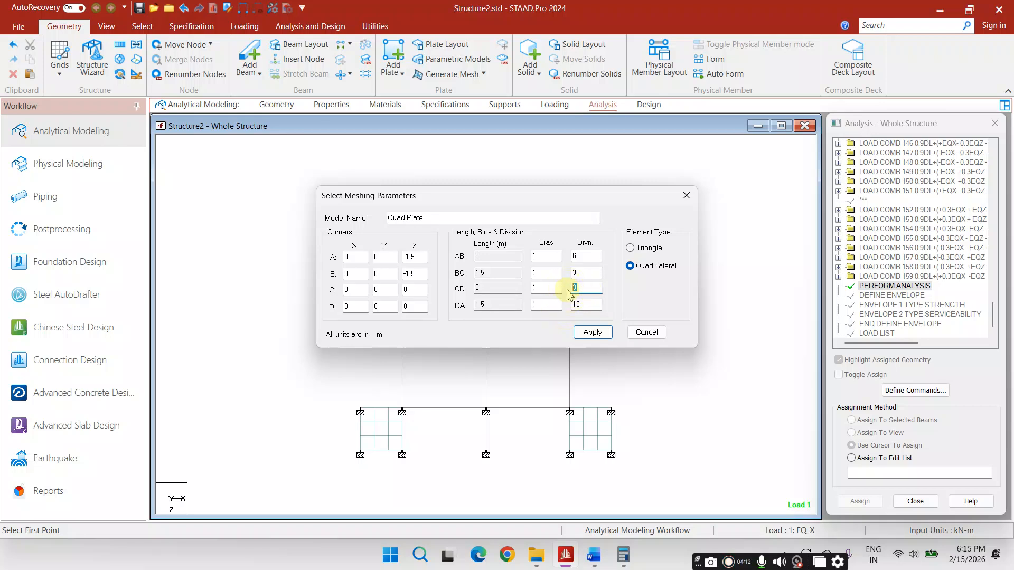
pyautogui.click(584, 333)
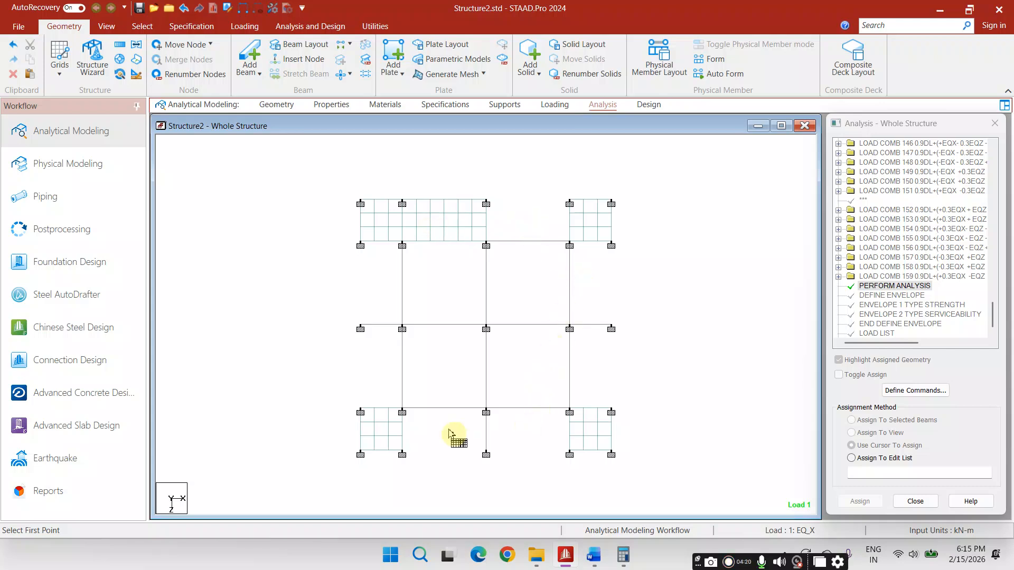
# Copy the 6 by 3 edge-panel mesh and set its lowest-X, lowest-Z corner node as the paste reference point.
pyautogui.click(142, 26)
pyautogui.click(70, 66)
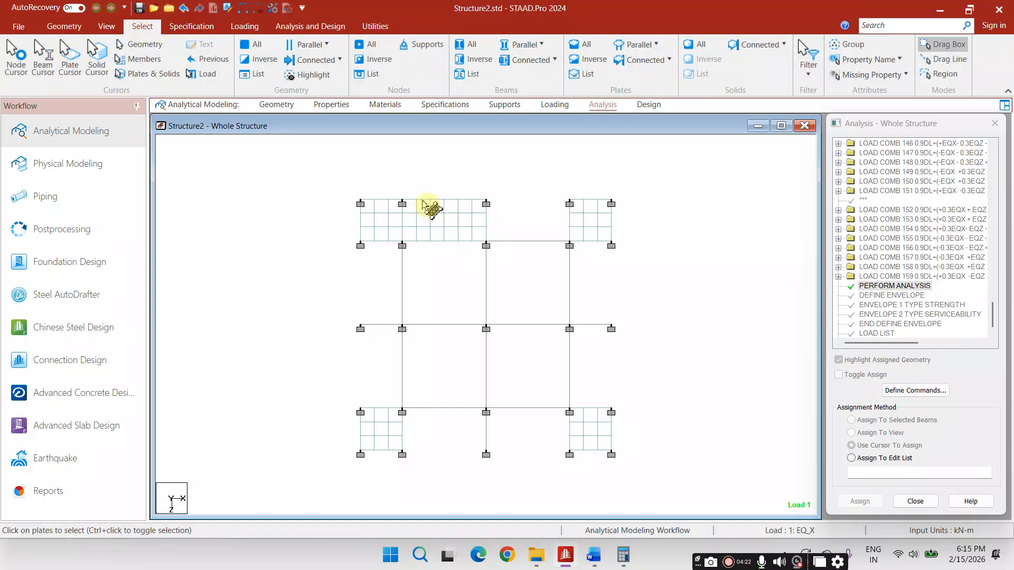
pyautogui.moveTo(403, 197); pyautogui.dragTo(504, 232)
pyautogui.rightClick(495, 226)
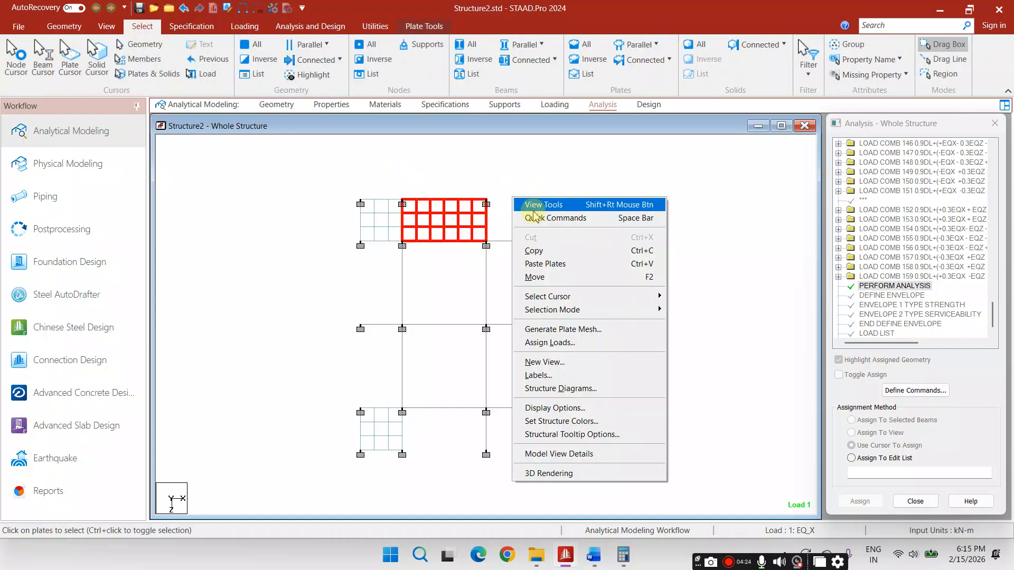
pyautogui.click(550, 250)
pyautogui.rightClick(547, 247)
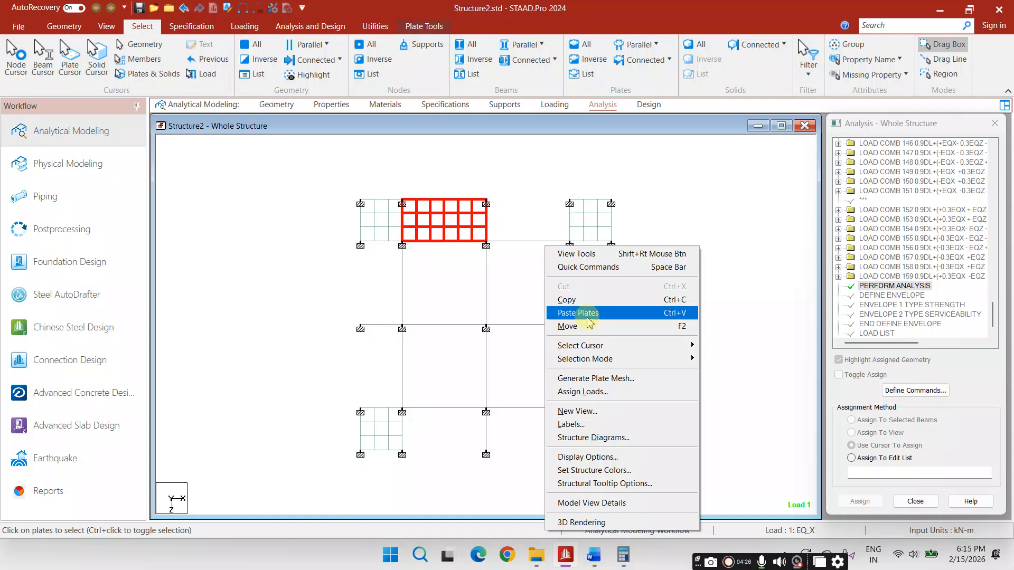
pyautogui.click(568, 326)
pyautogui.click(653, 324)
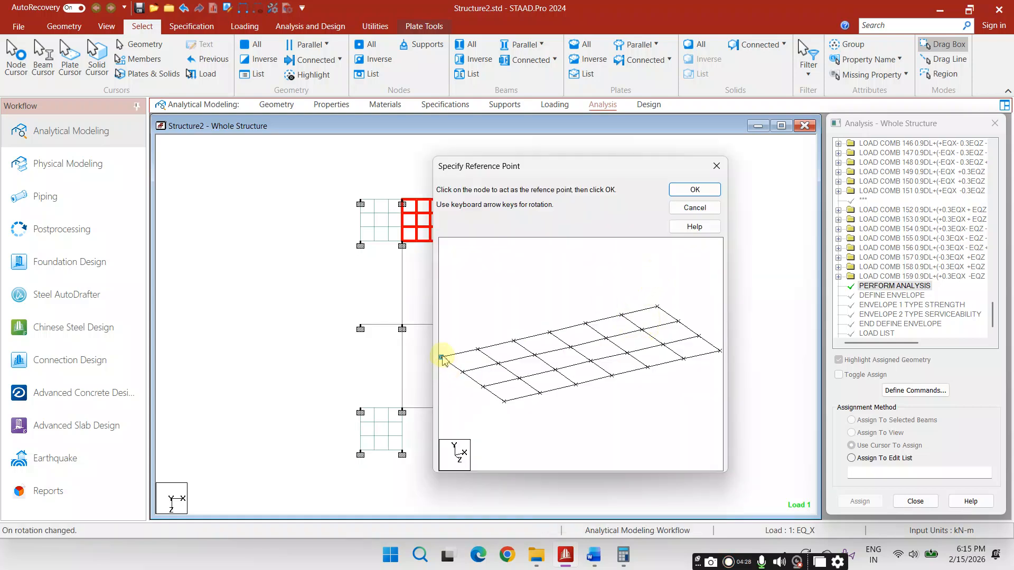
pyautogui.click(691, 191)
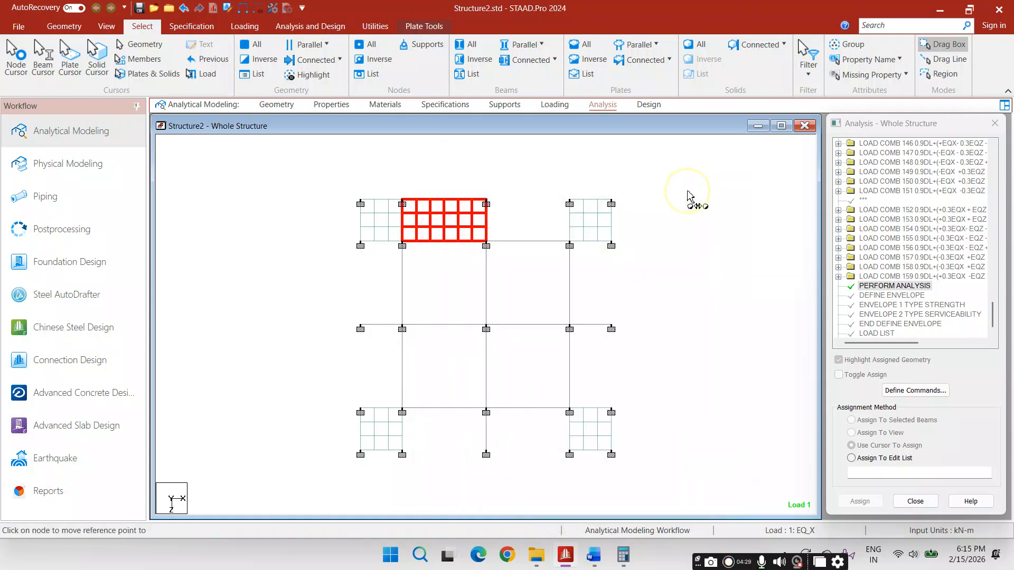
# Paste the copied edge mesh into the three unmeshed panels of the lowest-Z and highest-Z edge strips.
pyautogui.click(487, 204)
pyautogui.click(655, 266)
pyautogui.click(586, 303)
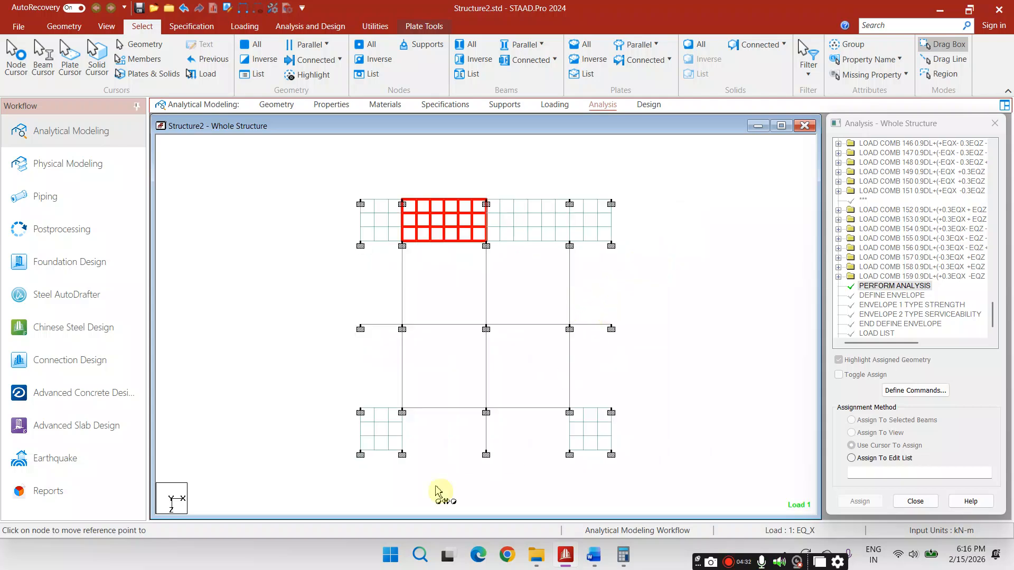
pyautogui.click(402, 412)
pyautogui.click(654, 265)
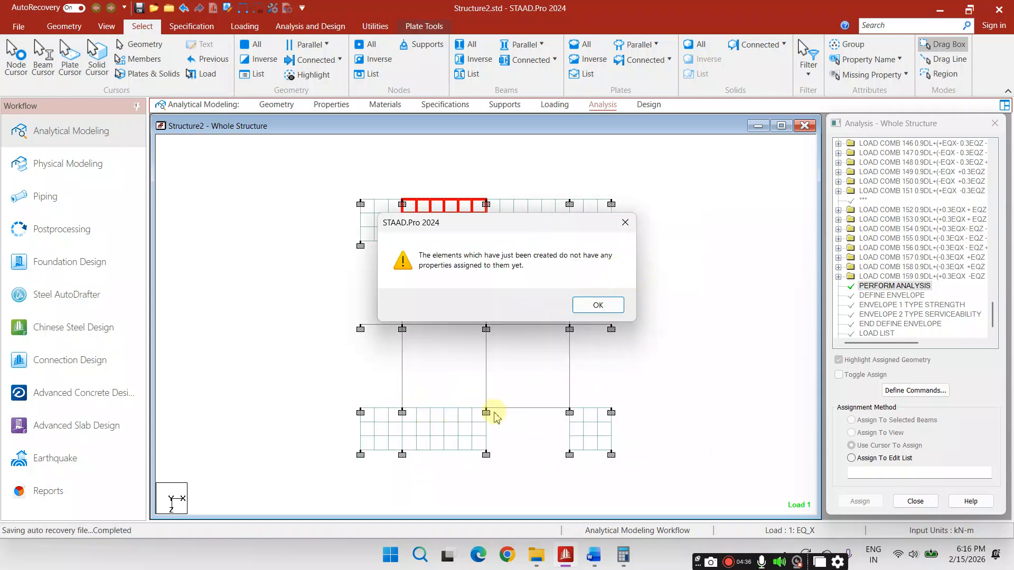
pyautogui.click(597, 305)
pyautogui.click(486, 412)
pyautogui.click(651, 268)
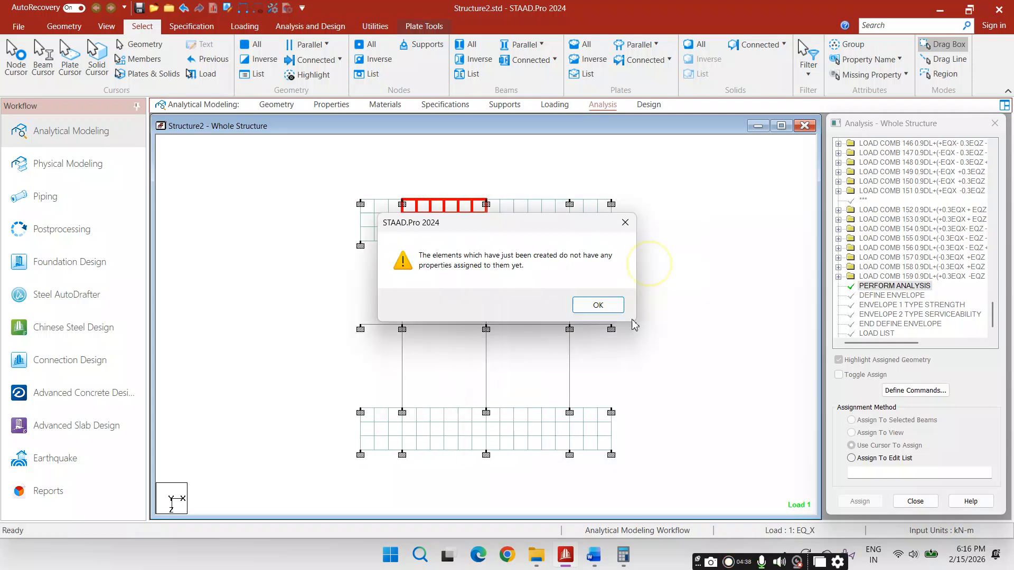
pyautogui.click(598, 305)
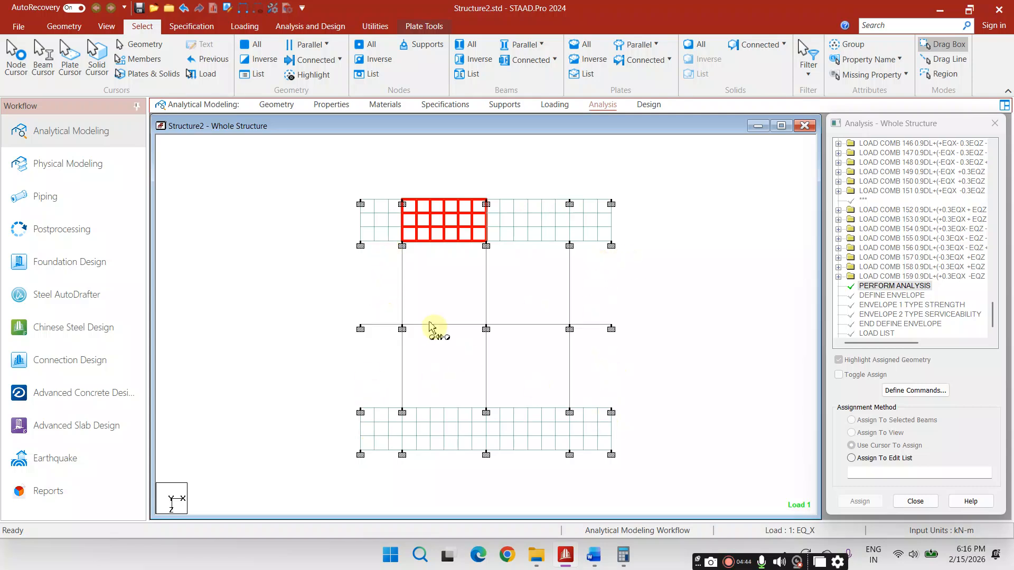
# Mesh the 1.5 m by 3 m lowest-X edge panel from Z 0 to 3 with quadrilateral plates, 3 divisions along X and 6 along Z.
pyautogui.click(64, 27)
pyautogui.click(449, 74)
pyautogui.click(456, 91)
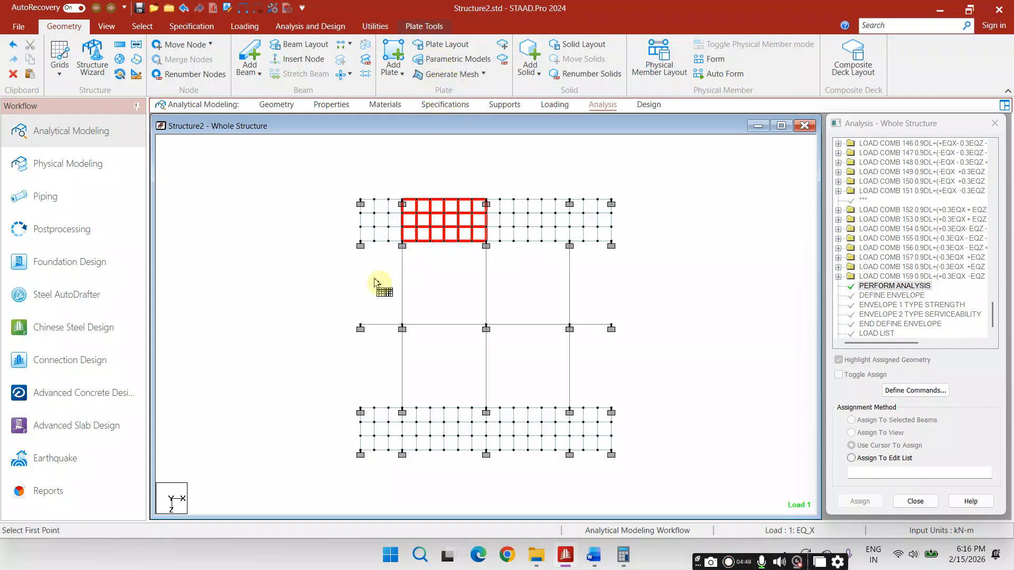
pyautogui.click(361, 247)
pyautogui.click(403, 246)
pyautogui.click(402, 328)
pyautogui.click(361, 329)
pyautogui.click(362, 246)
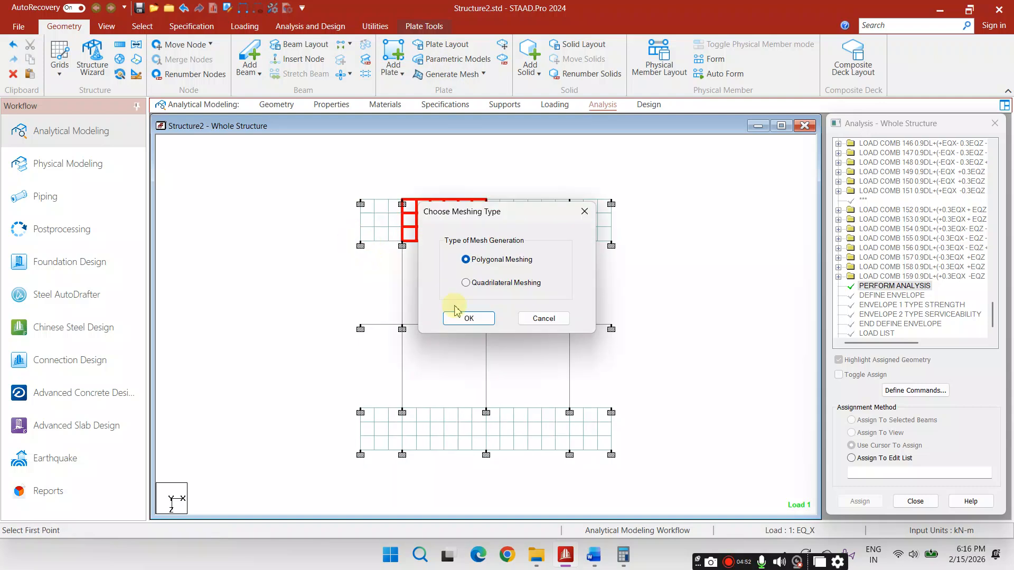
pyautogui.click(487, 317)
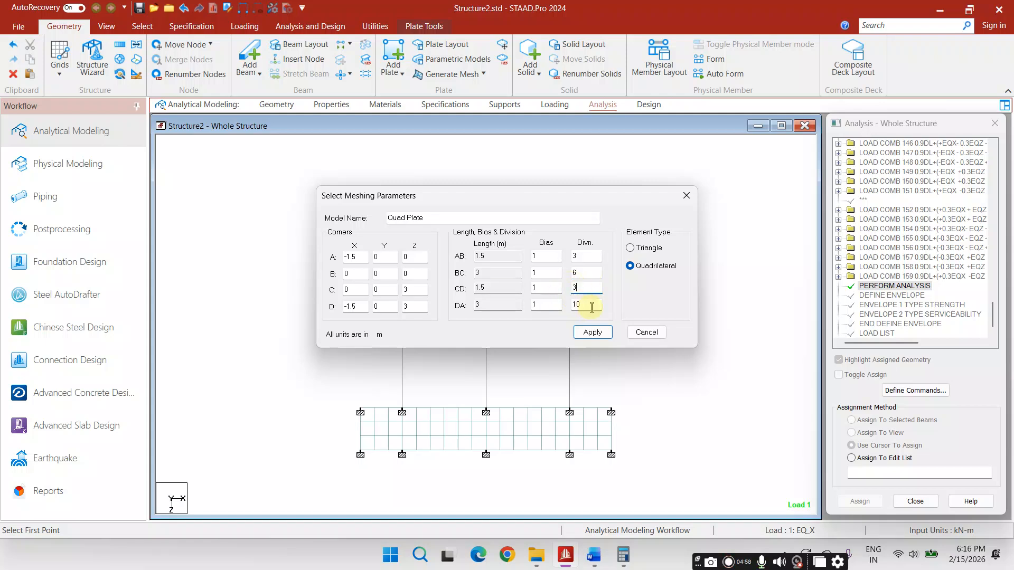
pyautogui.click(593, 333)
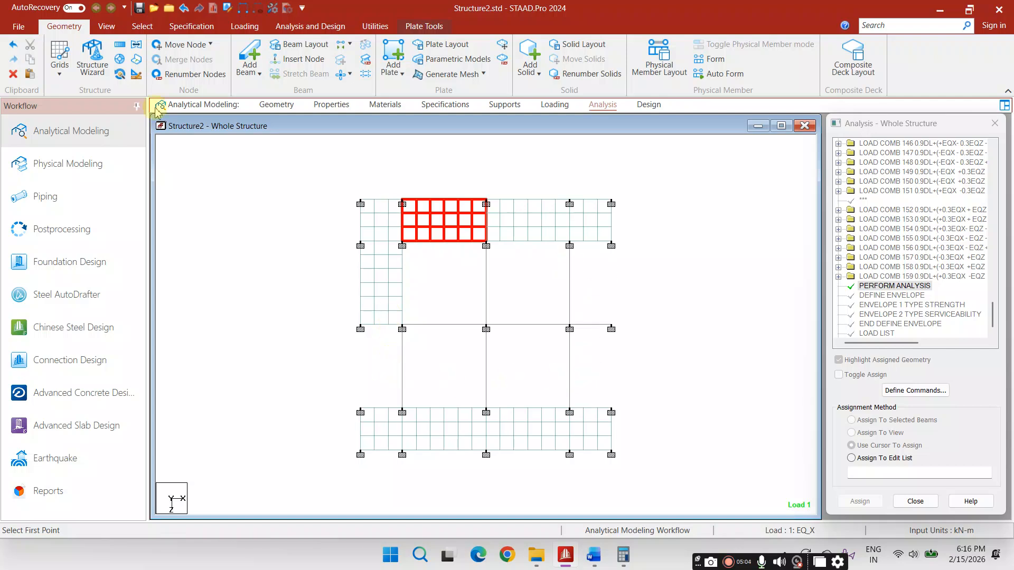
# Copy the 3 by 6 lowest-X edge-panel mesh and set its lowest-X, lowest-Z corner node as the paste reference point.
pyautogui.click(138, 26)
pyautogui.click(70, 66)
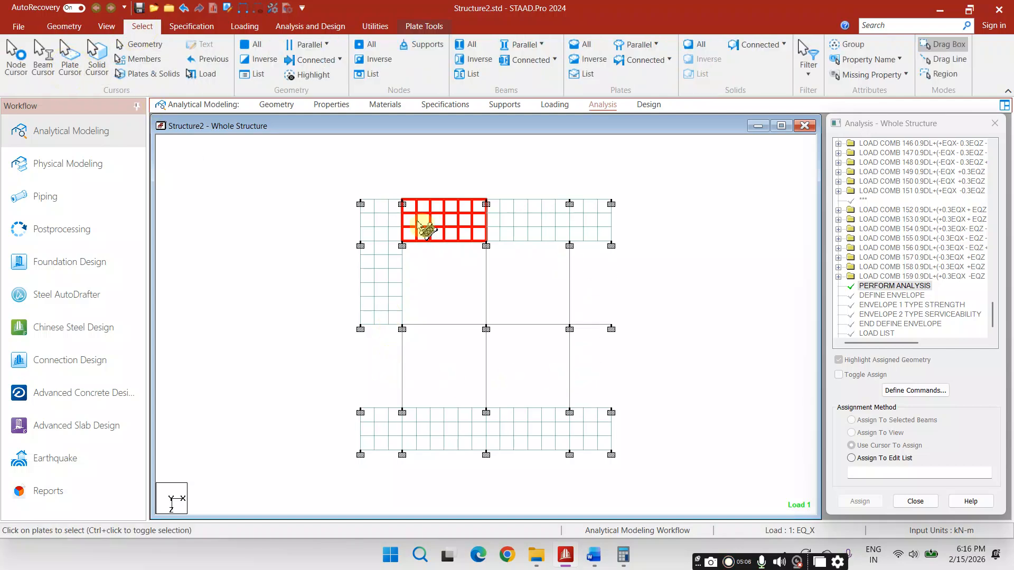
pyautogui.click(405, 304)
pyautogui.moveTo(349, 240); pyautogui.dragTo(430, 347)
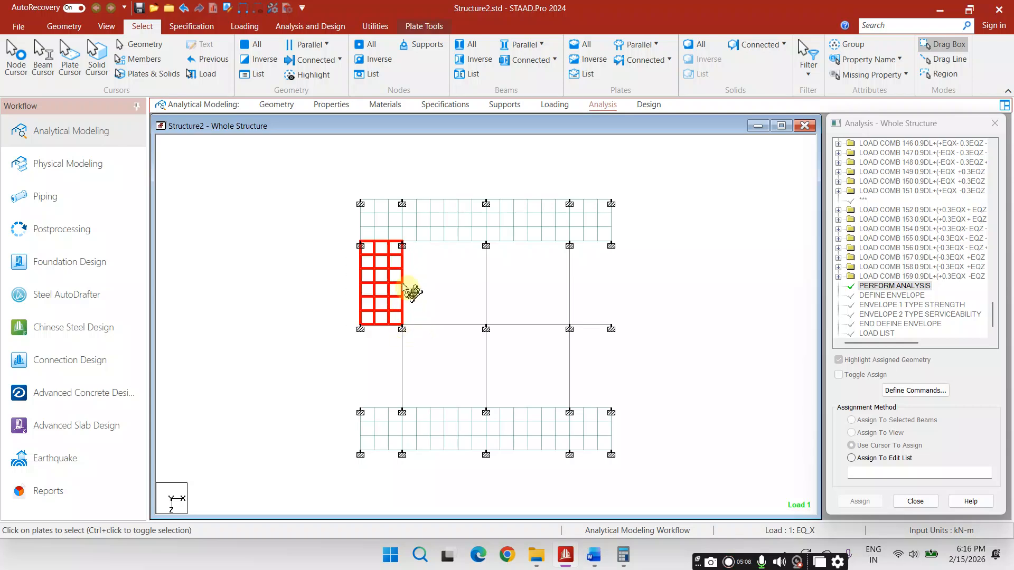
pyautogui.rightClick(388, 254)
pyautogui.click(431, 315)
pyautogui.rightClick(439, 289)
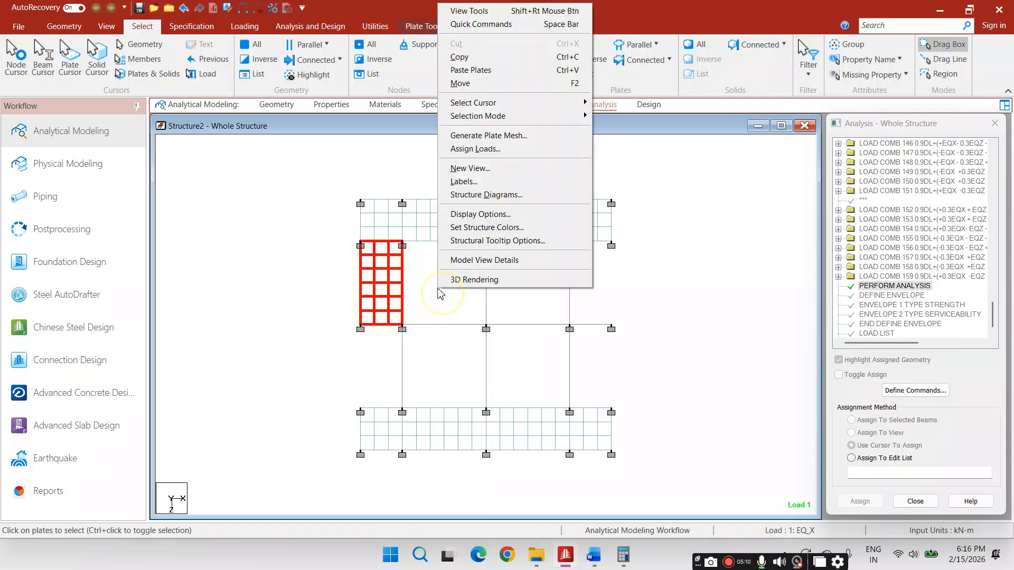
pyautogui.click(482, 78)
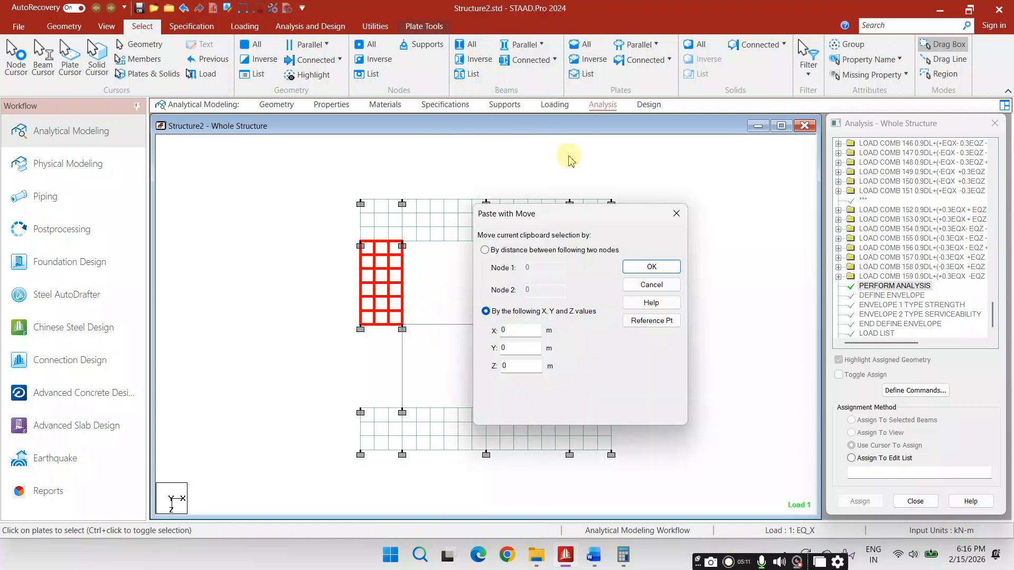
pyautogui.click(651, 319)
pyautogui.click(690, 189)
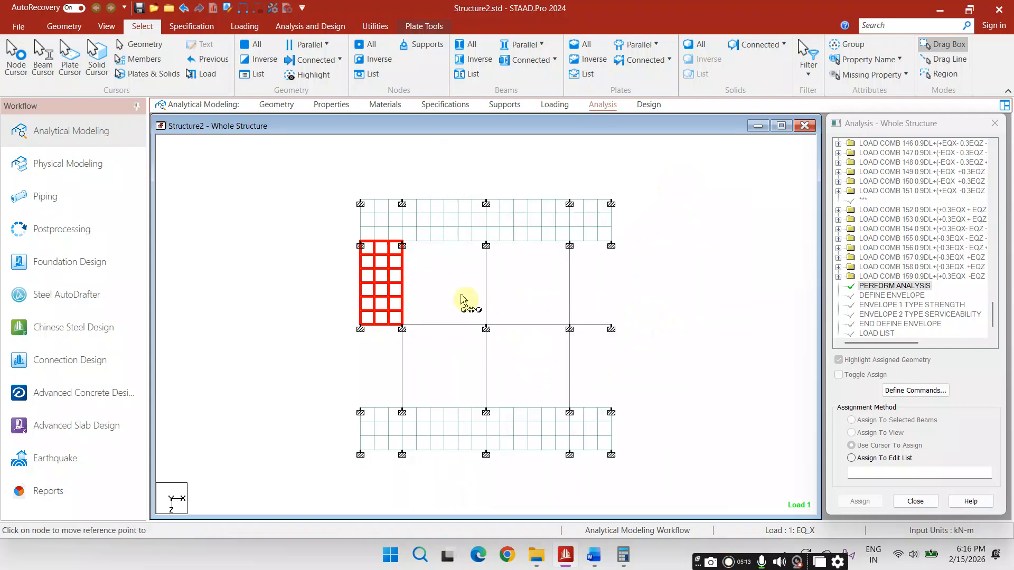
# Paste the copied 3 by 6 mesh into both highest-X edge panels and the remaining lowest-X edge panel, and clear the selection.
pyautogui.click(569, 245)
pyautogui.click(656, 265)
pyautogui.click(653, 305)
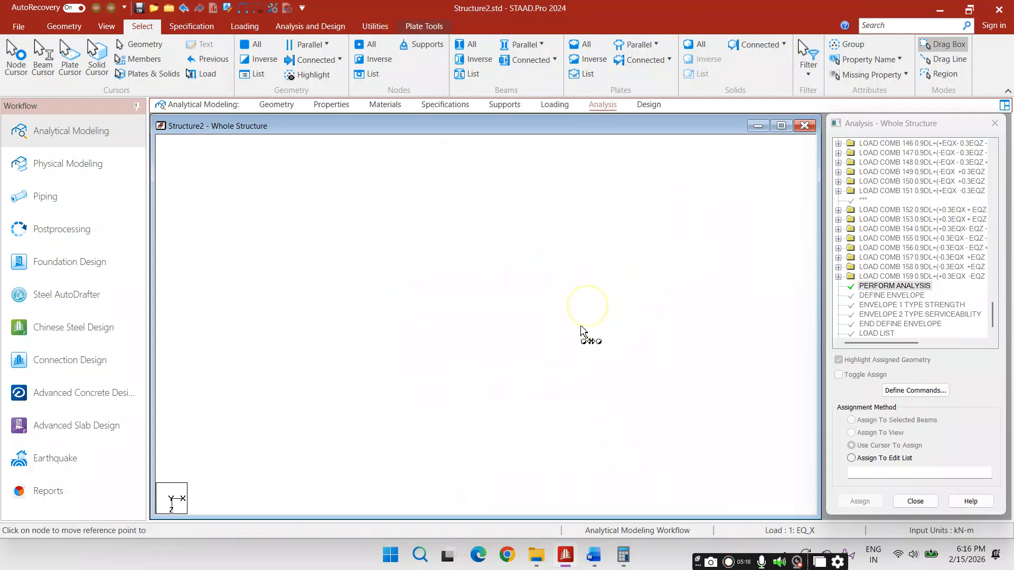
pyautogui.click(570, 329)
pyautogui.click(656, 264)
pyautogui.click(654, 304)
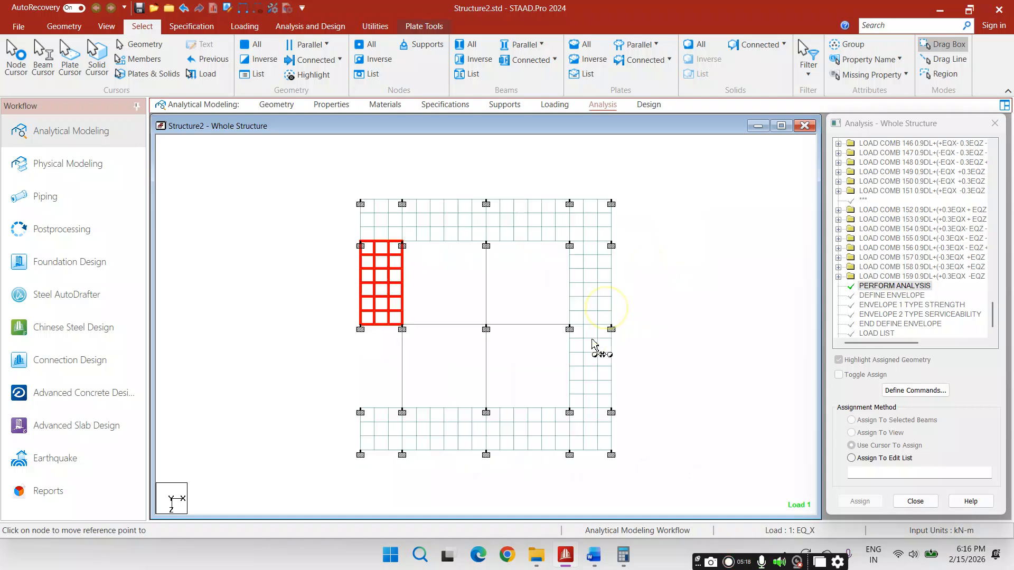
pyautogui.click(360, 329)
pyautogui.click(657, 265)
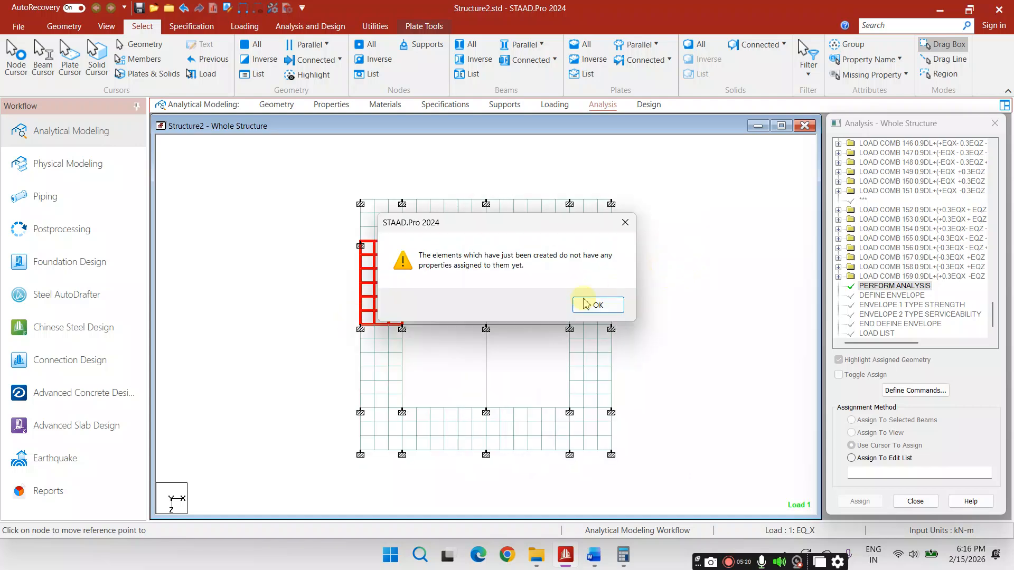
pyautogui.click(652, 302)
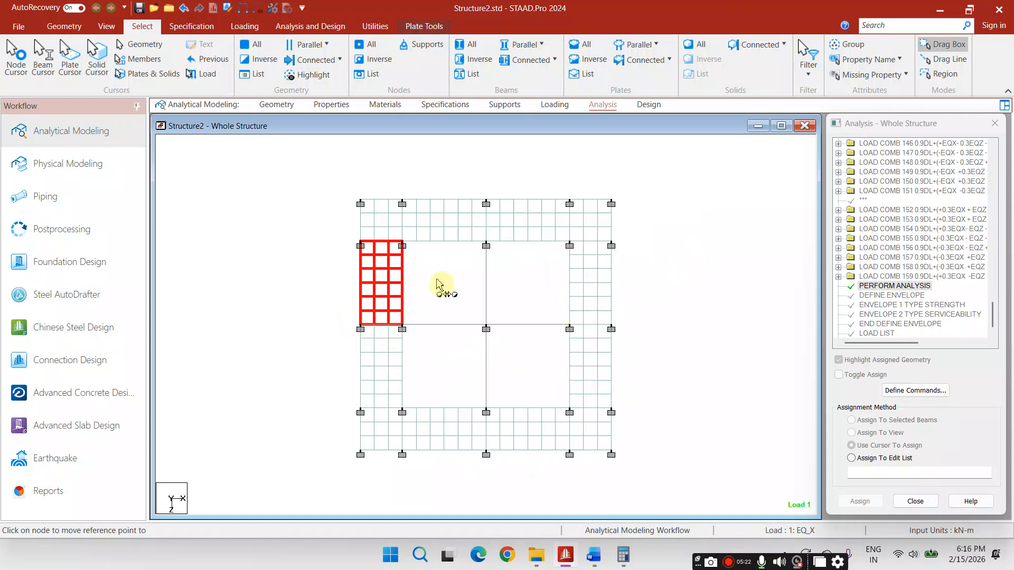
pyautogui.click(335, 355)
# Mesh the 3 m by 3 m interior panel from X 0 to 3 and Z 0 to 3 with quadrilateral plates, 6 divisions per side.
pyautogui.click(64, 27)
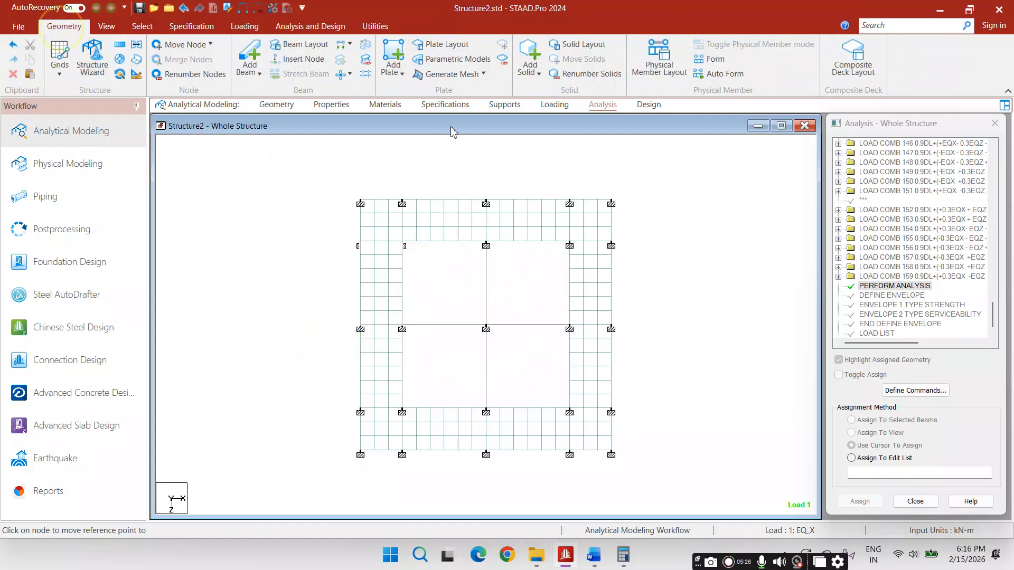
pyautogui.click(448, 74)
pyautogui.click(453, 91)
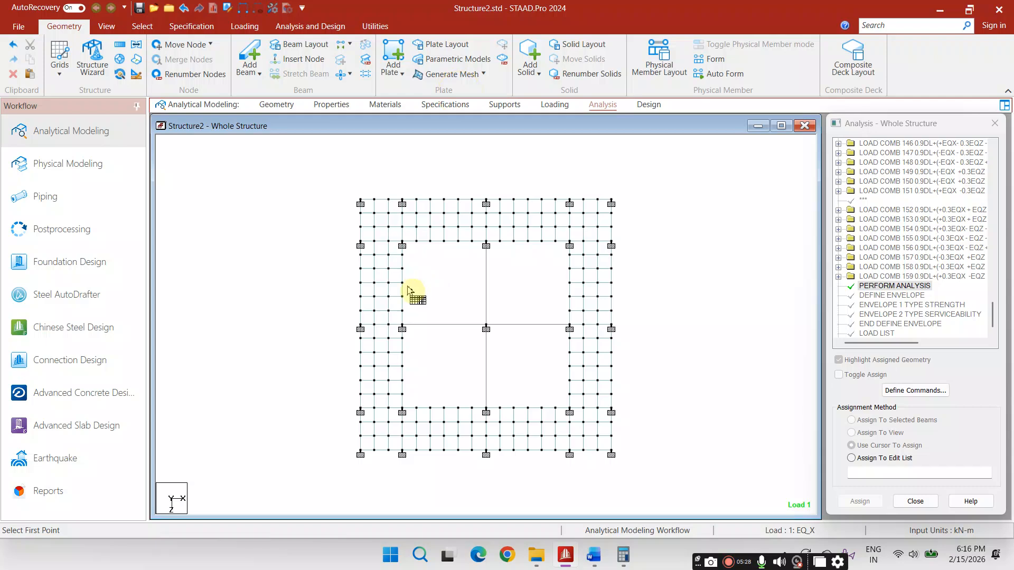
pyautogui.click(403, 246)
pyautogui.click(486, 246)
pyautogui.click(486, 329)
pyautogui.click(403, 328)
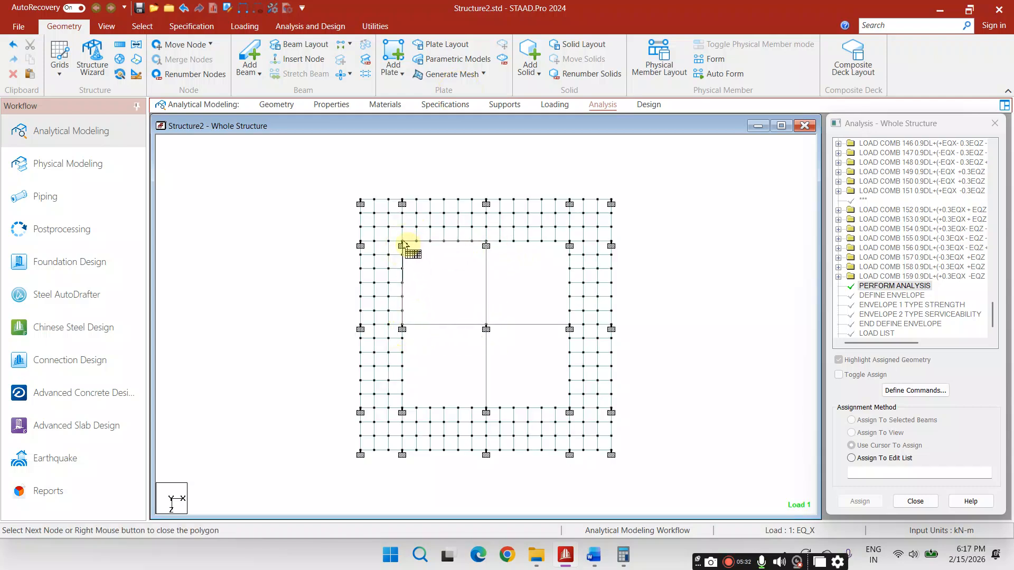
pyautogui.click(402, 246)
pyautogui.click(482, 286)
pyautogui.click(465, 319)
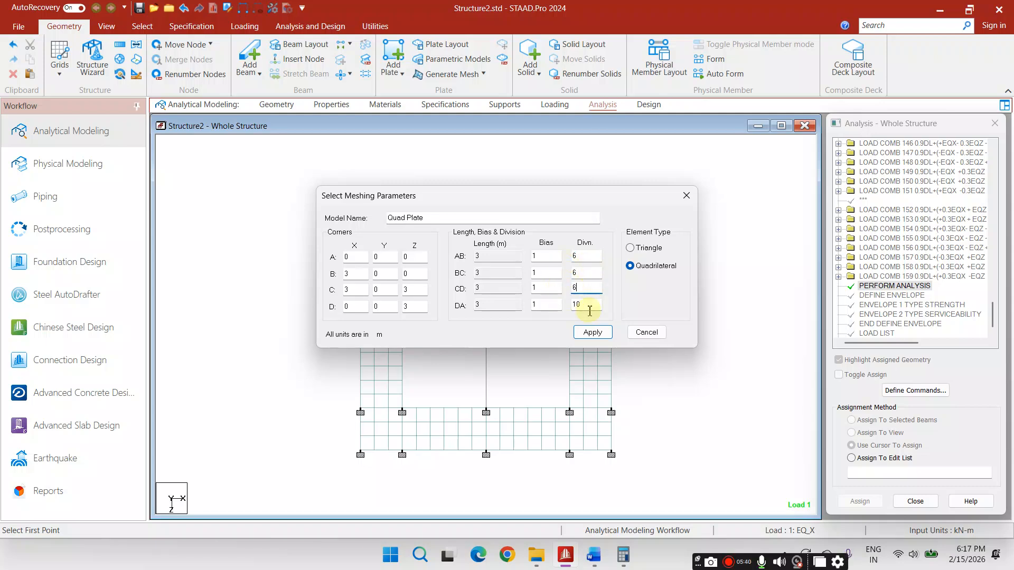
pyautogui.click(588, 332)
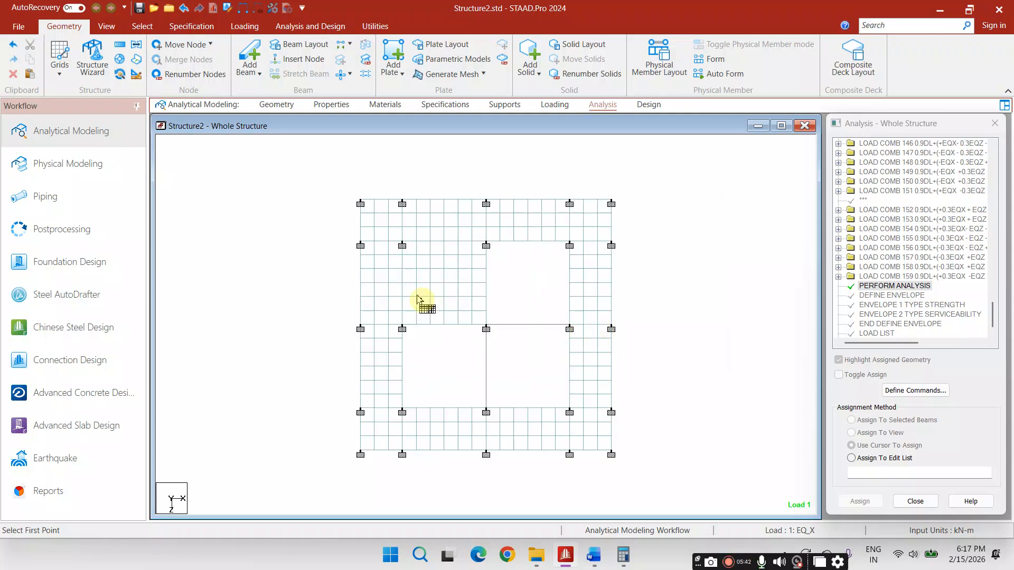
# Copy the 6 by 6 interior-panel mesh and set its lowest-X, lowest-Z corner node as the paste reference point.
pyautogui.click(142, 26)
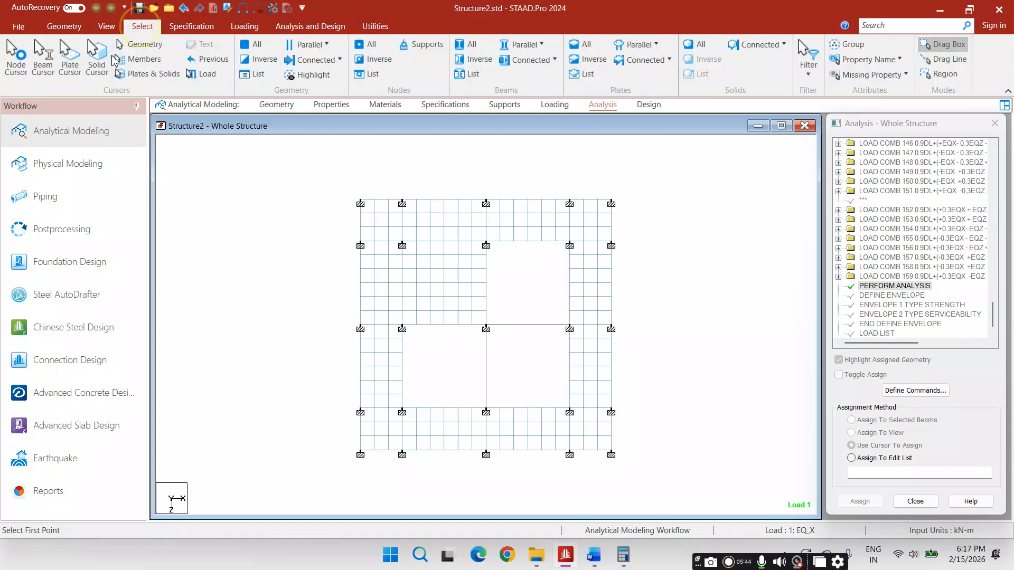
pyautogui.click(76, 73)
pyautogui.moveTo(497, 340); pyautogui.dragTo(404, 243)
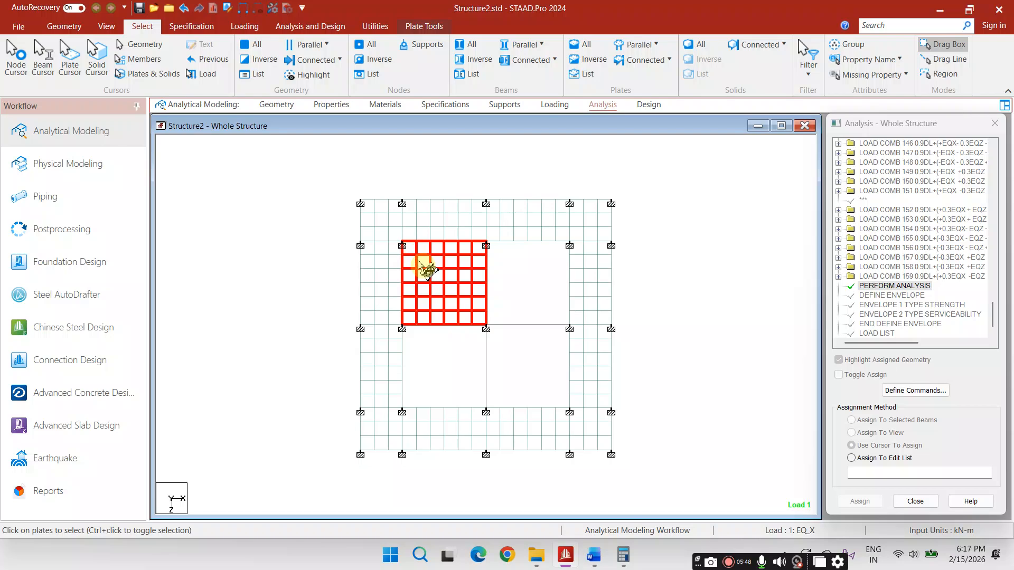
pyautogui.rightClick(426, 270)
pyautogui.rightClick(447, 294)
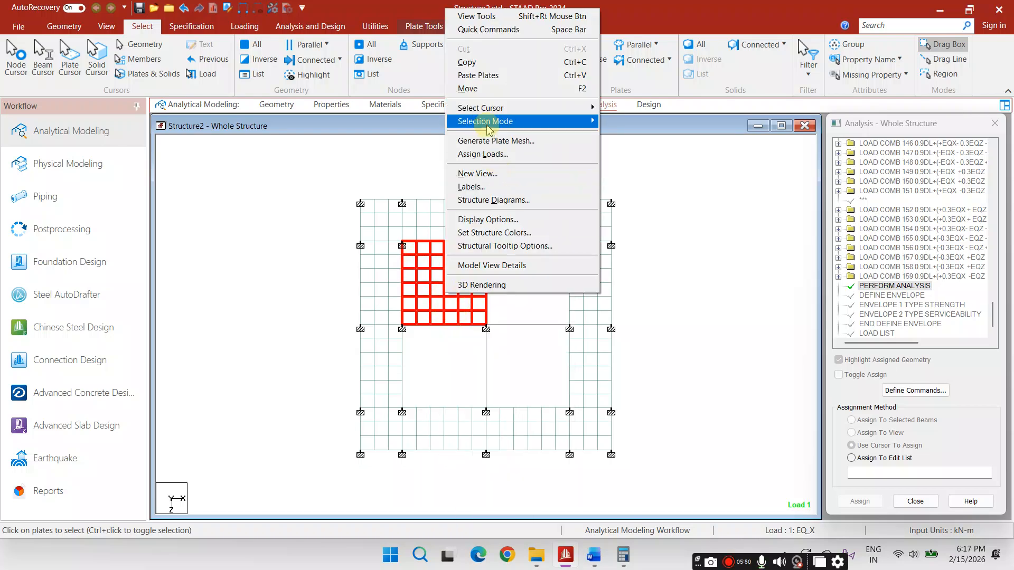
pyautogui.click(469, 88)
pyautogui.click(654, 319)
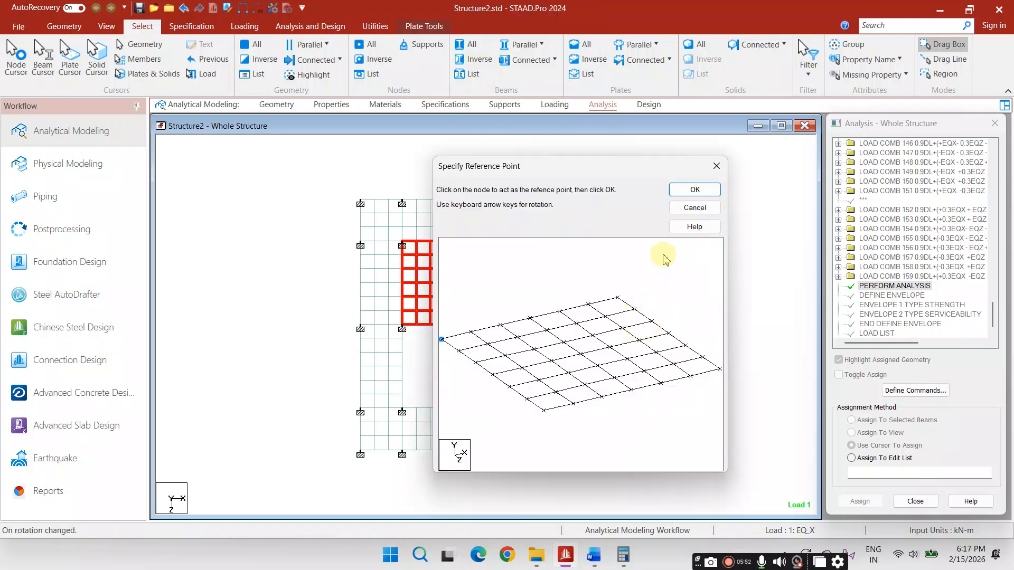
pyautogui.click(681, 190)
# Paste the copied interior mesh into the three remaining interior panels and clear the plate selection.
pyautogui.click(486, 246)
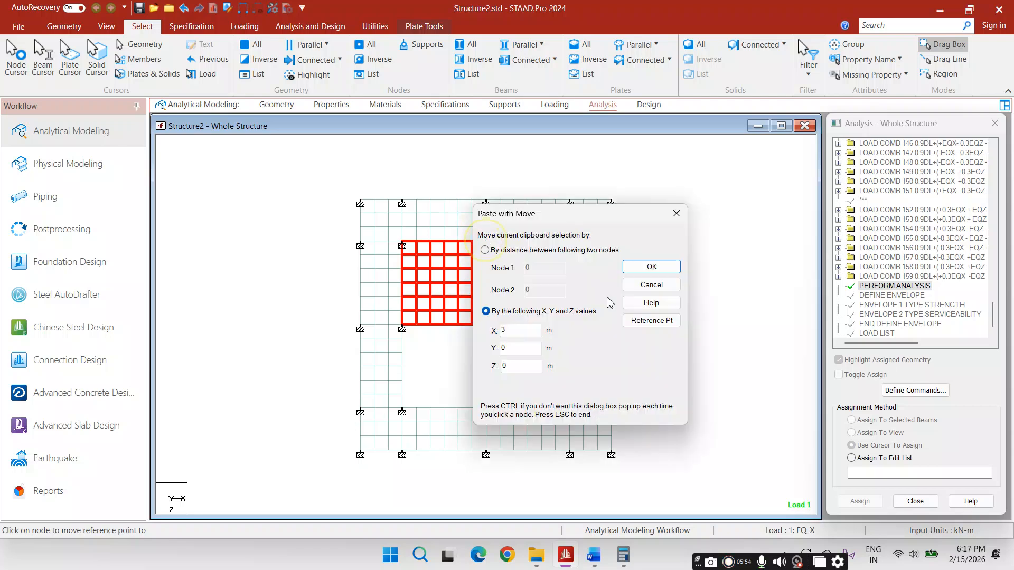
pyautogui.click(651, 266)
pyautogui.click(600, 311)
pyautogui.click(486, 329)
pyautogui.click(653, 265)
pyautogui.click(602, 307)
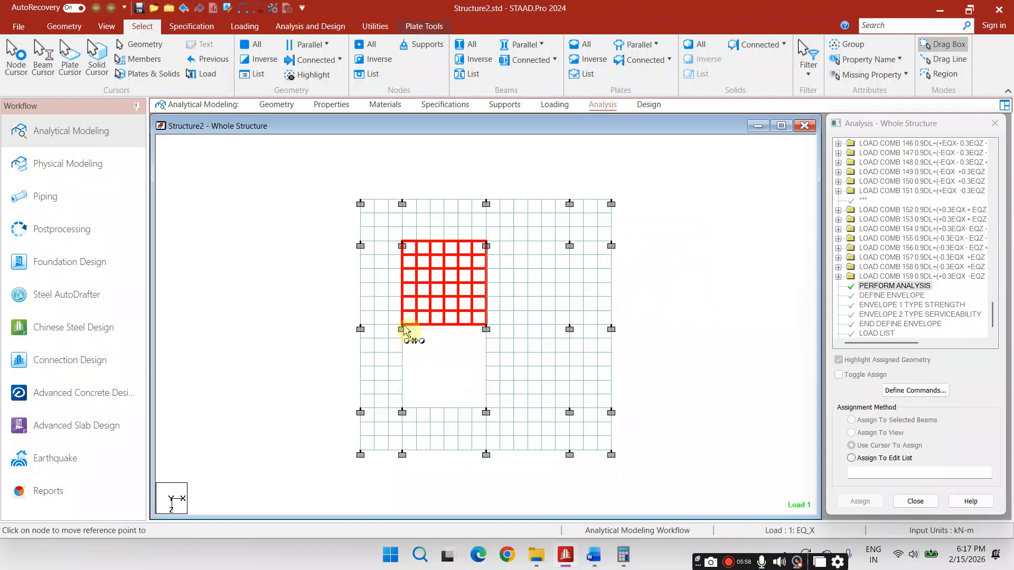
pyautogui.click(405, 330)
pyautogui.click(654, 265)
pyautogui.click(591, 304)
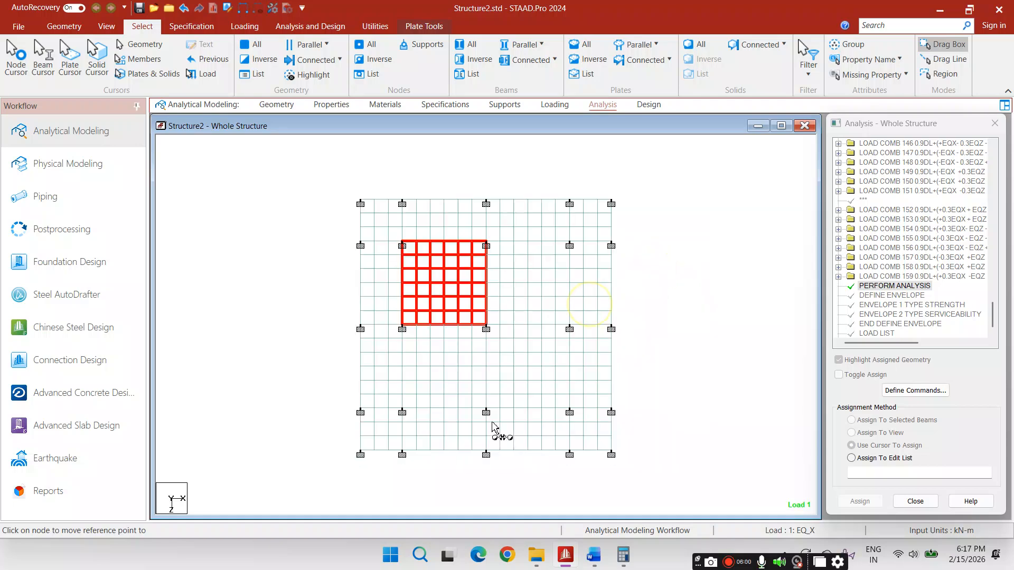
pyautogui.scroll(2, 492, 428)
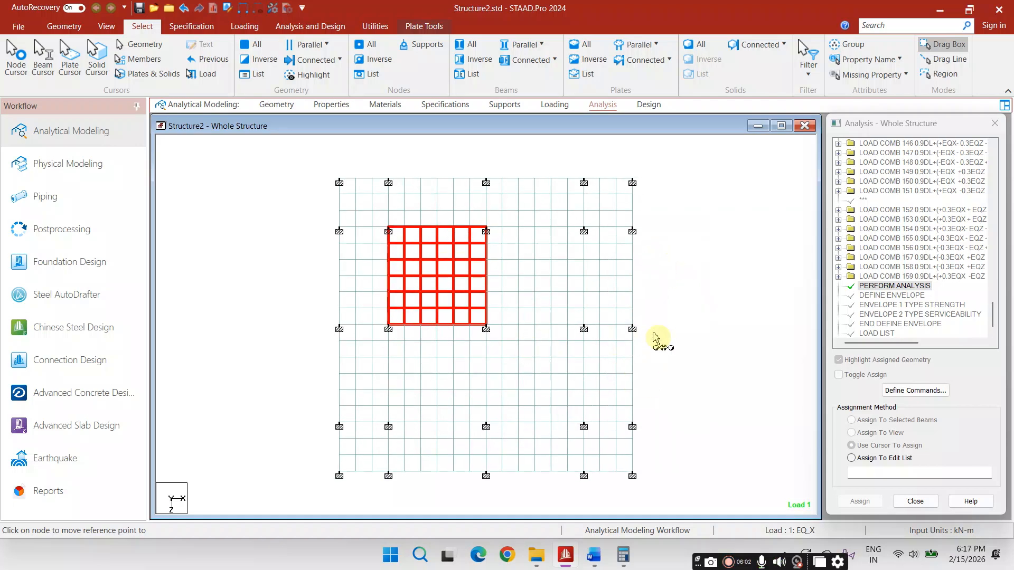
pyautogui.click(686, 322)
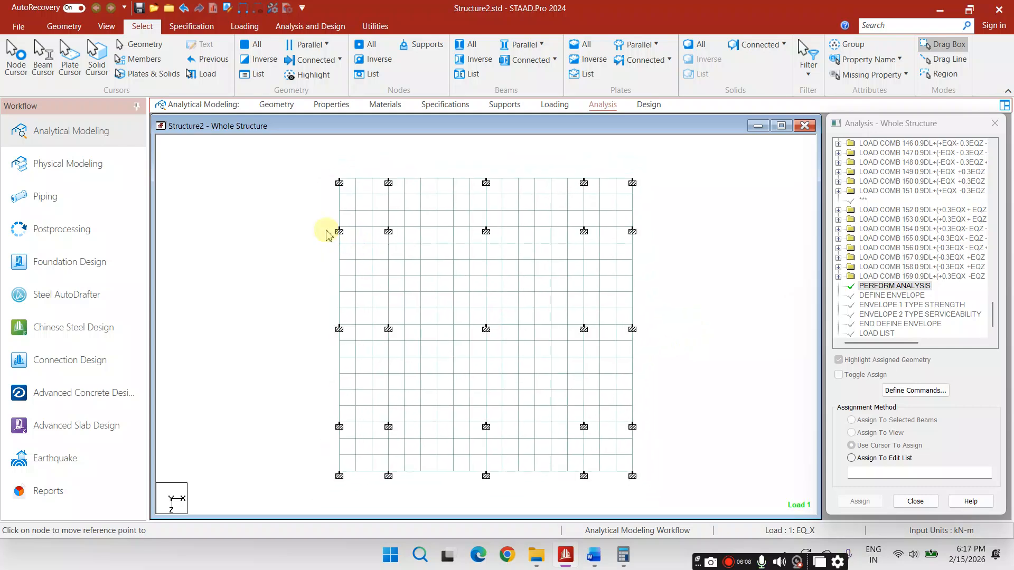
# Select all beams across the raft and examine how the grid lines run through the plate mesh.
pyautogui.moveTo(308, 169); pyautogui.dragTo(674, 498)
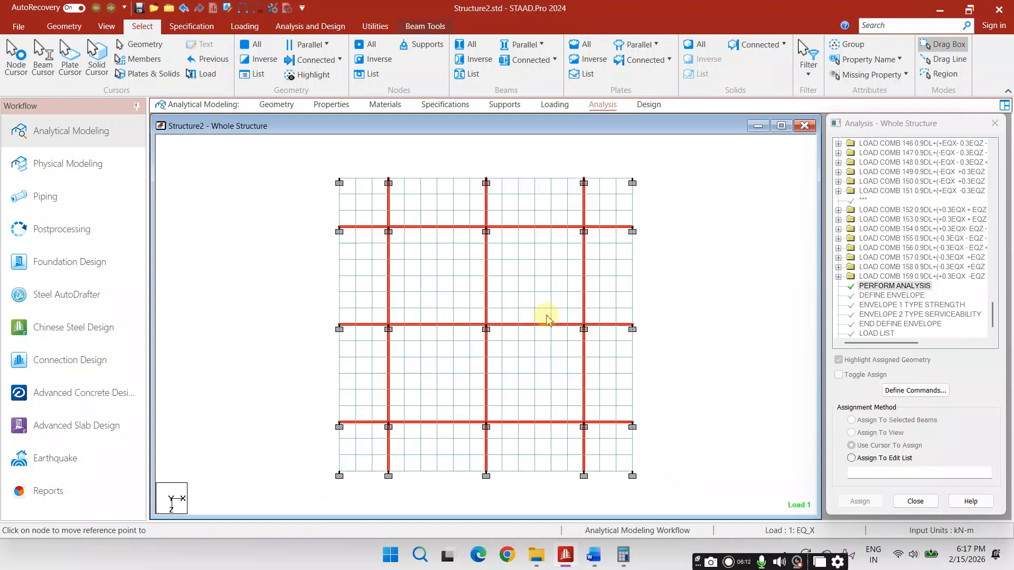
pyautogui.scroll(-1, 544, 322)
pyautogui.scroll(1, 450, 324)
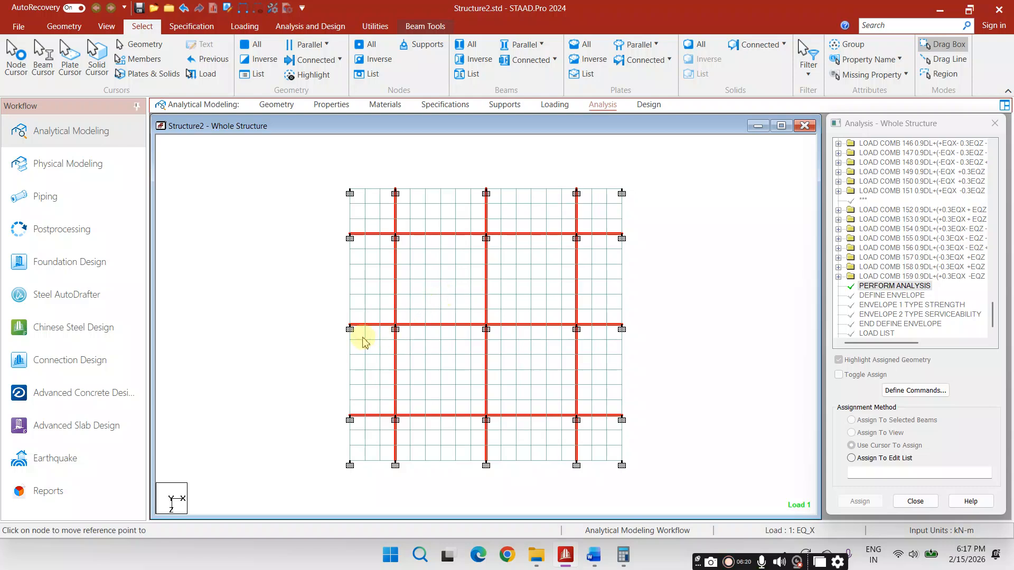
pyautogui.scroll(1, 396, 242)
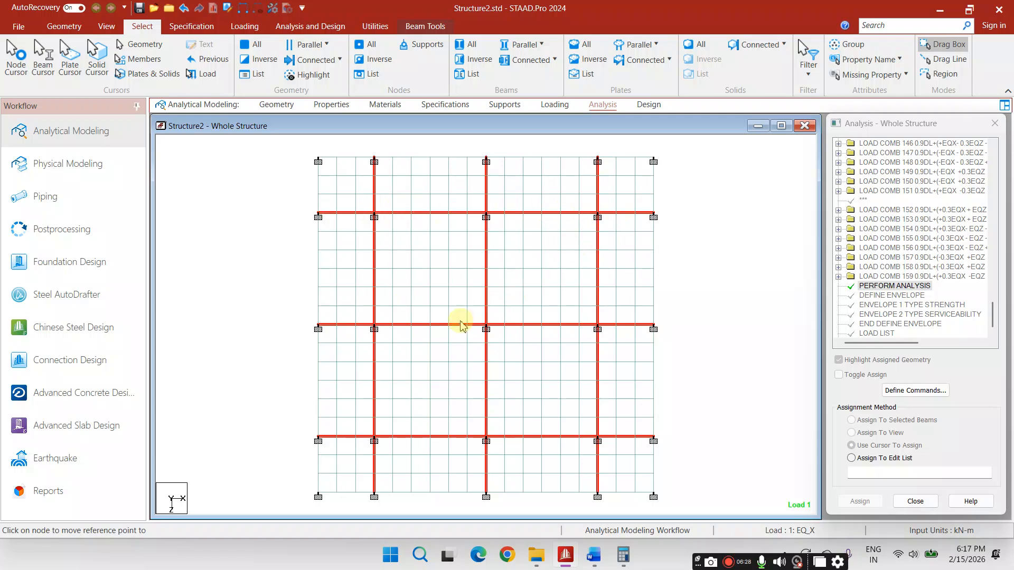
pyautogui.scroll(-1, 461, 324)
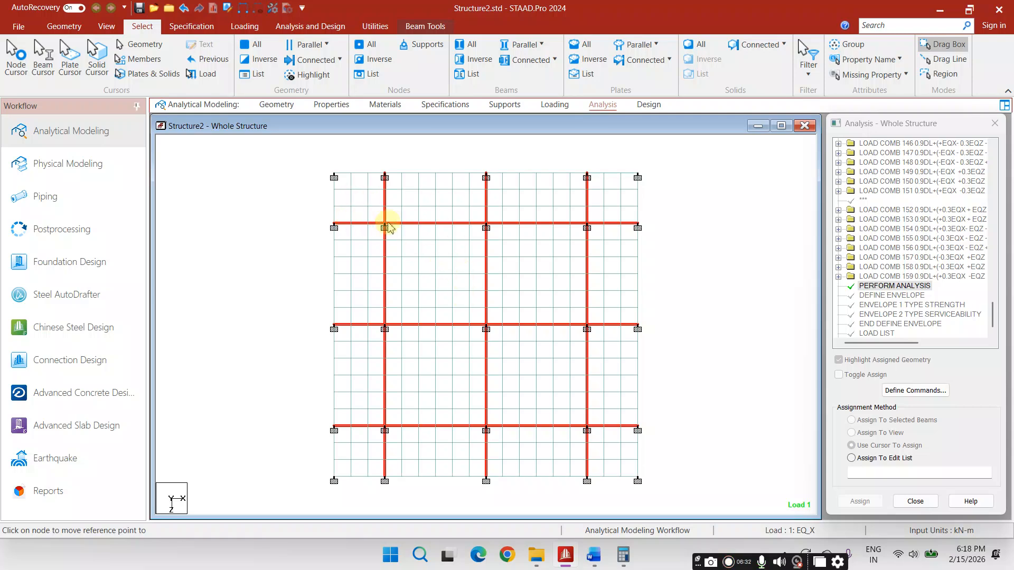
pyautogui.scroll(1, 522, 226)
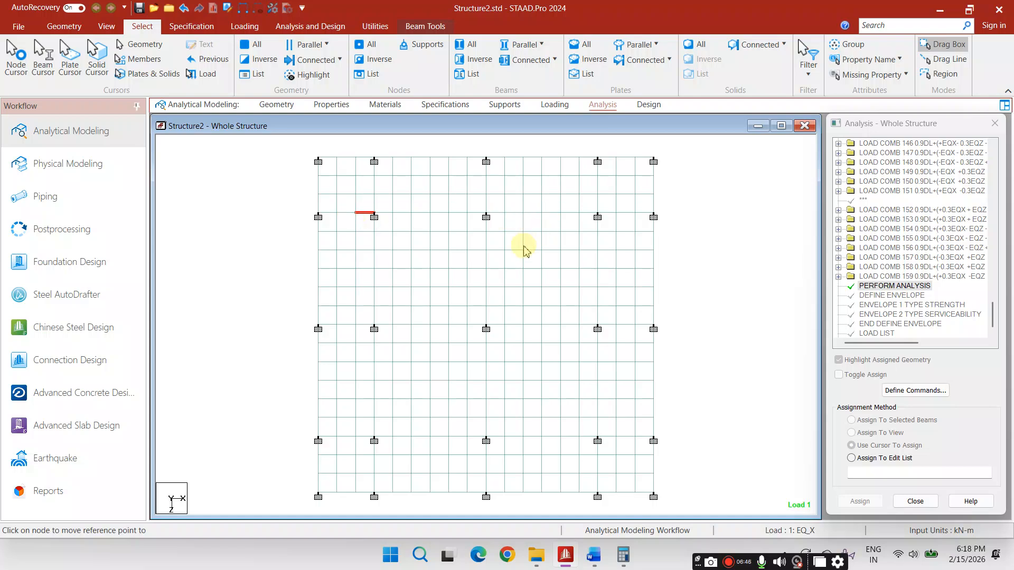
pyautogui.click(332, 173)
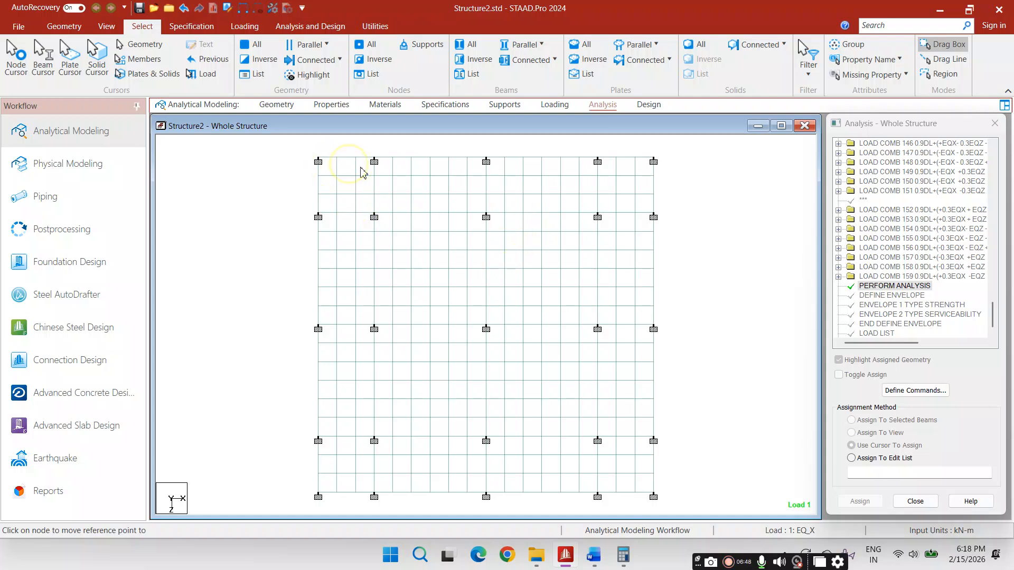
# Check the beam segments between mesh nodes one by one along the Z 0 grid line, plus one on the X 3 line.
pyautogui.scroll(1, 421, 245)
pyautogui.scroll(-2, 421, 249)
pyautogui.scroll(-1, 385, 233)
pyautogui.scroll(2, 407, 242)
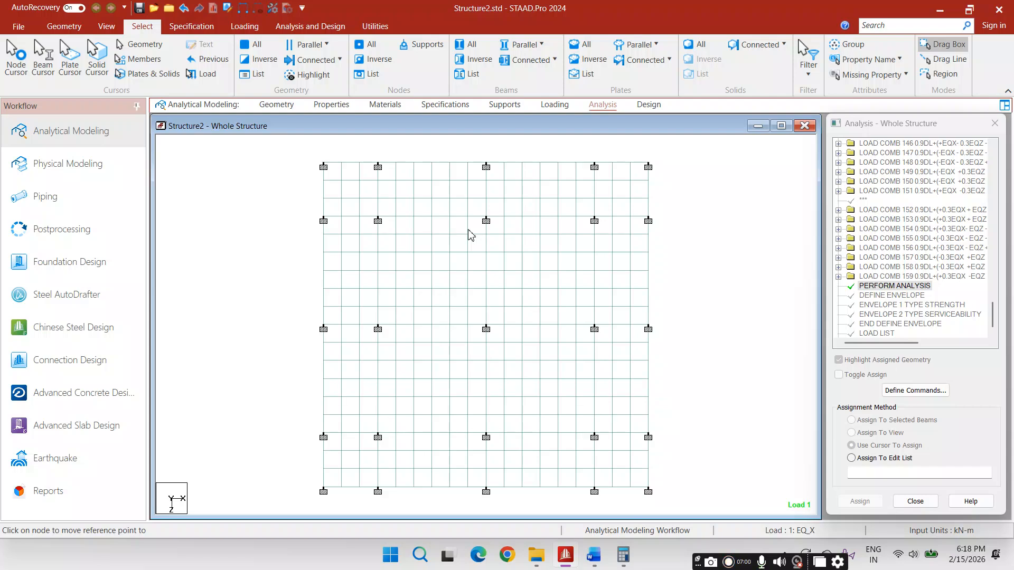
pyautogui.click(529, 217)
pyautogui.click(513, 217)
pyautogui.click(496, 217)
pyautogui.click(477, 217)
pyautogui.click(459, 217)
pyautogui.click(423, 217)
pyautogui.click(387, 216)
pyautogui.click(405, 217)
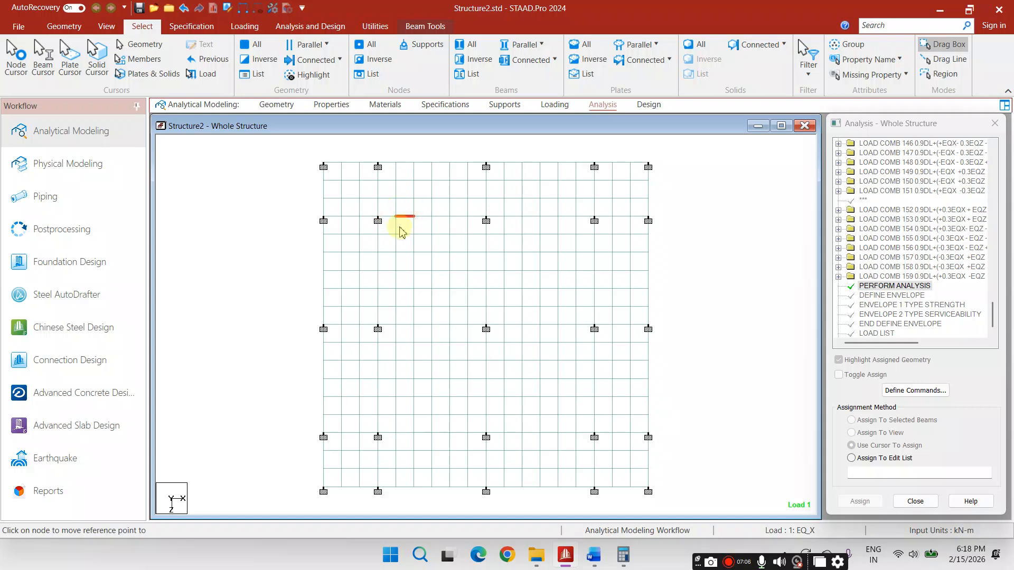
pyautogui.click(487, 233)
pyautogui.scroll(2, 503, 223)
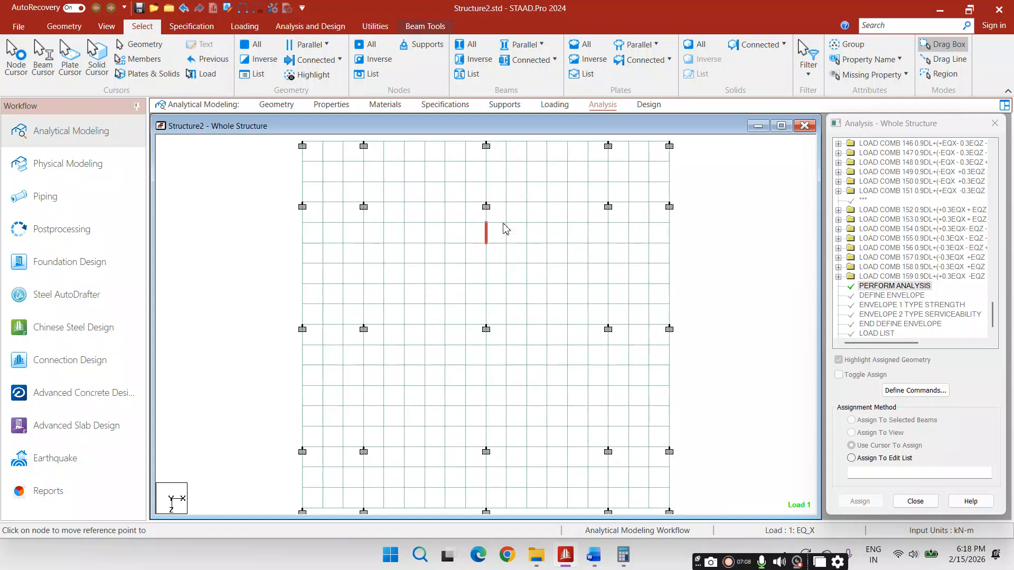
pyautogui.scroll(-4, 519, 276)
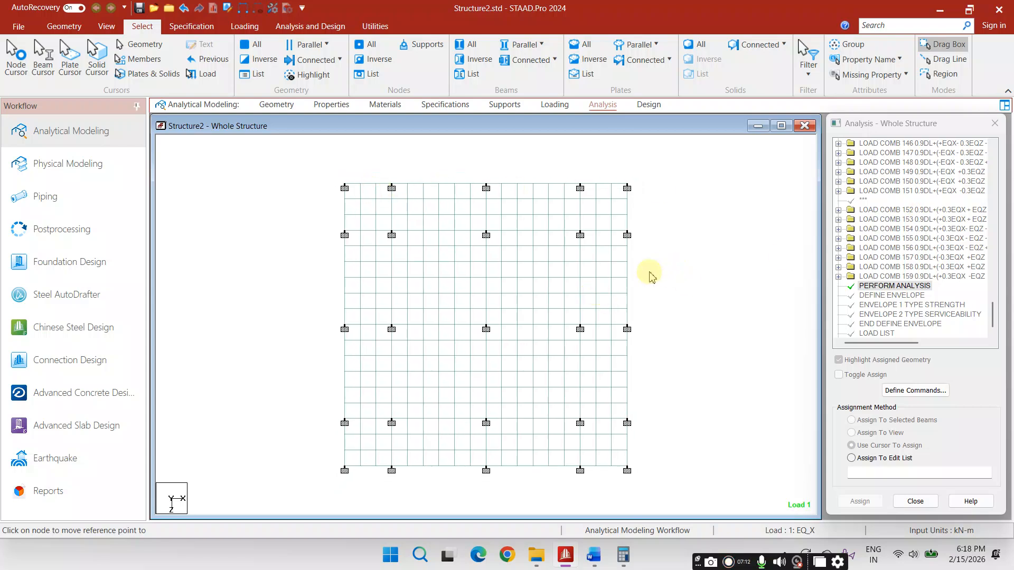
pyautogui.scroll(1, 386, 231)
pyautogui.scroll(-1, 631, 289)
pyautogui.scroll(1, 520, 371)
pyautogui.scroll(-1, 528, 364)
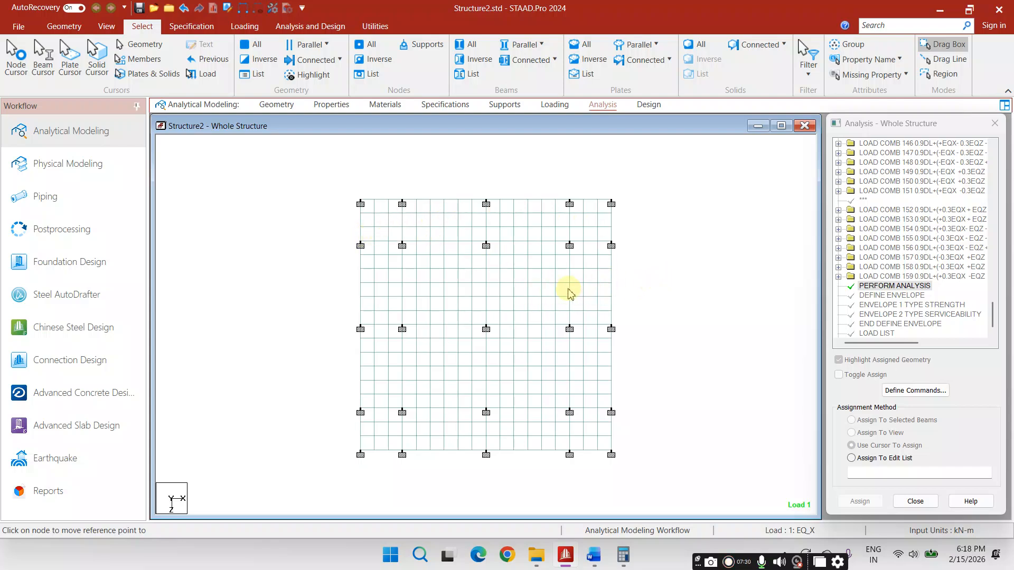
pyautogui.scroll(-2, 435, 320)
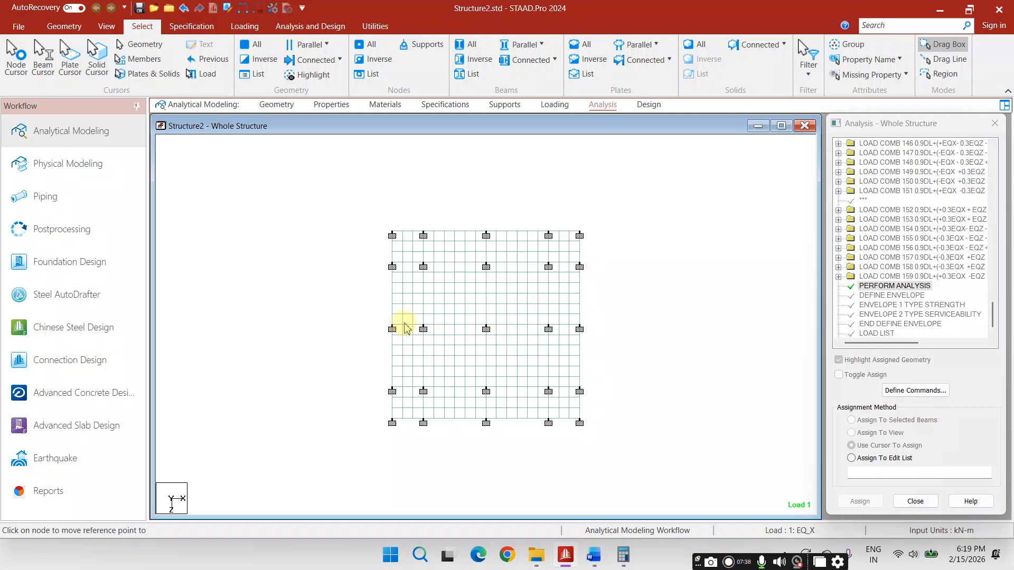
# Create a rectangular concrete beam section with YD 0.65 m and ZD 0.5 m.
pyautogui.scroll(1, 567, 351)
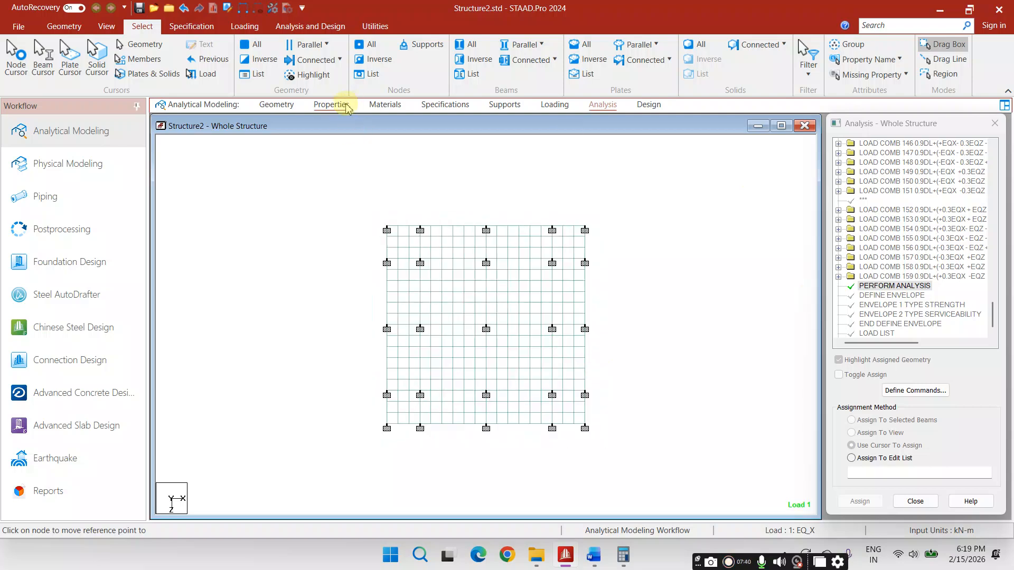
pyautogui.click(340, 104)
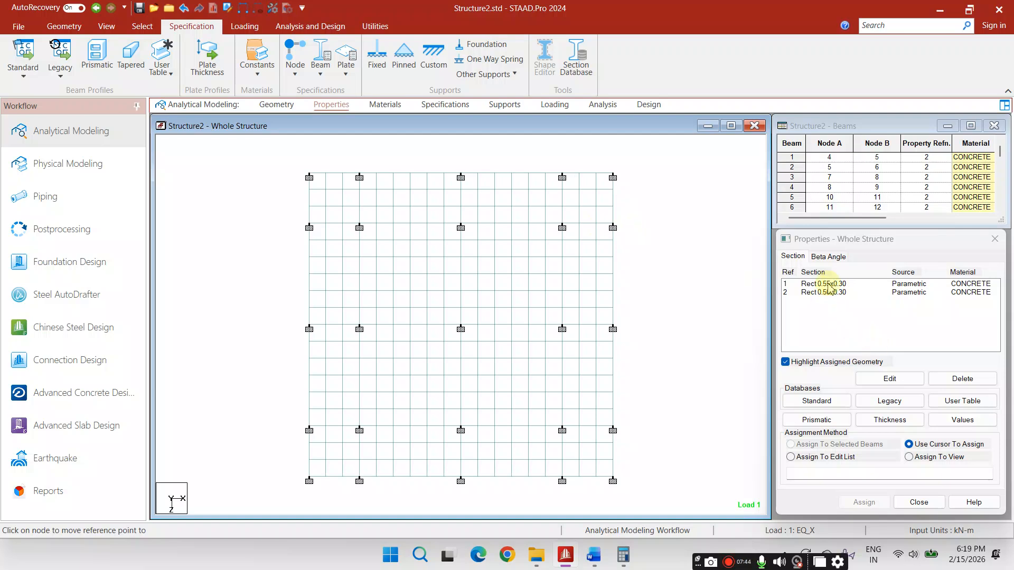
pyautogui.click(819, 420)
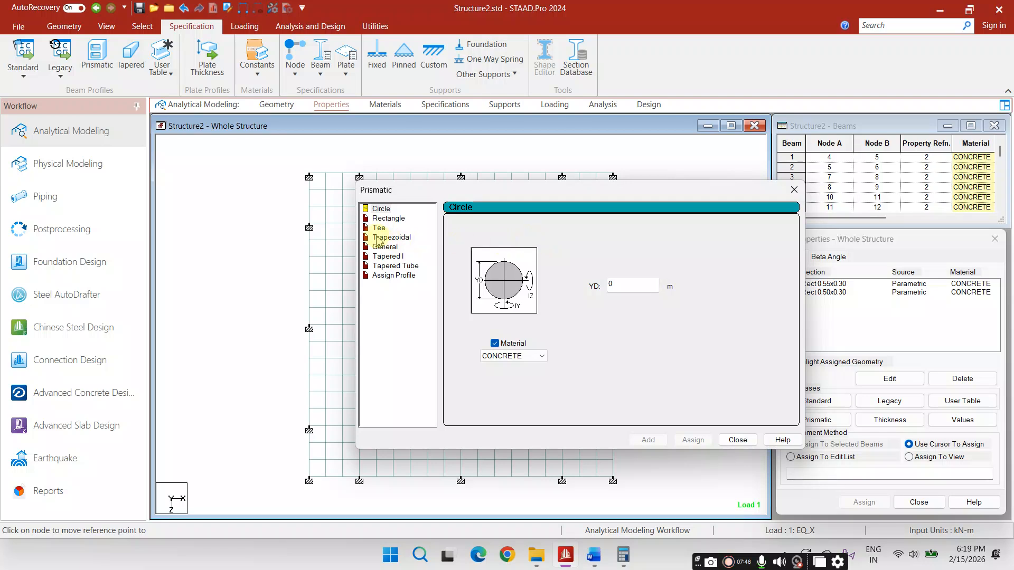
pyautogui.click(389, 218)
pyautogui.click(647, 277)
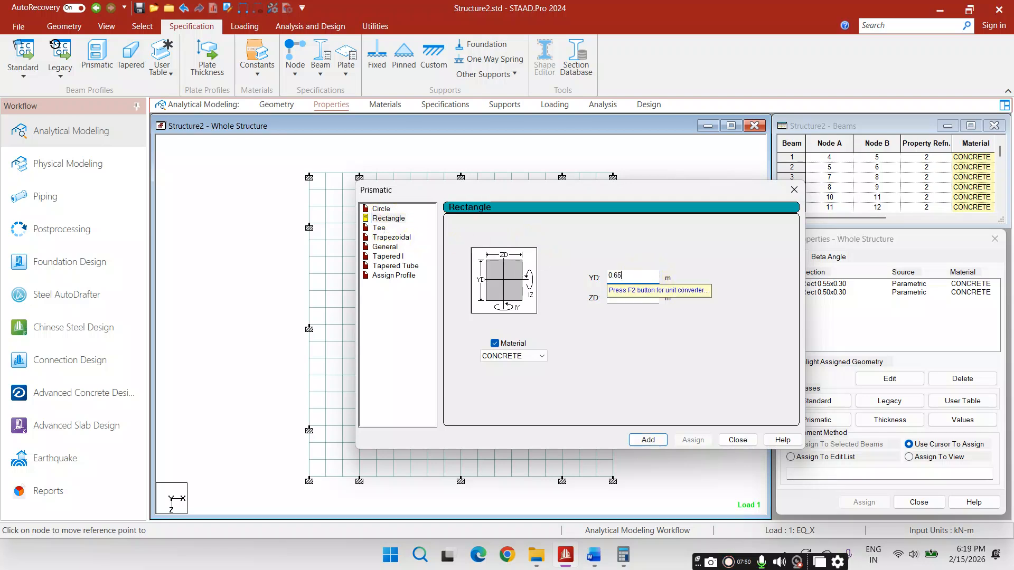
pyautogui.click(632, 295)
pyautogui.click(622, 296)
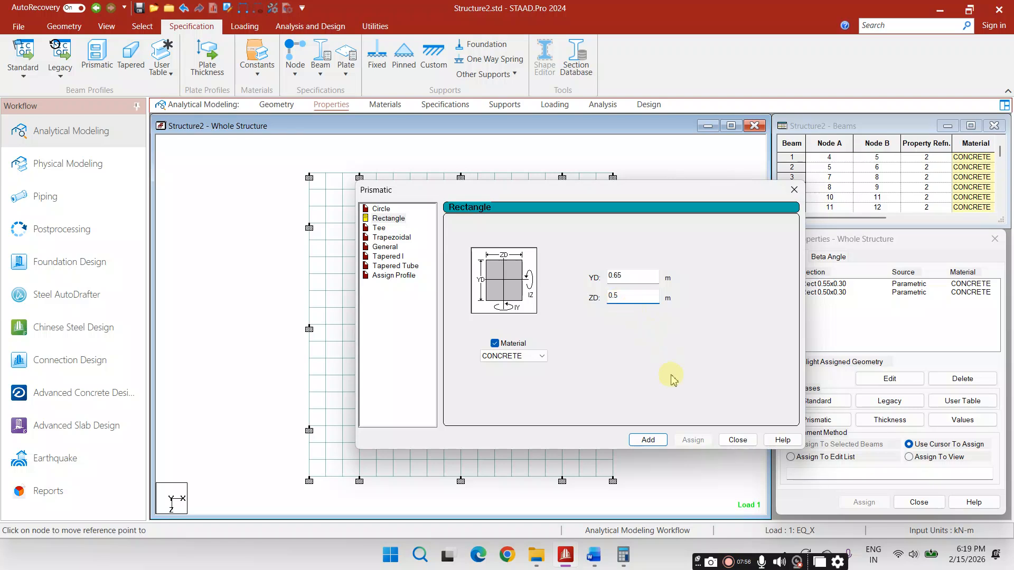
pyautogui.click(645, 440)
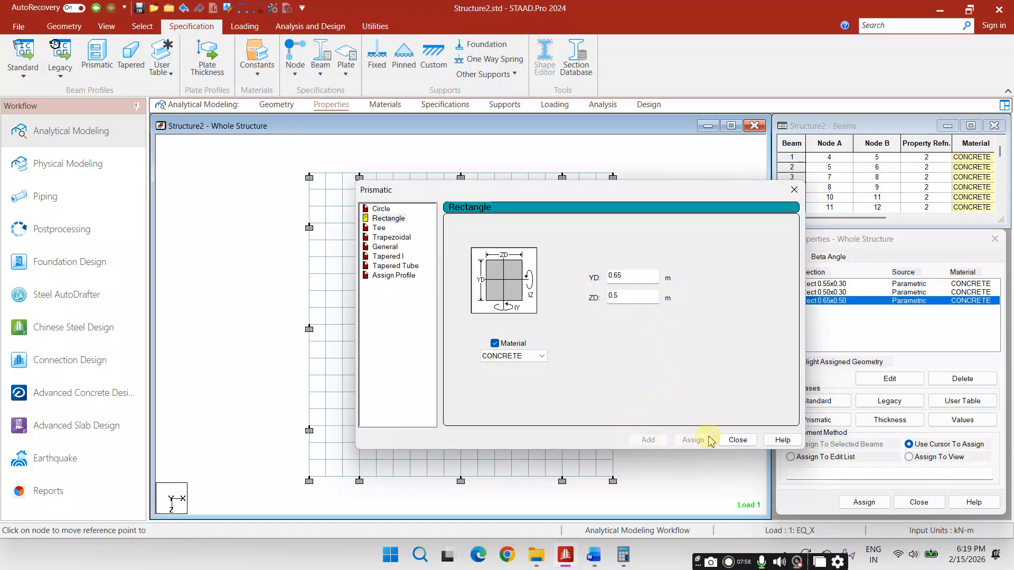
pyautogui.click(738, 440)
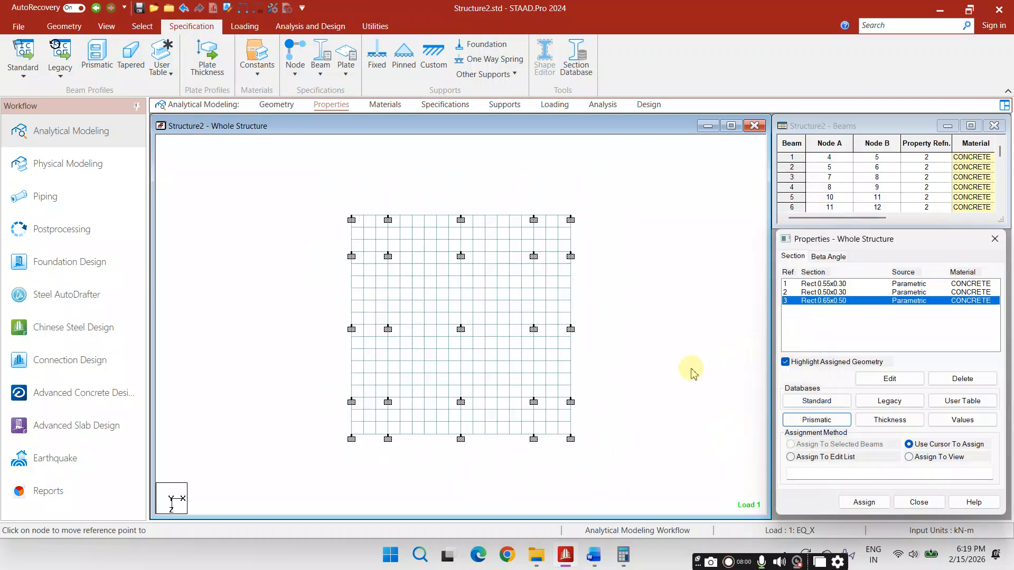
# Assign the 0.65 x 0.50 rectangular section to all beams of the raft.
pyautogui.moveTo(320, 201); pyautogui.dragTo(604, 479)
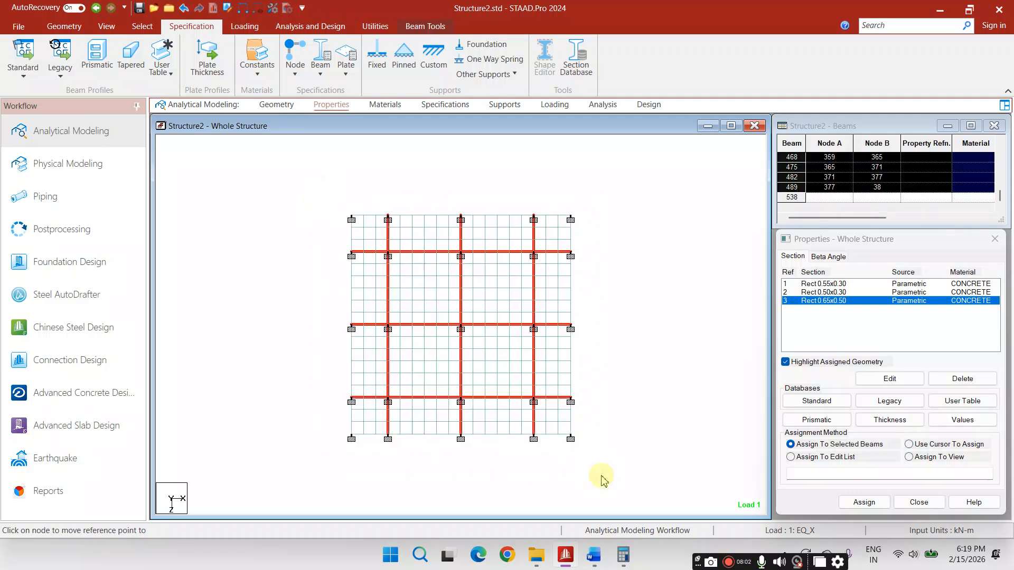
pyautogui.click(866, 500)
pyautogui.click(905, 415)
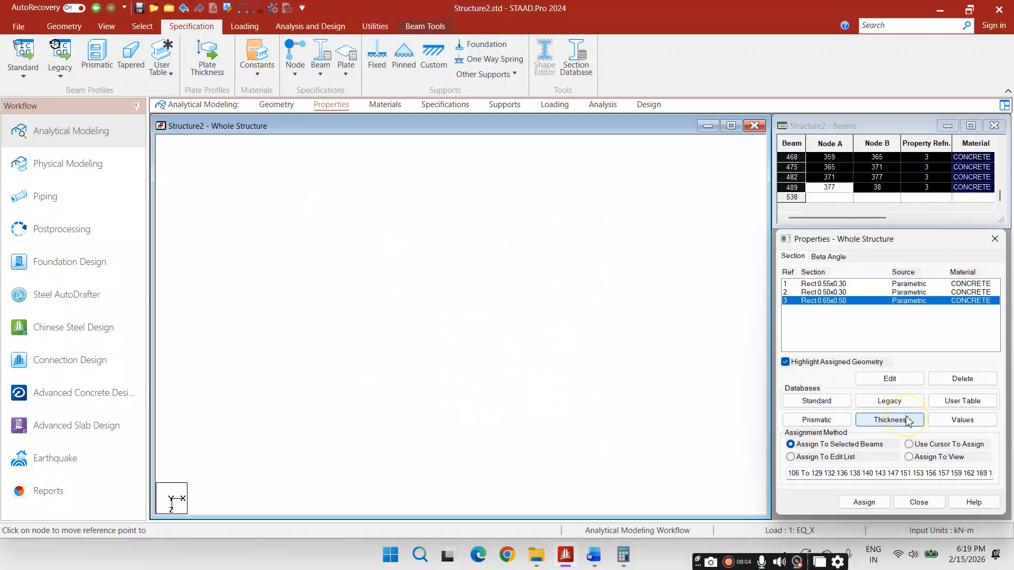
# Create a concrete plate thickness property of 0.5 m at all four nodes.
pyautogui.click(897, 422)
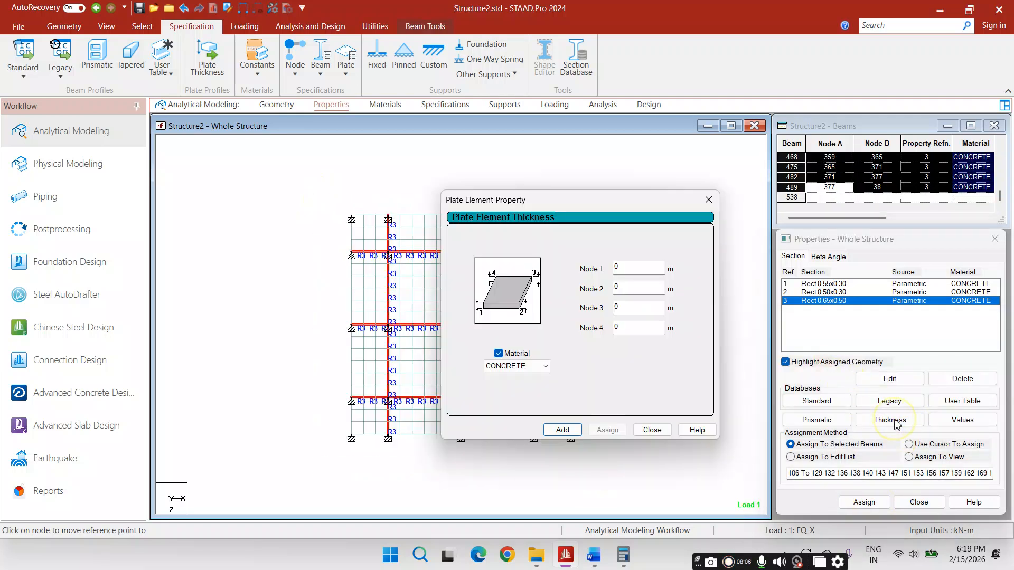
pyautogui.click(638, 268)
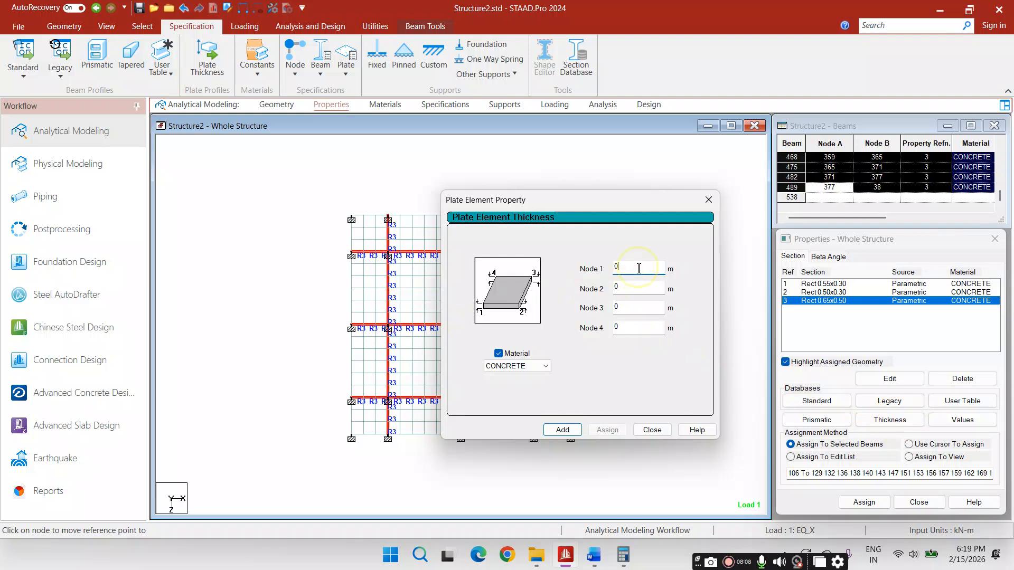
pyautogui.write('.5')
pyautogui.press('Tab')
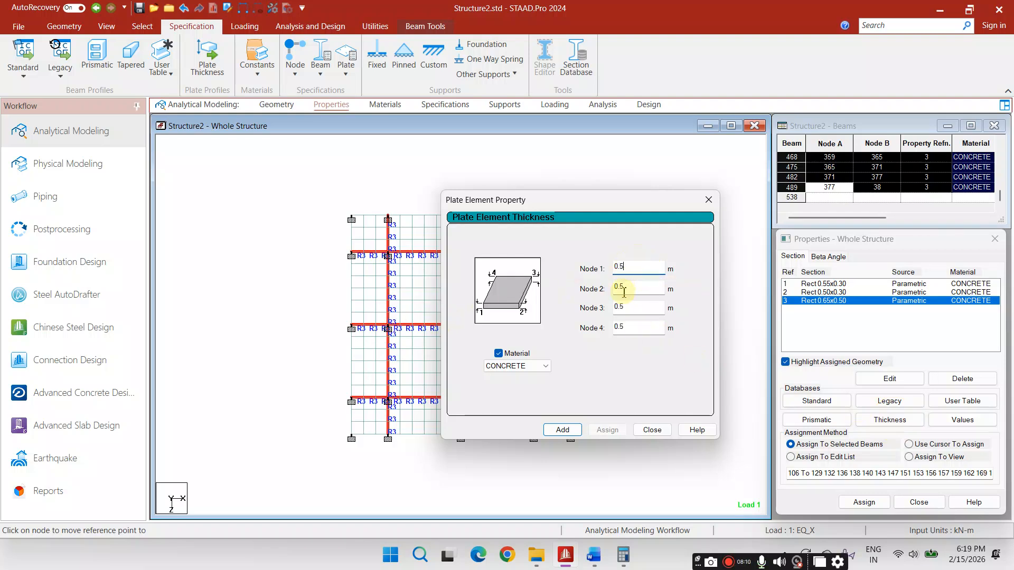
pyautogui.click(562, 430)
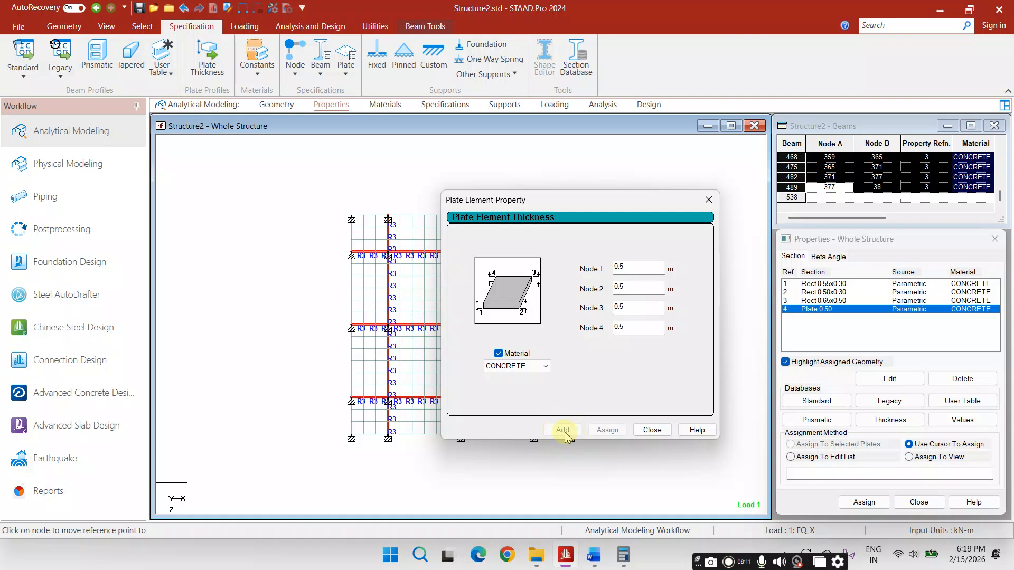
pyautogui.click(652, 430)
# Assign the 0.50 m plate thickness to all plates in view and clear the selection.
pyautogui.click(934, 458)
pyautogui.click(874, 502)
pyautogui.click(904, 411)
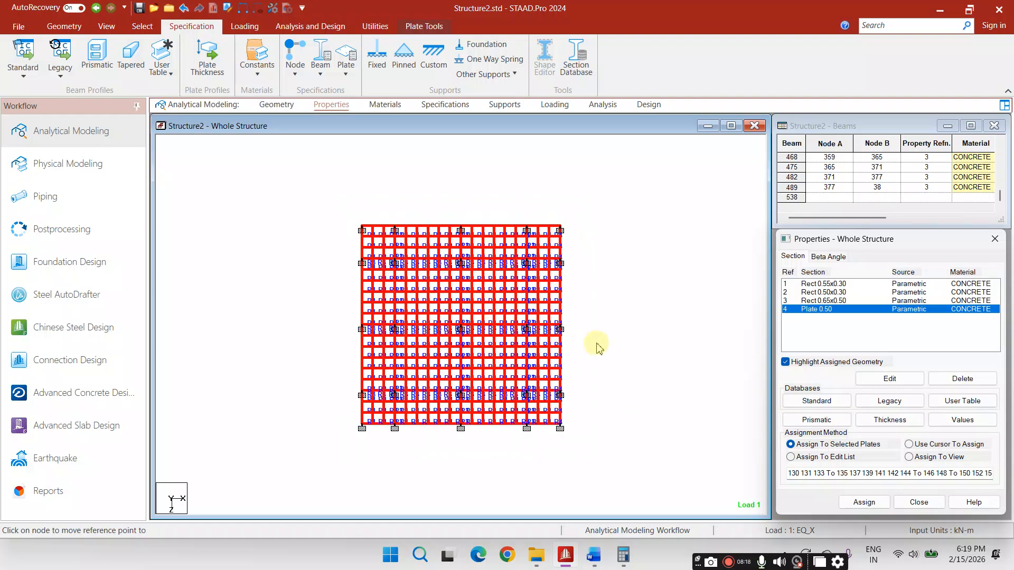
pyautogui.click(594, 352)
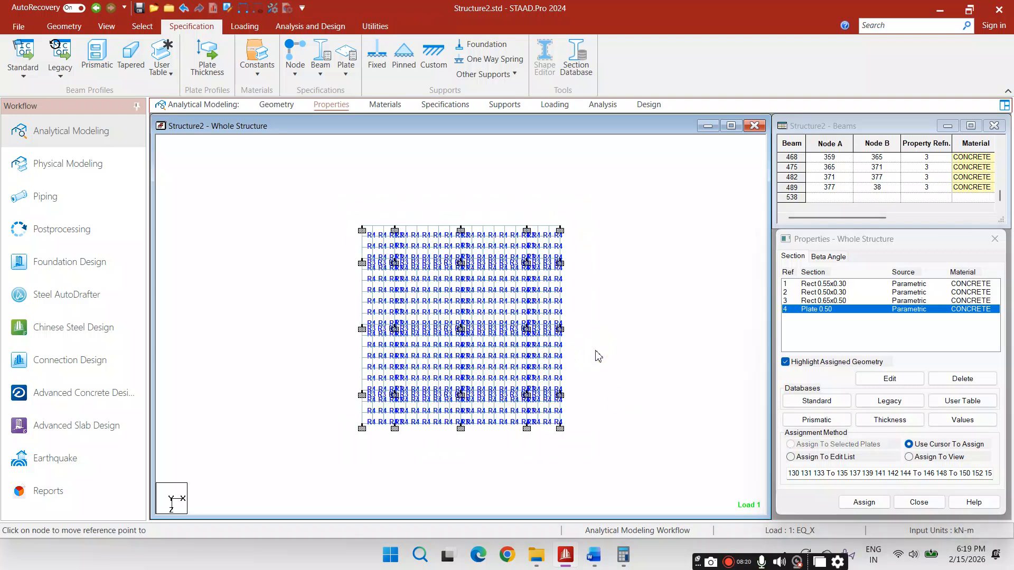
# Delete the existing support definition S2 from the model.
pyautogui.click(503, 106)
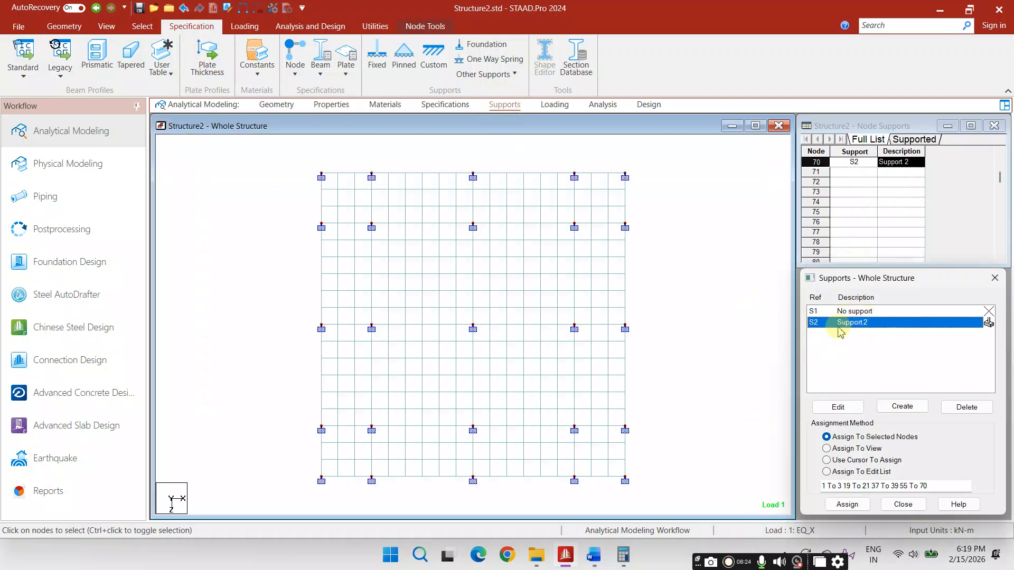
pyautogui.click(967, 407)
pyautogui.click(911, 443)
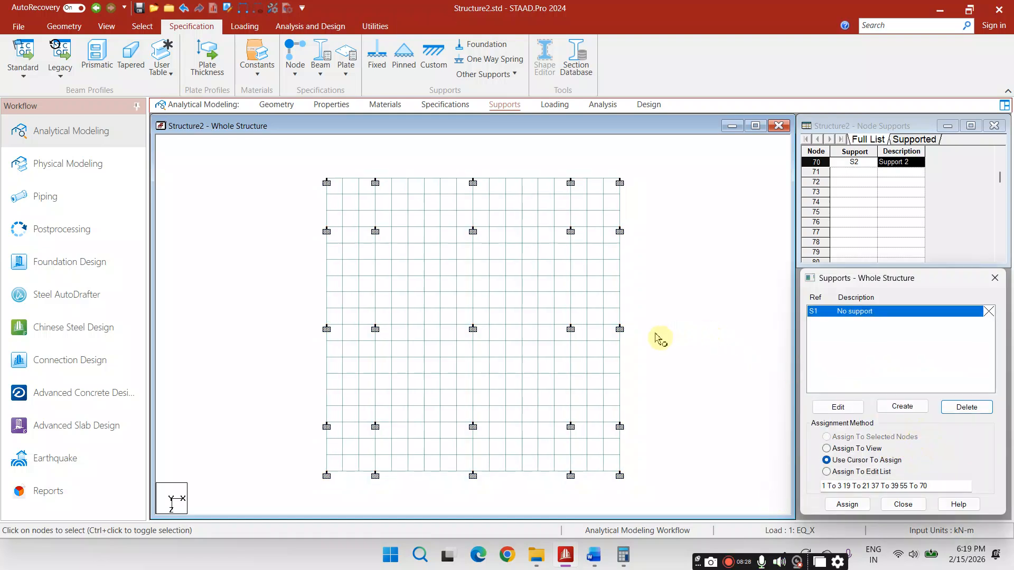
# Begin a new Foundation support, set as Plate Mat with the Y Only direction.
pyautogui.click(891, 408)
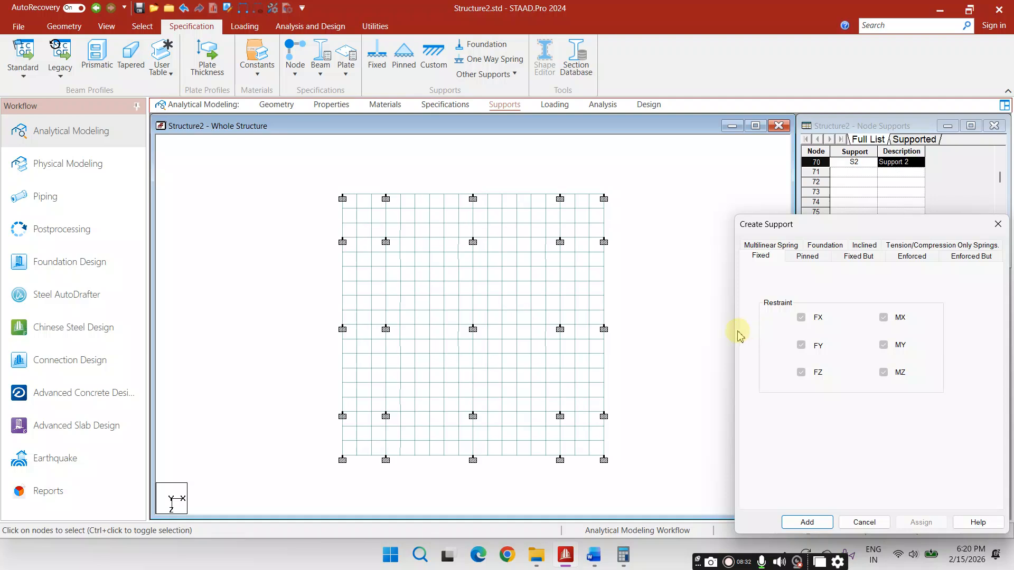
pyautogui.click(818, 246)
pyautogui.click(826, 307)
pyautogui.click(842, 353)
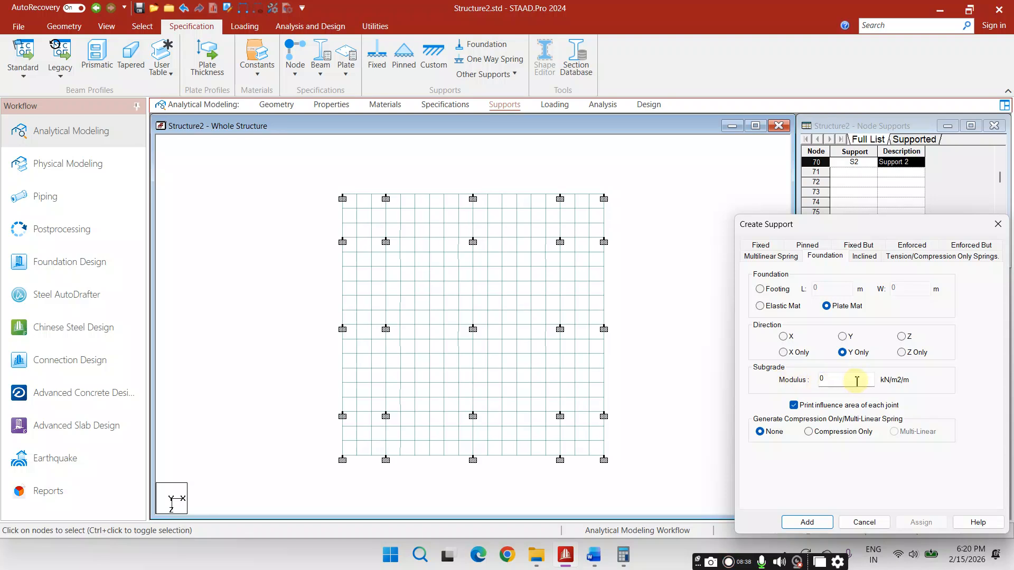
pyautogui.click(840, 385)
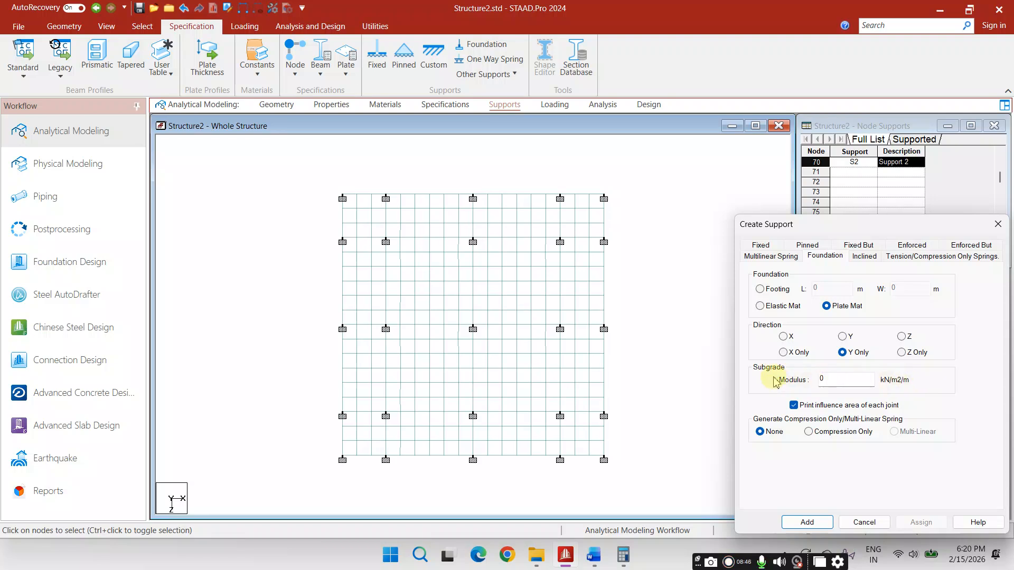
pyautogui.click(822, 381)
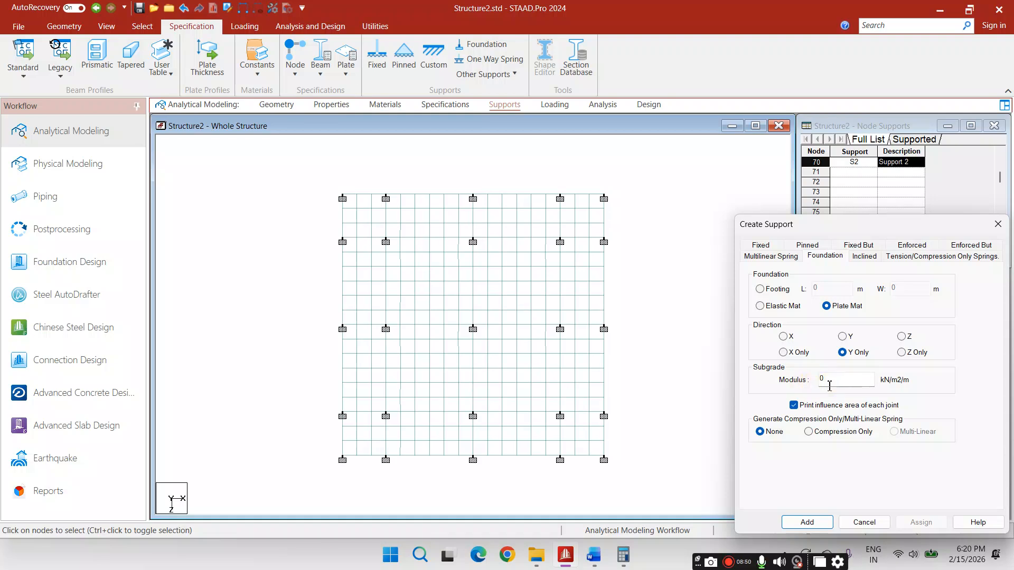
# Switch to Calculator and compute the subgrade modulus as 80 × 2 ÷ 0.075, then return to STAAD.Pro.
pyautogui.click(623, 555)
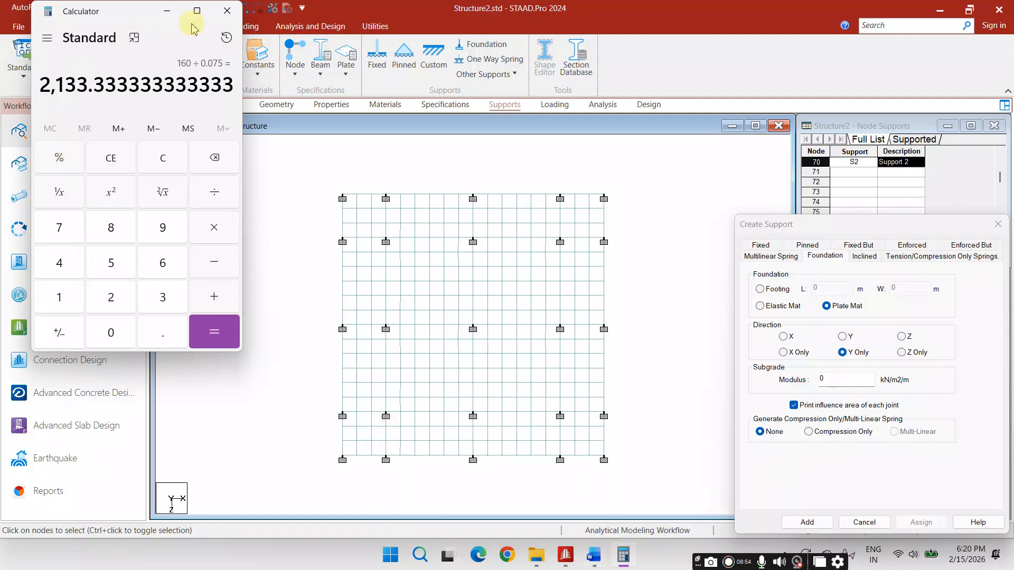
pyautogui.click(152, 163)
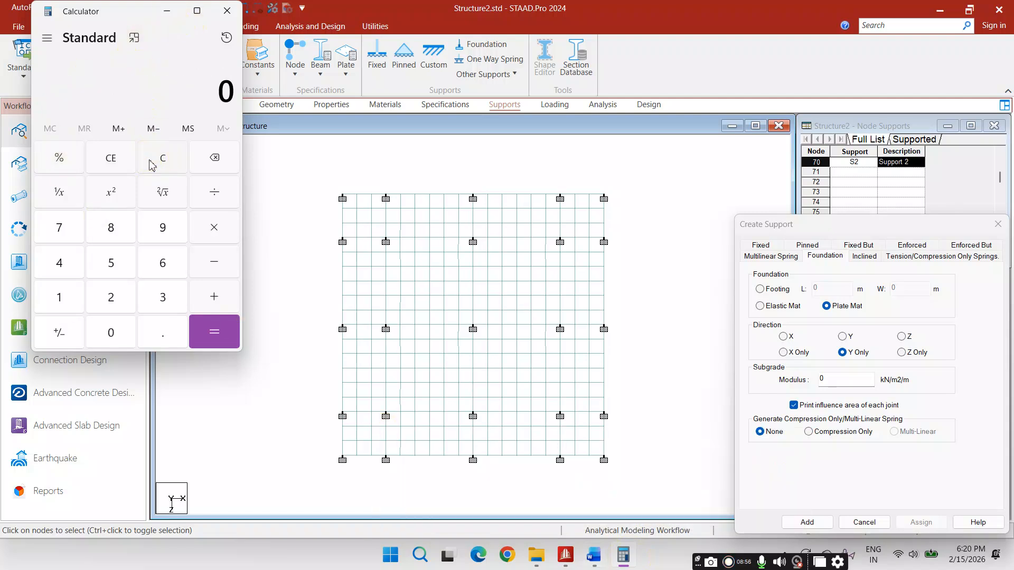
pyautogui.click(110, 232)
pyautogui.click(112, 330)
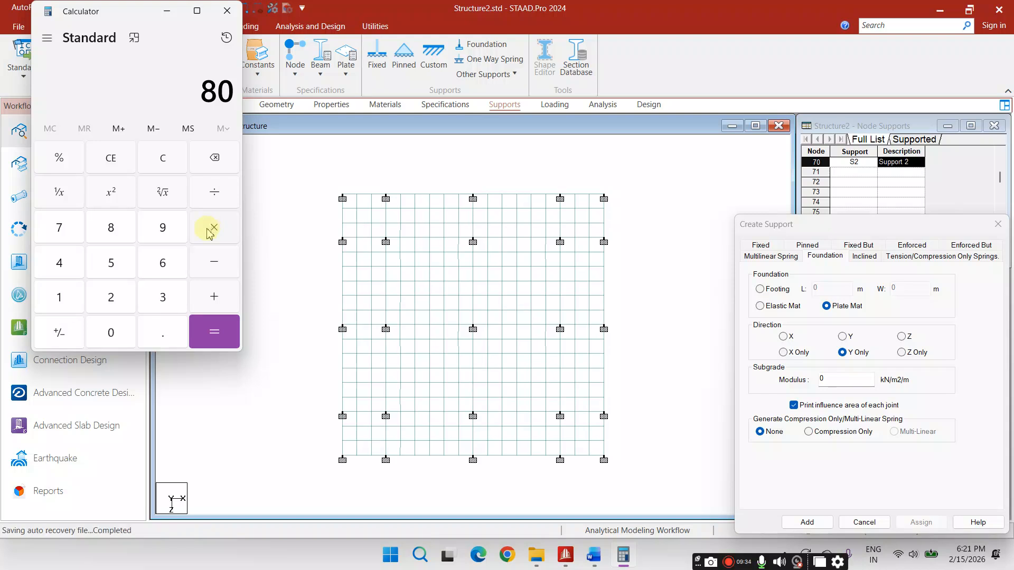
pyautogui.click(111, 297)
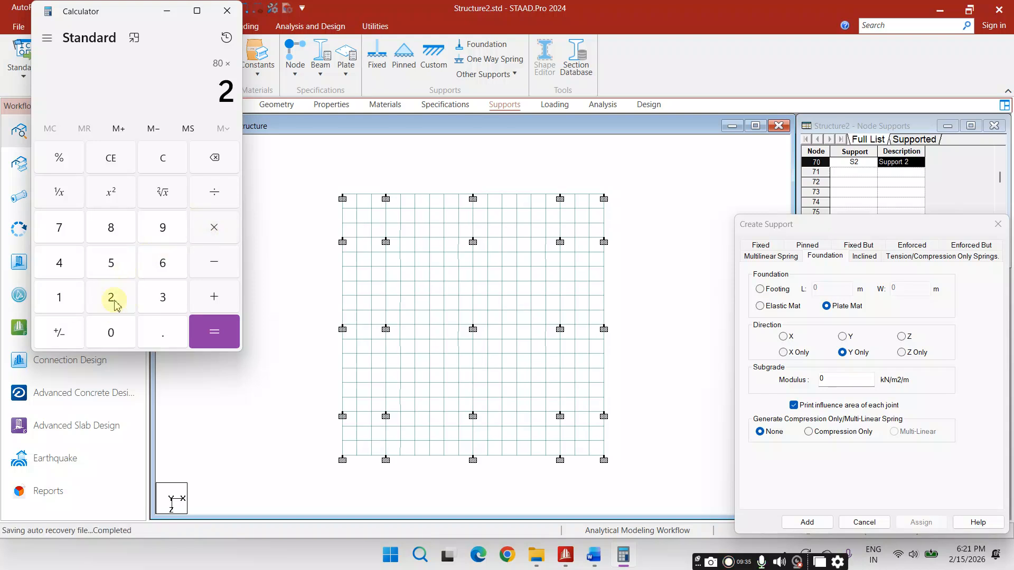
pyautogui.click(228, 199)
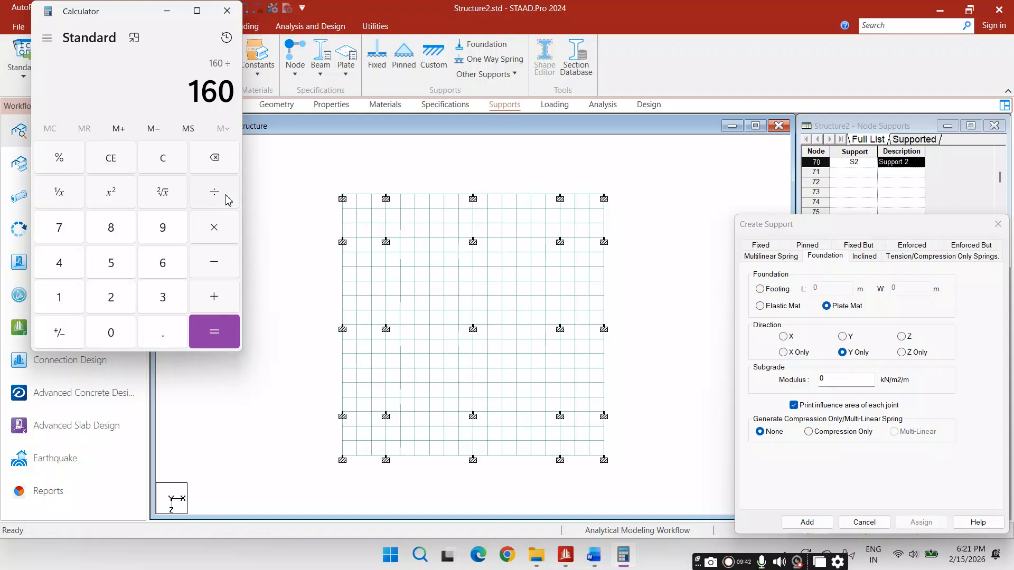
pyautogui.click(109, 333)
pyautogui.click(152, 334)
pyautogui.click(111, 333)
pyautogui.click(61, 227)
pyautogui.click(112, 265)
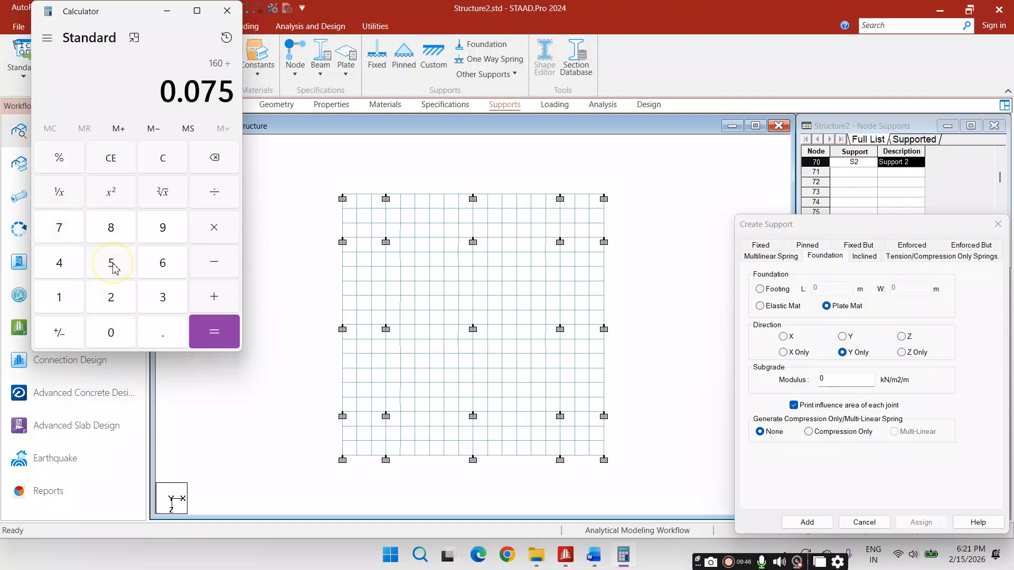
pyautogui.click(214, 332)
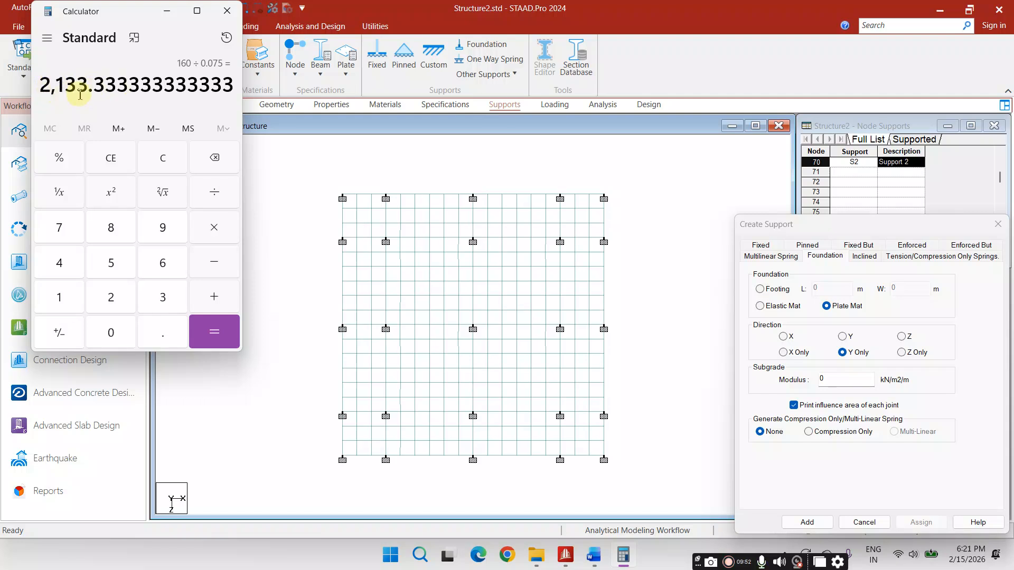
pyautogui.click(105, 93)
pyautogui.click(167, 10)
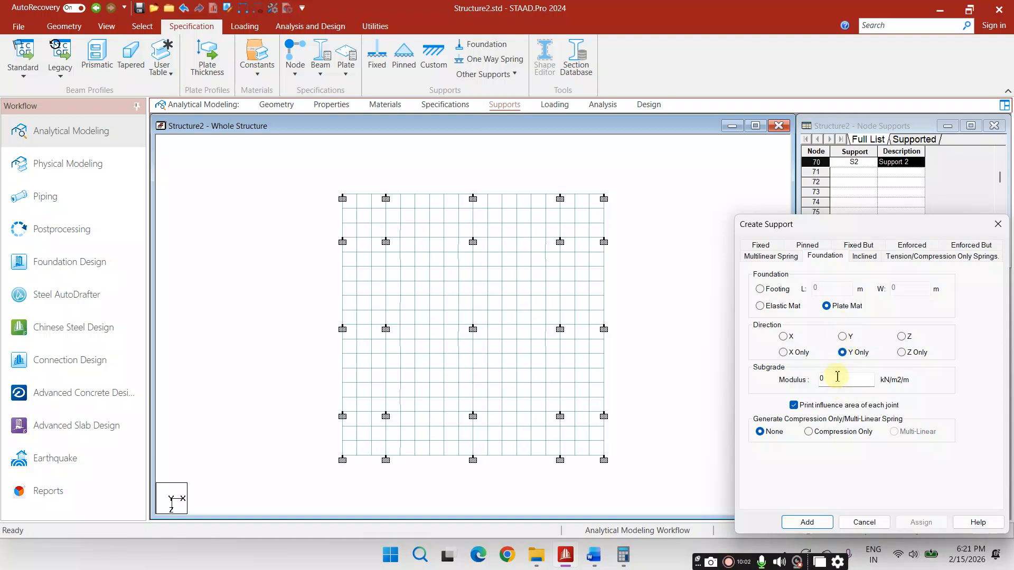
# Enter the calculated subgrade modulus in kN/m2/m and add the plate mat support.
pyautogui.moveTo(829, 385); pyautogui.dragTo(812, 387)
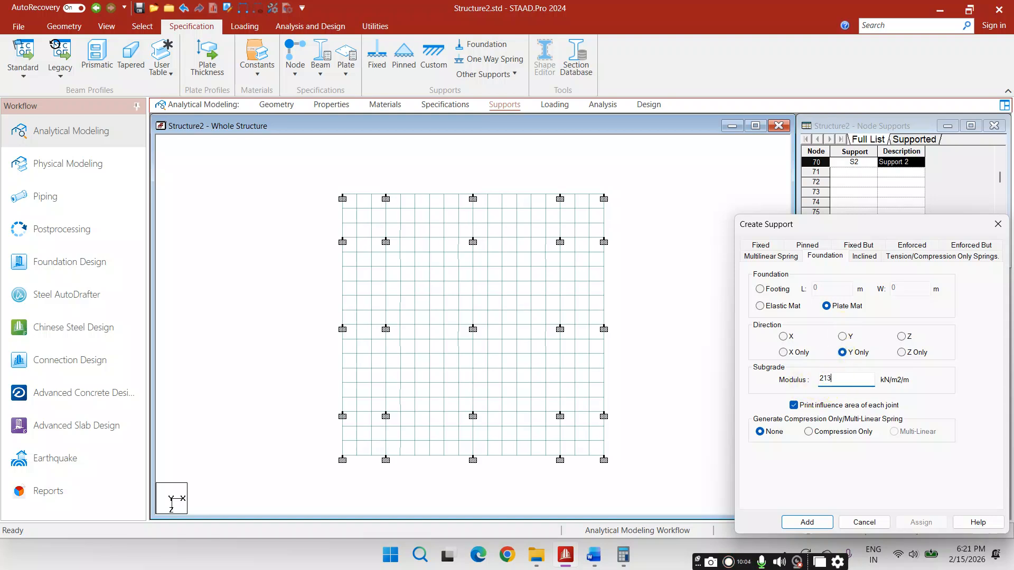
pyautogui.click(819, 523)
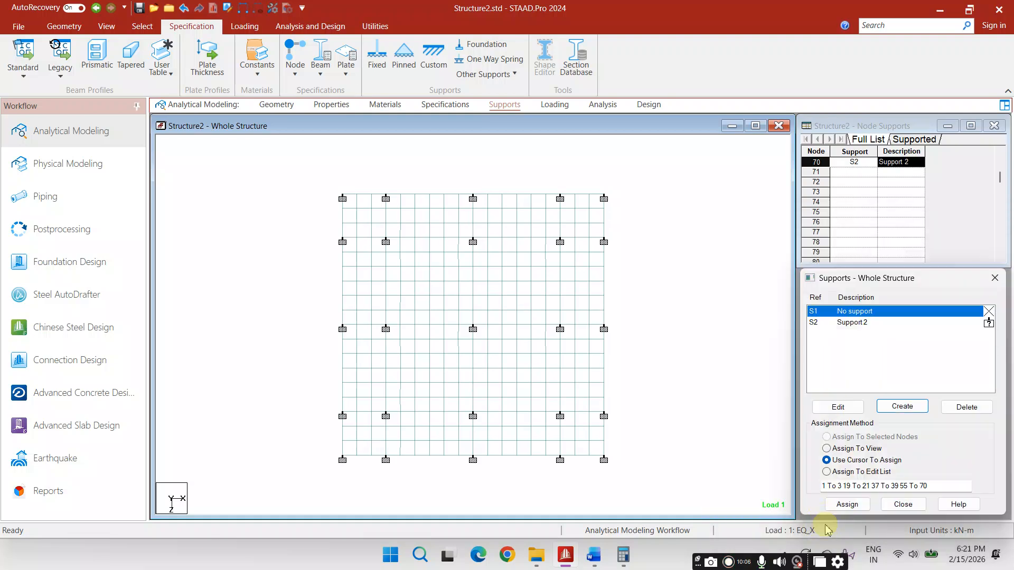
# Assign the plate mat support S2 to all plates of the raft mesh and confirm the assignment.
pyautogui.click(851, 323)
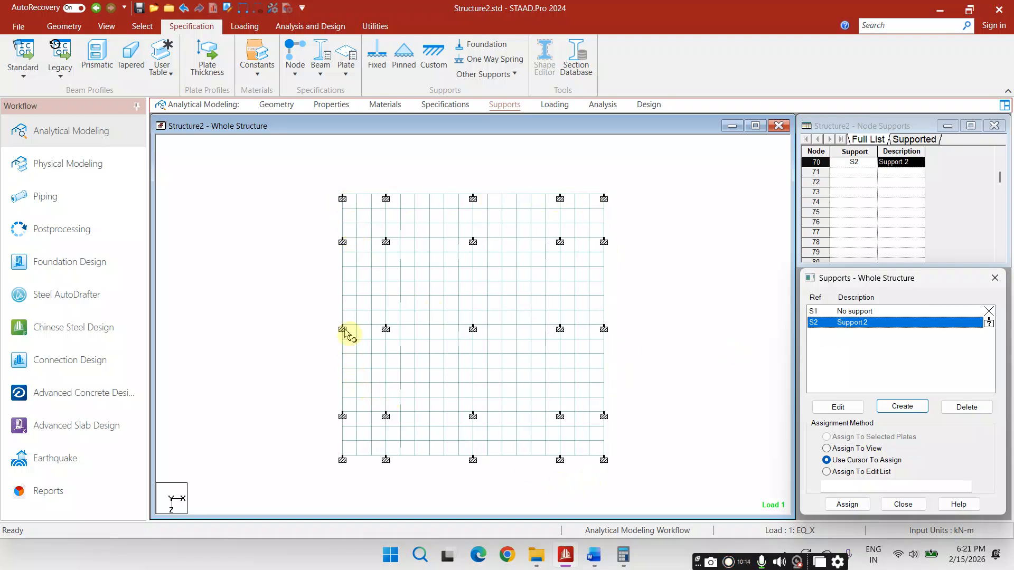
pyautogui.scroll(-1, 346, 333)
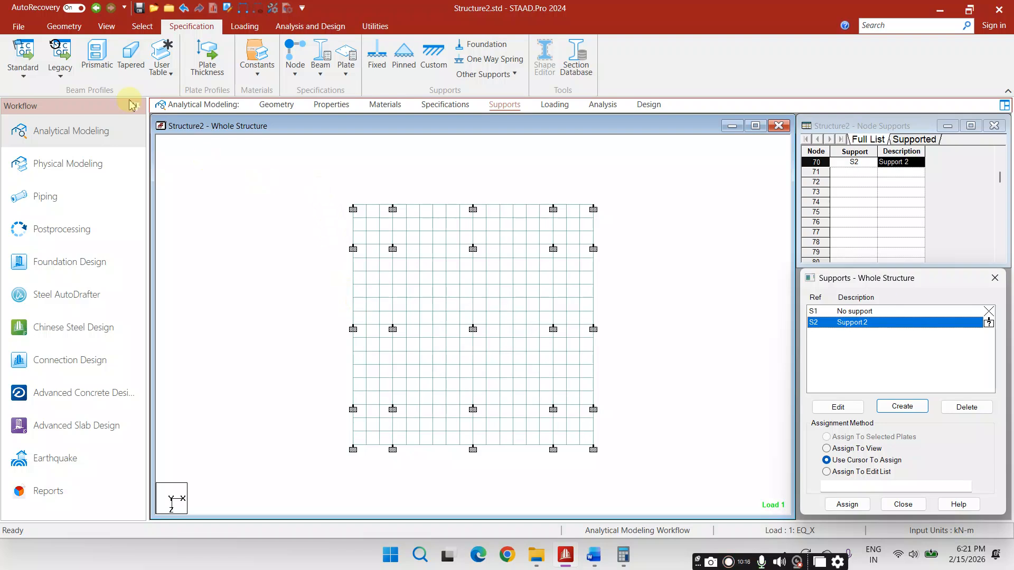
pyautogui.click(142, 26)
pyautogui.click(70, 58)
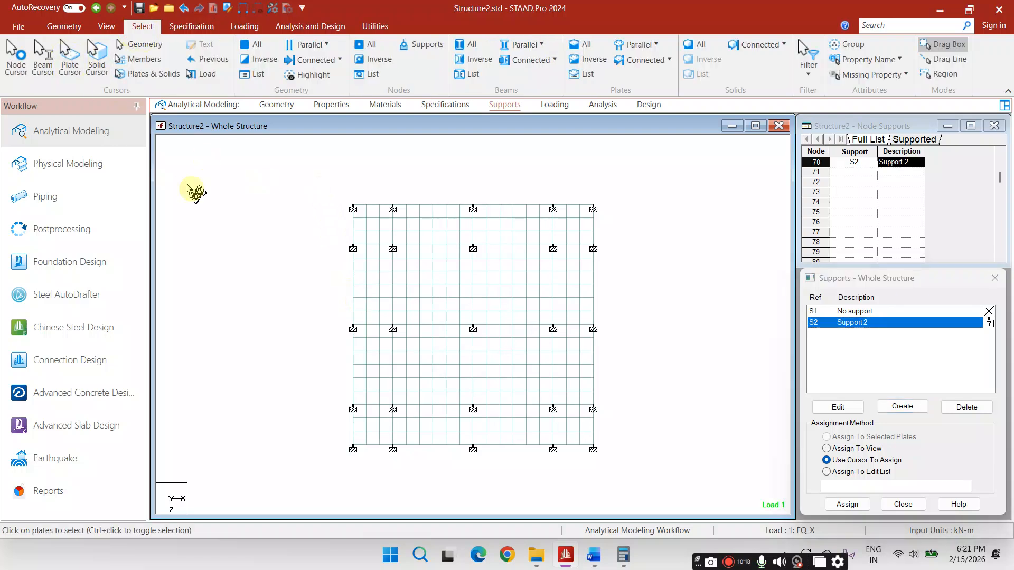
pyautogui.moveTo(328, 193); pyautogui.dragTo(628, 508)
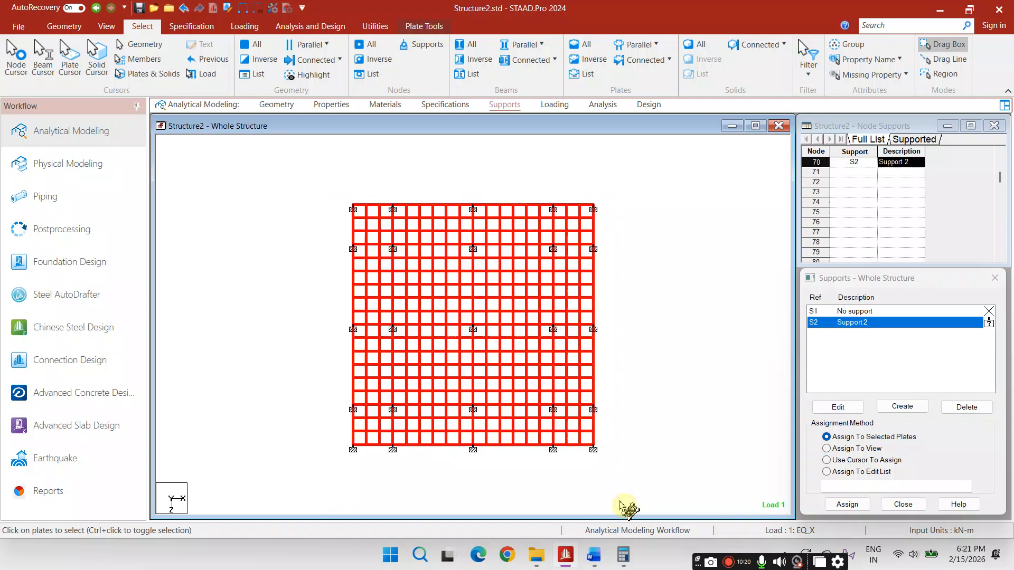
pyautogui.click(845, 504)
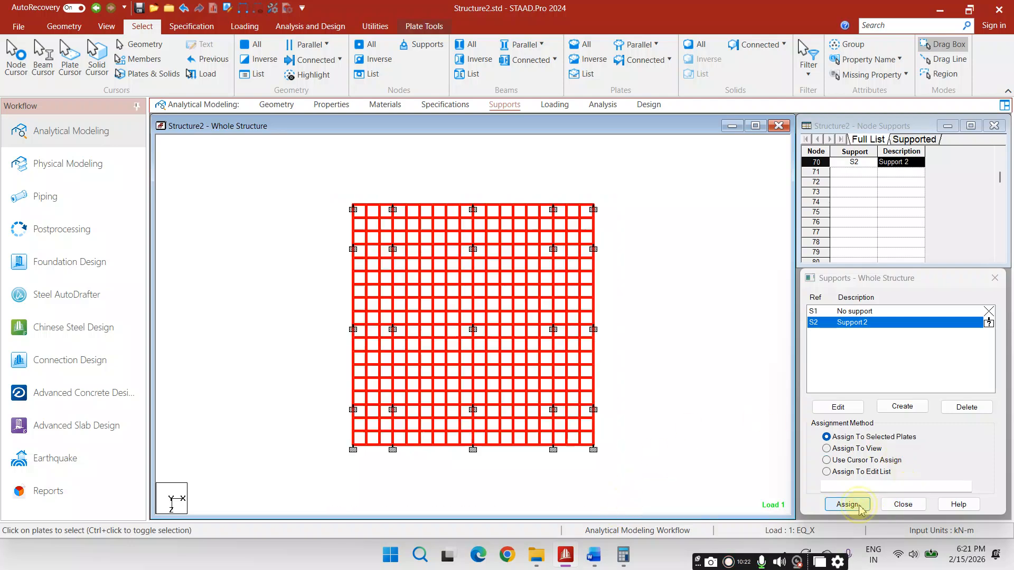
pyautogui.click(908, 432)
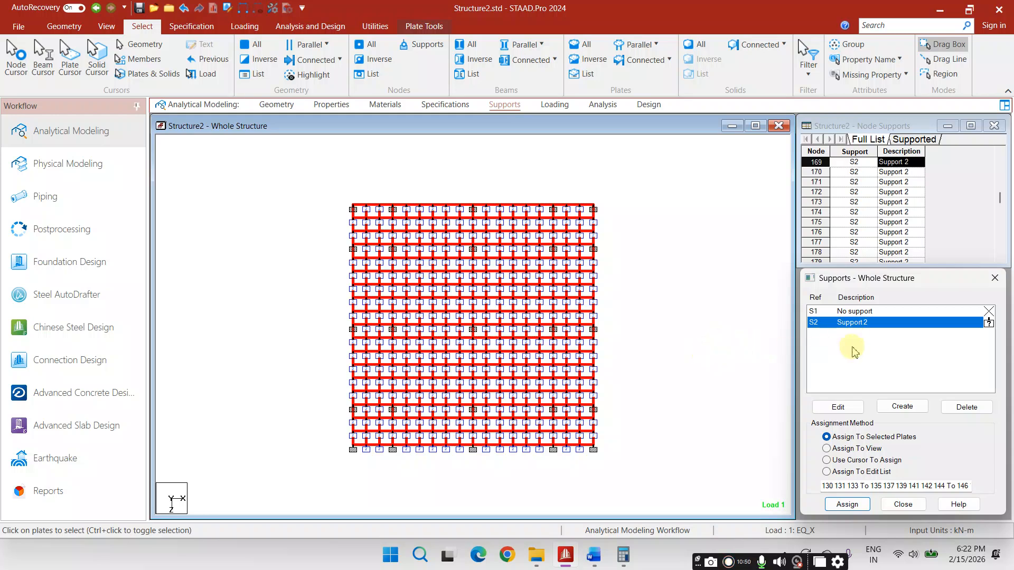
pyautogui.scroll(-1, 734, 362)
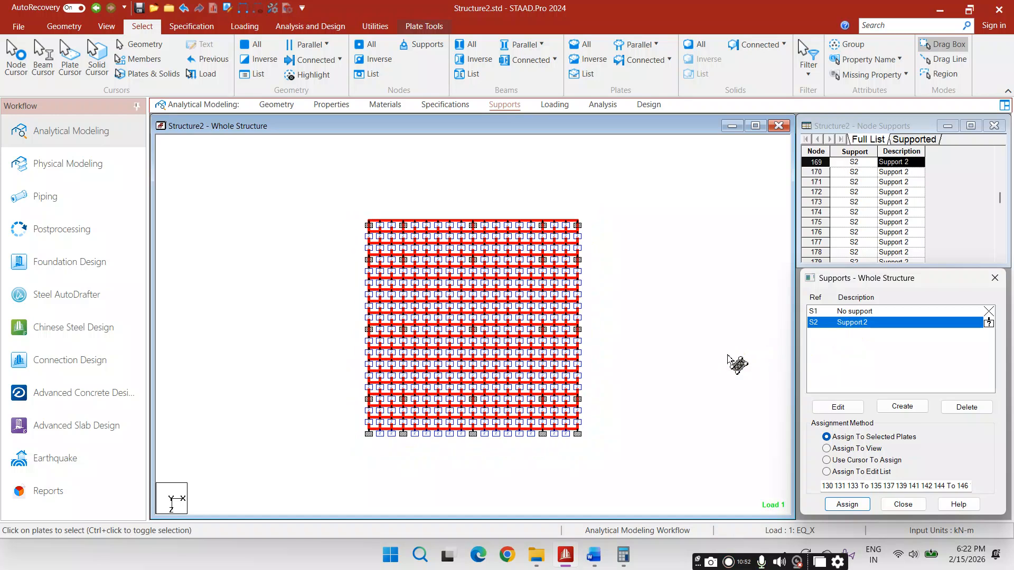
# Switch to Calculator, compute the horizontal subgrade modulus as 2133 × 0.5, and return to STAAD.Pro.
pyautogui.click(623, 560)
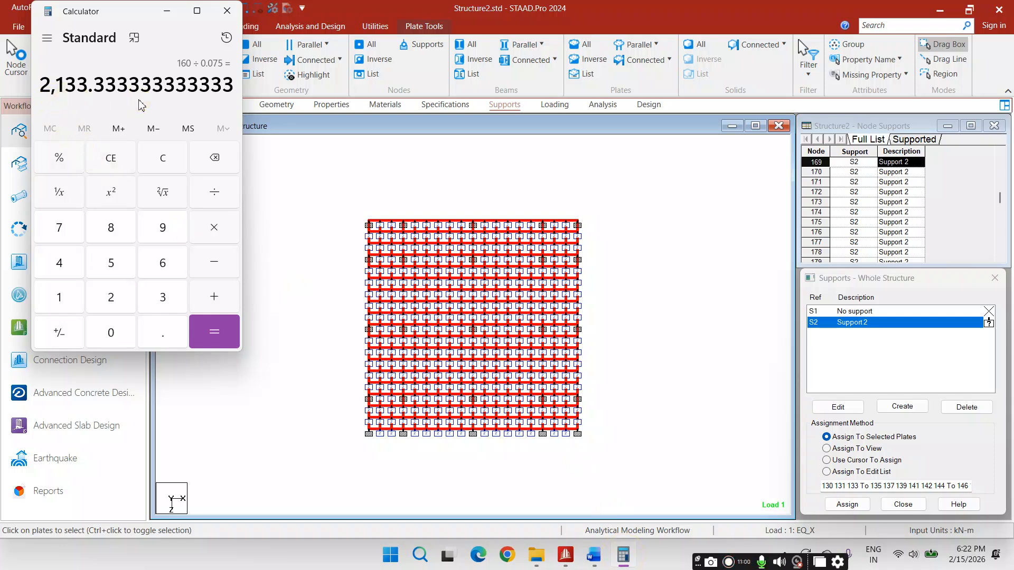
pyautogui.click(108, 157)
pyautogui.click(114, 299)
pyautogui.click(62, 295)
pyautogui.doubleClick(162, 302)
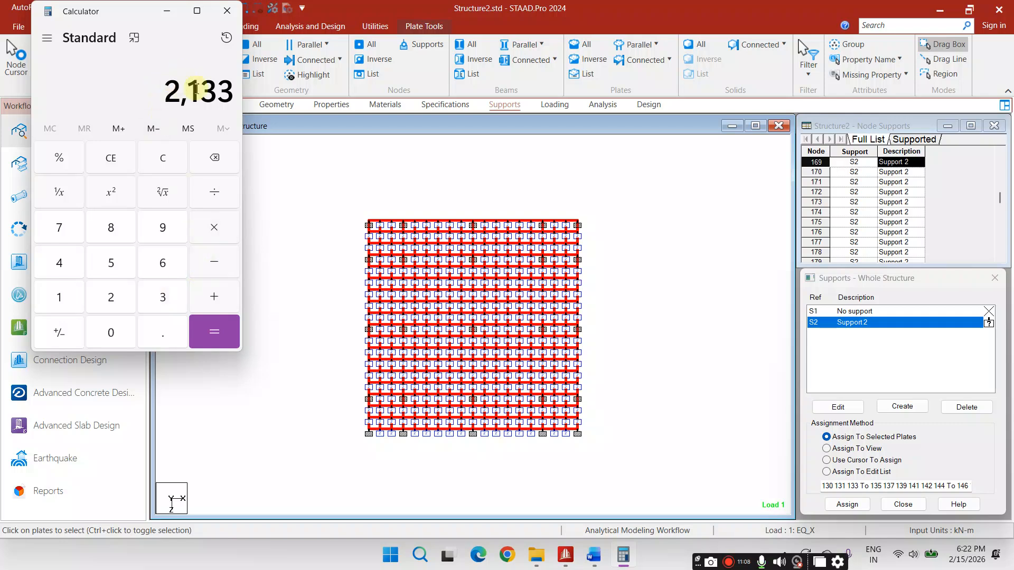
pyautogui.click(211, 227)
pyautogui.click(159, 335)
pyautogui.click(113, 266)
pyautogui.click(214, 332)
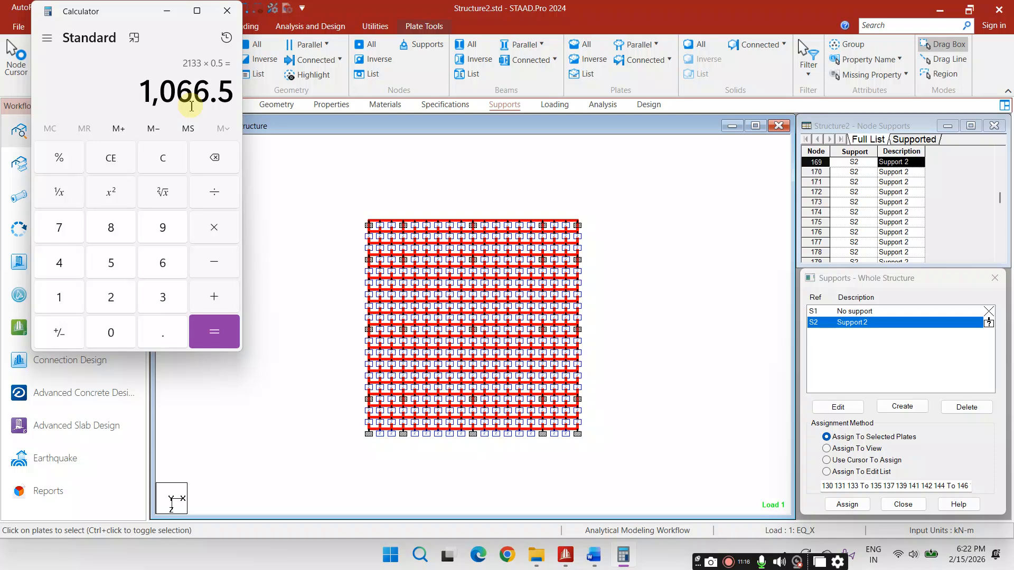
pyautogui.click(166, 10)
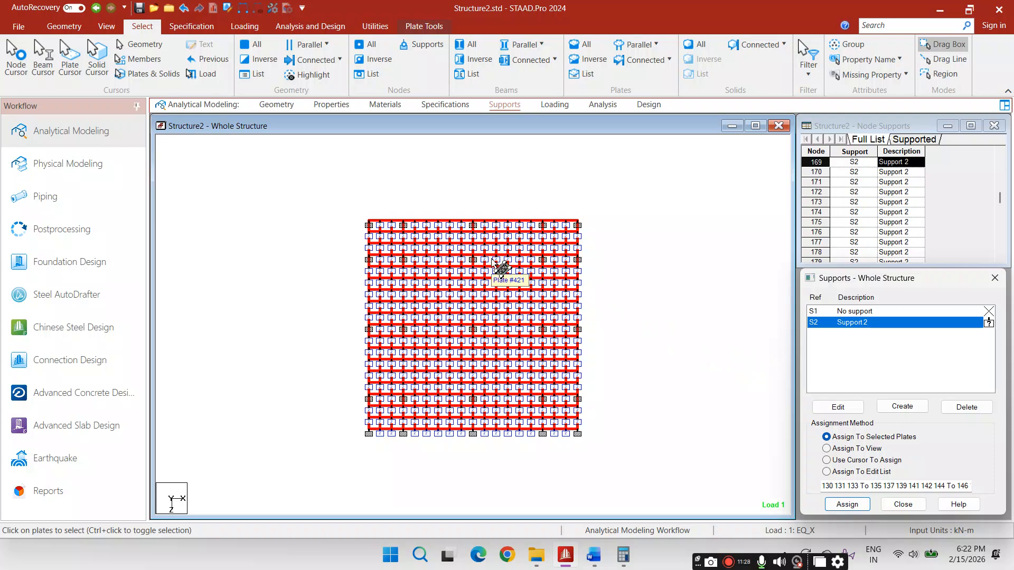
# Save the model and open its command file at the SUPPORTS section.
pyautogui.click(364, 27)
pyautogui.click(351, 56)
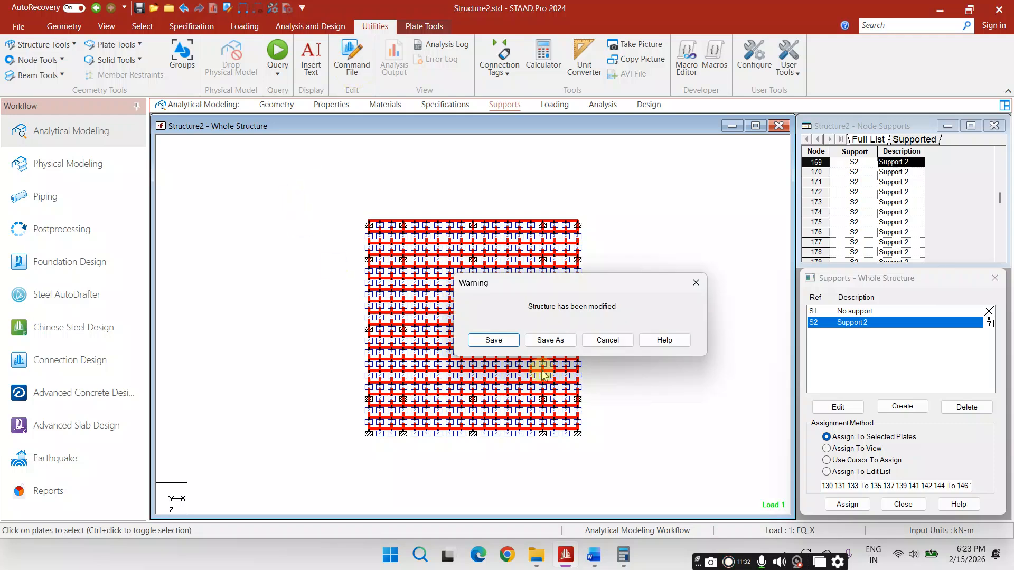
pyautogui.click(494, 340)
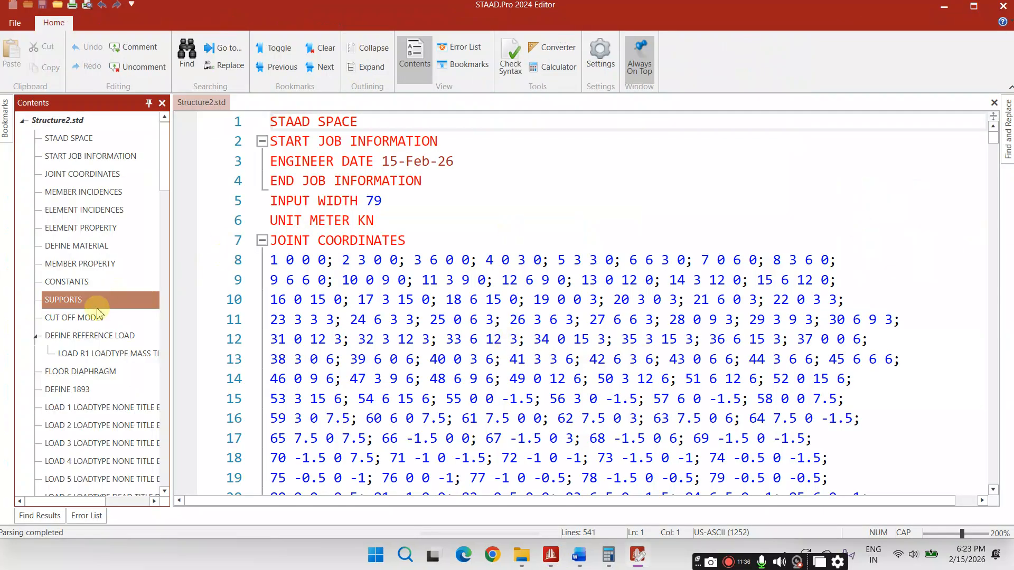
pyautogui.click(95, 305)
pyautogui.scroll(-2, 323, 296)
pyautogui.scroll(2, 323, 295)
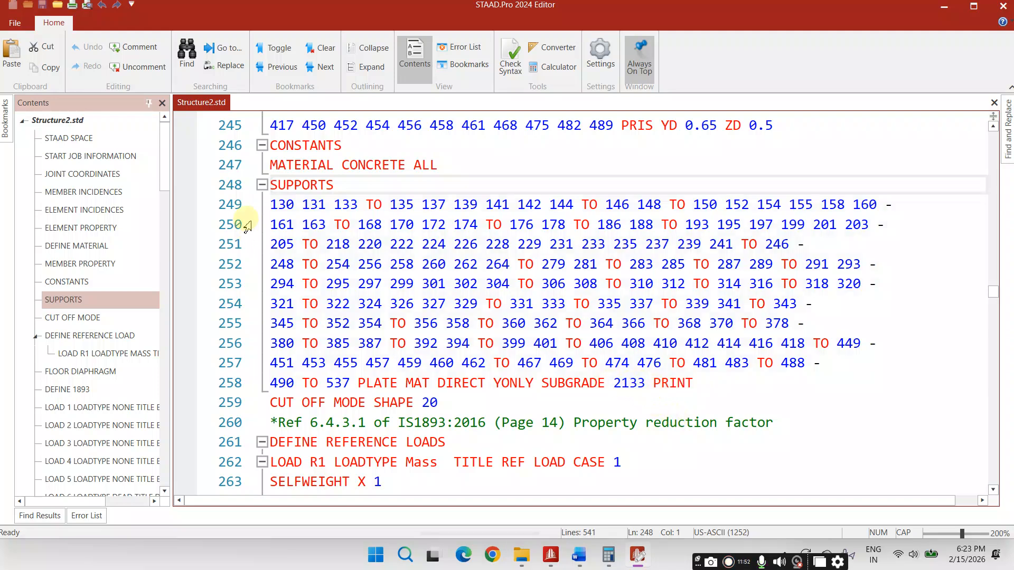
# Duplicate the complete plate mat support definition below the original, separated by a blank line.
pyautogui.moveTo(271, 204); pyautogui.dragTo(285, 204)
pyautogui.moveTo(330, 234); pyautogui.dragTo(695, 383)
pyautogui.rightClick(628, 347)
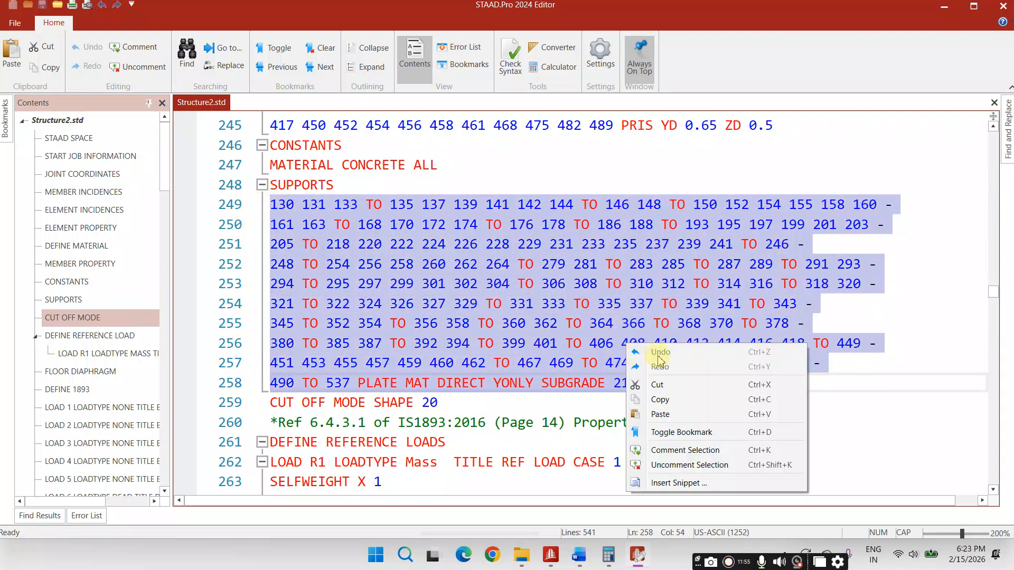
pyautogui.click(667, 391)
pyautogui.click(700, 387)
pyautogui.press('Return')
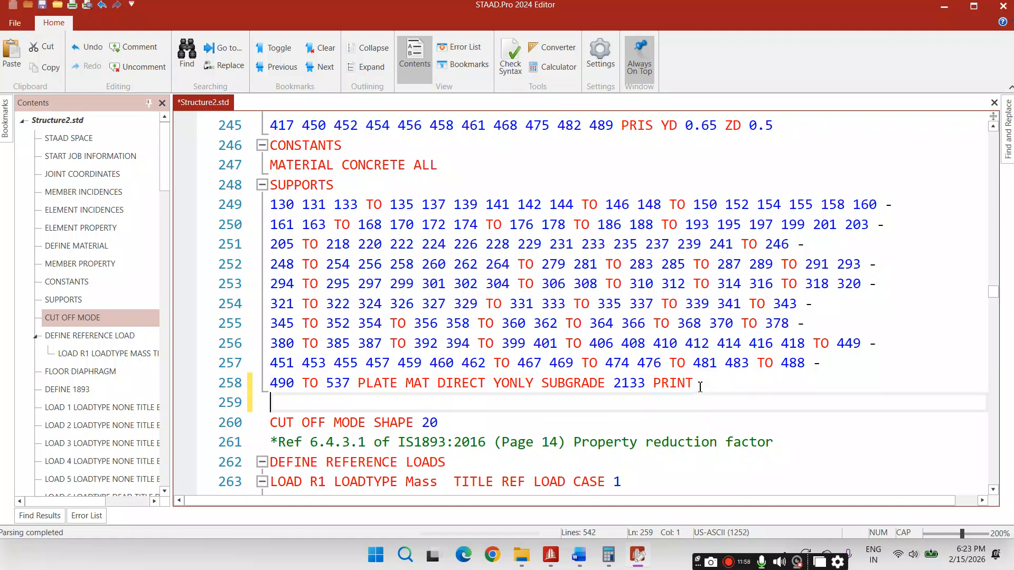
pyautogui.press('Return')
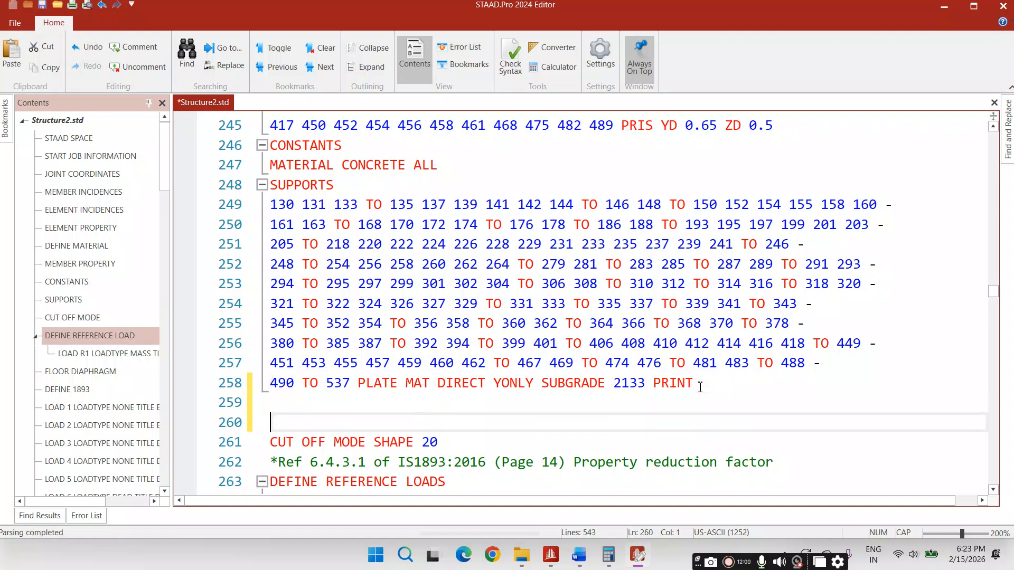
pyautogui.hotkey('ctrl', 'v')
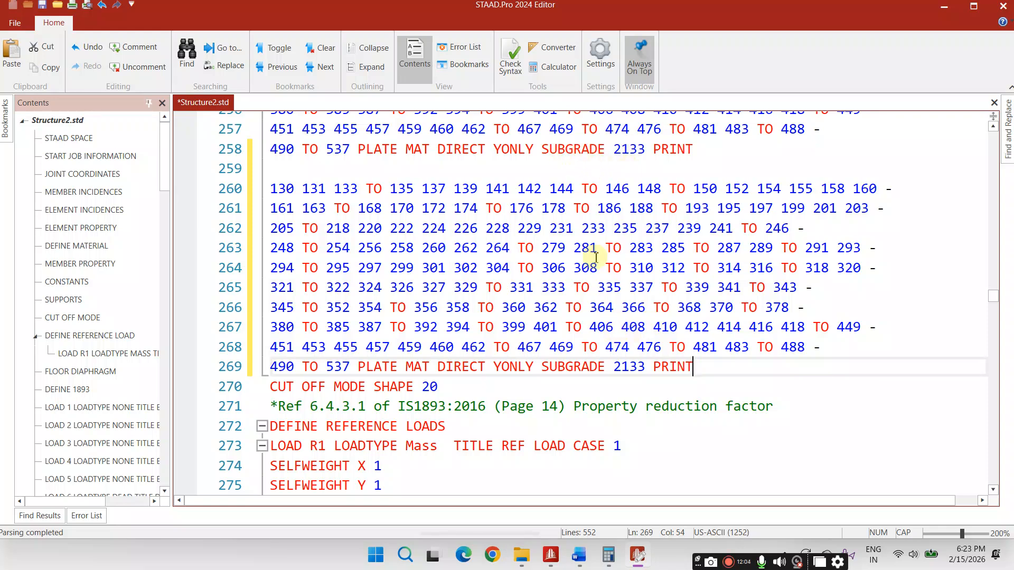
# Change the duplicated support definition's direction to ZONLY and its subgrade value to 1067.
pyautogui.click(503, 368)
pyautogui.press('BackSpace')
pyautogui.write('Z')
pyautogui.moveTo(614, 368); pyautogui.dragTo(638, 368)
pyautogui.write('1067')
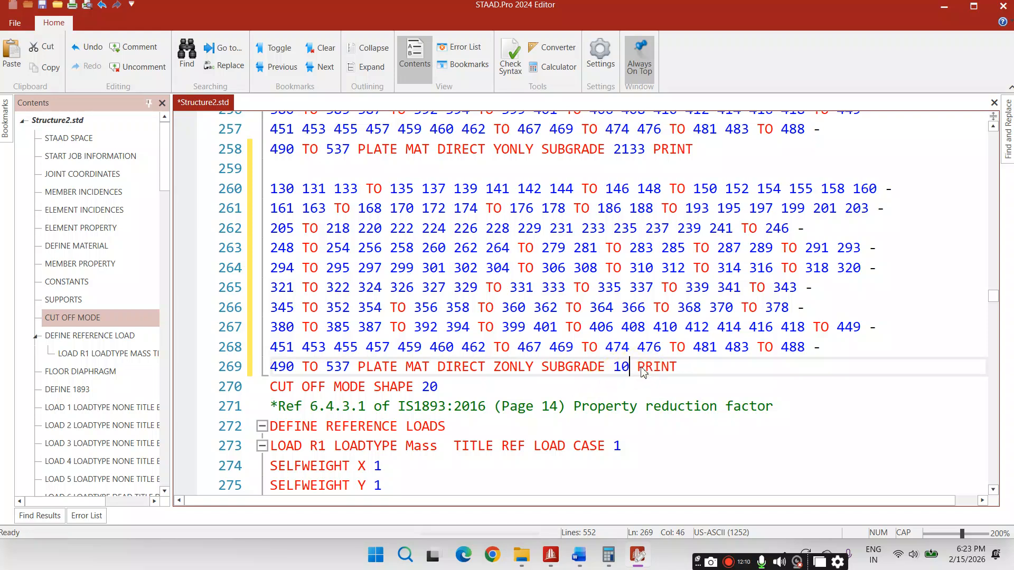
# Add another copy of the support definition below the ZONLY block, with direction XONLY and subgrade 1067.
pyautogui.click(708, 370)
pyautogui.press('Return')
pyautogui.press('Return')
pyautogui.hotkey('ctrl', 'v')
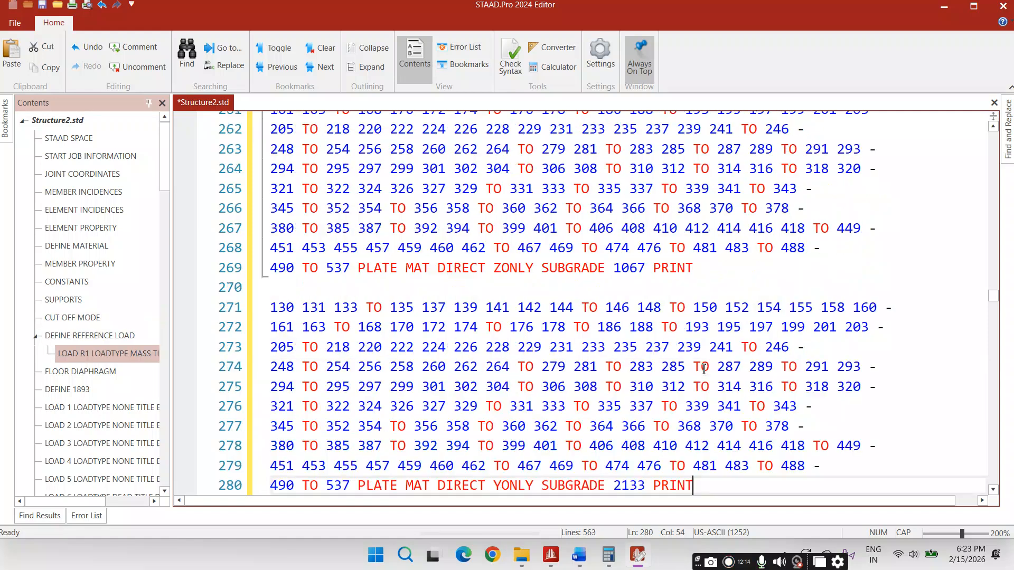
pyautogui.scroll(-3, 613, 349)
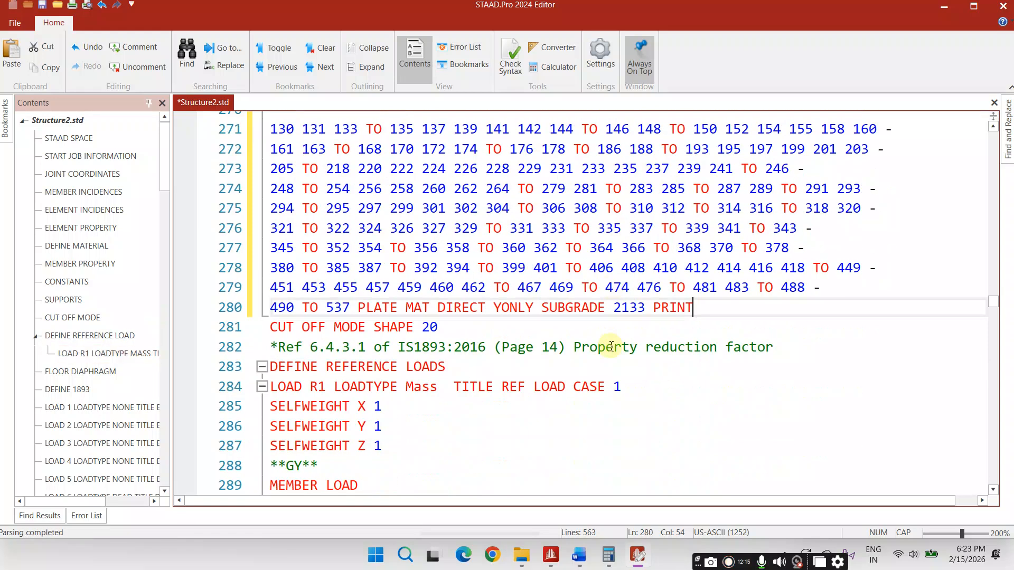
pyautogui.click(502, 307)
pyautogui.press('BackSpace')
pyautogui.write('X')
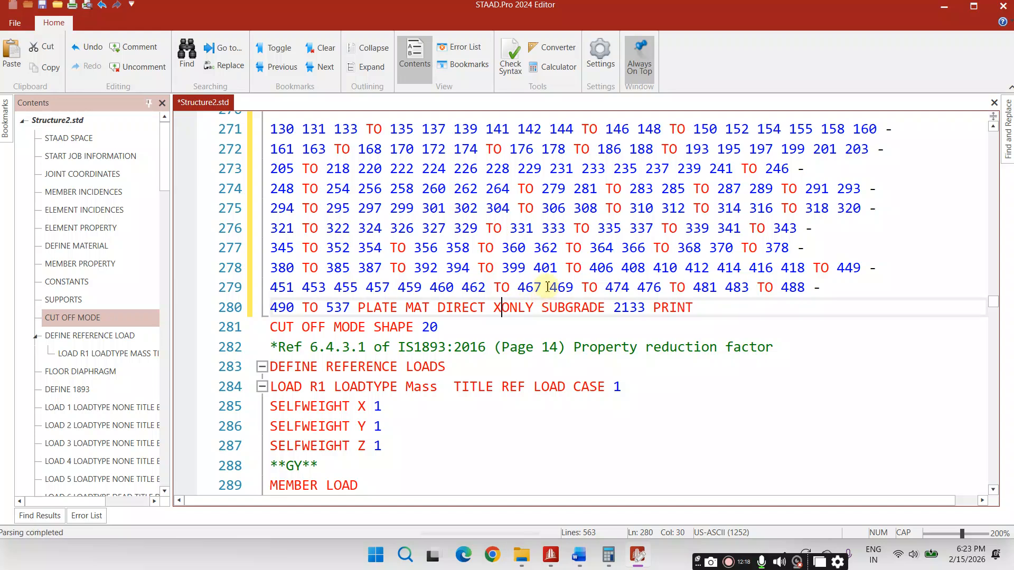
pyautogui.click(629, 308)
pyautogui.write('1067')
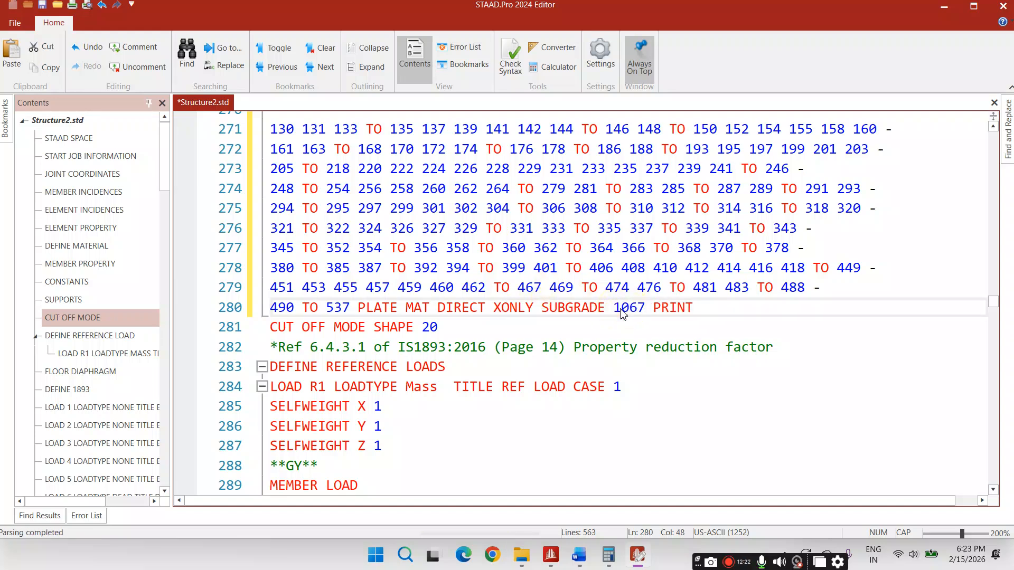
# Review the ZONLY and XONLY support blocks, then close the command file and save the changes to Structure2.std.
pyautogui.scroll(2, 538, 354)
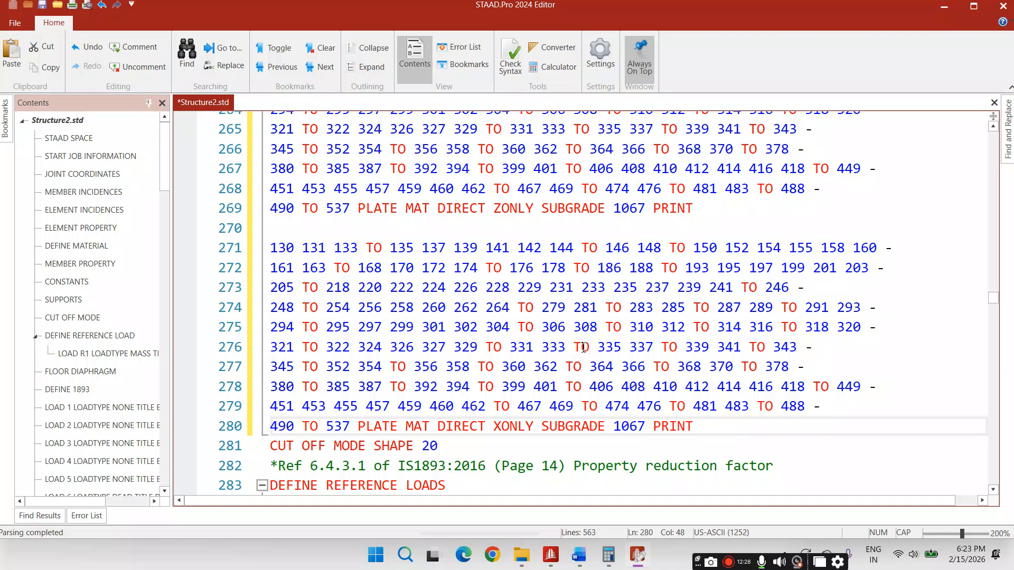
pyautogui.scroll(-2, 583, 347)
pyautogui.scroll(3, 561, 349)
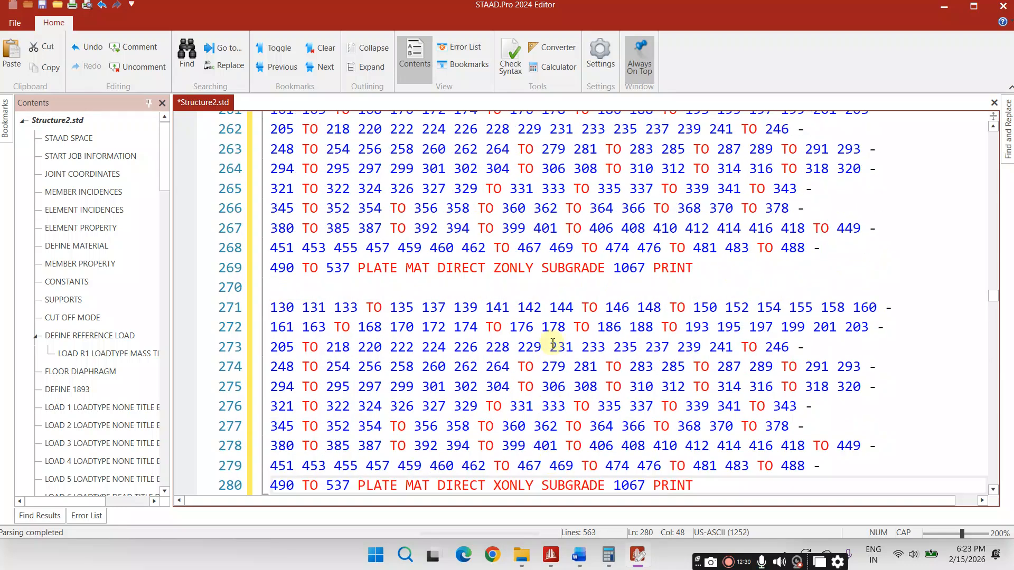
pyautogui.scroll(-3, 601, 331)
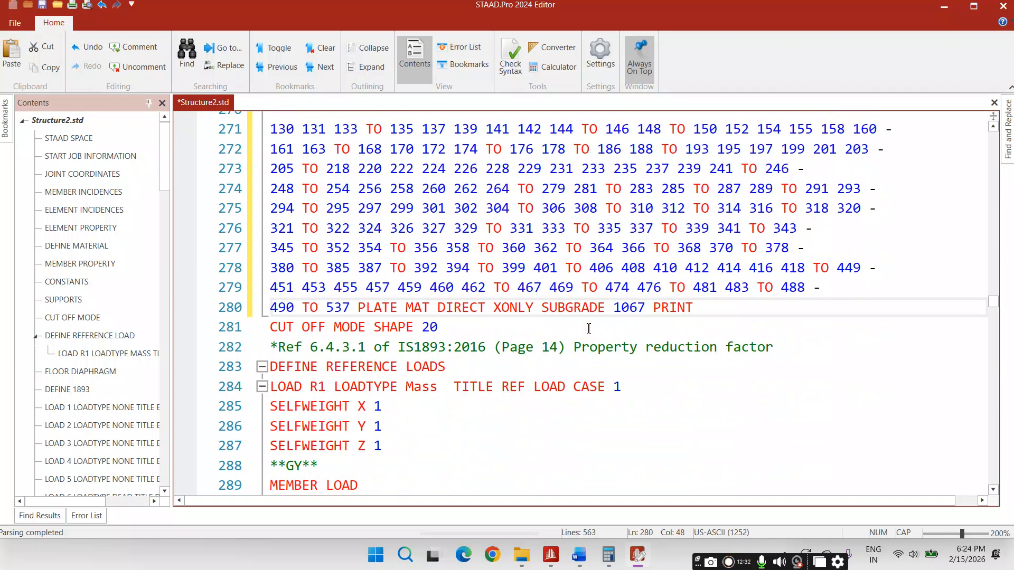
pyautogui.click(994, 102)
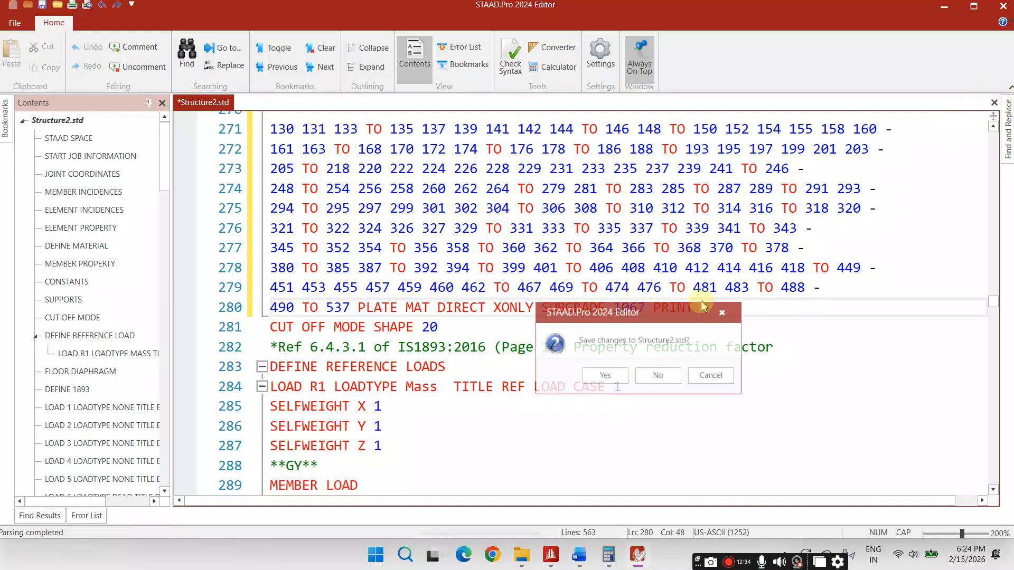
pyautogui.click(614, 385)
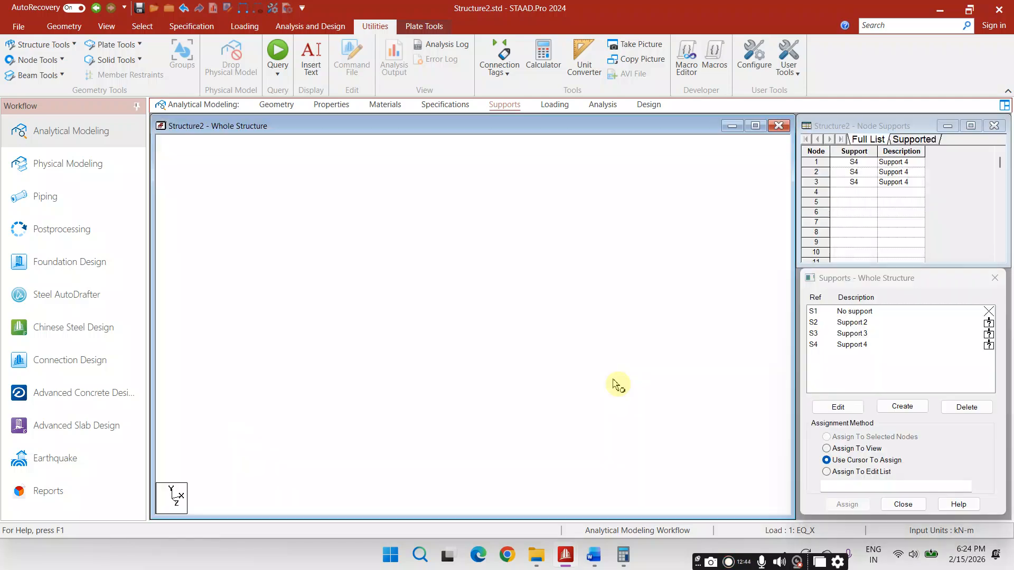
# Run the structural analysis and dismiss the sign-in window.
pyautogui.click(310, 26)
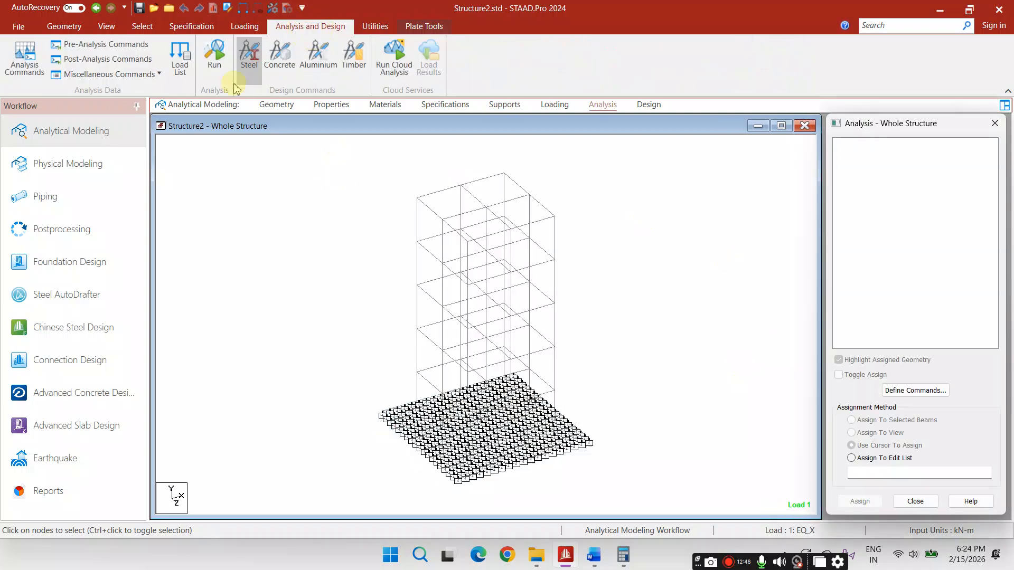
pyautogui.click(228, 50)
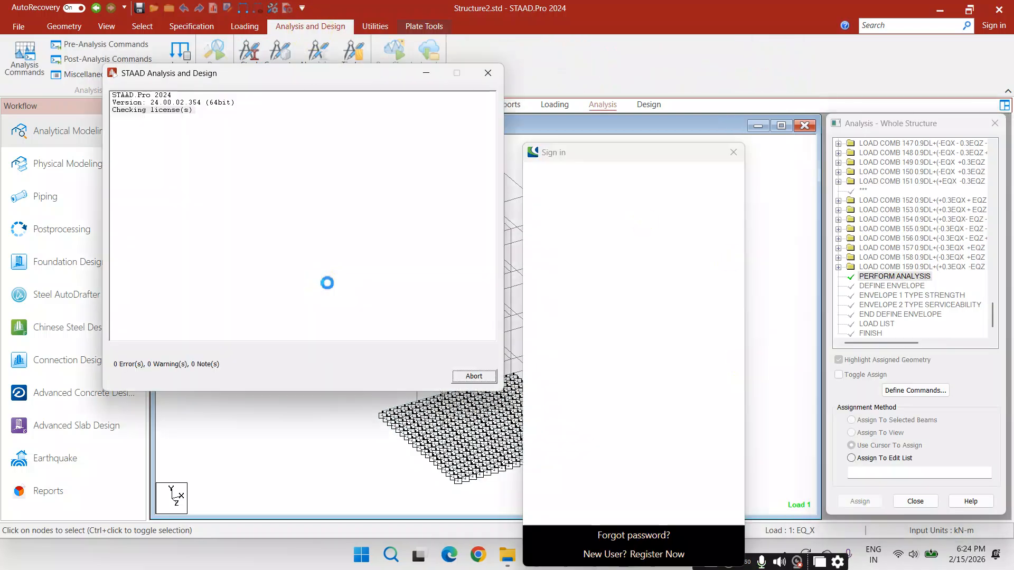
pyautogui.click(463, 379)
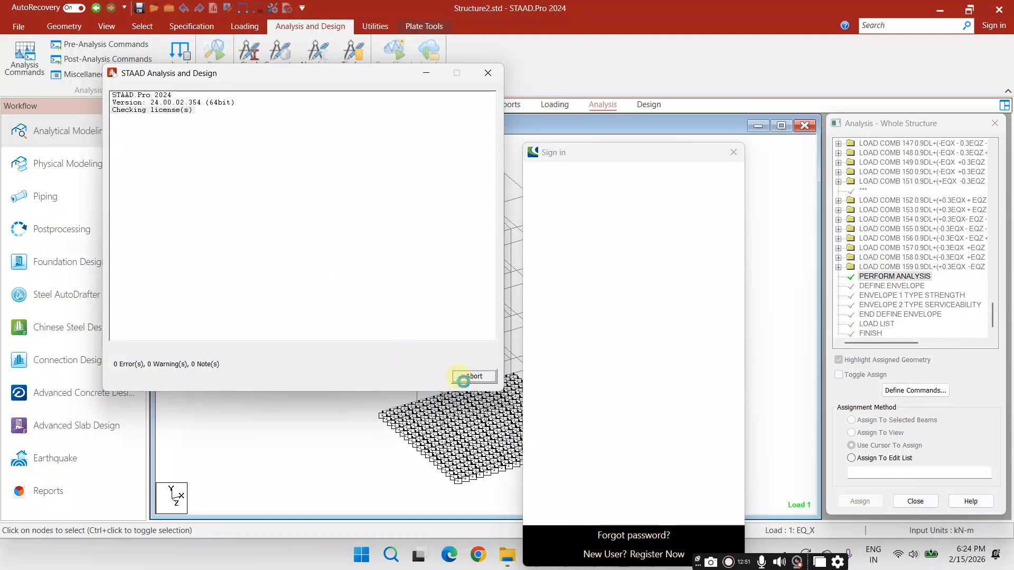
pyautogui.click(733, 152)
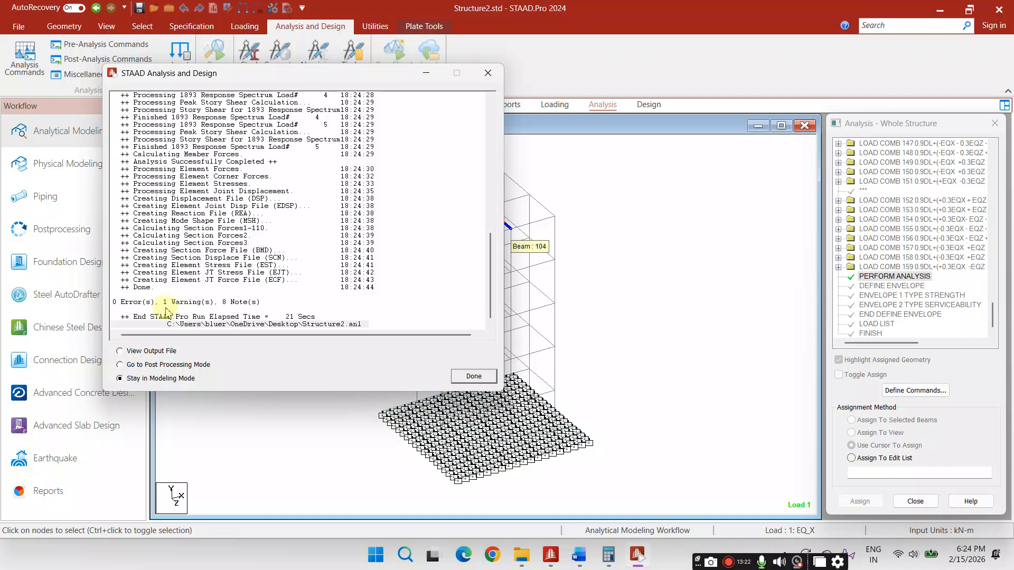
# Open the analysis output file in a maximized viewer and examine the warning in its error list.
pyautogui.click(472, 376)
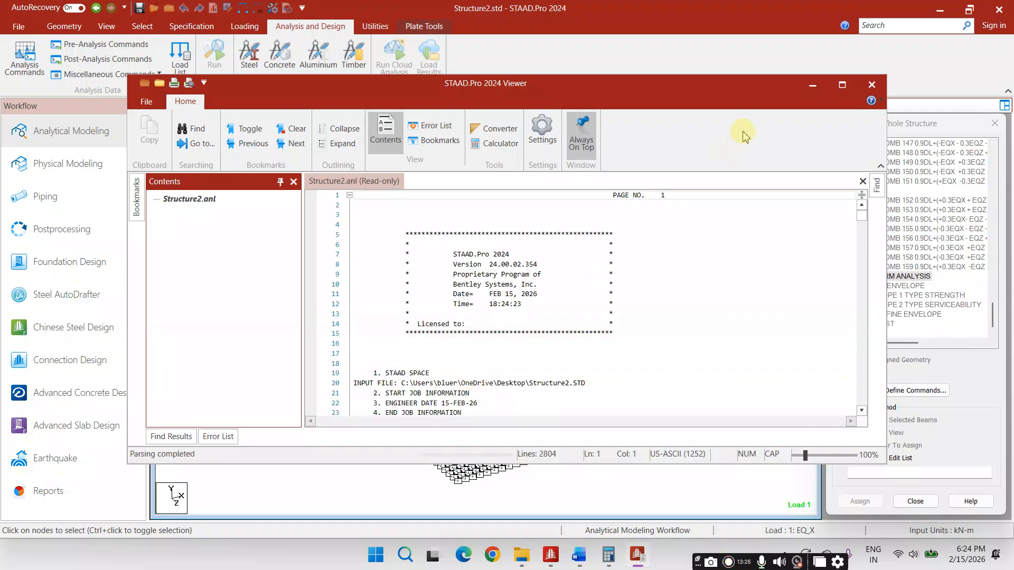
pyautogui.click(843, 86)
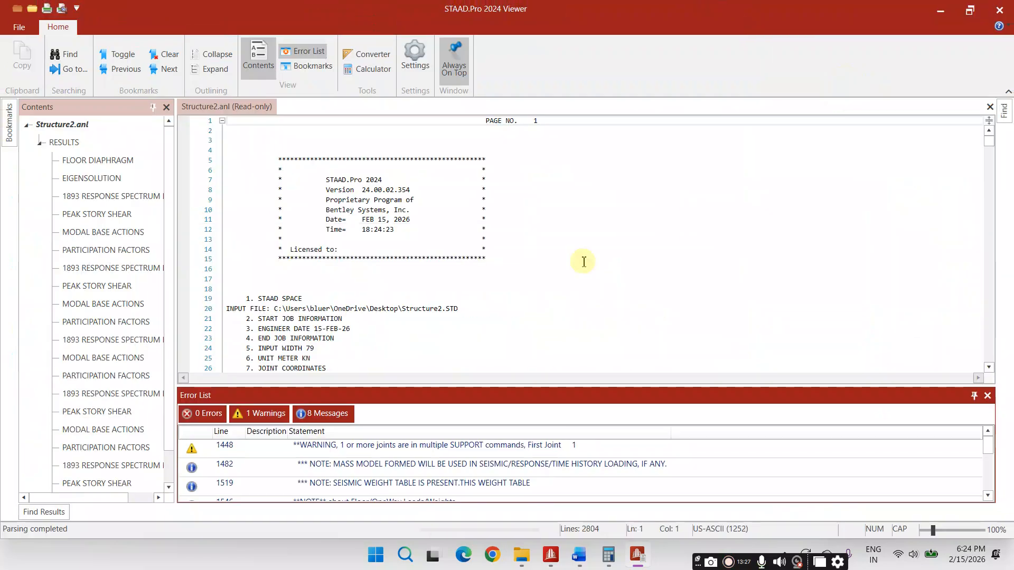
pyautogui.click(437, 450)
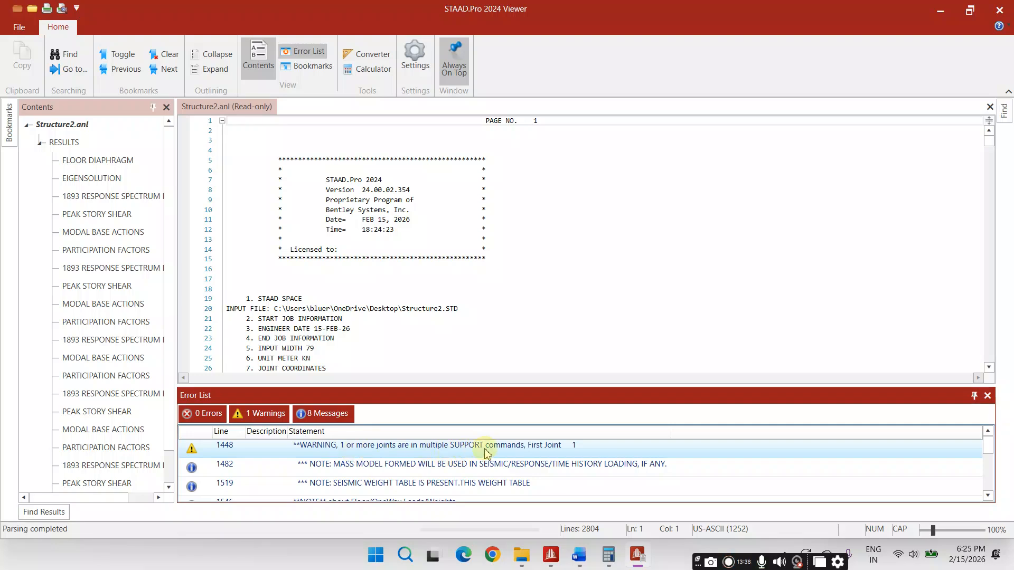
# Examine the base shear notes at lines 2031 and 2576 of the analysis output, including their multiplying factors, and close the output file.
pyautogui.scroll(-1, 450, 453)
pyautogui.scroll(1, 446, 454)
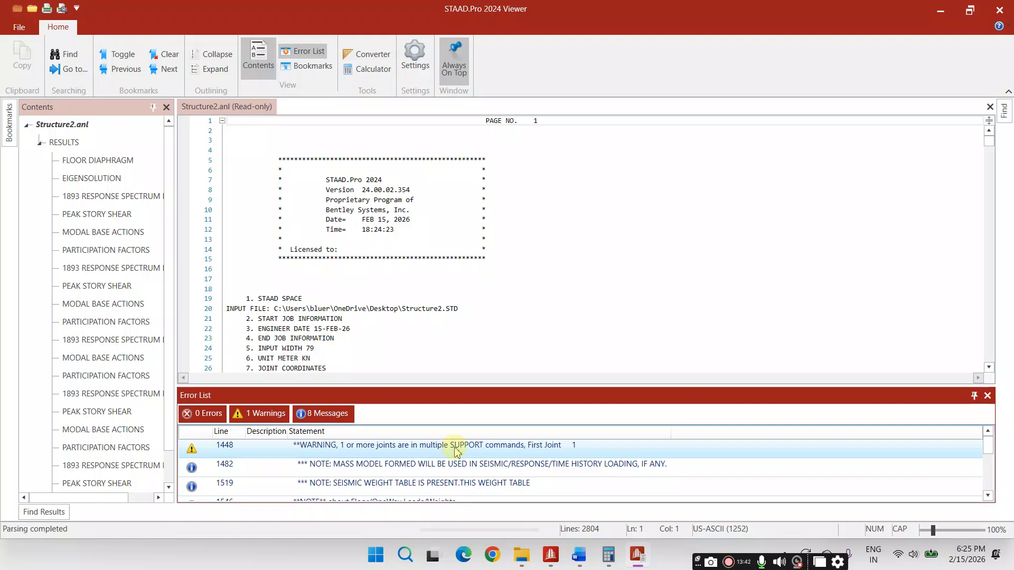
pyautogui.scroll(-1, 458, 451)
pyautogui.scroll(-1, 452, 453)
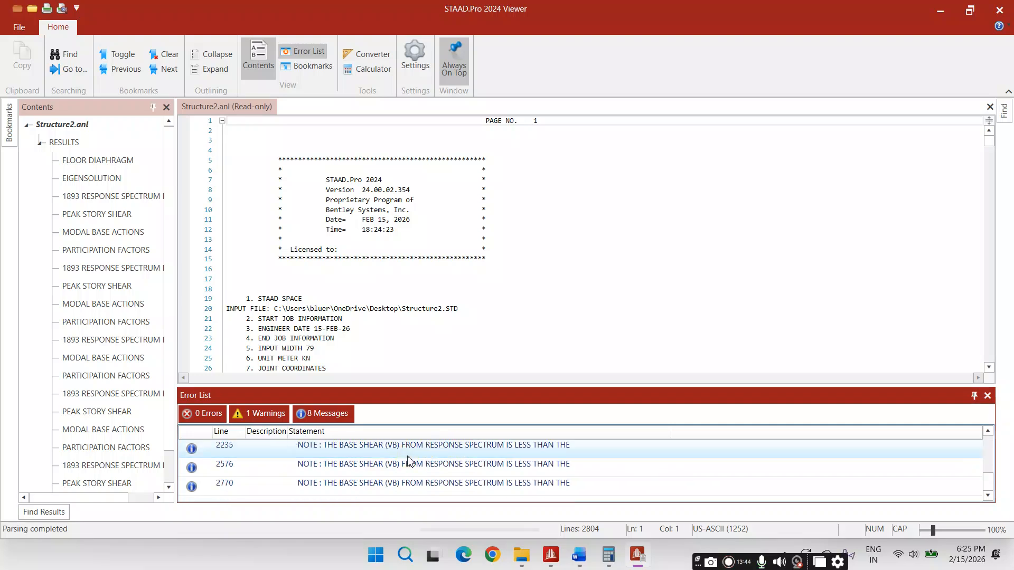
pyautogui.scroll(1, 449, 470)
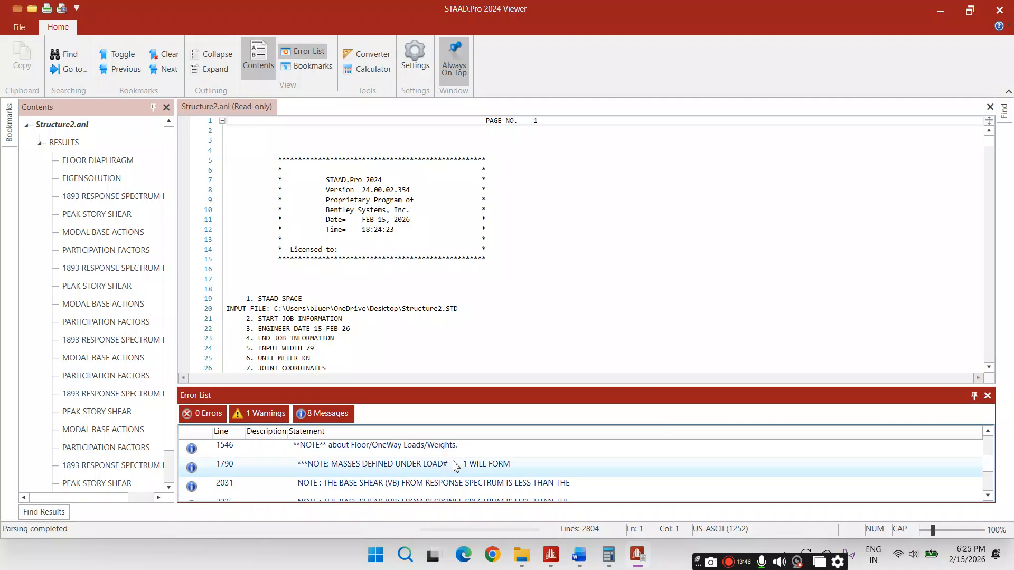
pyautogui.doubleClick(454, 483)
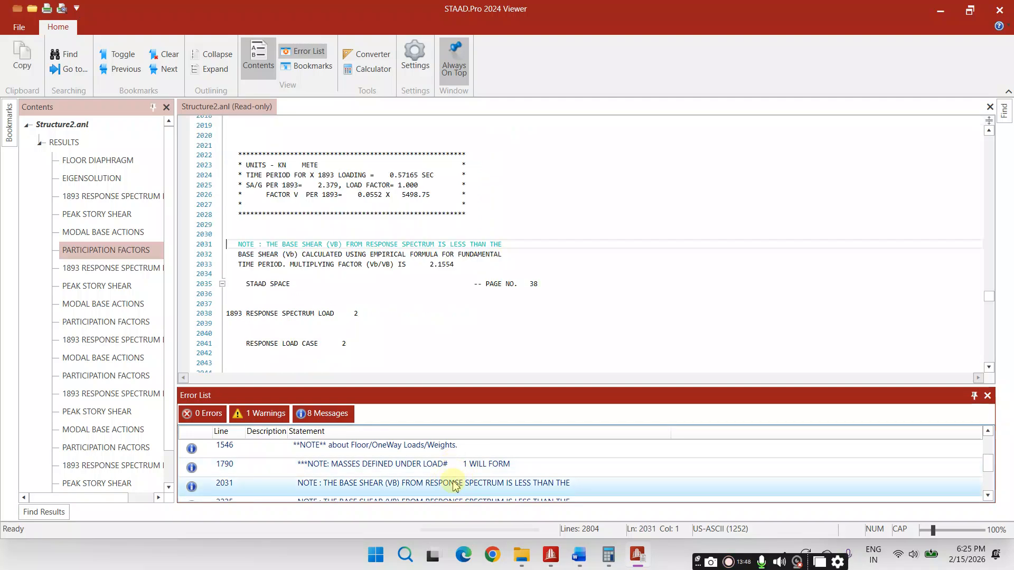
pyautogui.scroll(-1, 354, 262)
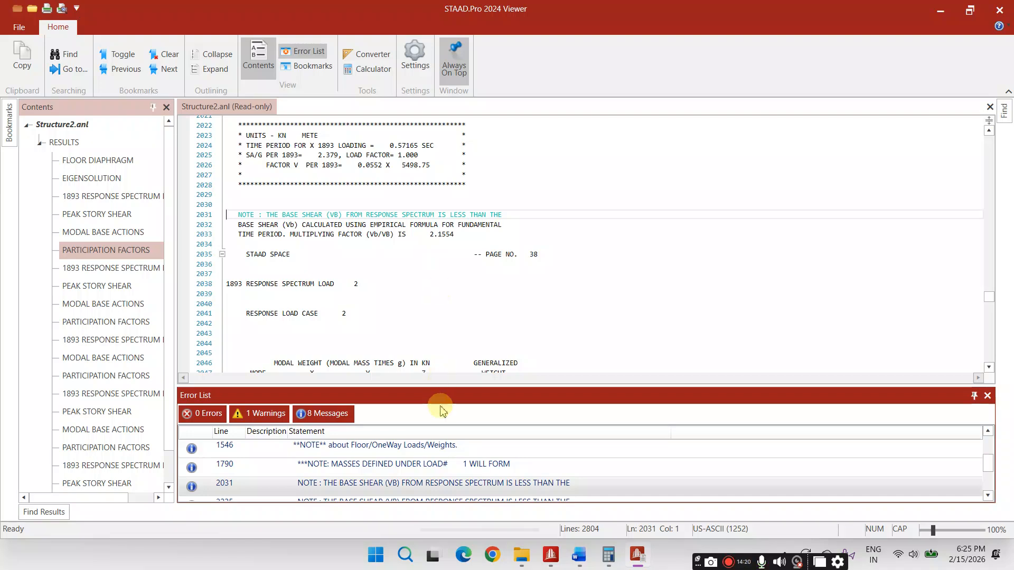
pyautogui.scroll(-3, 428, 486)
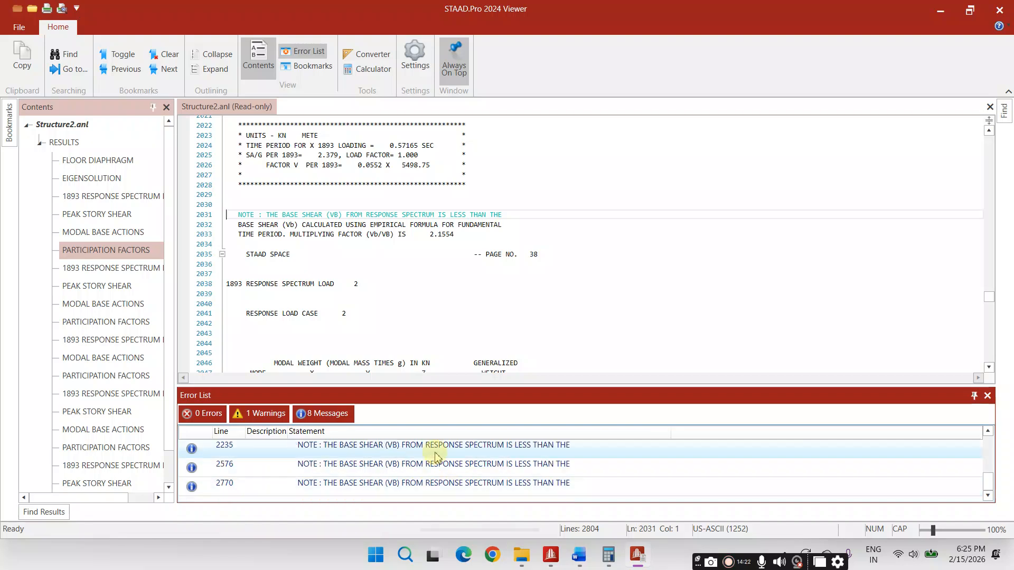
pyautogui.doubleClick(453, 469)
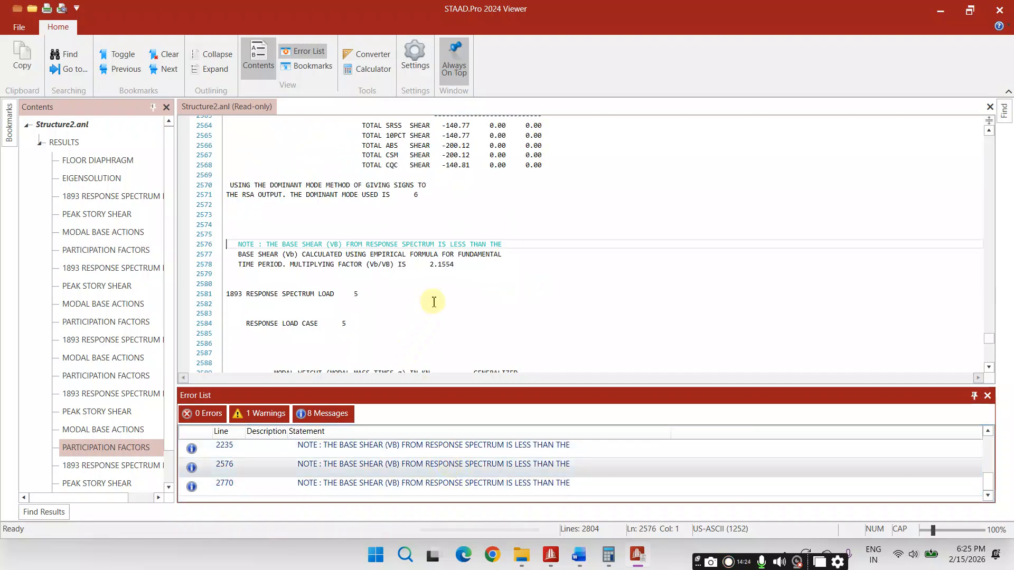
pyautogui.scroll(2, 428, 320)
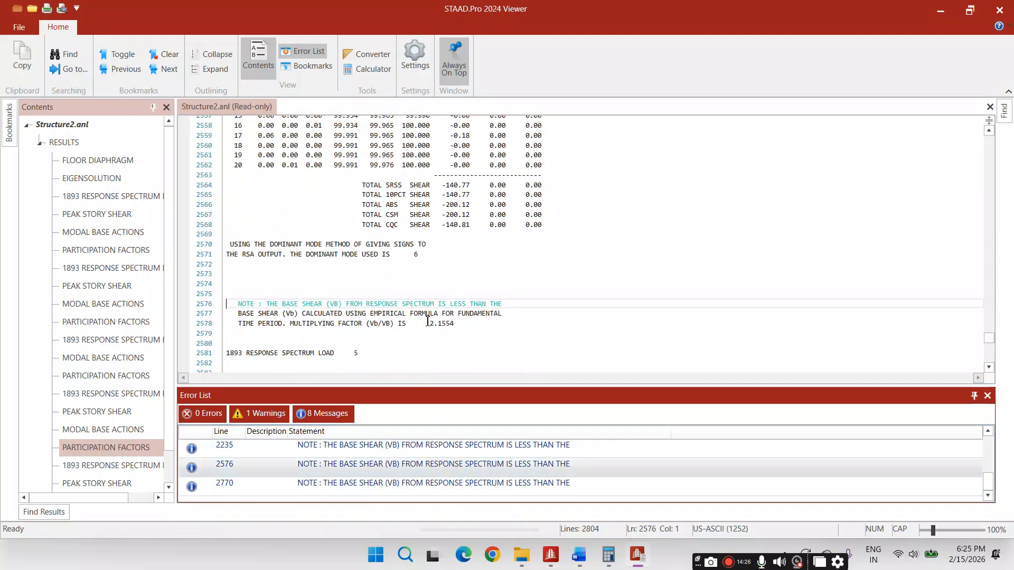
pyautogui.click(990, 107)
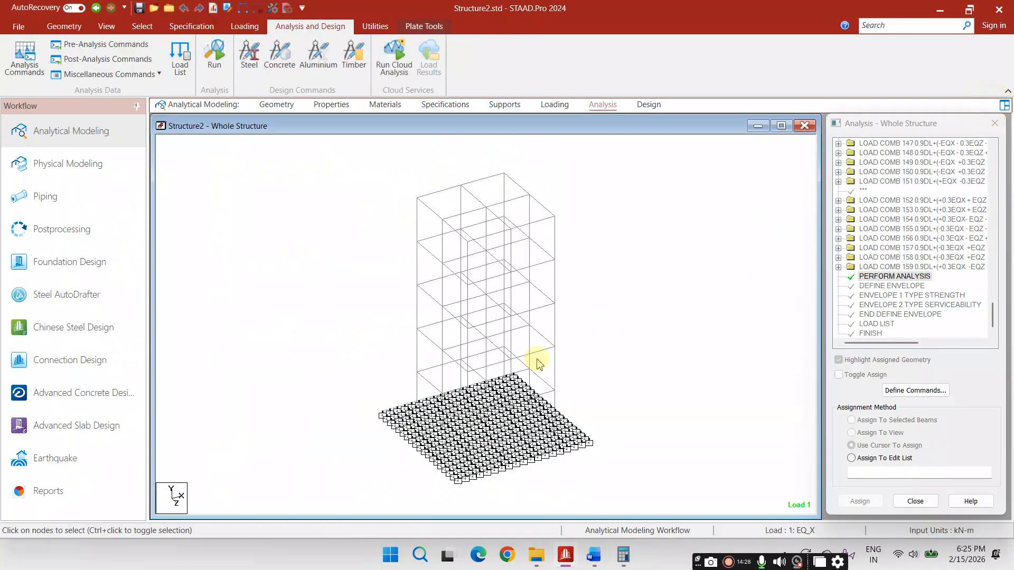
# Open the command file and set the spectrum scale factor of Load 1 (EQ_X) to 2.1554.
pyautogui.click(374, 27)
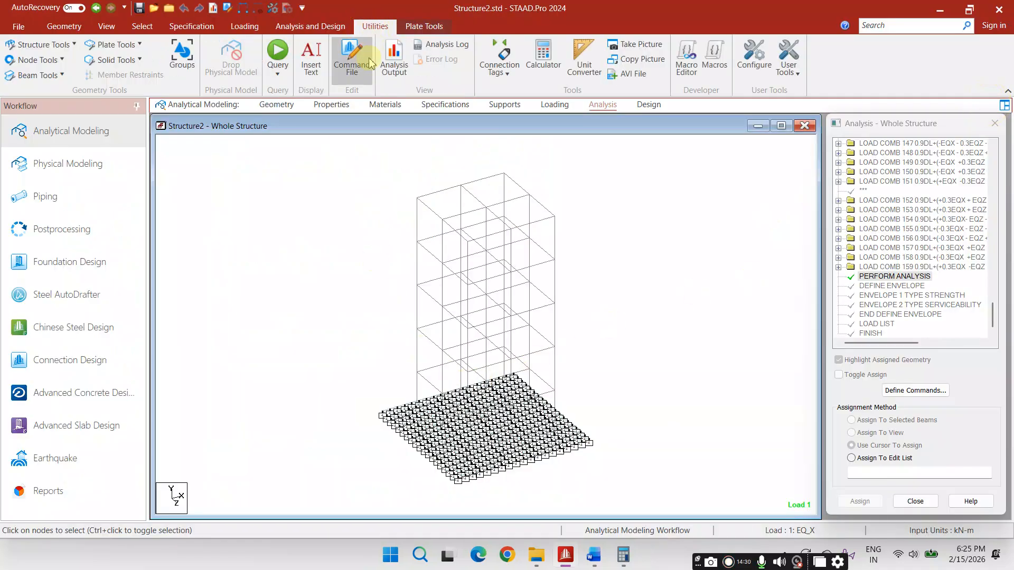
pyautogui.click(352, 58)
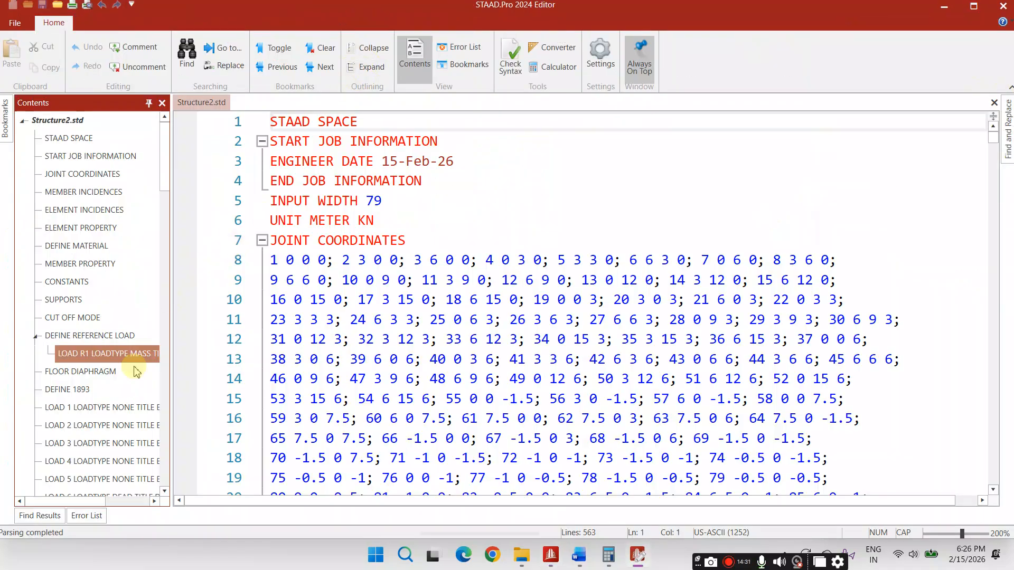
pyautogui.click(125, 408)
pyautogui.click(560, 325)
pyautogui.press('Delete')
pyautogui.write('2.155')
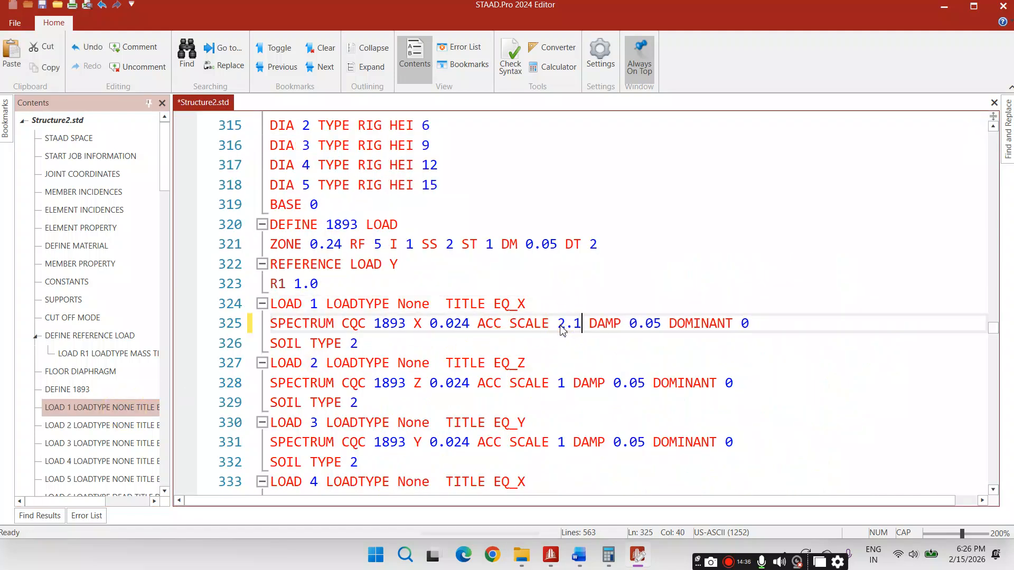
pyautogui.write('4')
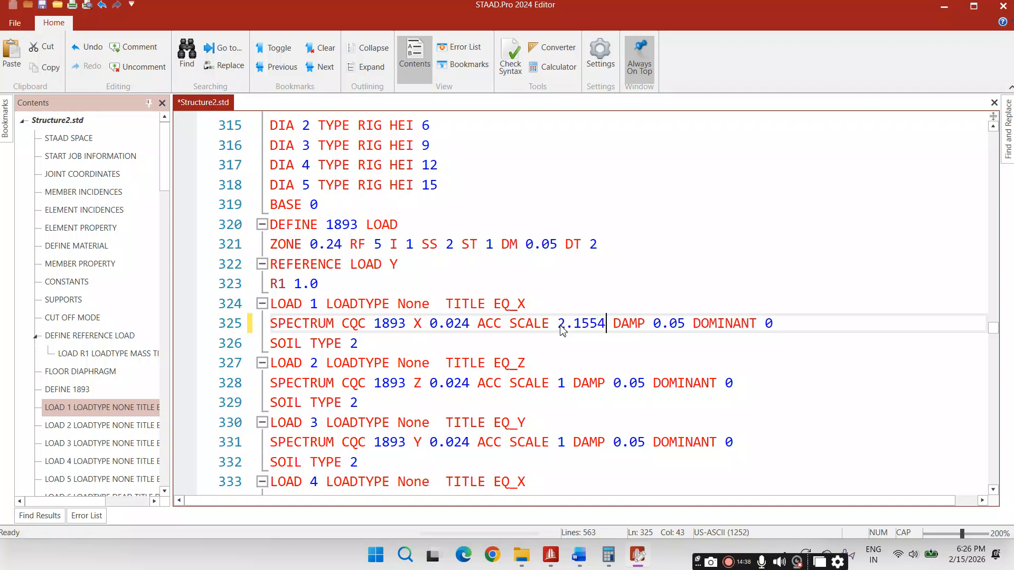
# Set the spectrum scale factors of Load 2 (EQ_Z) and Load 3 (EQ_Y) to 2.1554.
pyautogui.click(559, 384)
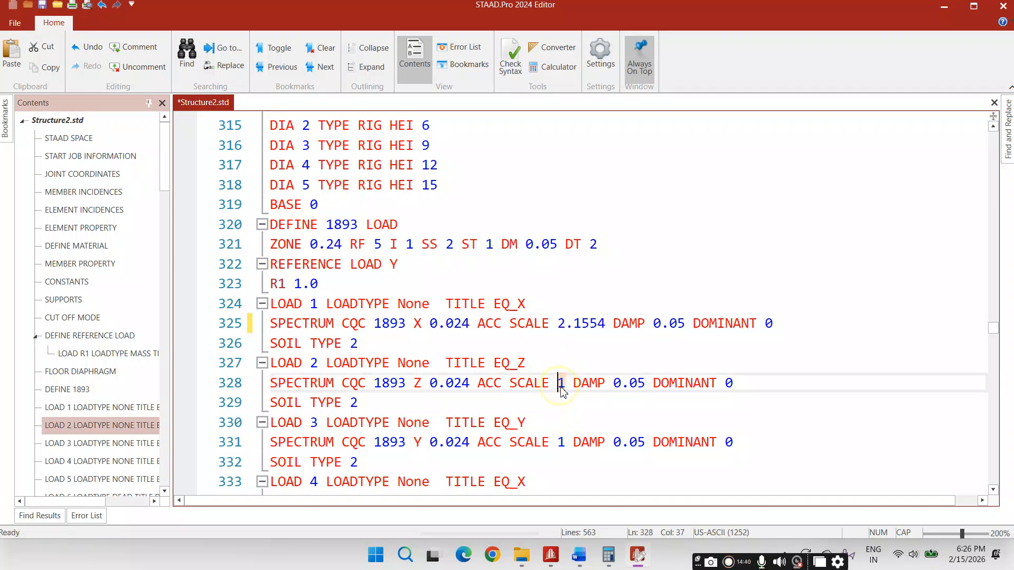
pyautogui.press('Delete')
pyautogui.write('2.1554')
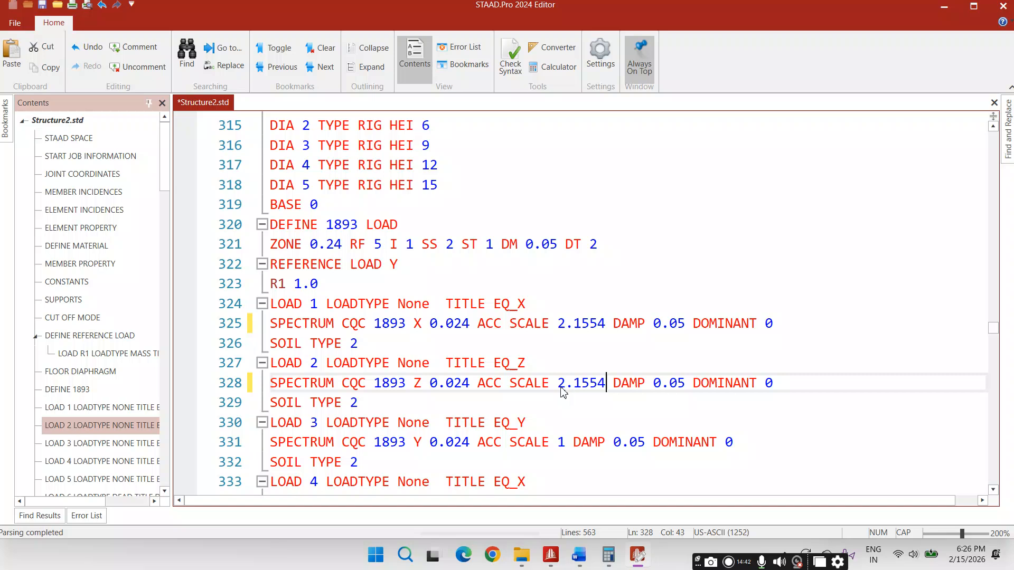
pyautogui.click(560, 444)
pyautogui.press('Delete')
pyautogui.write('2.1554')
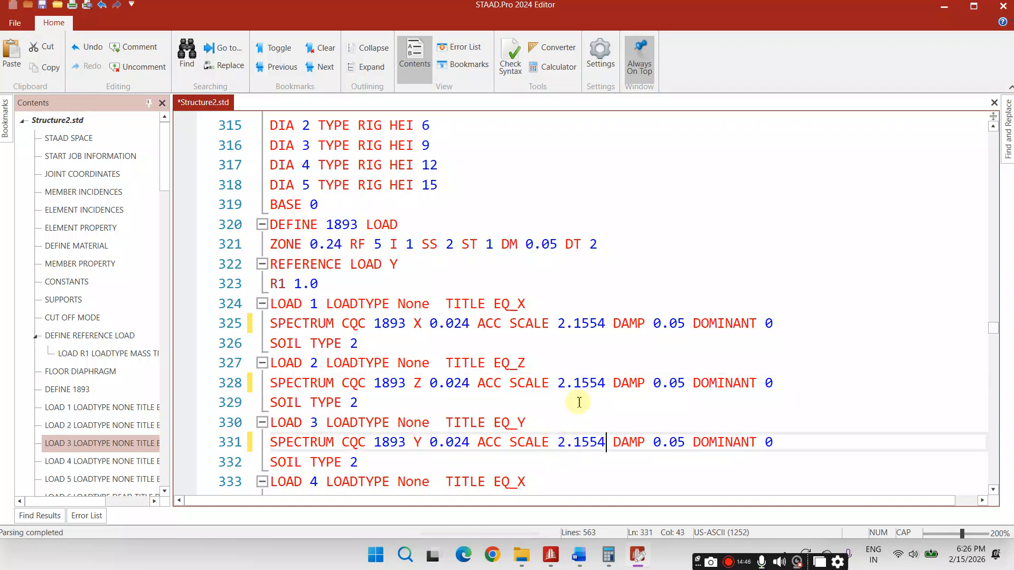
# Change the spectrum scale factors of Loads 1, 2 and 3 to 2.1555.
pyautogui.click(608, 326)
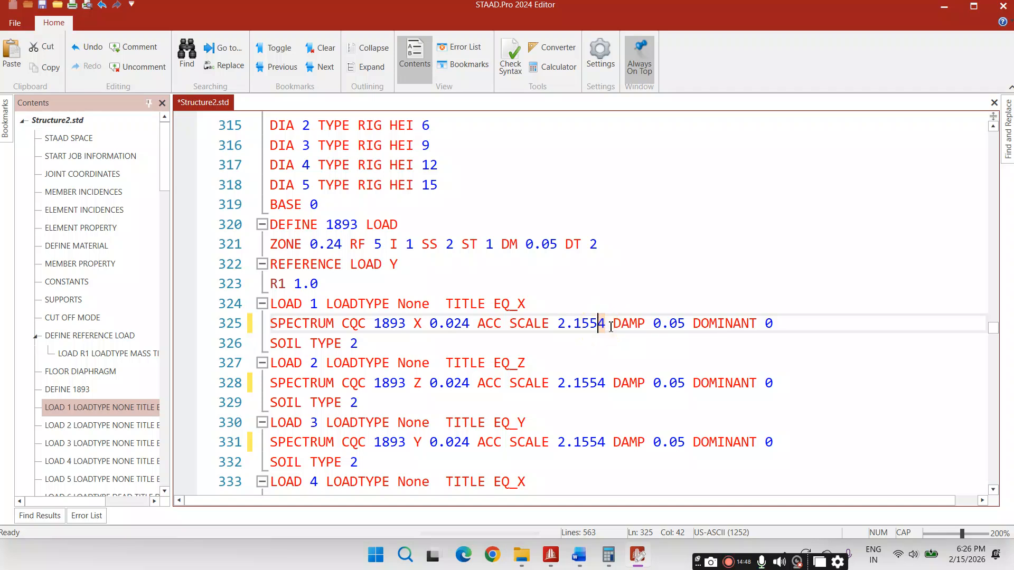
pyautogui.press('Delete')
pyautogui.write('5')
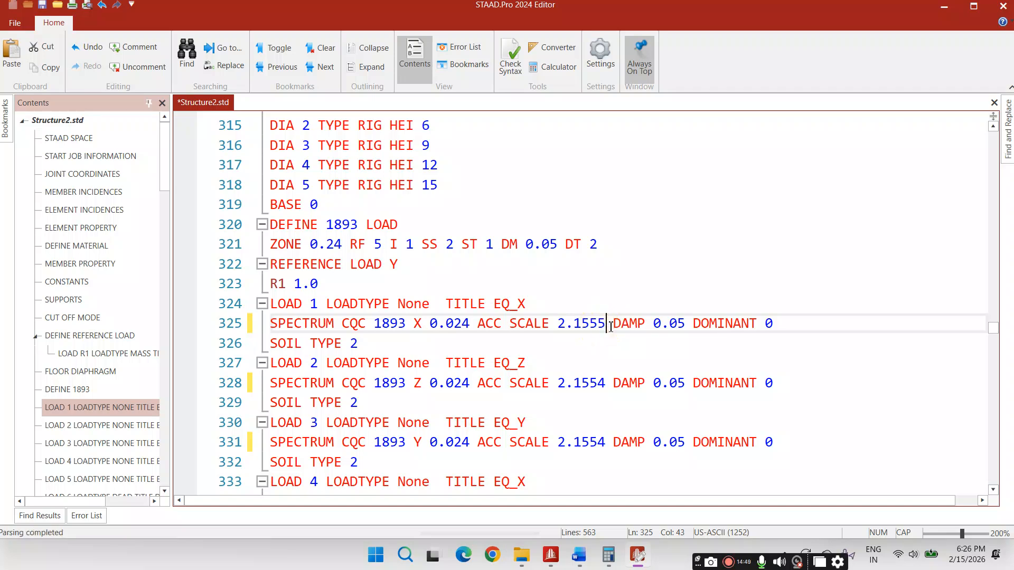
pyautogui.click(600, 385)
pyautogui.write('5')
pyautogui.click(601, 445)
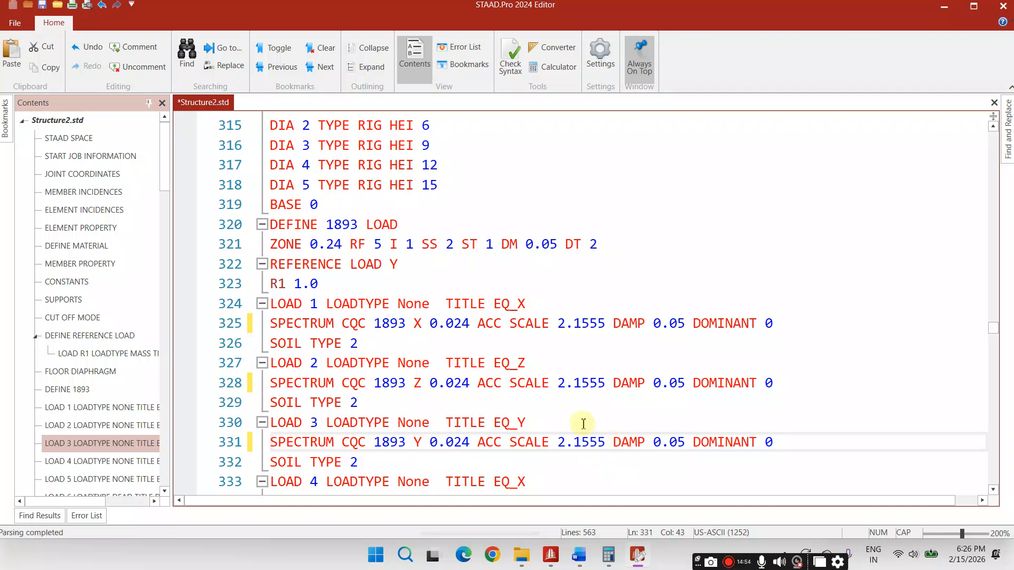
# Set the spectrum scale factors of Load 4 (EQ_X) and Load 5 (EQ_Z) to 2.1555.
pyautogui.scroll(-2, 586, 433)
pyautogui.click(572, 384)
pyautogui.press('BackSpace')
pyautogui.write('2.1555')
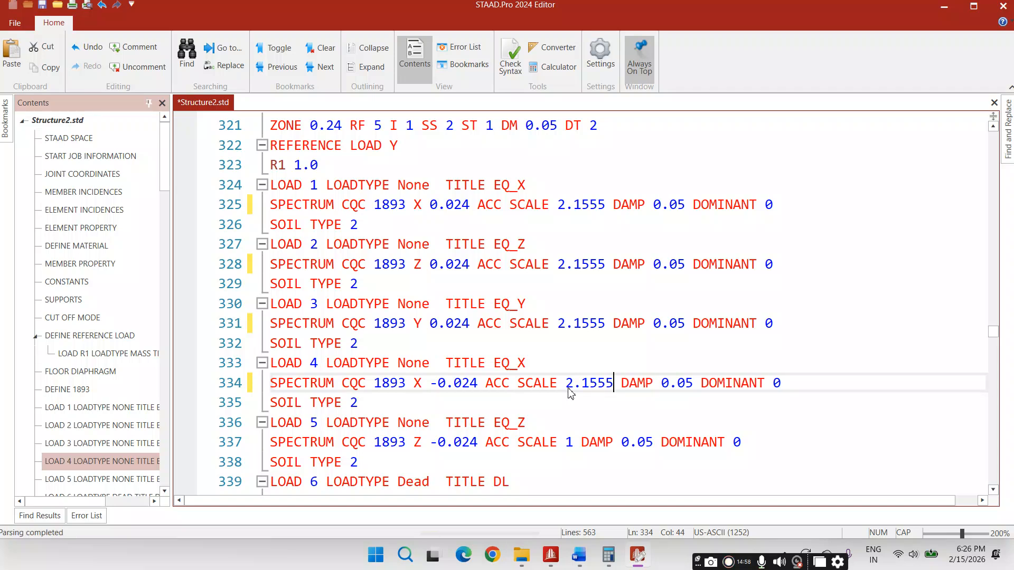
pyautogui.click(568, 443)
pyautogui.press('Delete')
pyautogui.write('2.1555')
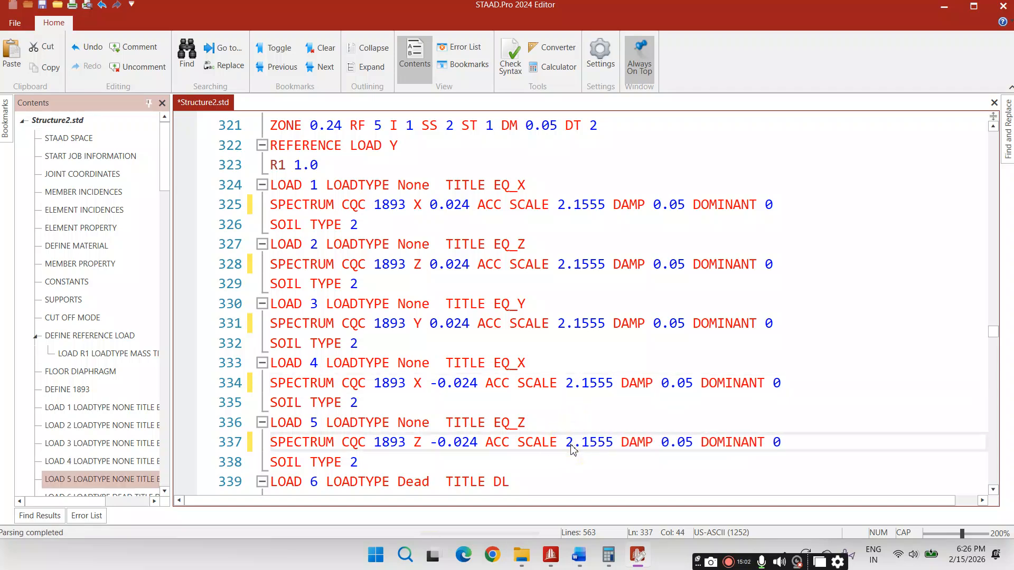
# Close the command file, saving the changes, and rerun the structural analysis.
pyautogui.click(995, 102)
pyautogui.click(603, 373)
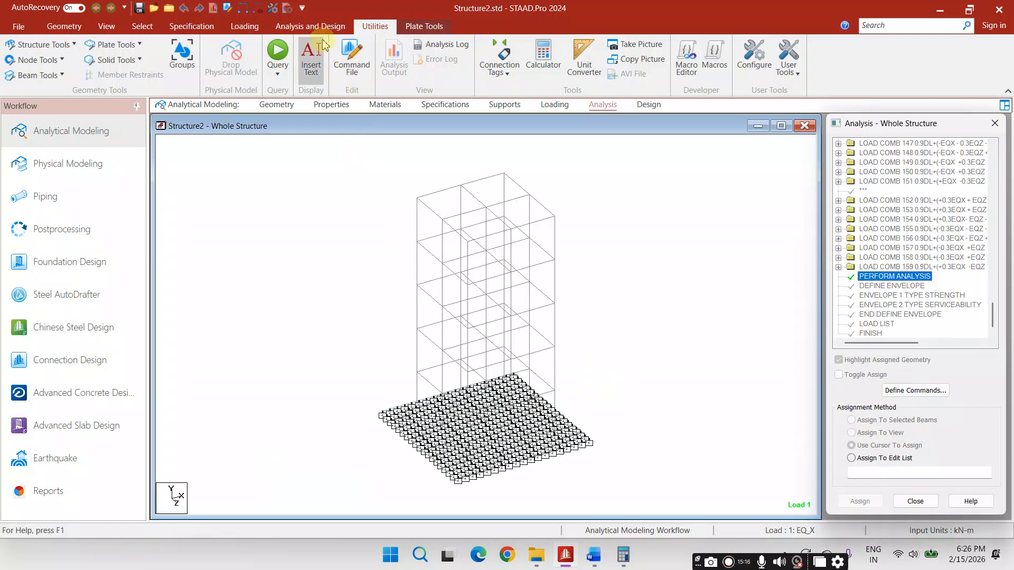
pyautogui.click(311, 27)
pyautogui.click(214, 53)
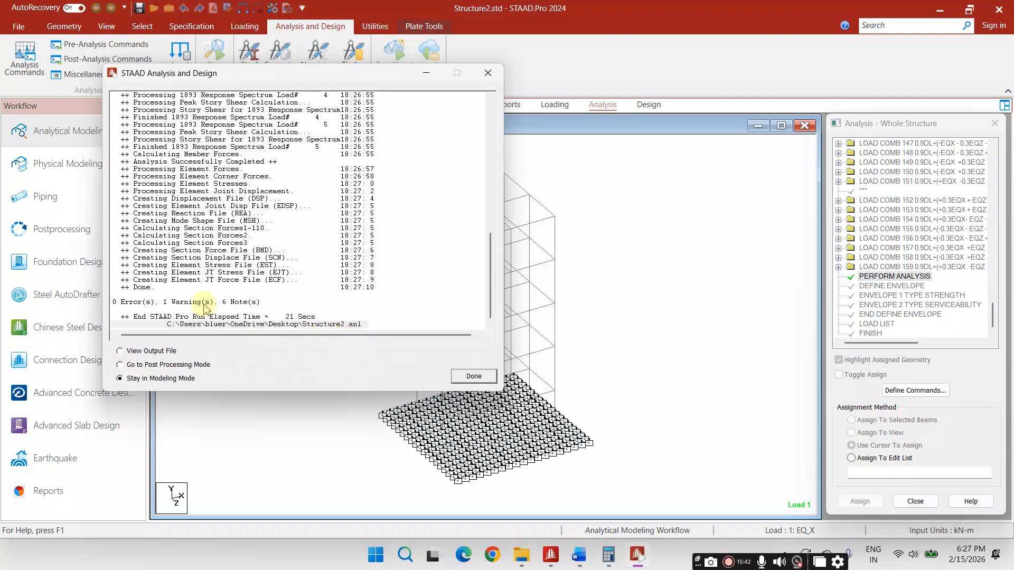
# Open the new analysis output, examine the base shear note at line 2230 with its multiplying factor, and close the output file.
pyautogui.click(170, 352)
pyautogui.click(461, 376)
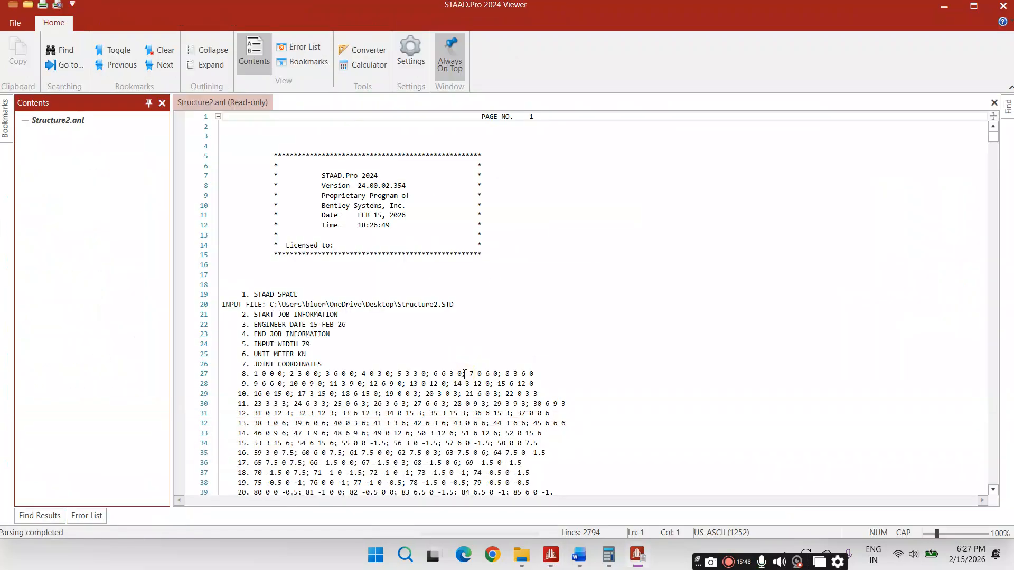
pyautogui.scroll(-2, 543, 470)
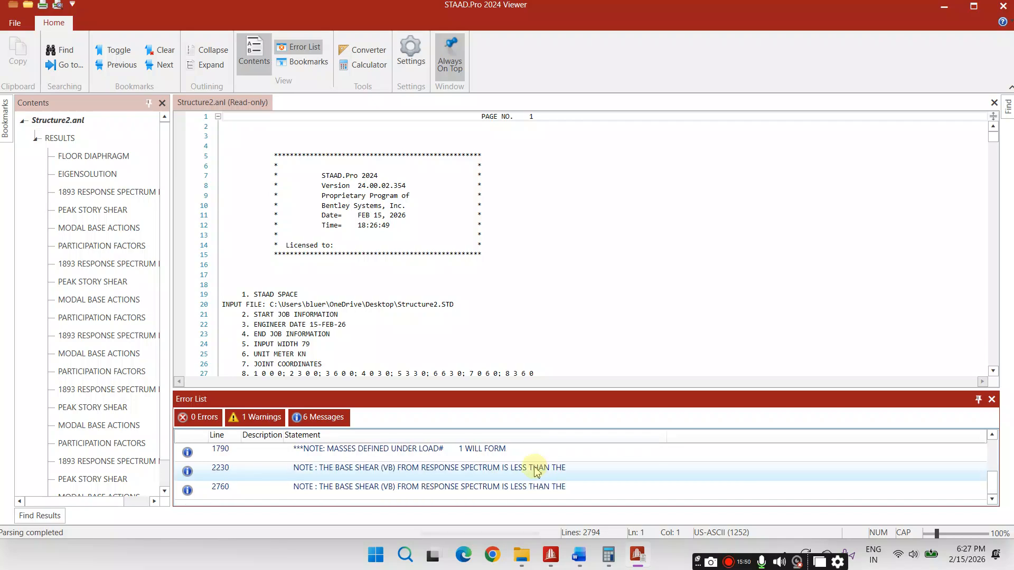
pyautogui.doubleClick(536, 470)
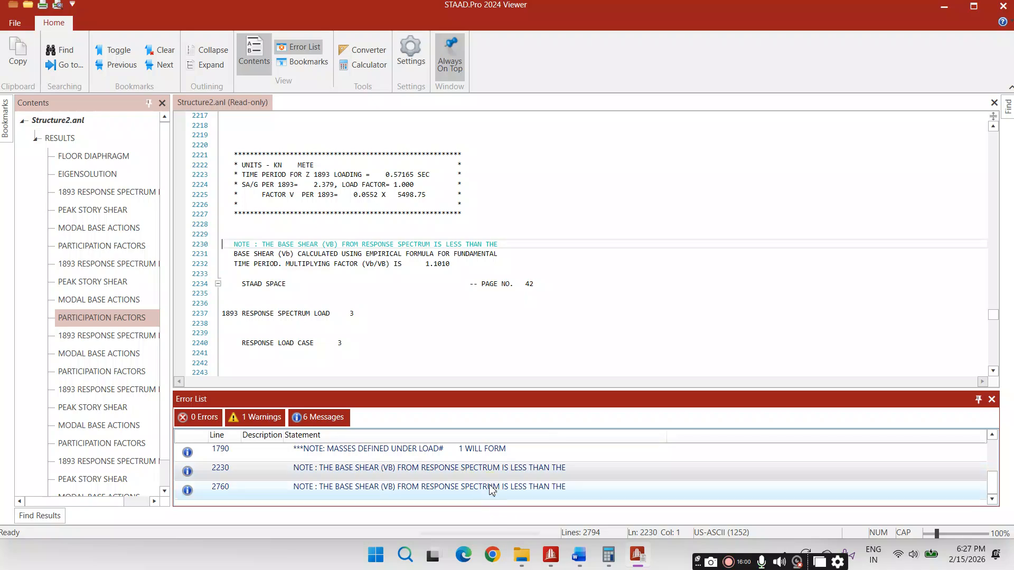
pyautogui.click(416, 475)
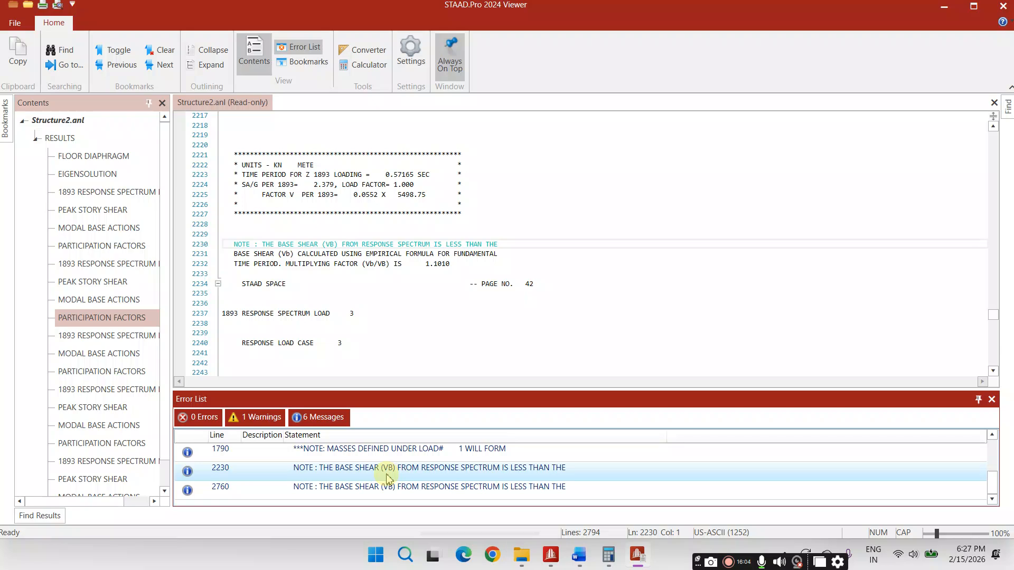
pyautogui.click(993, 103)
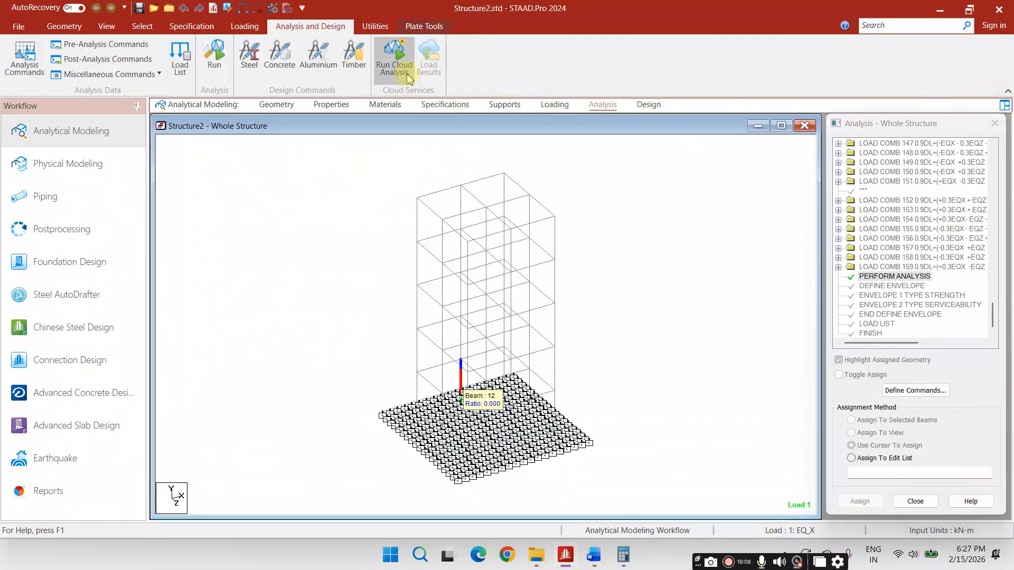
# Reopen the command file, highlight the scale factor of Load 2 (EQ_Z), and switch to Calculator with the editor minimized.
pyautogui.click(376, 26)
pyautogui.click(348, 58)
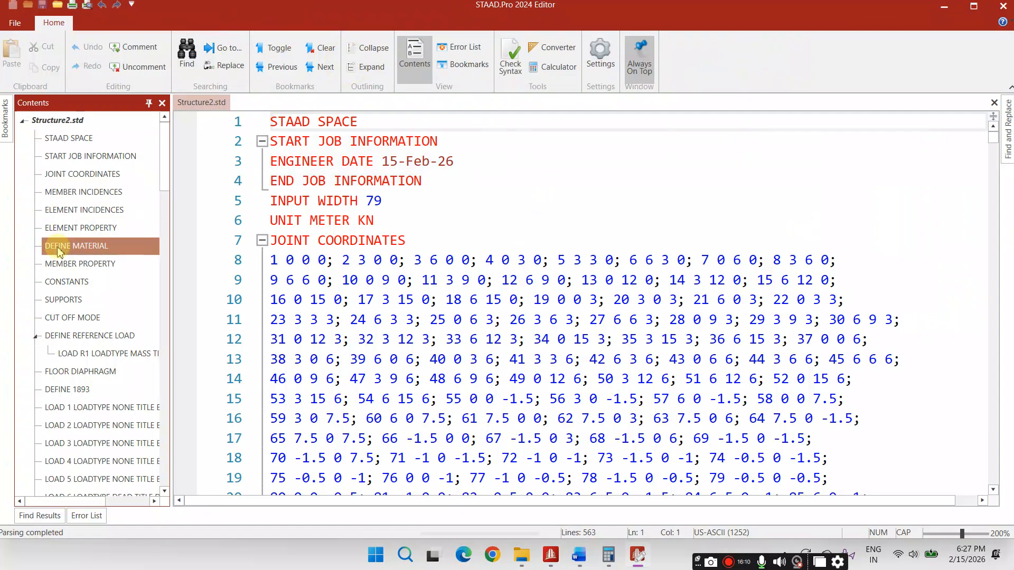
pyautogui.click(82, 444)
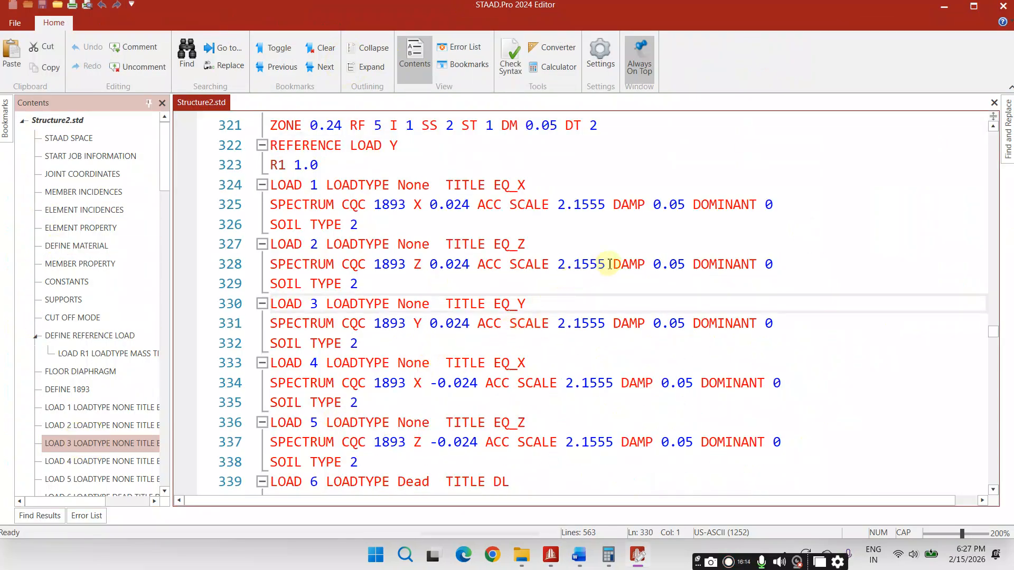
pyautogui.moveTo(605, 264); pyautogui.dragTo(564, 266)
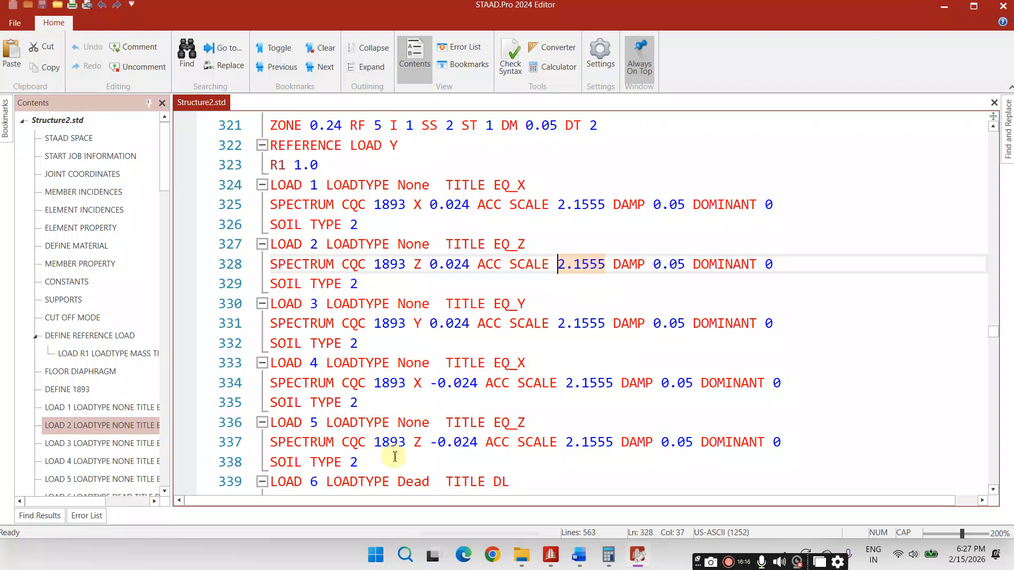
pyautogui.click(609, 555)
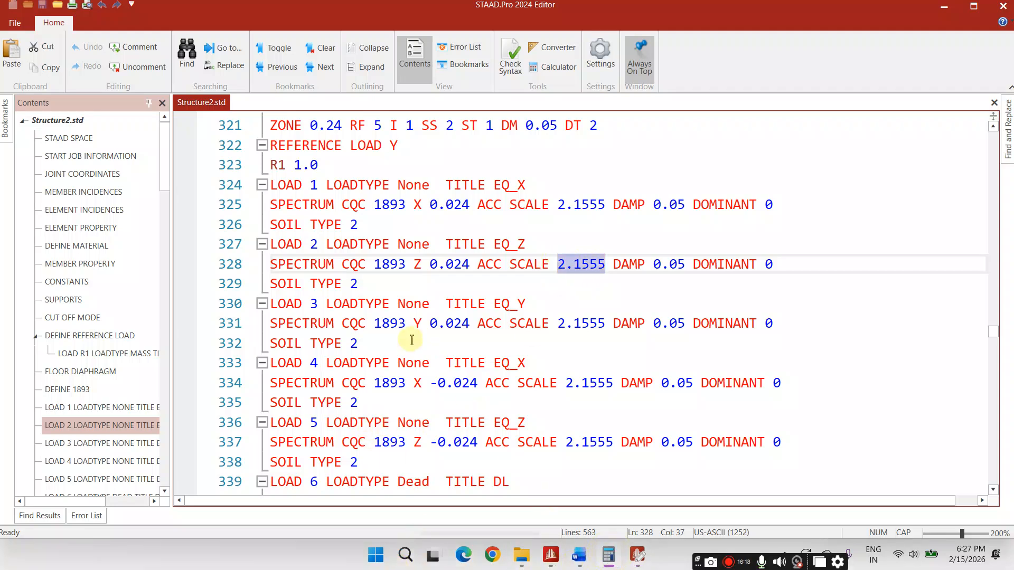
pyautogui.click(945, 7)
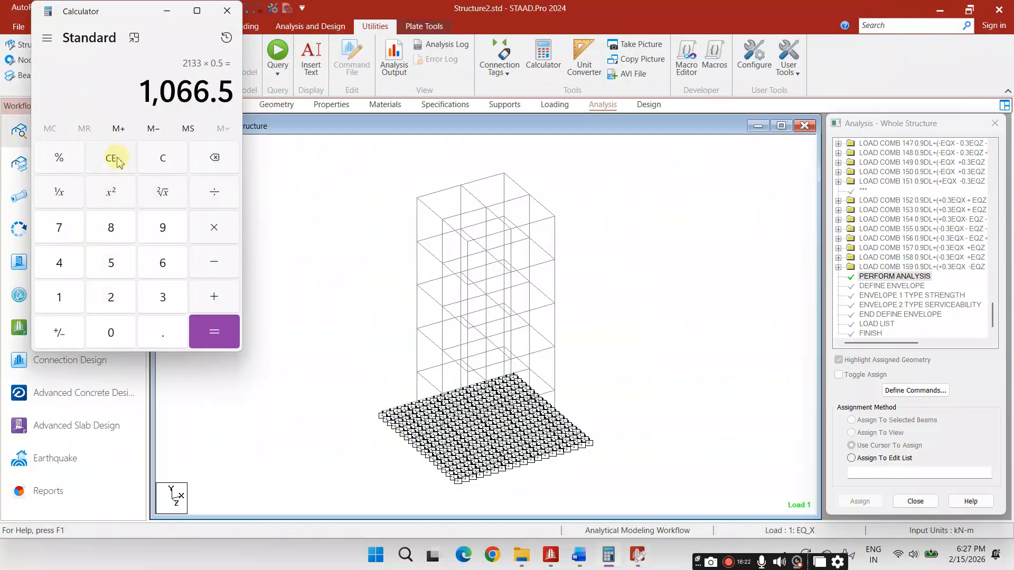
# Calculate the product of 2.1555 and 1.101 in Calculator, and close it.
pyautogui.click(154, 163)
pyautogui.click(110, 303)
pyautogui.click(162, 333)
pyautogui.click(60, 297)
pyautogui.doubleClick(123, 266)
pyautogui.click(123, 265)
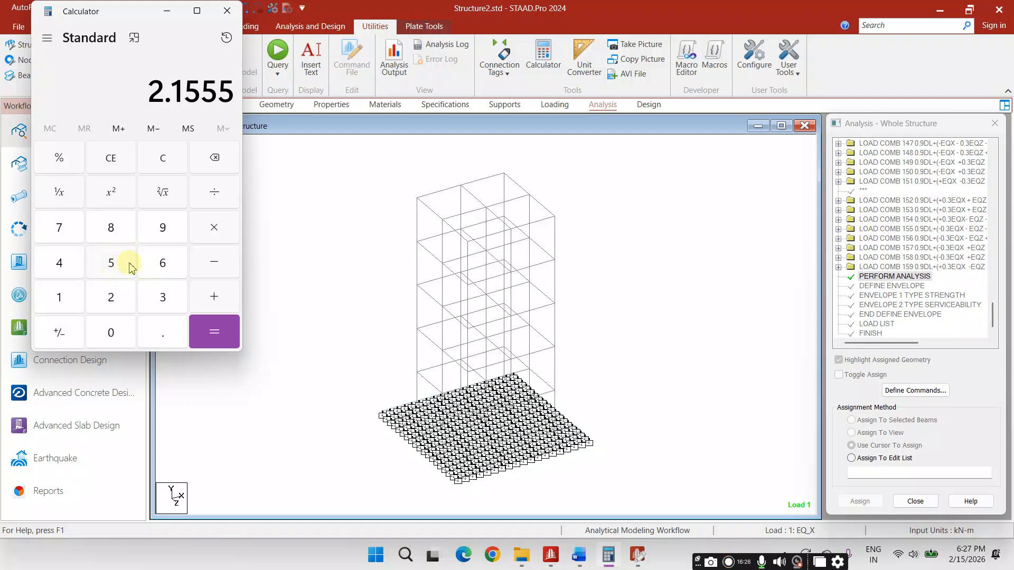
pyautogui.click(211, 233)
pyautogui.click(66, 301)
pyautogui.click(163, 335)
pyautogui.click(72, 304)
pyautogui.click(107, 331)
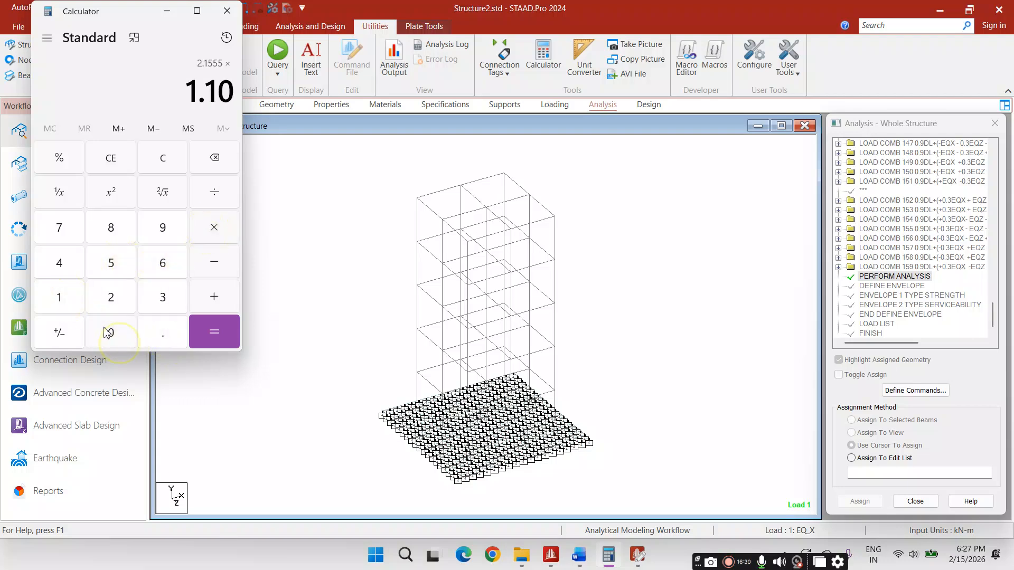
pyautogui.click(69, 303)
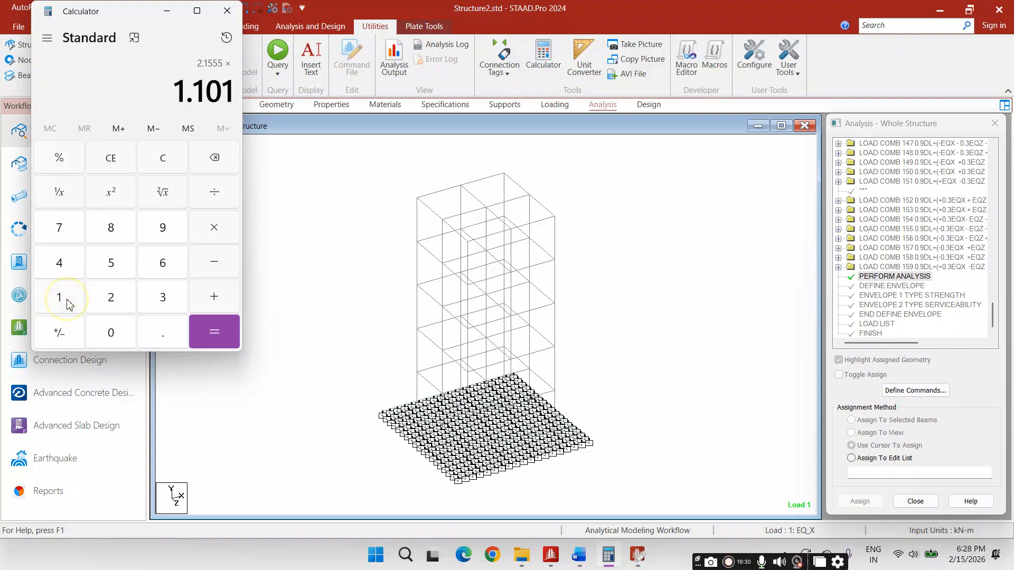
pyautogui.click(211, 332)
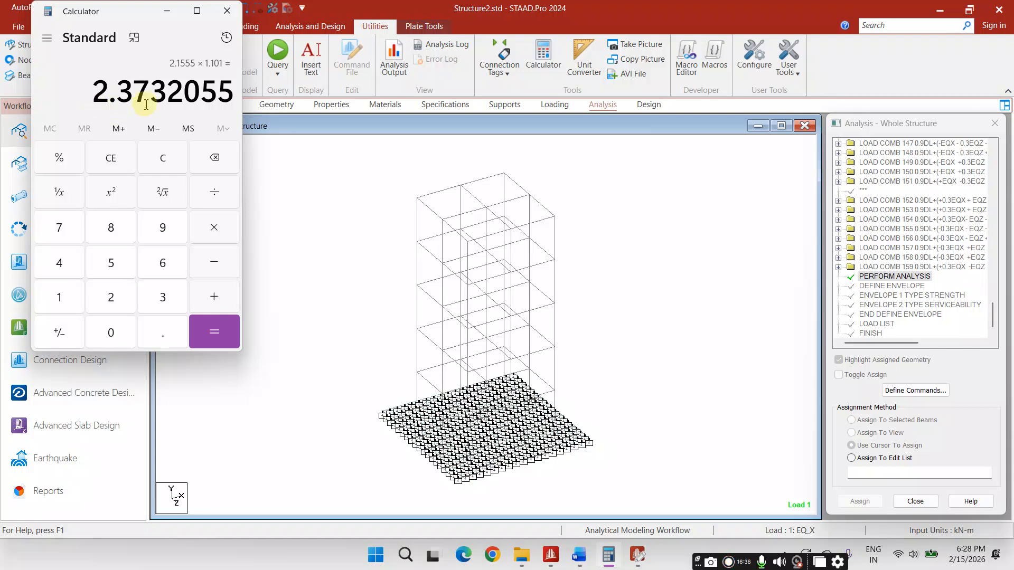
pyautogui.click(227, 10)
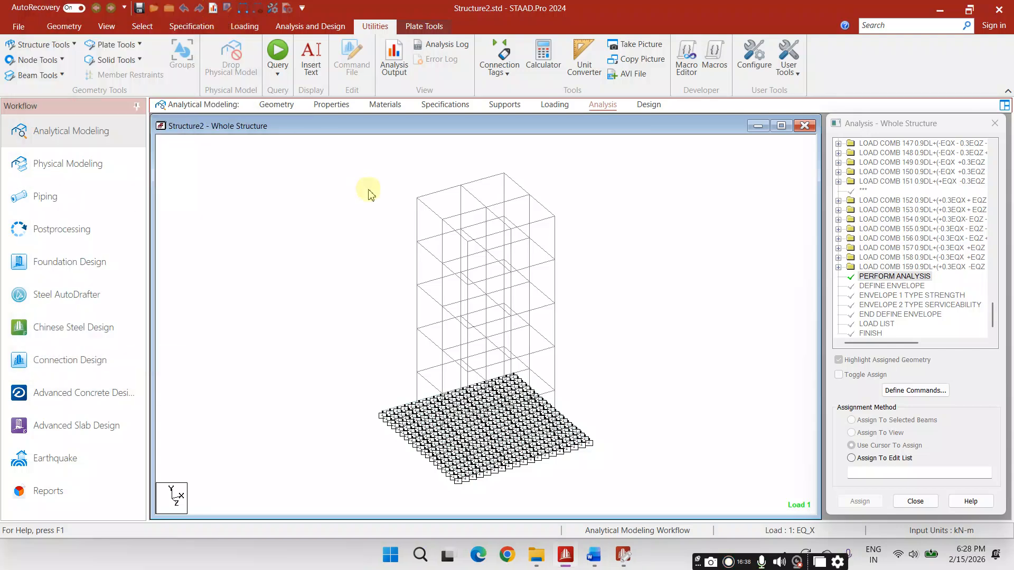
# Return to the command file and set the spectrum scale factors of Load 2 (EQ_Z) and Load 3 (EQ_Y) to 2.38.
pyautogui.click(622, 556)
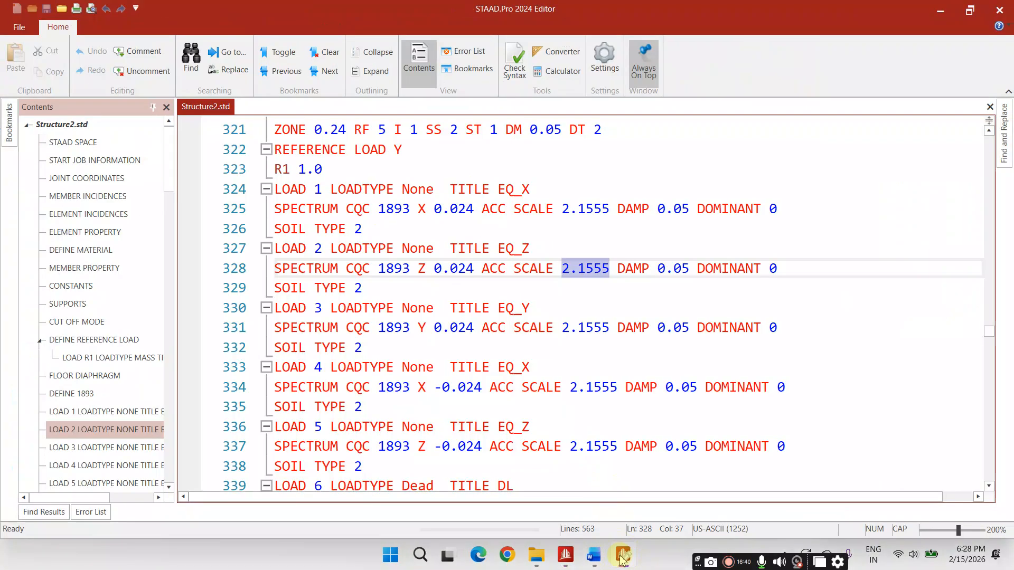
pyautogui.click(591, 269)
pyautogui.moveTo(582, 271); pyautogui.dragTo(602, 269)
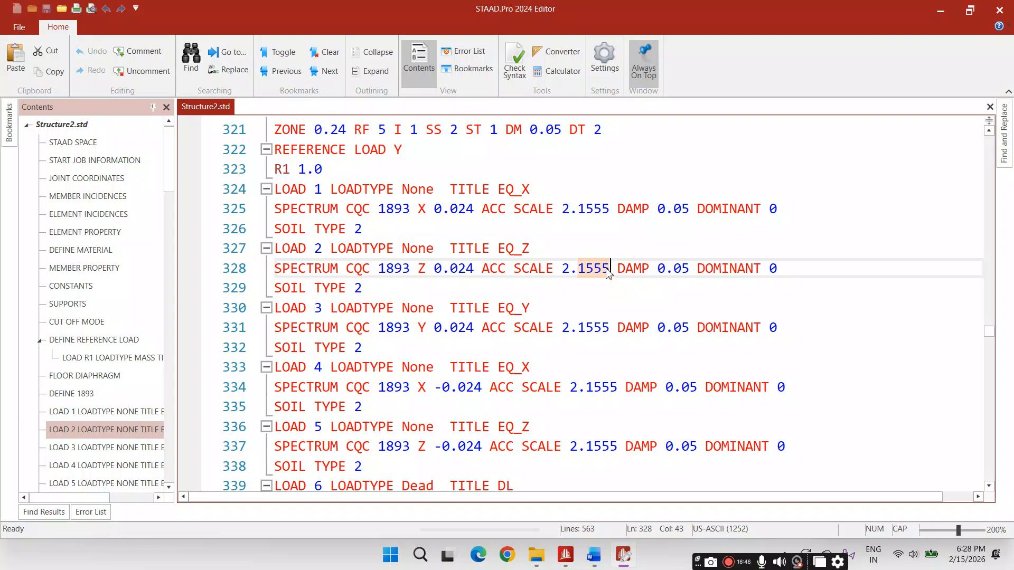
pyautogui.write('38')
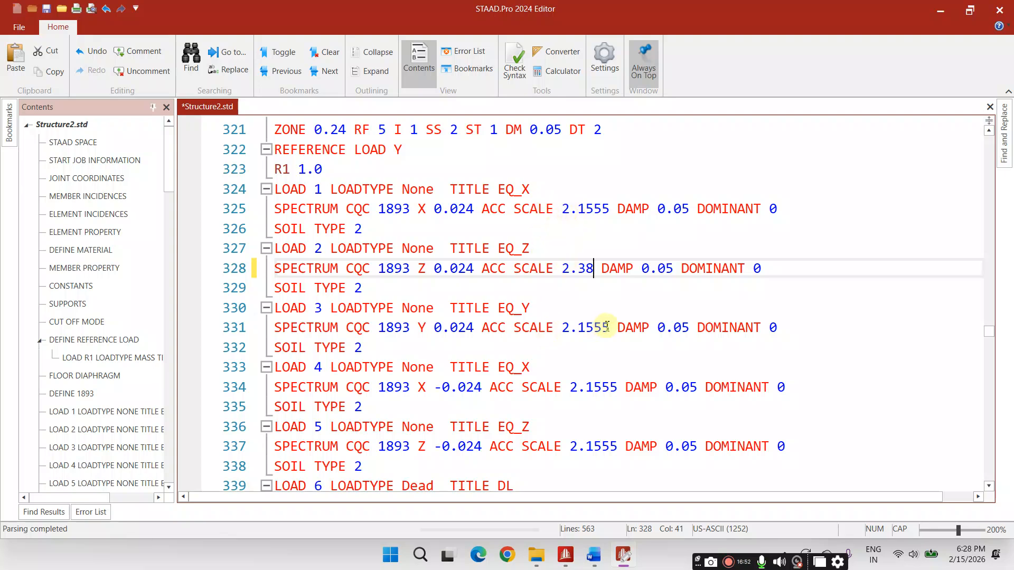
pyautogui.moveTo(610, 328); pyautogui.dragTo(581, 330)
pyautogui.write('3.8')
pyautogui.click(582, 332)
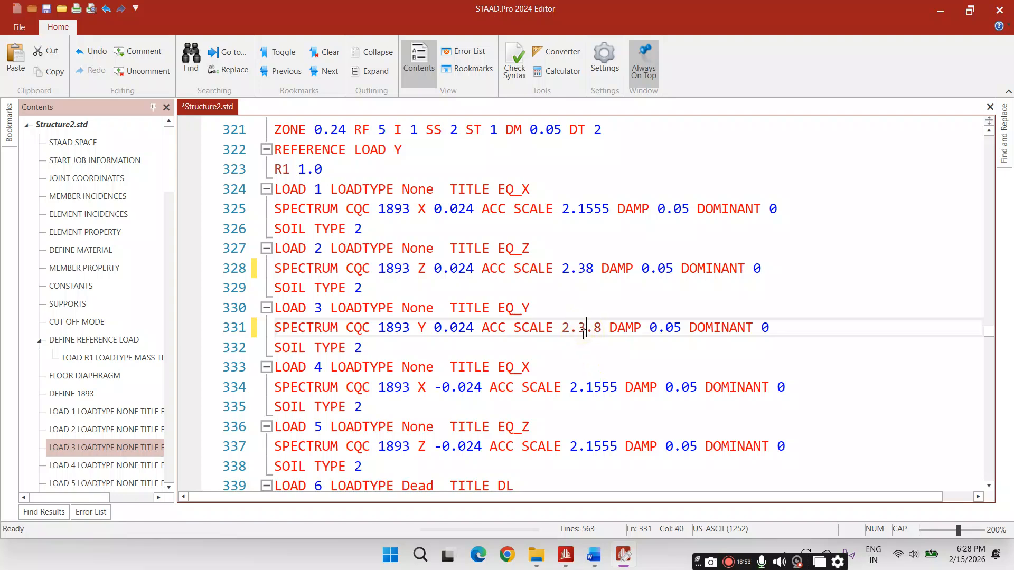
pyautogui.press('Delete')
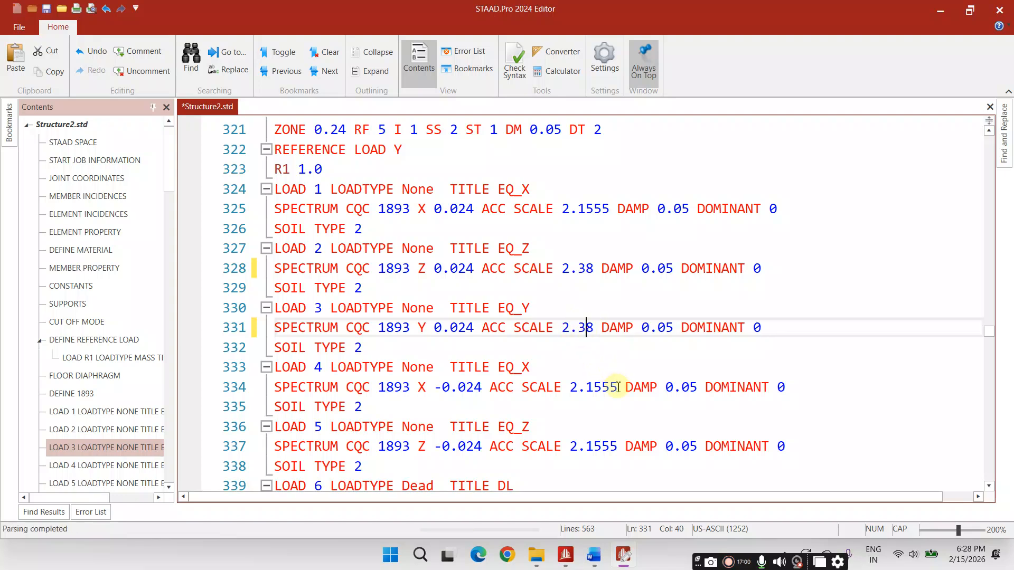
# Set the spectrum scale factor of Load 5 (EQ_Z) to 2.38.
pyautogui.moveTo(616, 387); pyautogui.dragTo(595, 389)
pyautogui.hotkey('shift', 'Right')
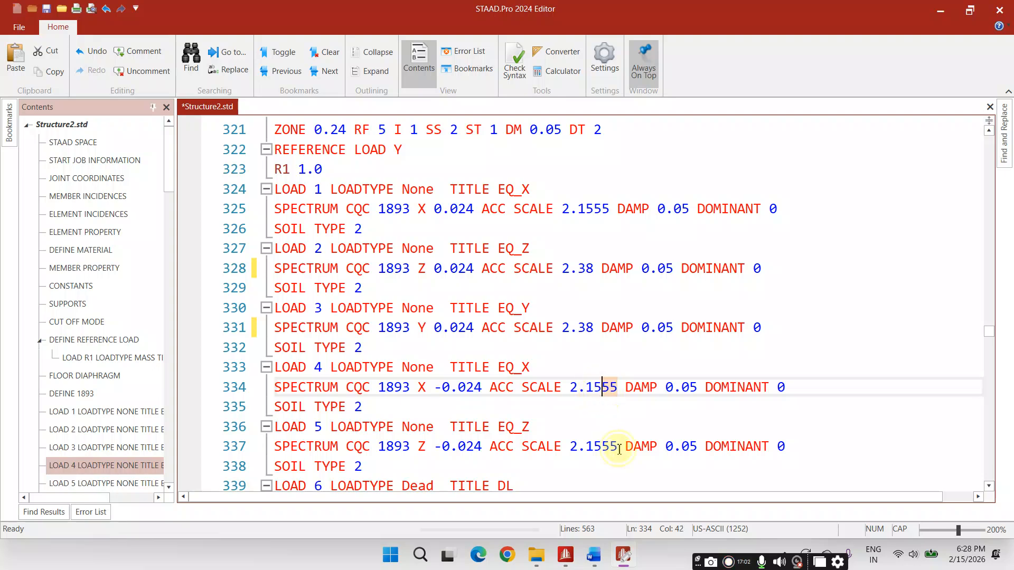
pyautogui.moveTo(618, 448); pyautogui.dragTo(595, 447)
pyautogui.write('38')
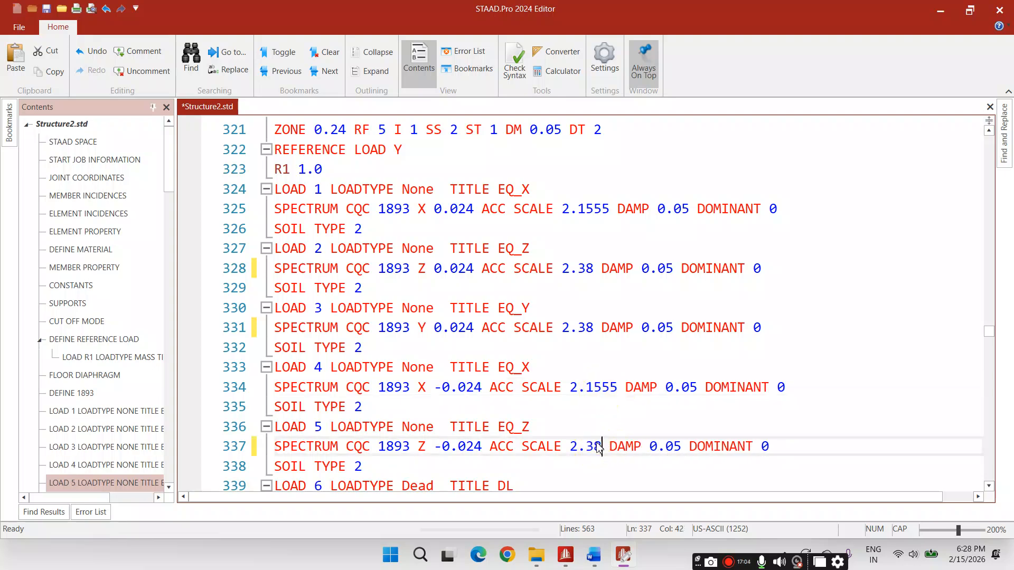
# Close the command file, saving the revised scale factors, and run the structural analysis again.
pyautogui.click(990, 107)
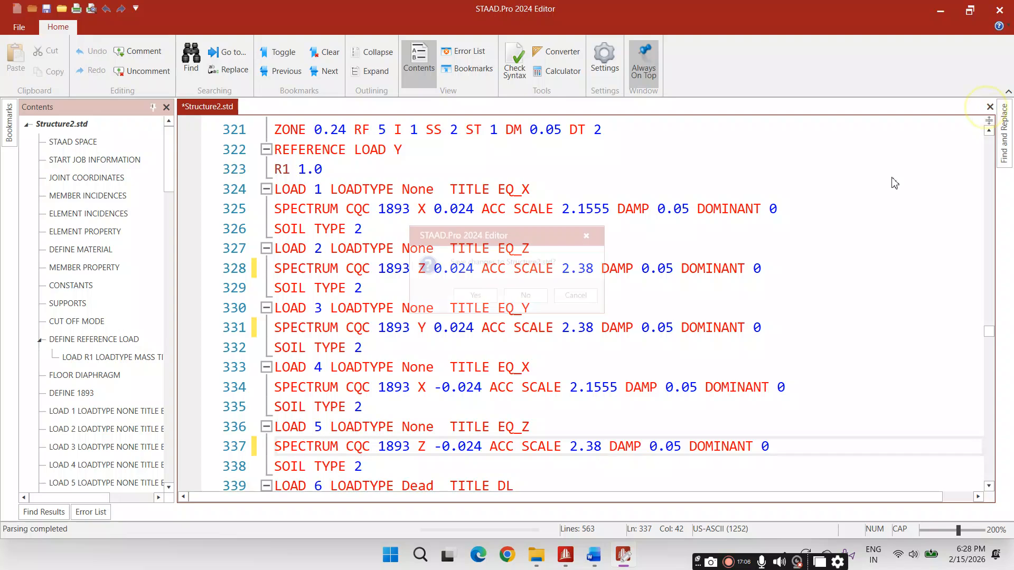
pyautogui.click(489, 297)
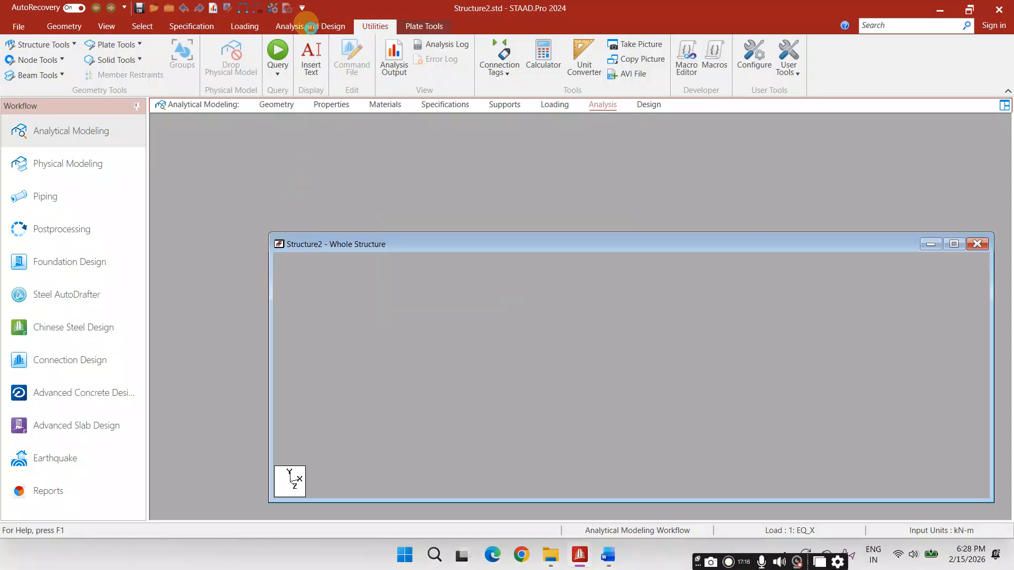
pyautogui.click(311, 27)
pyautogui.click(214, 56)
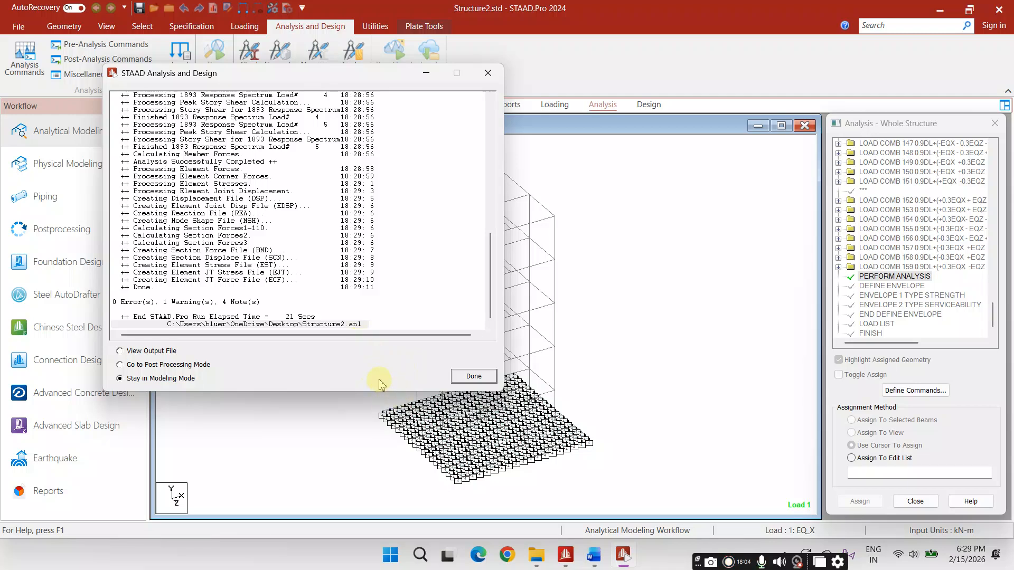
# Open the analysis output file, review its listed warnings and notes for base shear messages, and close it.
pyautogui.click(177, 352)
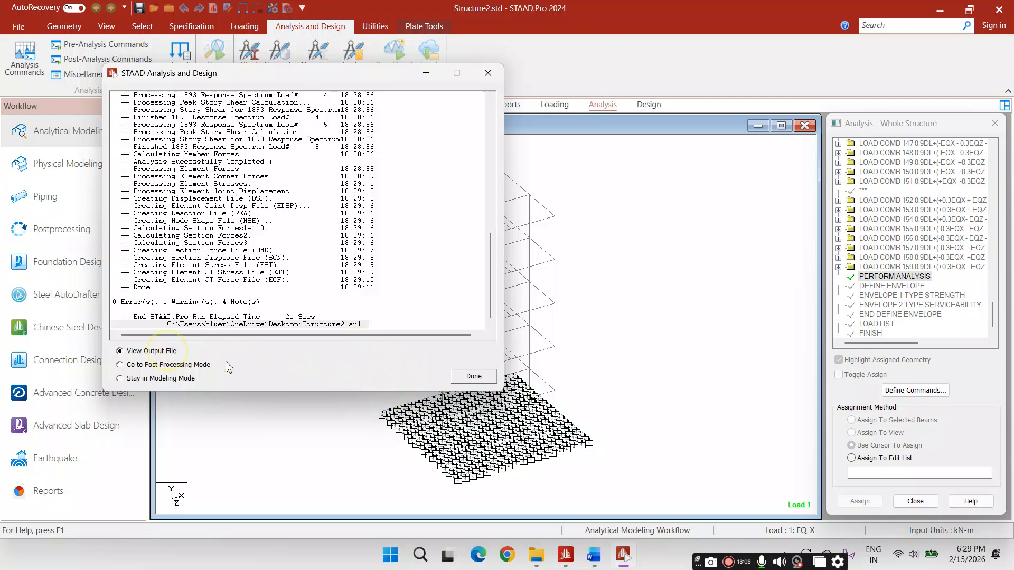
pyautogui.click(459, 377)
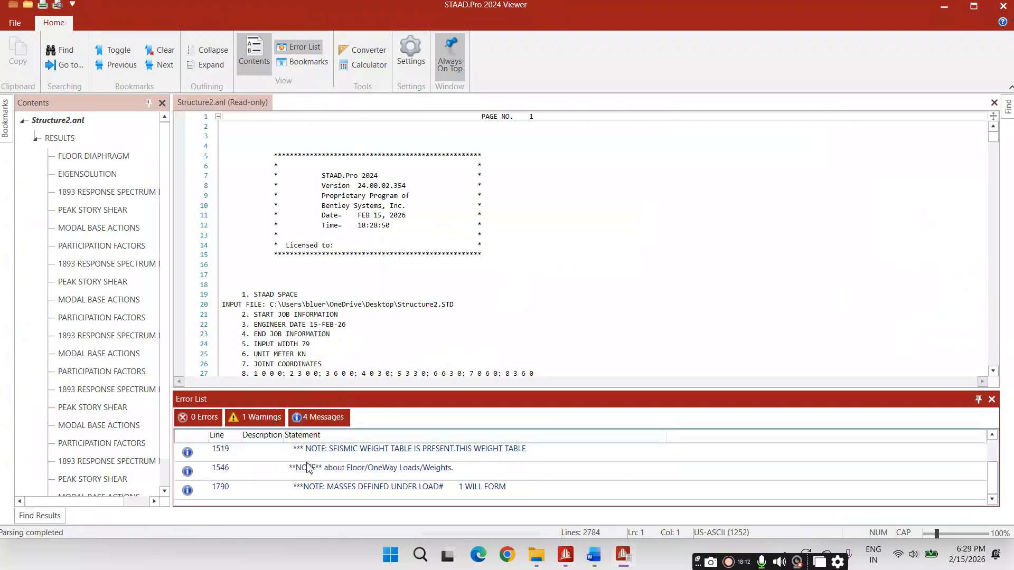
pyautogui.scroll(1, 352, 471)
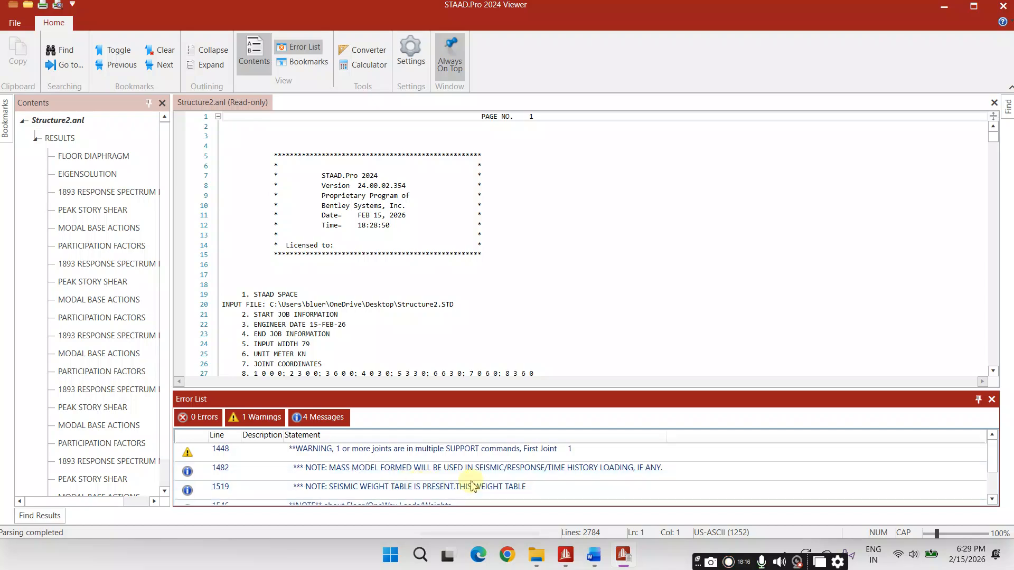
pyautogui.scroll(-1, 473, 485)
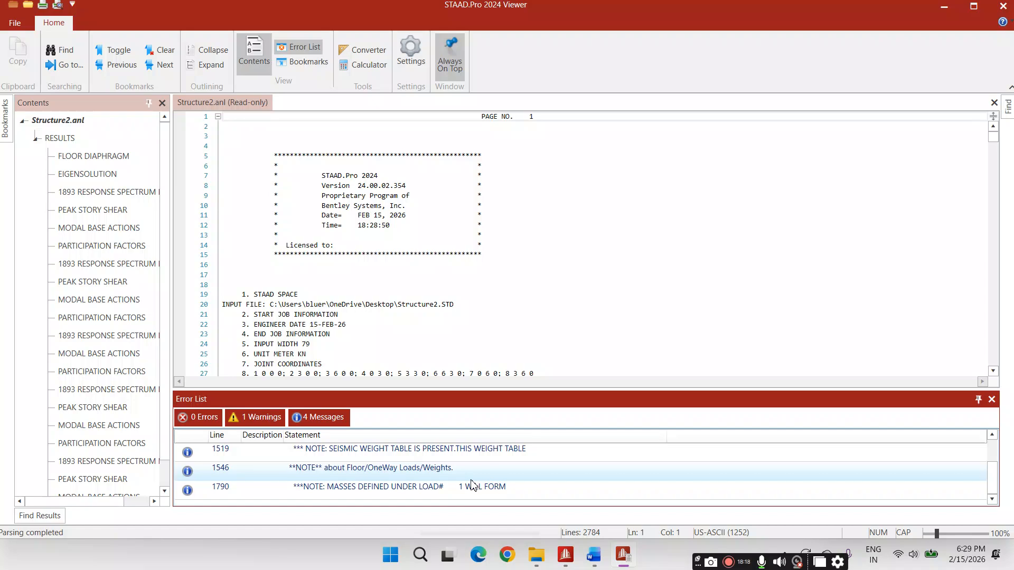
pyautogui.scroll(1, 472, 485)
pyautogui.scroll(-1, 473, 485)
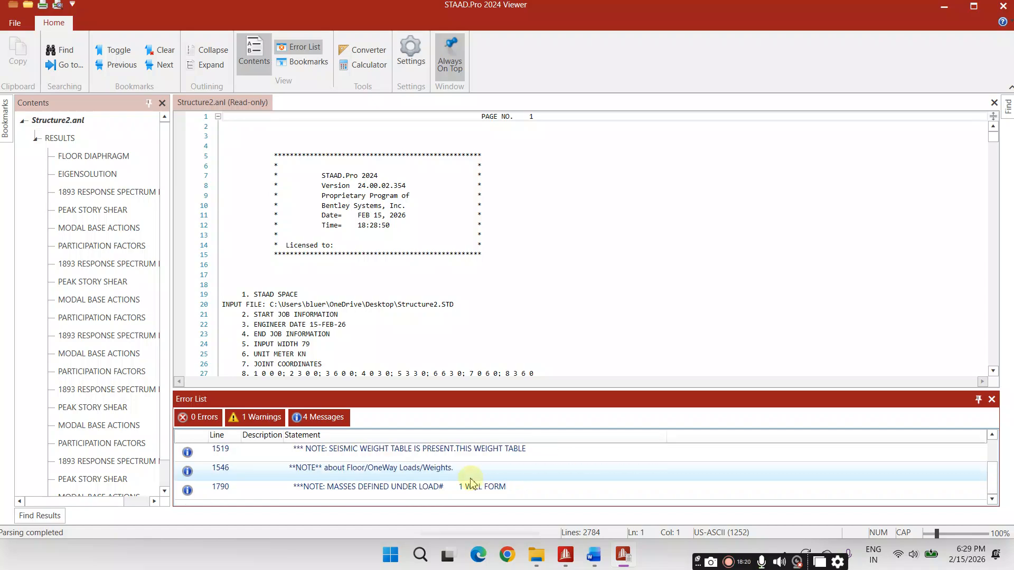
pyautogui.click(994, 102)
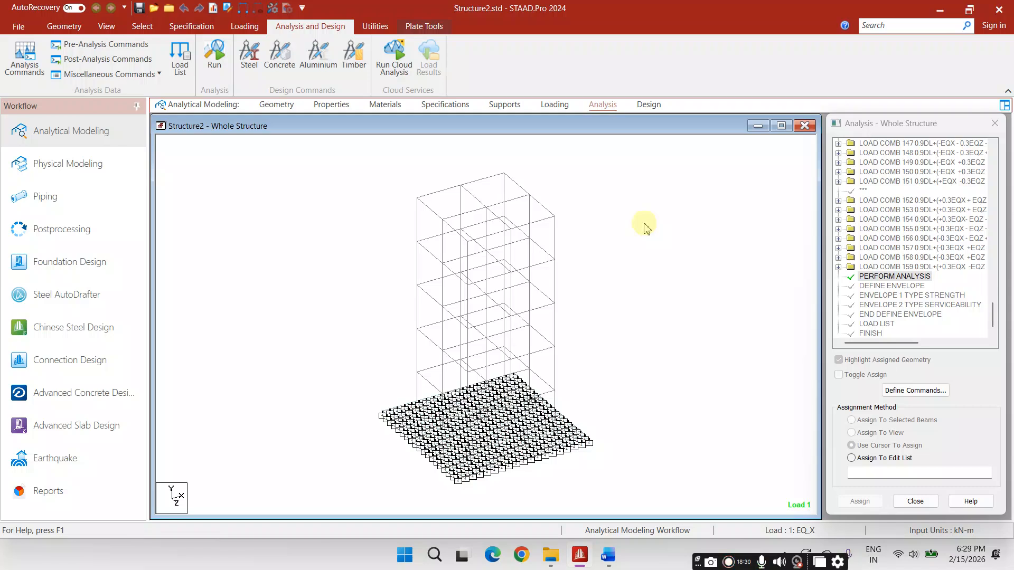
# Open the concrete design settings and choose IS456 as the current design code.
pyautogui.click(280, 53)
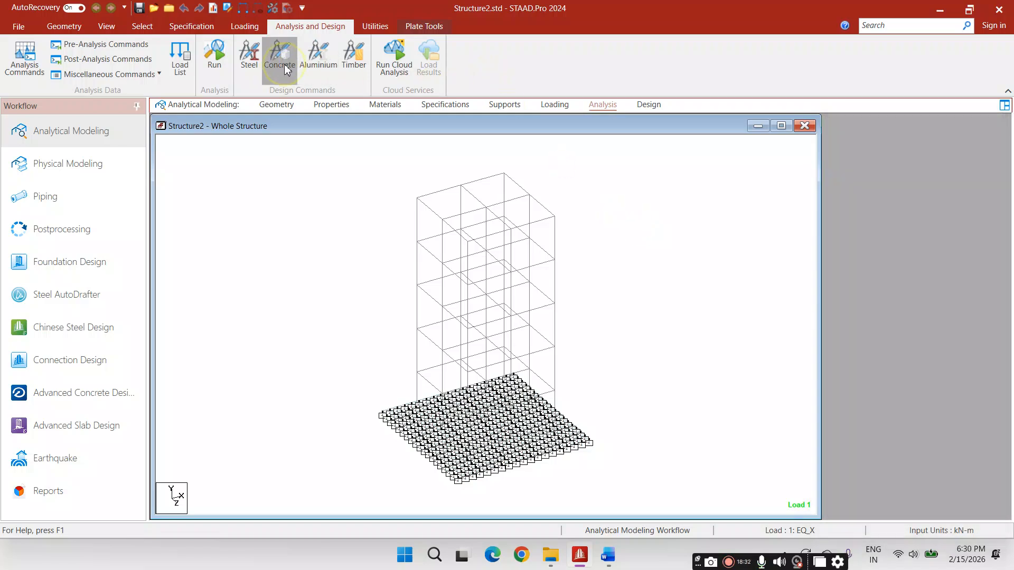
pyautogui.click(913, 146)
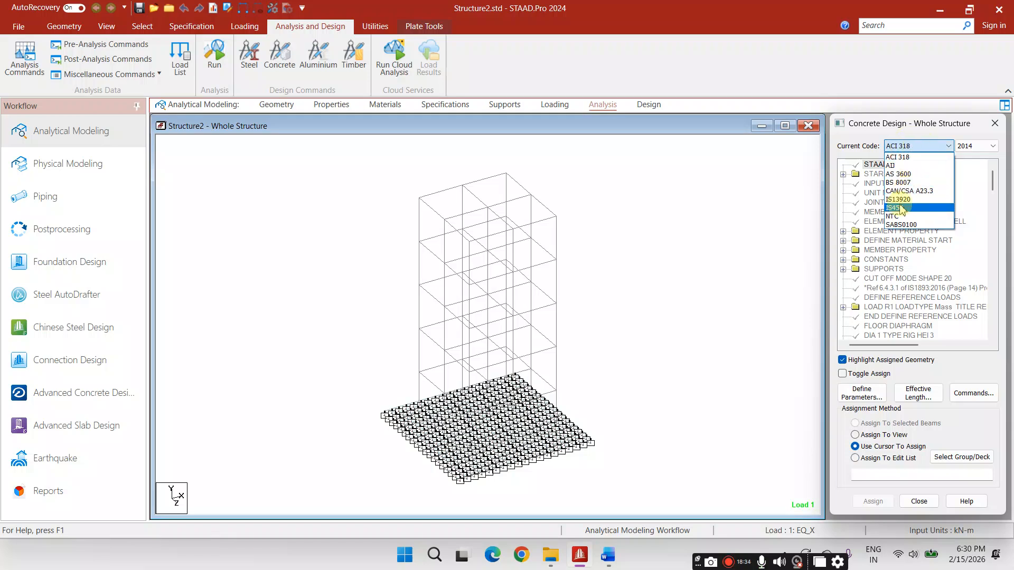
pyautogui.click(902, 208)
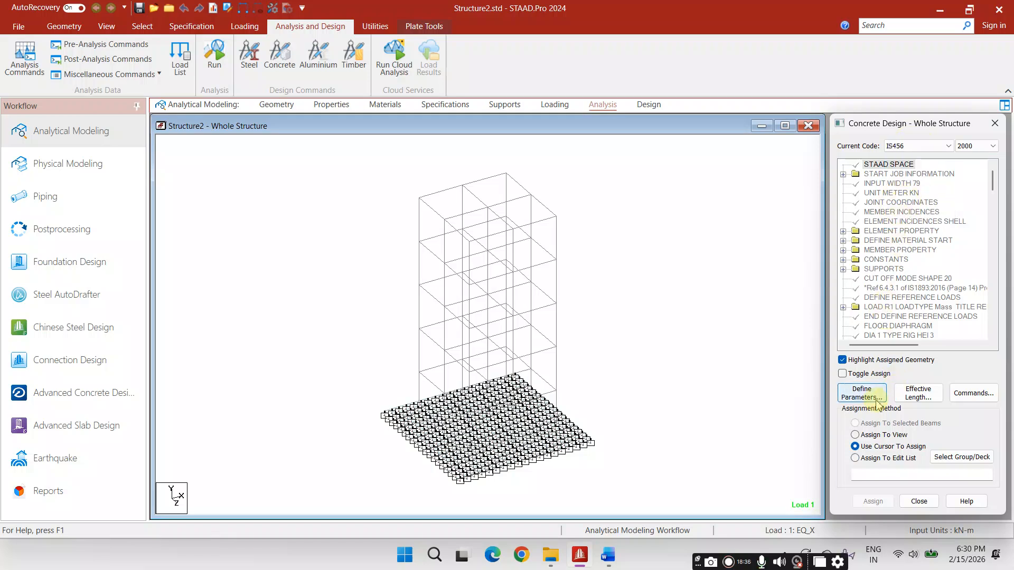
# Define the concrete design parameters CLEAR with 0.5 m and ENSH with 1.
pyautogui.click(862, 394)
pyautogui.click(403, 228)
pyautogui.doubleClick(588, 267)
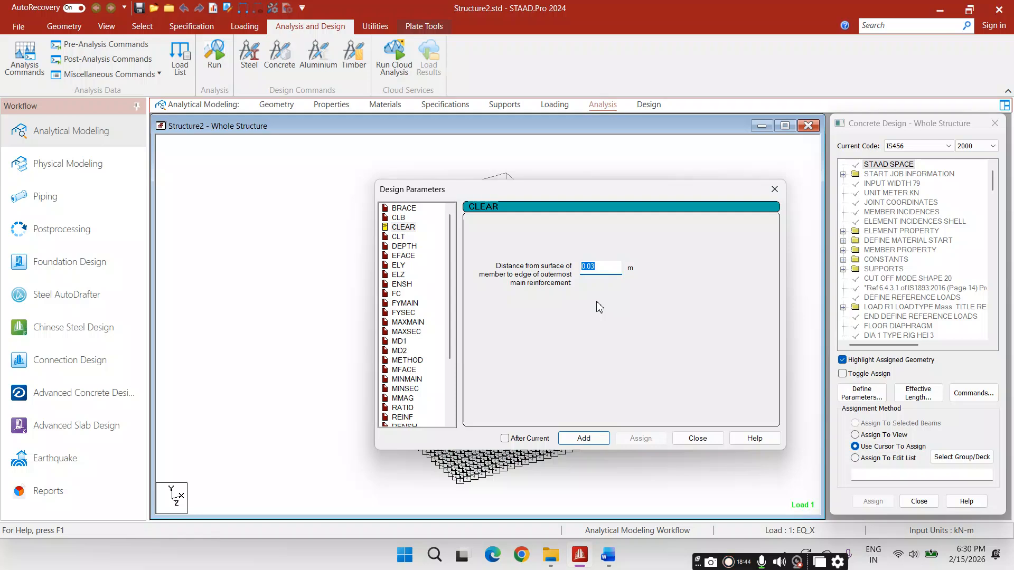
pyautogui.click(591, 439)
pyautogui.click(404, 284)
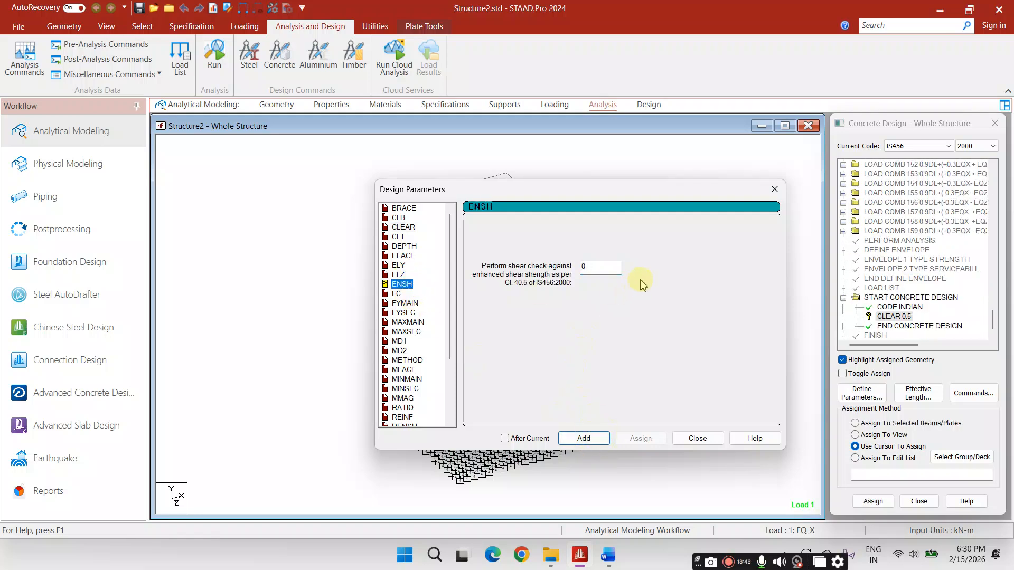
pyautogui.doubleClick(602, 267)
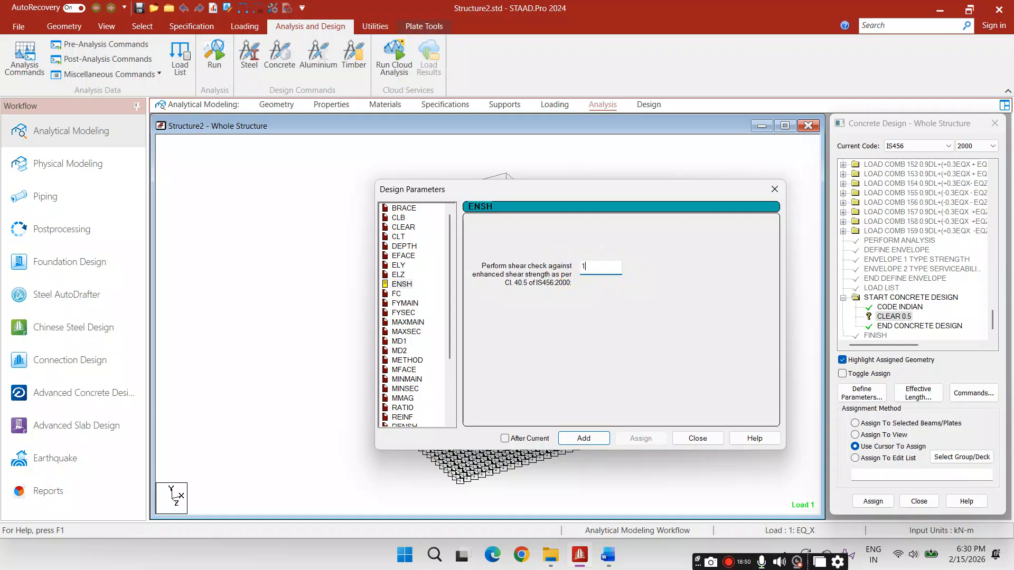
pyautogui.click(604, 443)
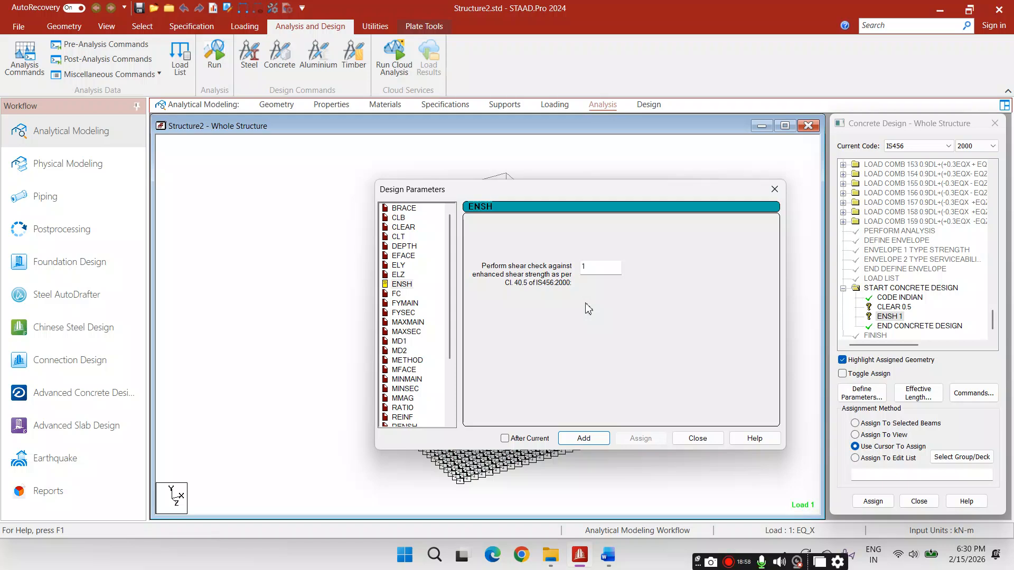
# Add the FC parameter with a concrete compressive strength of 25000 kN/m2.
pyautogui.click(396, 294)
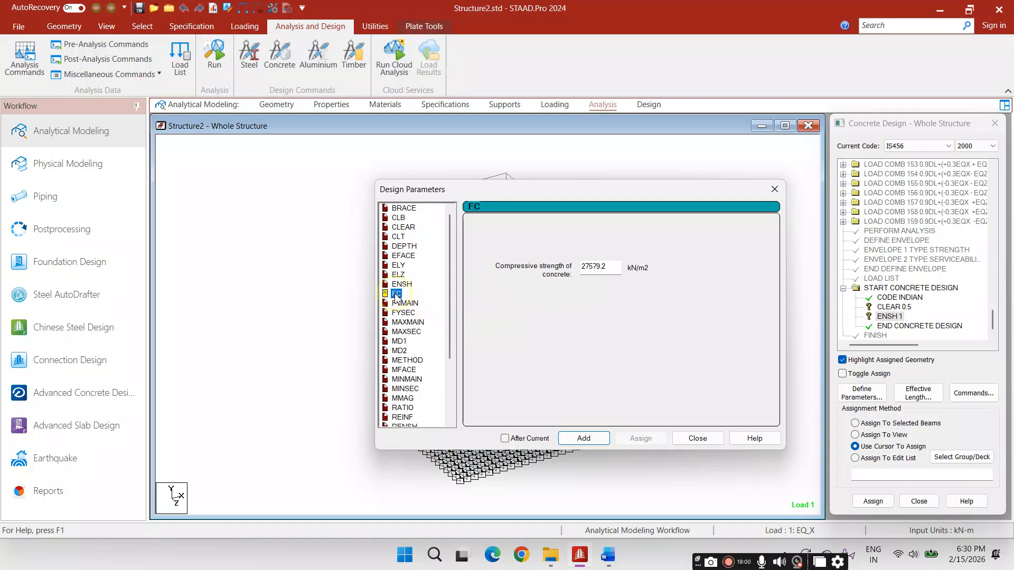
pyautogui.moveTo(607, 268); pyautogui.dragTo(578, 273)
pyautogui.write('25000')
pyautogui.click(584, 439)
# Add the reinforcement yield strengths FYMAIN 500000 kN/m2 and FYSEC 415000 kN/m2.
pyautogui.click(405, 304)
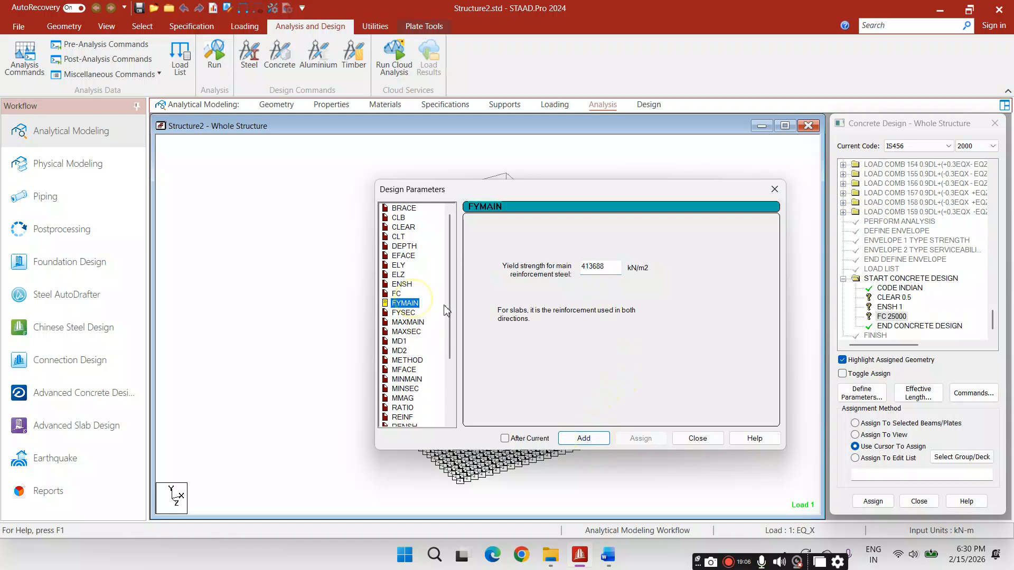
pyautogui.moveTo(606, 268); pyautogui.dragTo(577, 275)
pyautogui.write('500000')
pyautogui.click(583, 438)
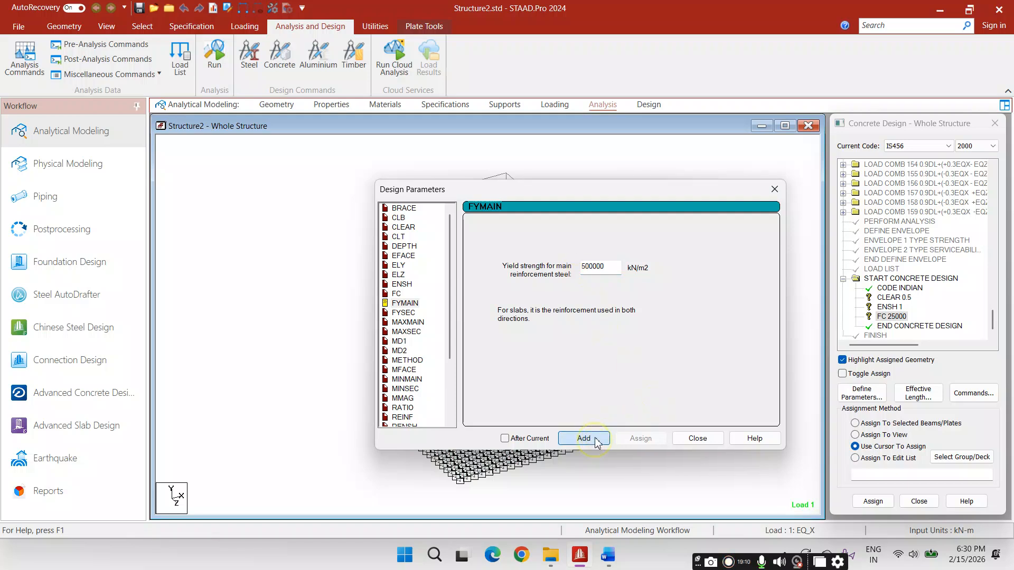
pyautogui.click(404, 313)
pyautogui.moveTo(611, 269); pyautogui.dragTo(580, 267)
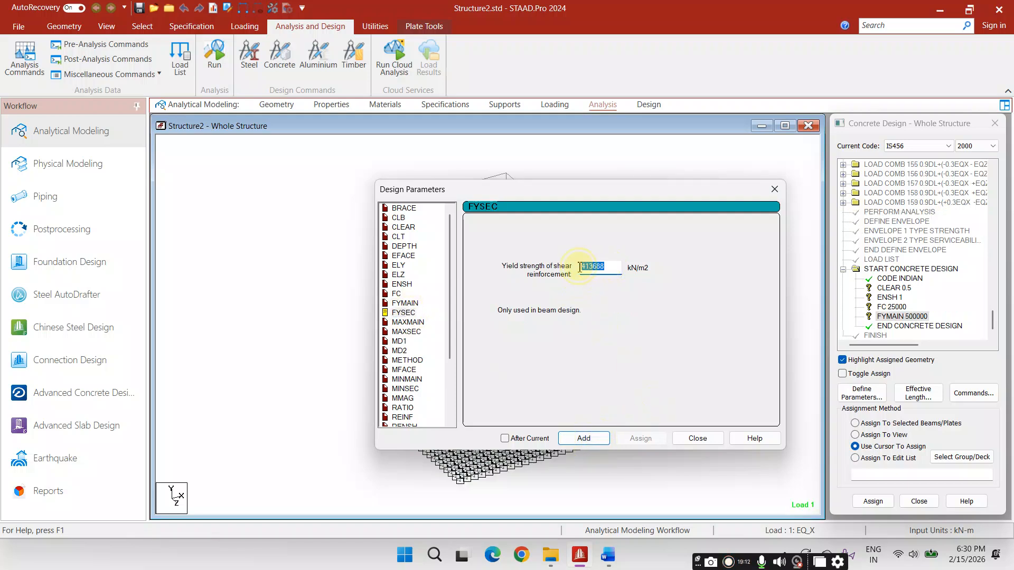
pyautogui.write('415000')
pyautogui.click(584, 438)
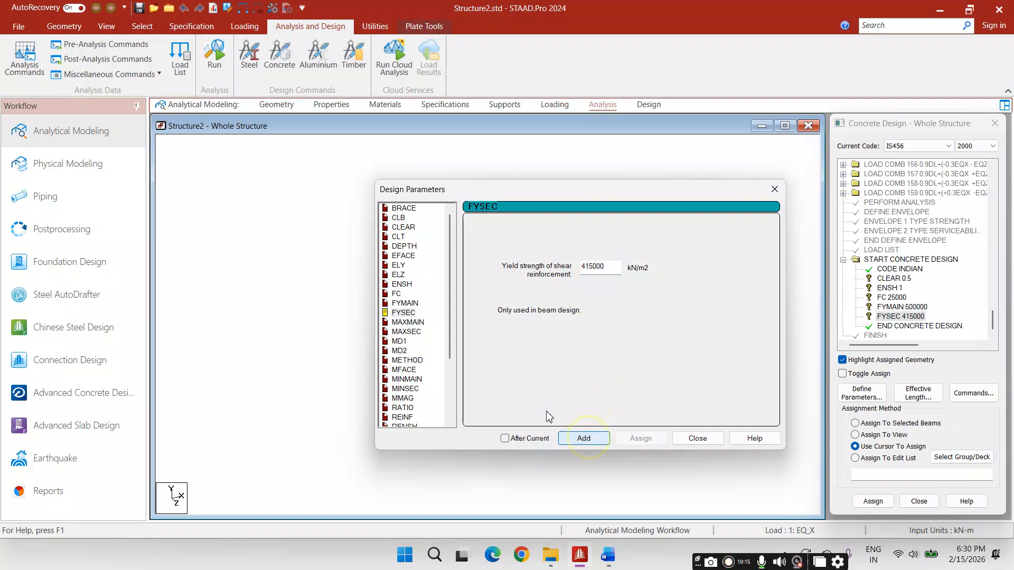
# Add the maximum bar size parameters: MAXMAIN 25 mm for main and MAXSEC 12 mm for secondary reinforcement.
pyautogui.click(409, 323)
pyautogui.click(475, 303)
pyautogui.click(575, 439)
pyautogui.click(406, 332)
pyautogui.click(586, 439)
# Add the minimum bar size parameters: MINMAIN 10 mm for main and MINSEC 8 mm for secondary reinforcement.
pyautogui.scroll(-1, 416, 387)
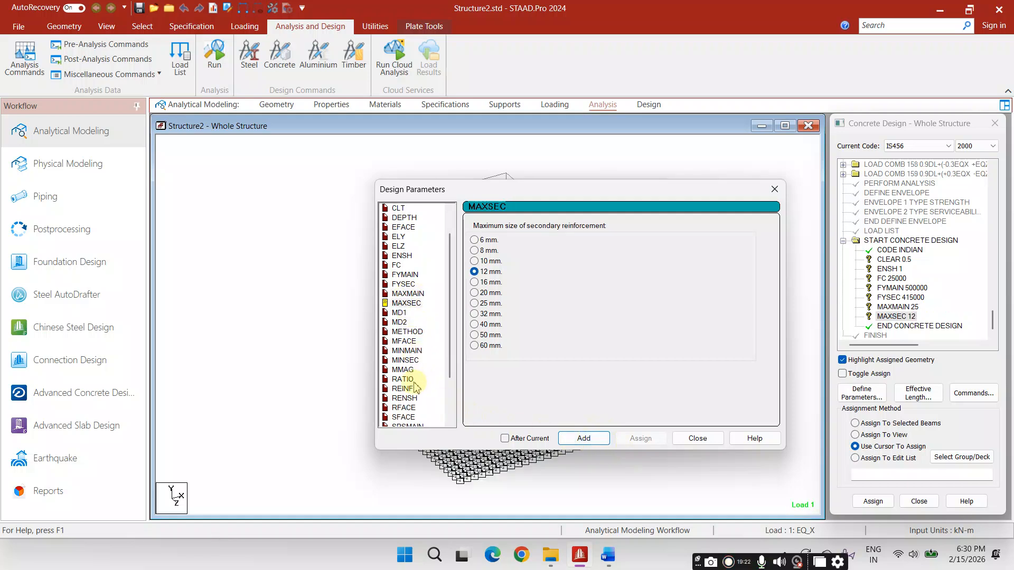
pyautogui.click(414, 351)
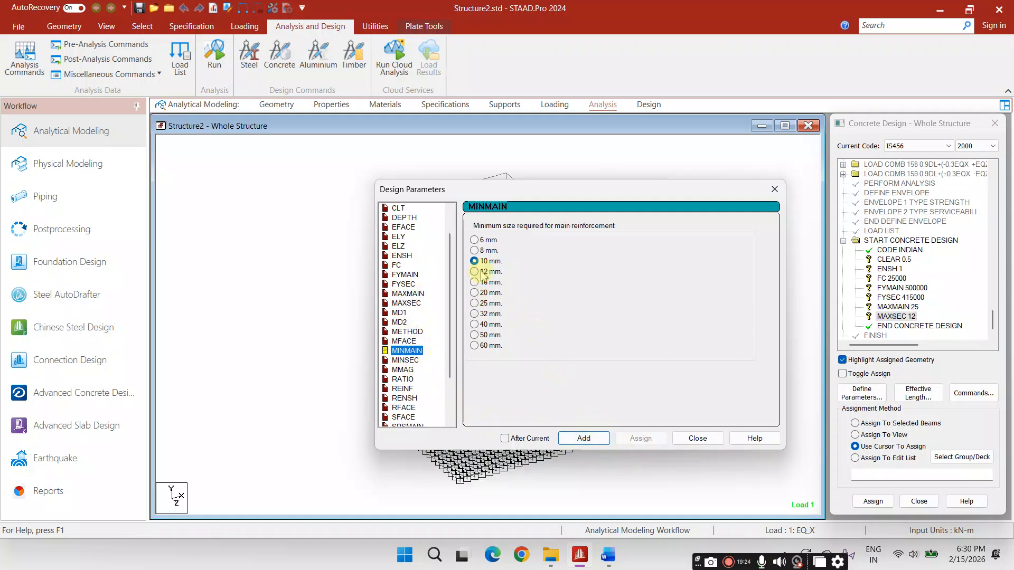
pyautogui.click(571, 440)
pyautogui.click(405, 361)
pyautogui.click(584, 438)
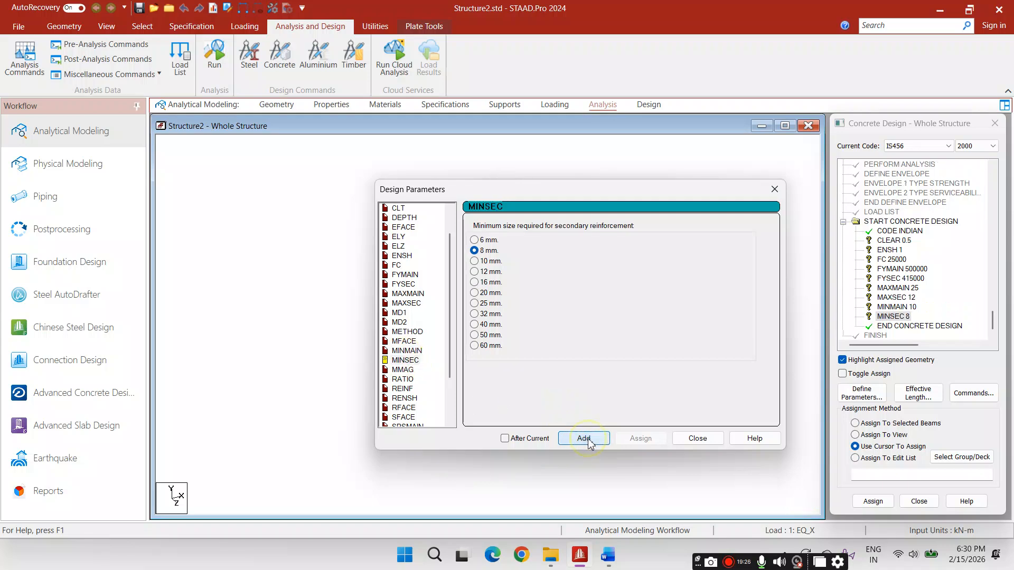
# Add the RENSH parameter with a distance of 1 m from the nearest support and finish defining parameters.
pyautogui.click(405, 399)
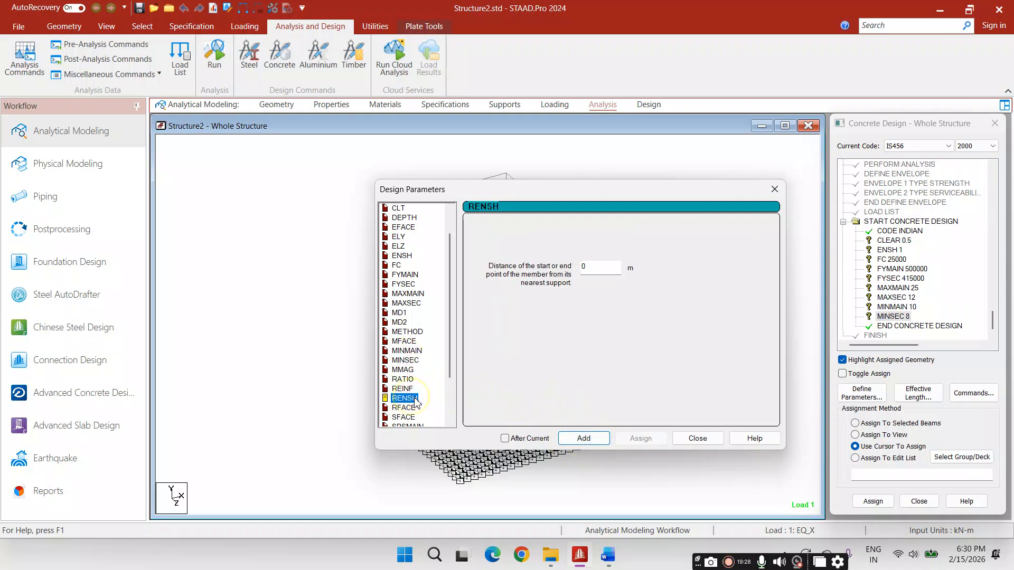
pyautogui.doubleClick(583, 266)
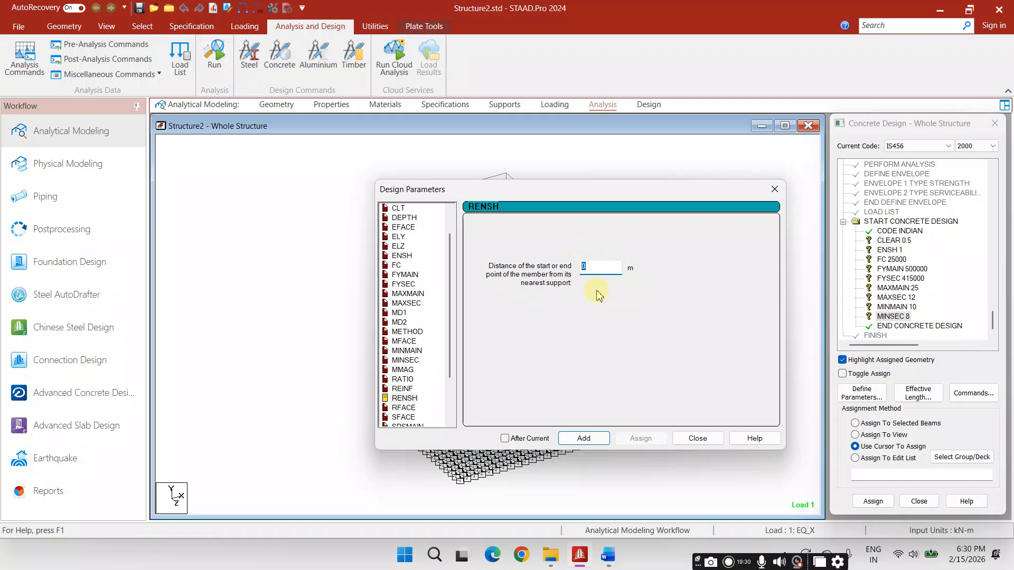
pyautogui.write('1')
pyautogui.click(584, 438)
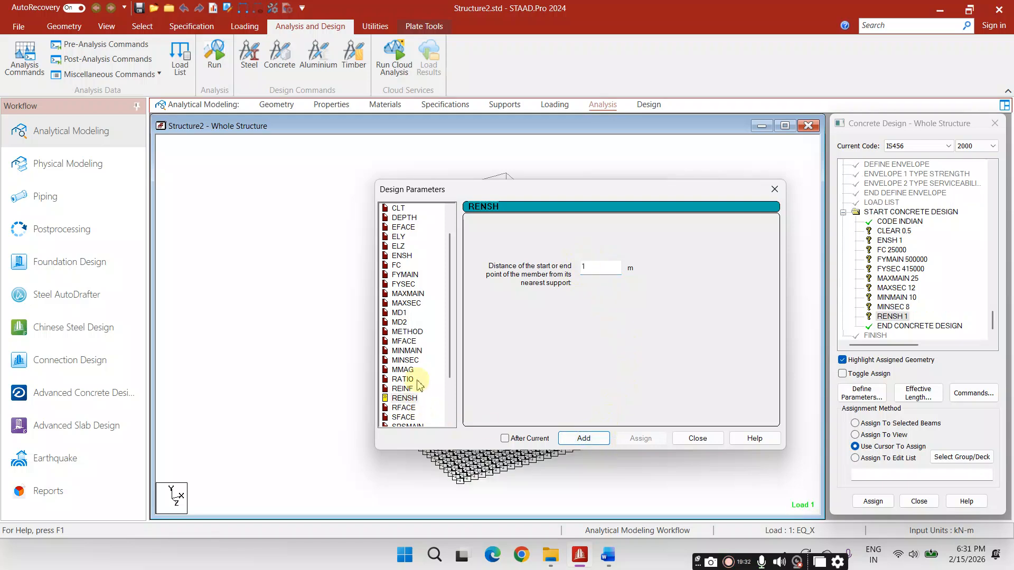
pyautogui.scroll(-2, 440, 418)
pyautogui.click(697, 438)
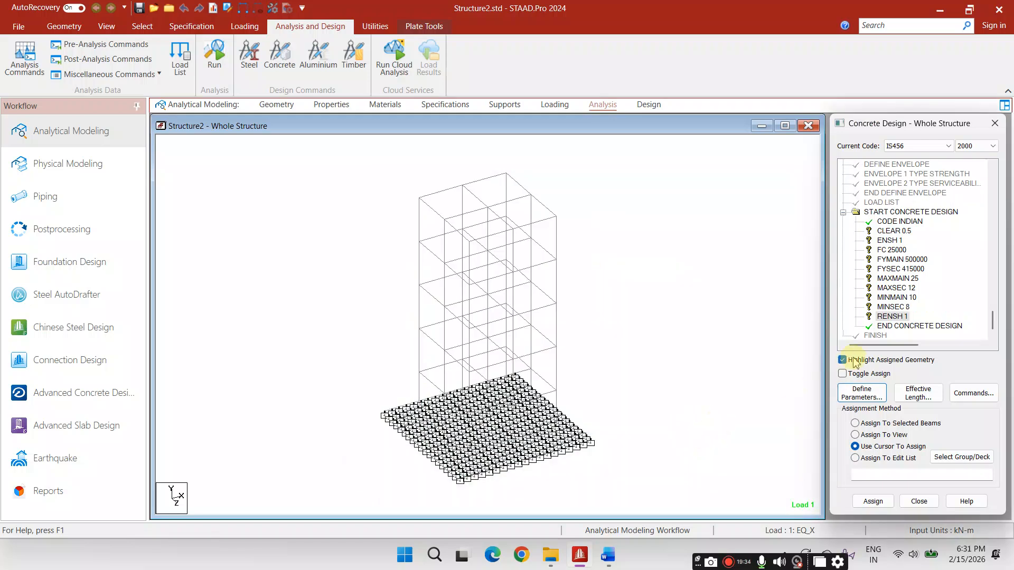
# Assign the CLEAR 0.5 and ENSH 1 parameters to the whole view.
pyautogui.click(898, 232)
pyautogui.click(890, 436)
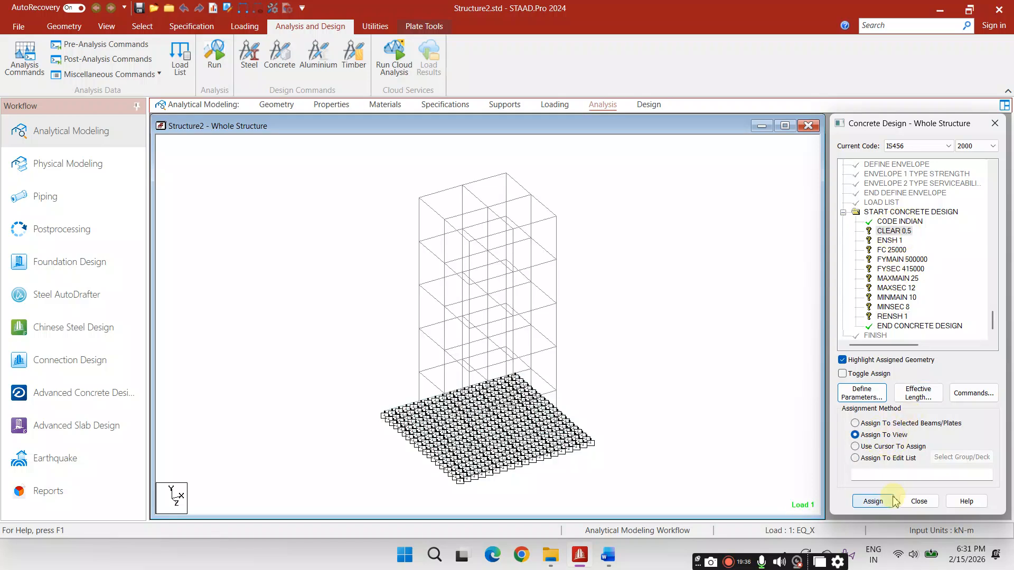
pyautogui.click(873, 501)
pyautogui.click(912, 353)
pyautogui.click(890, 240)
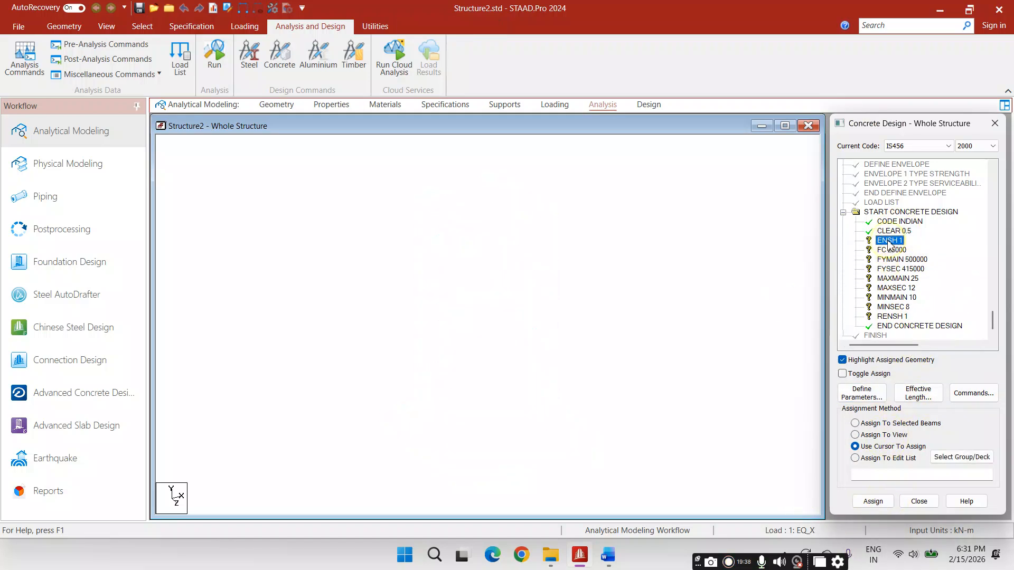
pyautogui.click(887, 435)
pyautogui.click(873, 501)
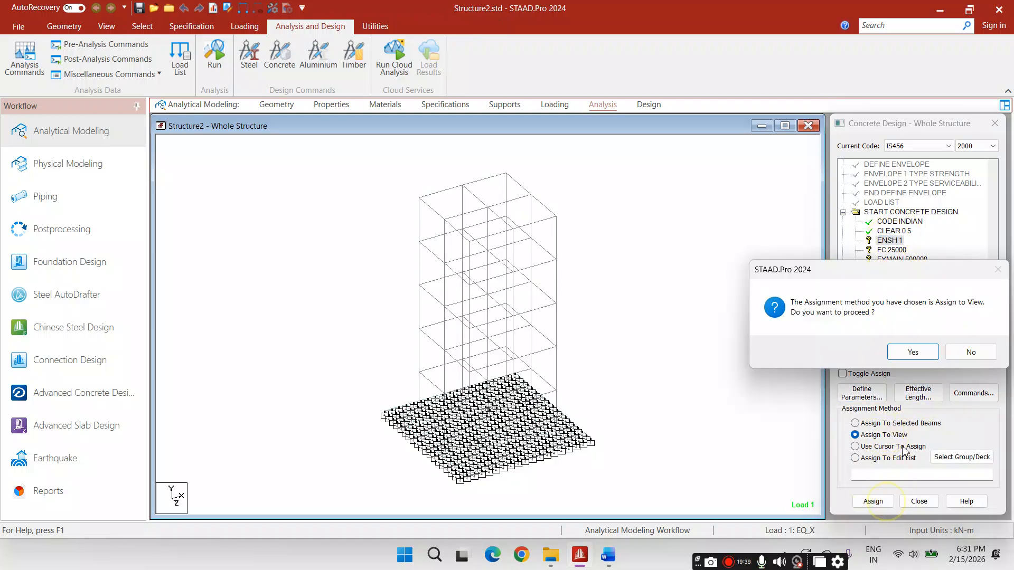
pyautogui.click(912, 351)
# Assign the FC 25000 and FYMAIN 500000 parameters to the whole view.
pyautogui.click(891, 250)
pyautogui.click(898, 435)
pyautogui.click(873, 502)
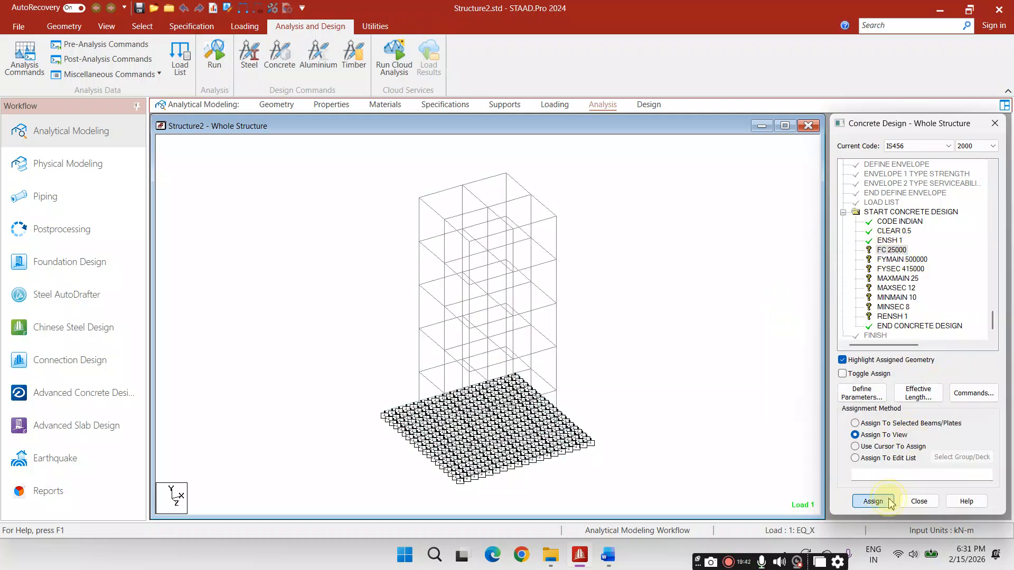
pyautogui.click(904, 355)
pyautogui.click(902, 260)
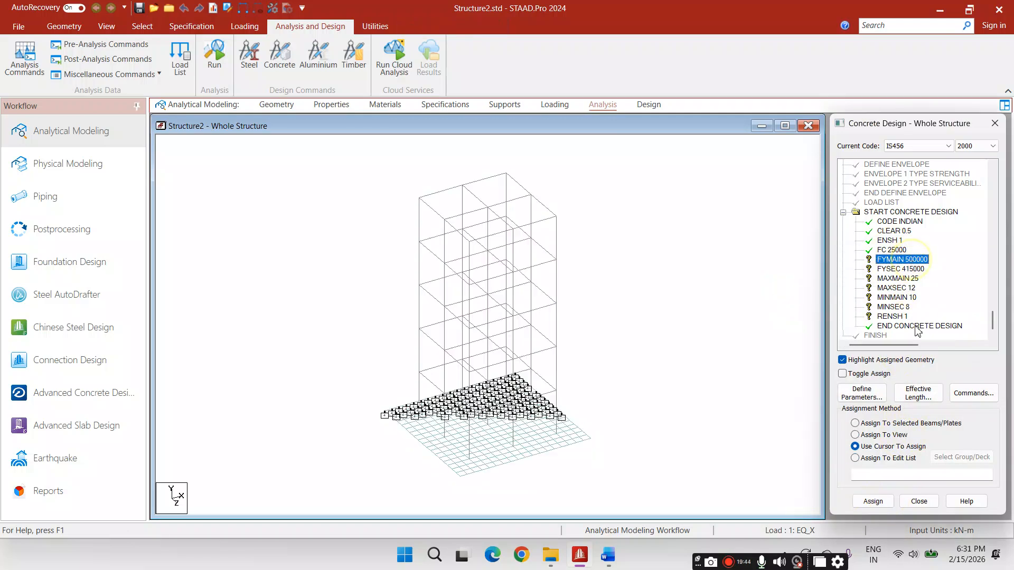
pyautogui.click(892, 436)
pyautogui.click(873, 501)
pyautogui.click(906, 352)
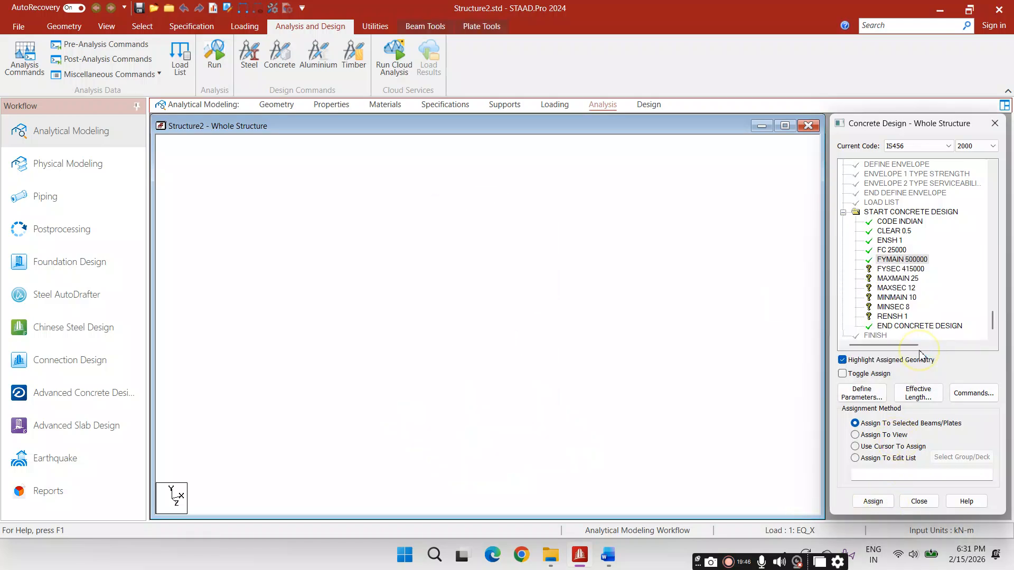
# Assign the FYSEC 415000 and MAXMAIN 25 parameters to the whole view.
pyautogui.click(901, 269)
pyautogui.click(898, 436)
pyautogui.click(888, 502)
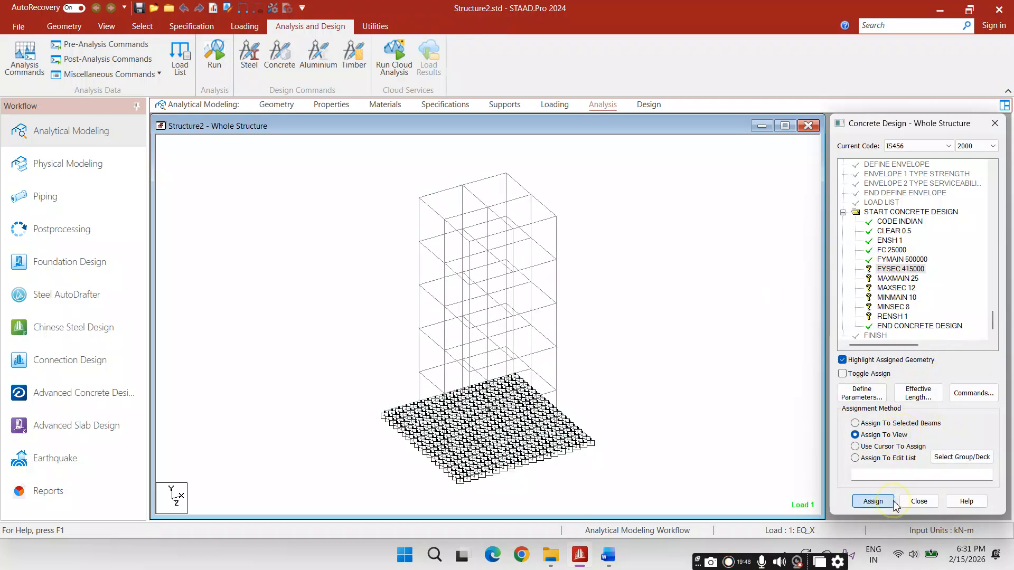
pyautogui.click(845, 353)
pyautogui.click(901, 280)
pyautogui.click(890, 436)
pyautogui.click(873, 502)
pyautogui.click(912, 352)
# Assign the MAXSEC 12 and MINMAIN 10 parameters to the whole view.
pyautogui.click(896, 288)
pyautogui.click(895, 435)
pyautogui.click(873, 501)
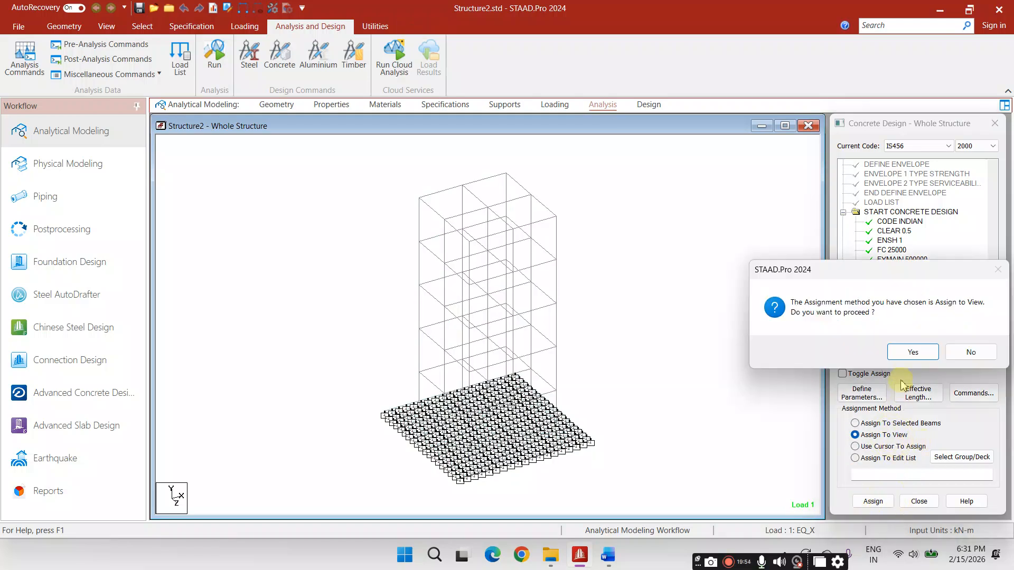
pyautogui.click(909, 351)
pyautogui.click(897, 308)
pyautogui.click(895, 436)
pyautogui.click(873, 501)
pyautogui.click(913, 353)
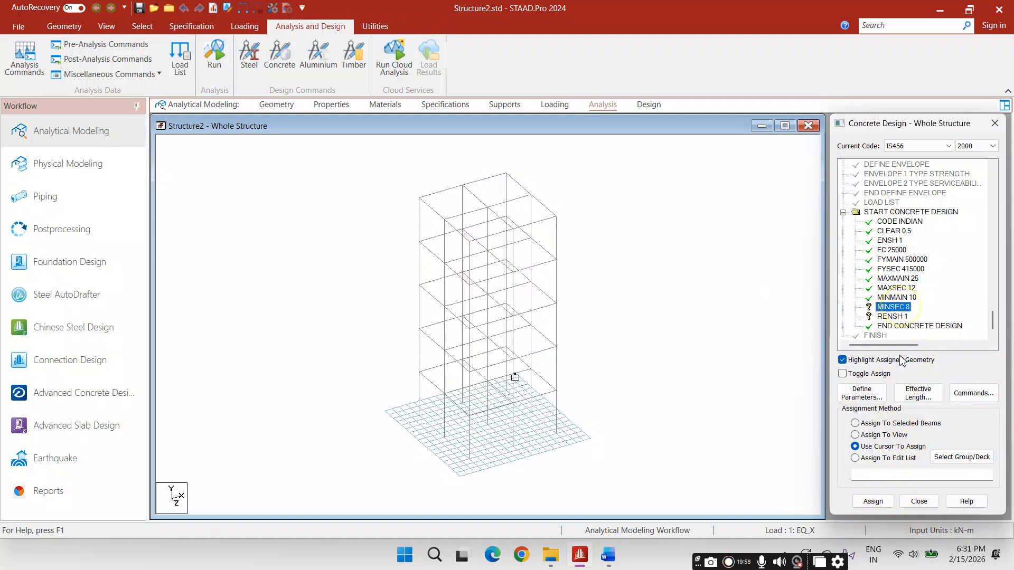
# Assign the MINSEC 8 and RENSH 1 parameters to the whole view.
pyautogui.click(879, 436)
pyautogui.click(873, 501)
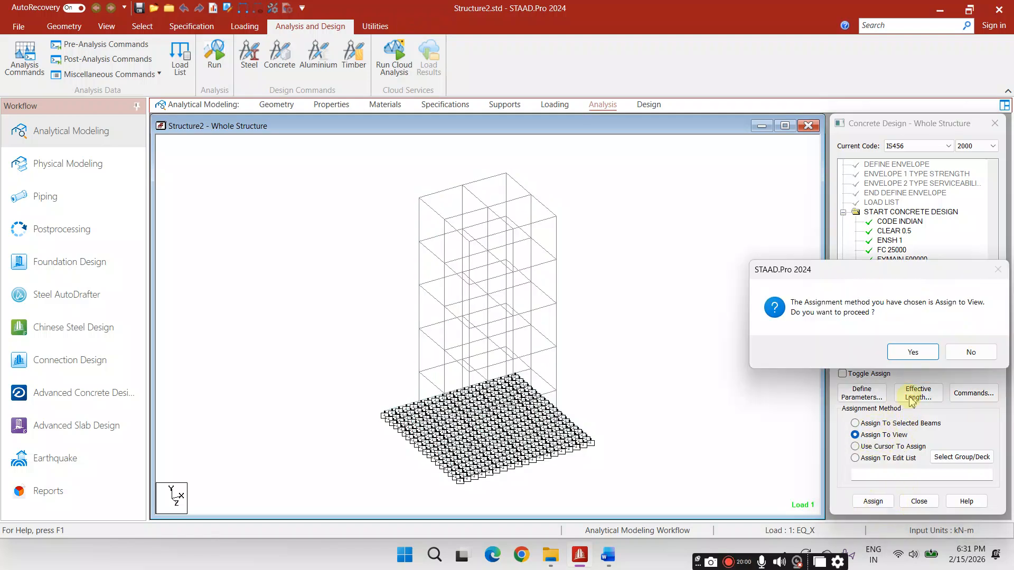
pyautogui.click(911, 351)
pyautogui.click(893, 316)
pyautogui.click(893, 436)
pyautogui.click(873, 502)
pyautogui.click(911, 352)
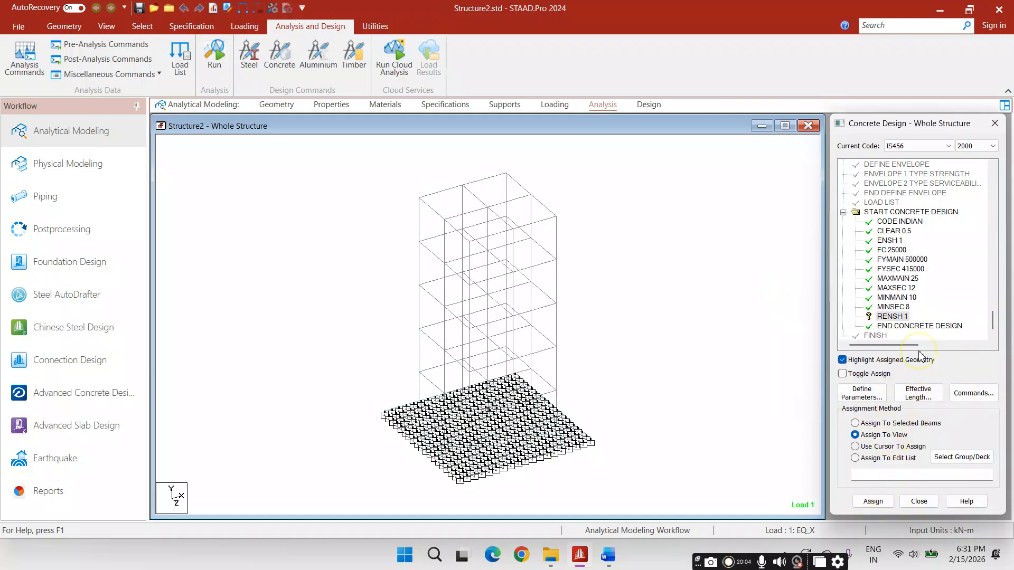
# Add the concrete design commands DESIGN BEAM, DESIGN SLAB/ELEMENT and TAKE OFF.
pyautogui.click(972, 393)
pyautogui.click(806, 423)
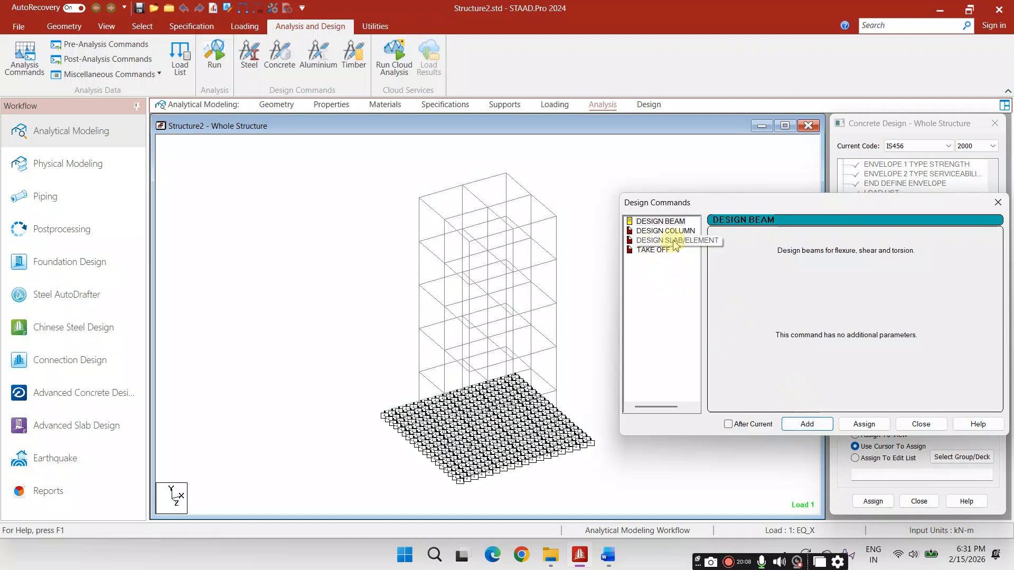
pyautogui.click(655, 240)
pyautogui.click(654, 250)
pyautogui.click(807, 424)
pyautogui.click(921, 425)
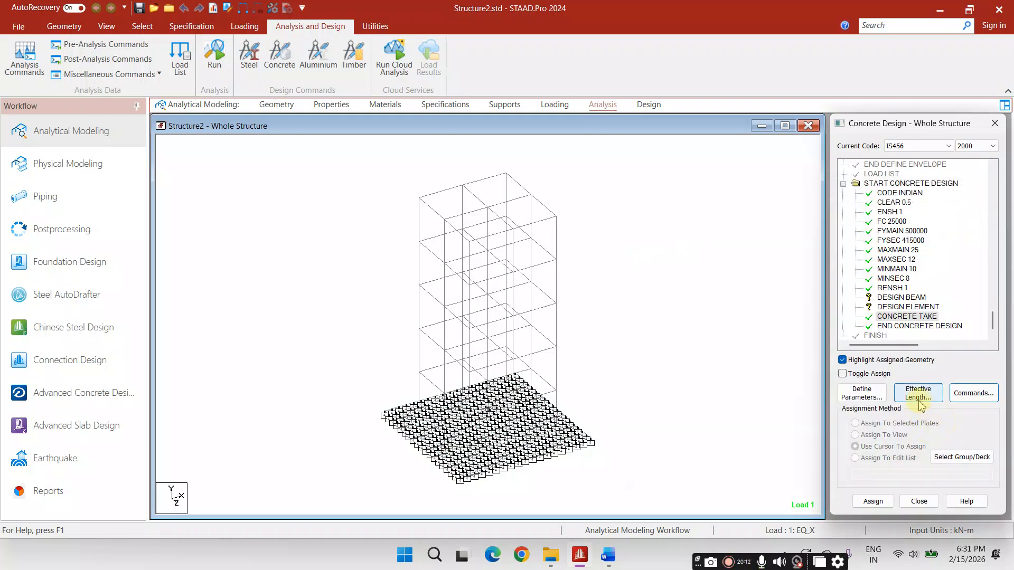
# Assign the DESIGN BEAM command to all beams at the raft level, selecting them in an elevation view.
pyautogui.click(902, 297)
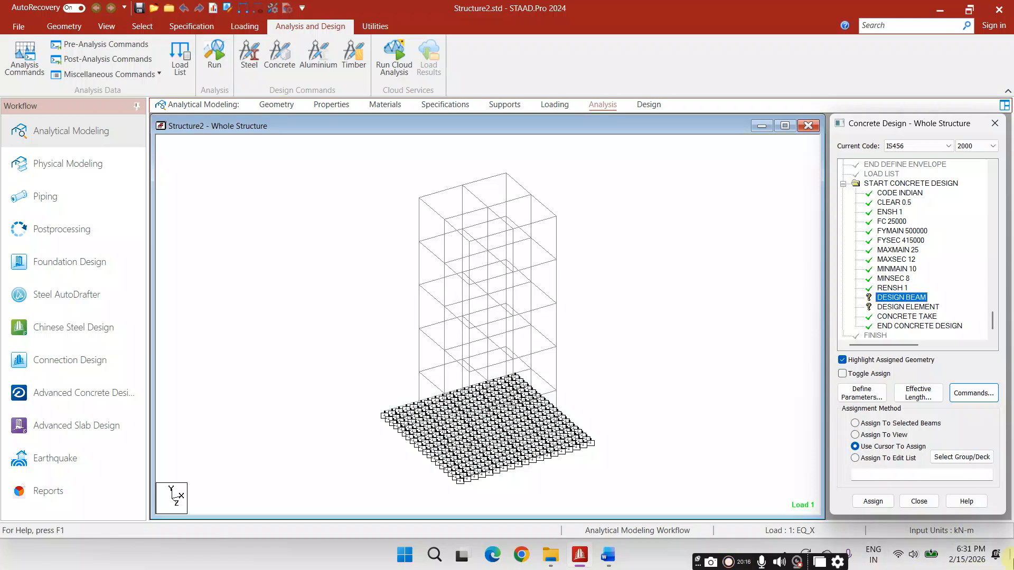
pyautogui.click(106, 25)
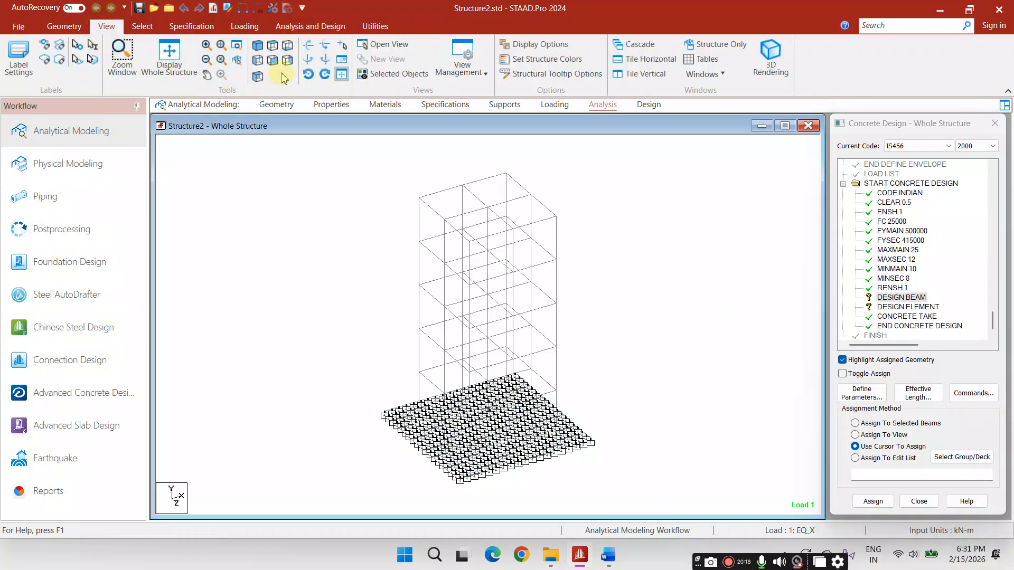
pyautogui.click(273, 60)
pyautogui.moveTo(384, 477); pyautogui.dragTo(600, 497)
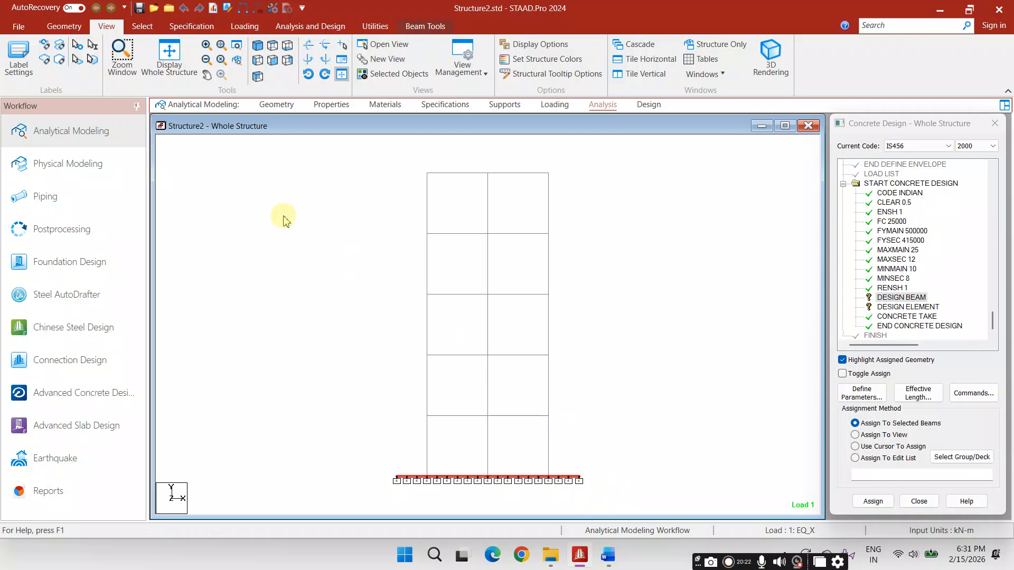
pyautogui.click(258, 46)
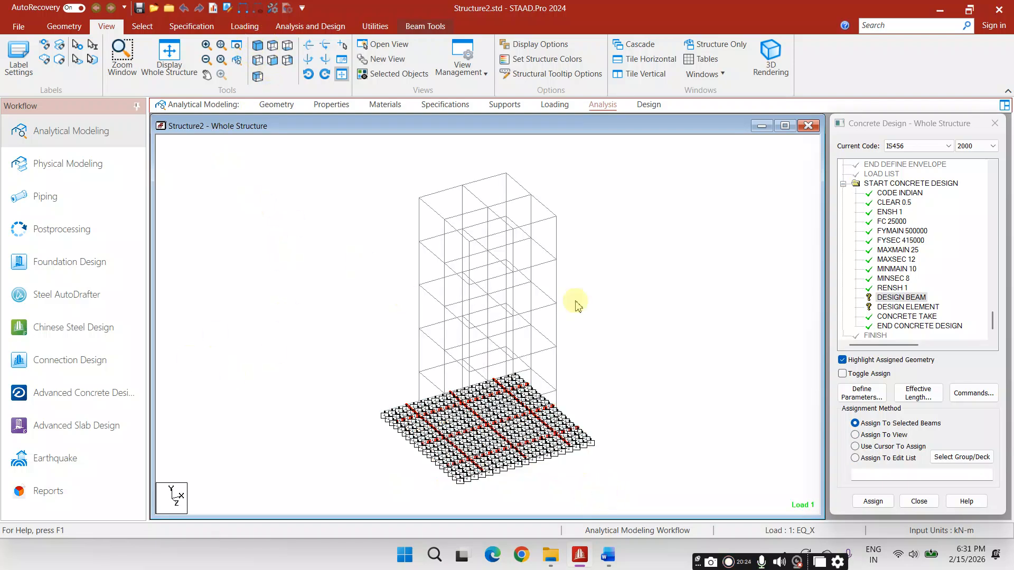
pyautogui.click(873, 500)
pyautogui.click(913, 357)
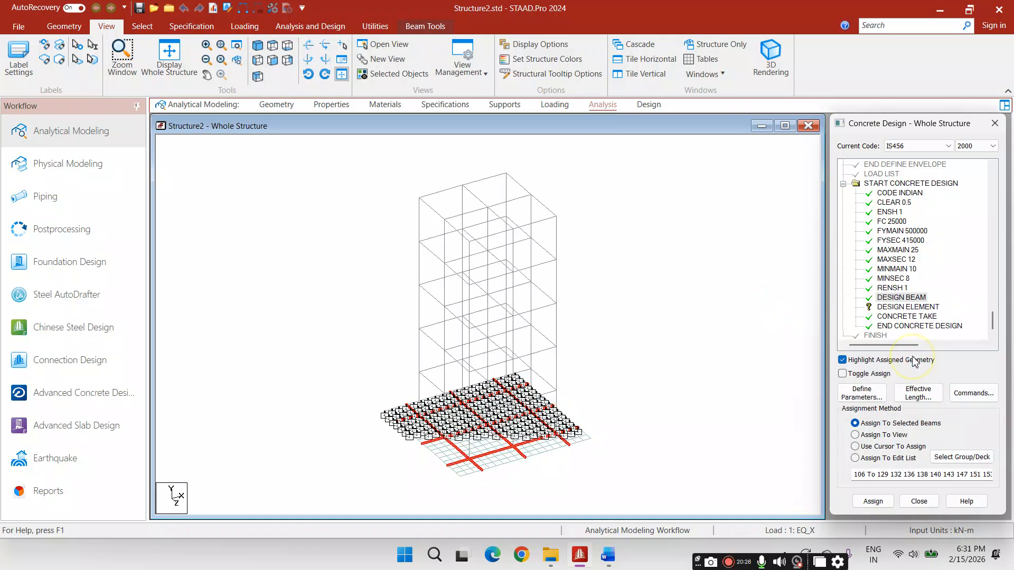
# Assign the DESIGN ELEMENT command to all raft plates using the Assign To View method.
pyautogui.click(910, 307)
pyautogui.click(883, 436)
pyautogui.click(873, 501)
pyautogui.click(912, 351)
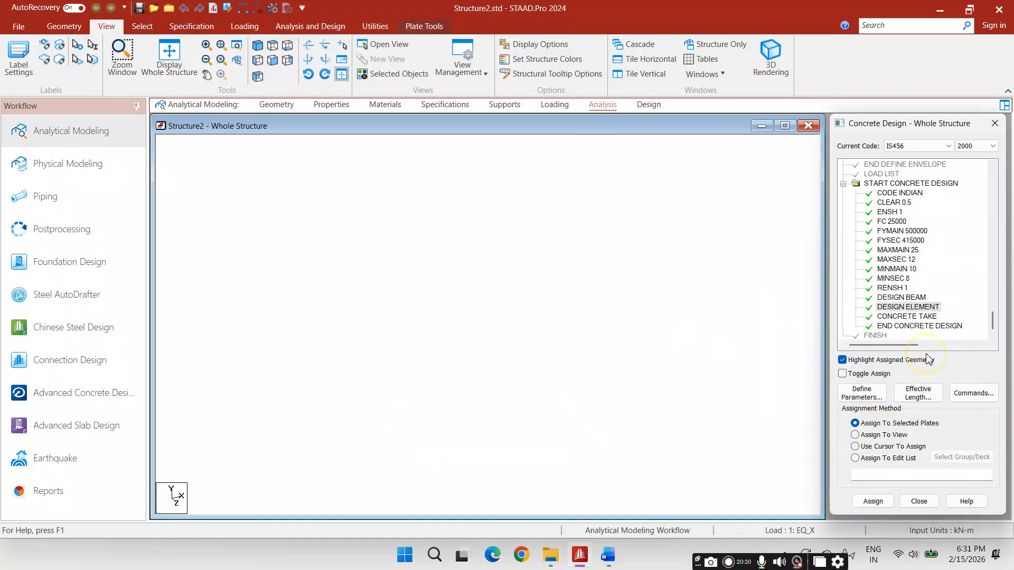
# Run the analysis and concrete design, then open the output file.
pyautogui.click(304, 27)
pyautogui.click(214, 56)
pyautogui.click(494, 354)
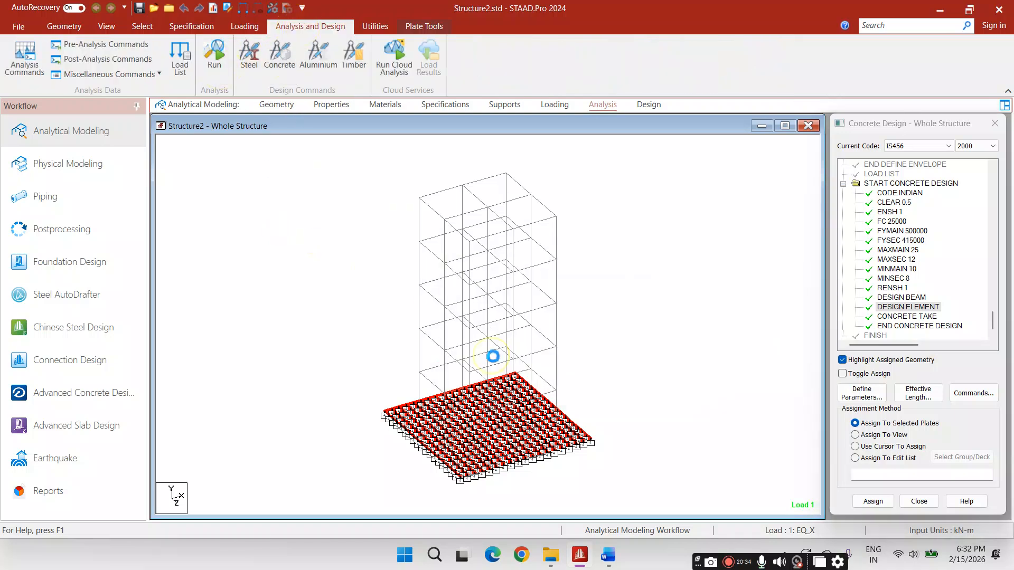
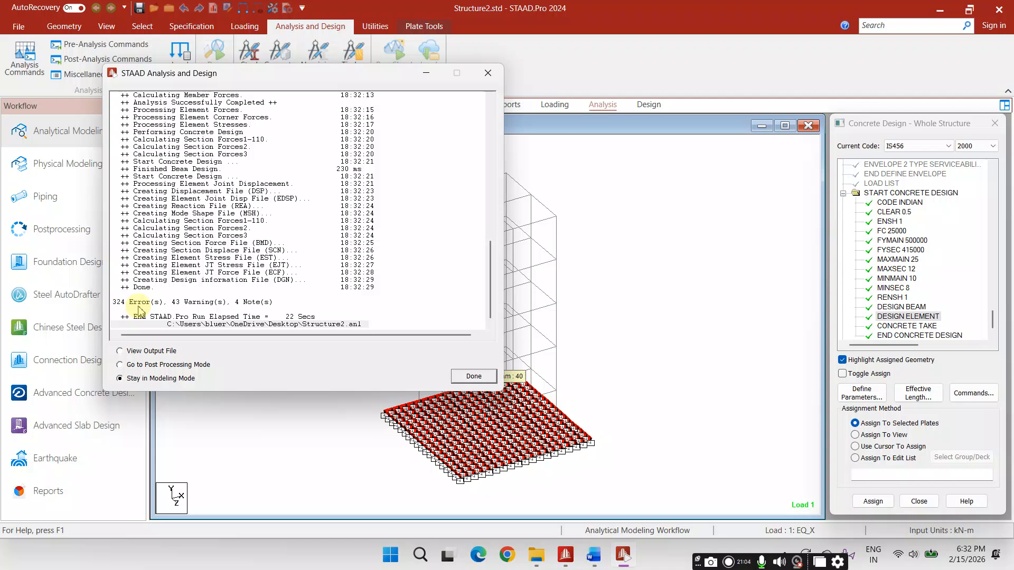
pyautogui.click(473, 377)
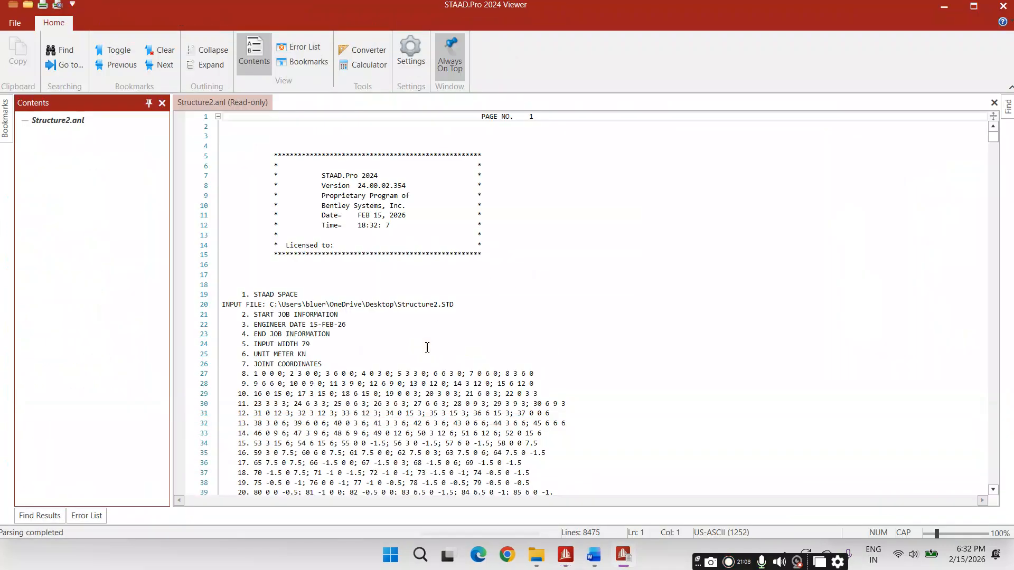
# Examine the output file's error list, checking the beam detailing warnings and the plate element design errors.
pyautogui.click(531, 469)
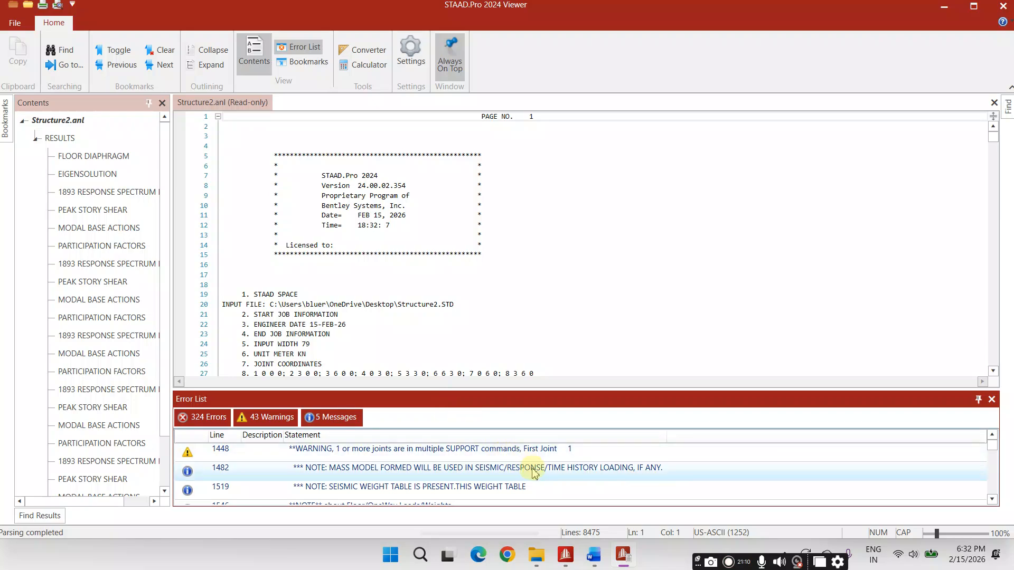
pyautogui.scroll(-2, 545, 470)
pyautogui.scroll(-3, 545, 468)
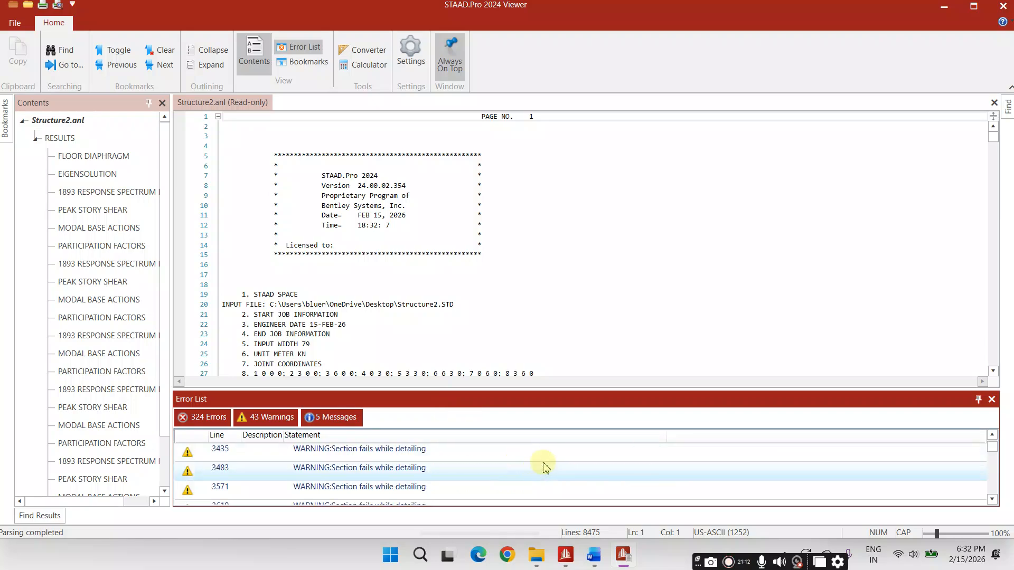
pyautogui.click(428, 478)
pyautogui.doubleClick(411, 474)
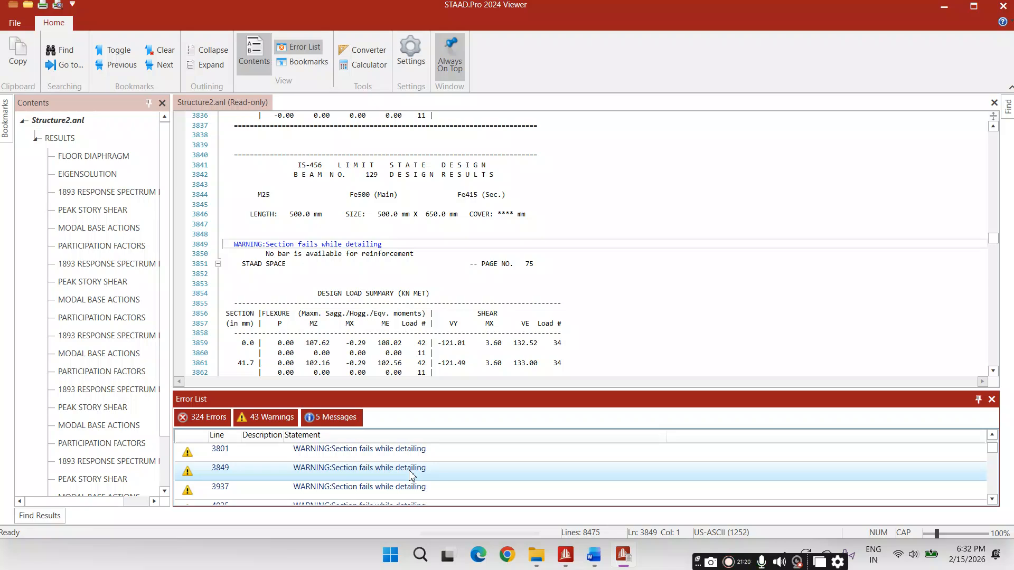
pyautogui.scroll(-10, 412, 472)
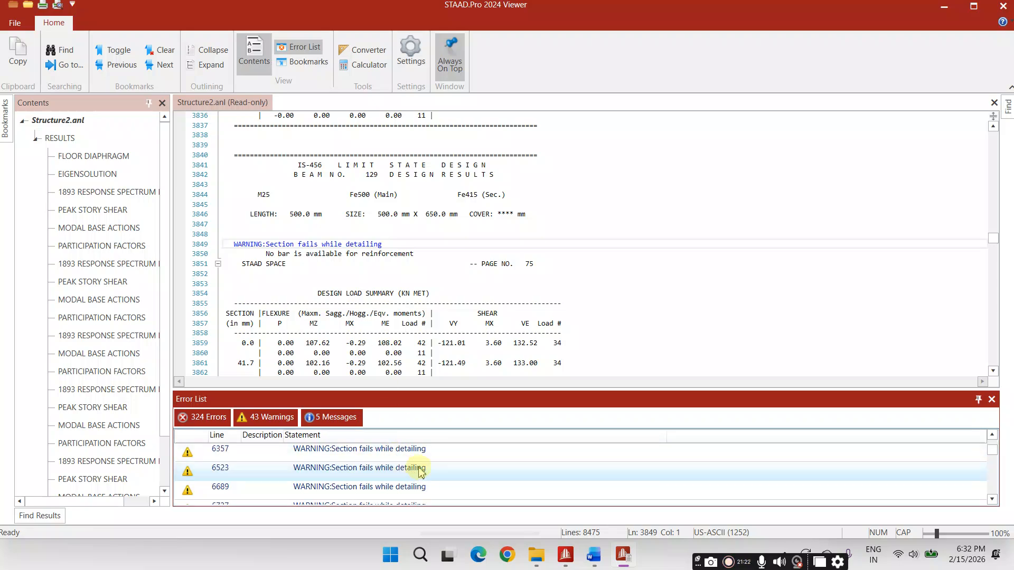
pyautogui.click(423, 471)
pyautogui.scroll(-9, 422, 470)
pyautogui.click(423, 470)
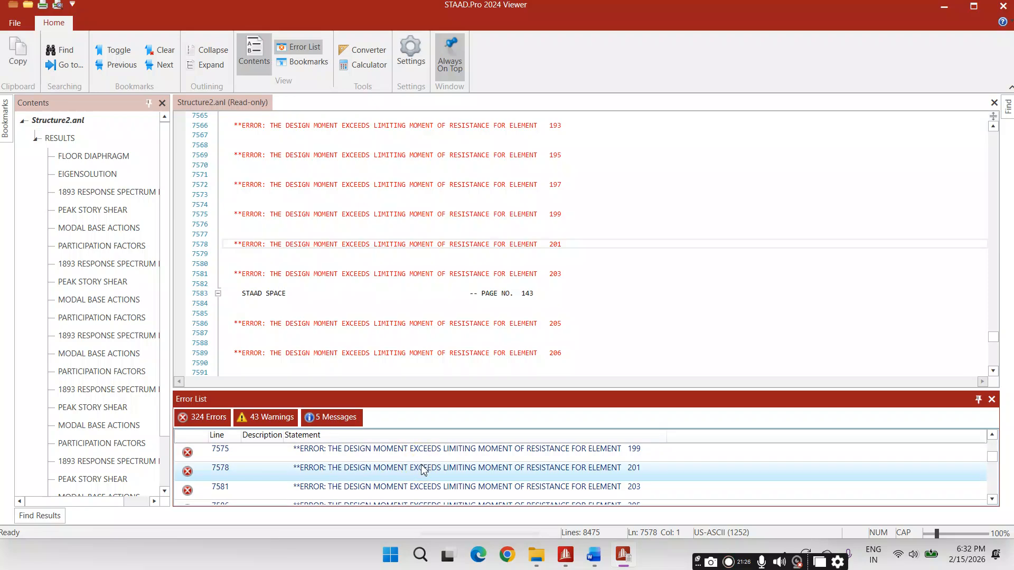
pyautogui.scroll(-5, 422, 469)
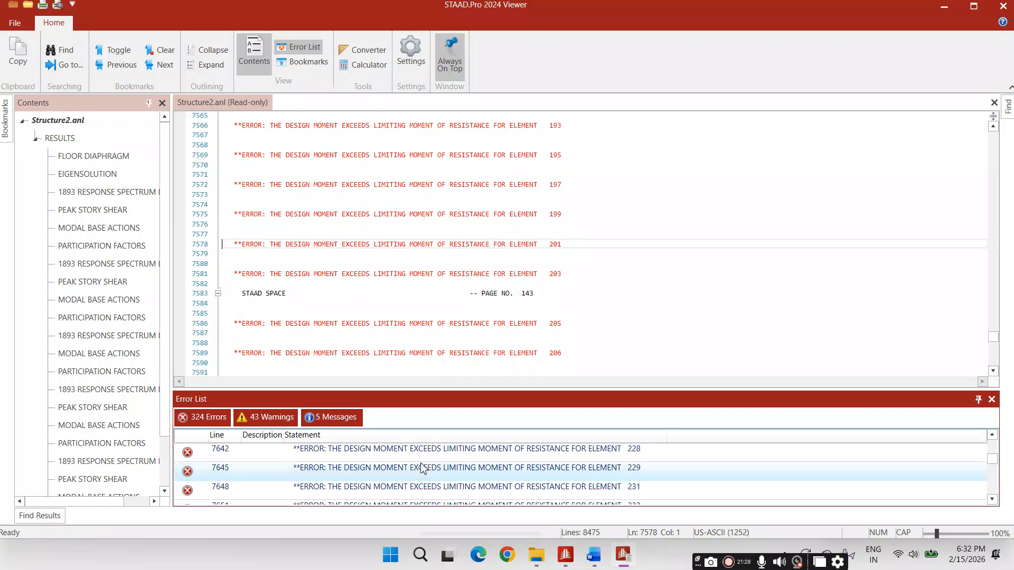
# Examine the rest of the plate element design errors in the error list, and close the output file.
pyautogui.scroll(-6, 423, 468)
pyautogui.scroll(-20, 422, 469)
pyautogui.scroll(-20, 420, 468)
pyautogui.scroll(-3, 420, 469)
pyautogui.scroll(5, 417, 468)
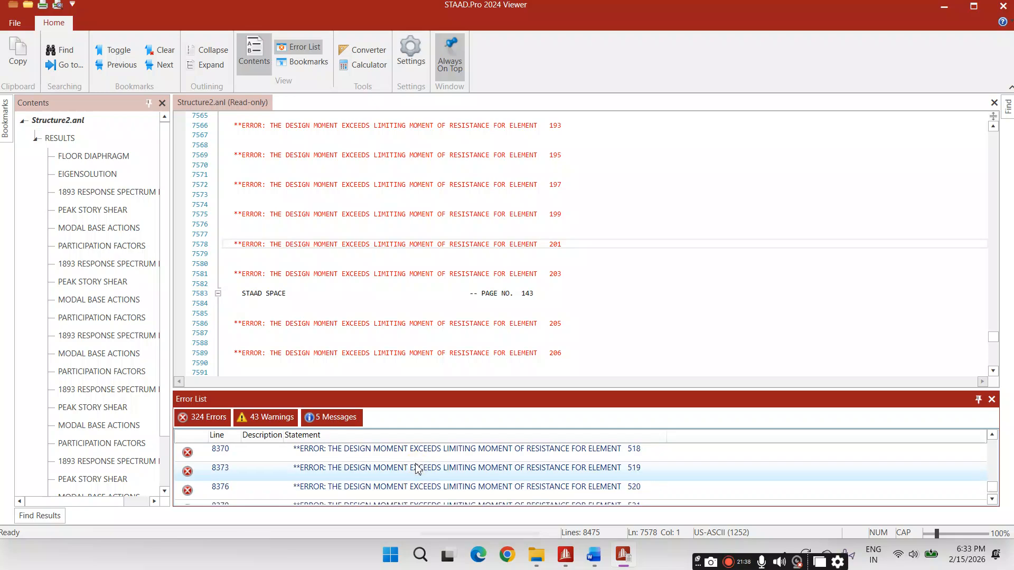
pyautogui.click(994, 103)
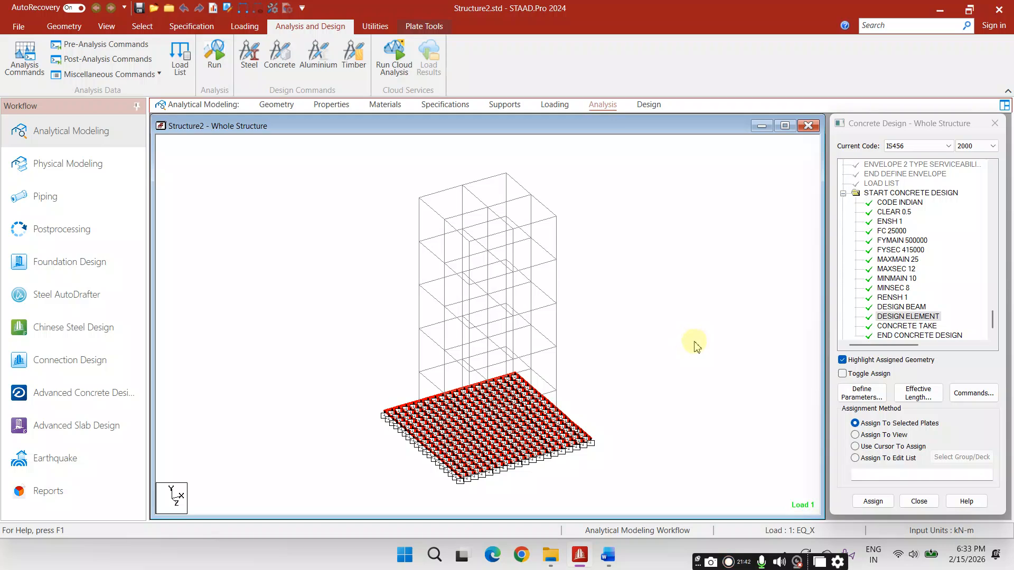
# Set the CLEAR cover parameter to 0.05 for all members in the command file's concrete design block, and save the file.
pyautogui.click(341, 237)
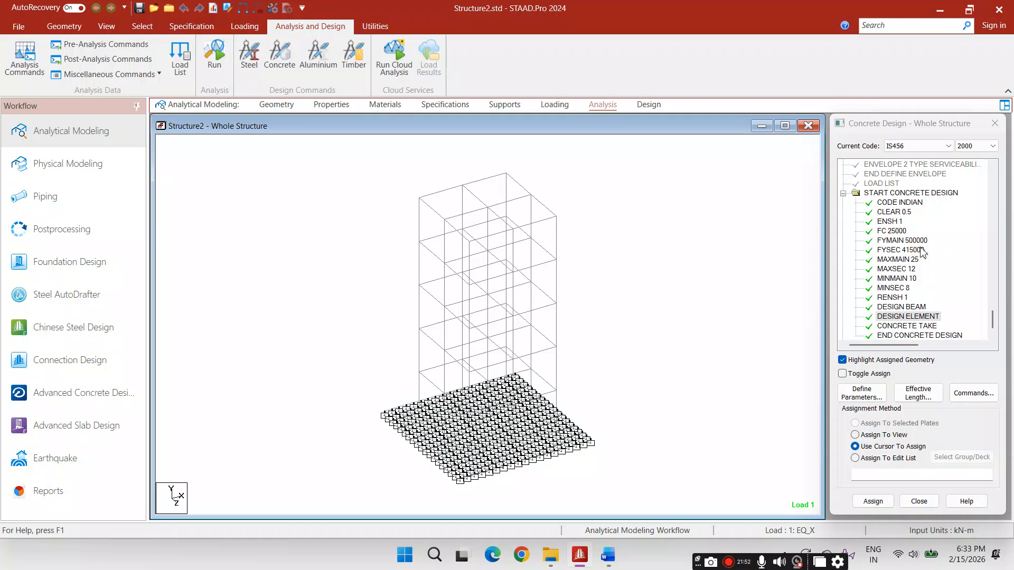
pyautogui.click(894, 212)
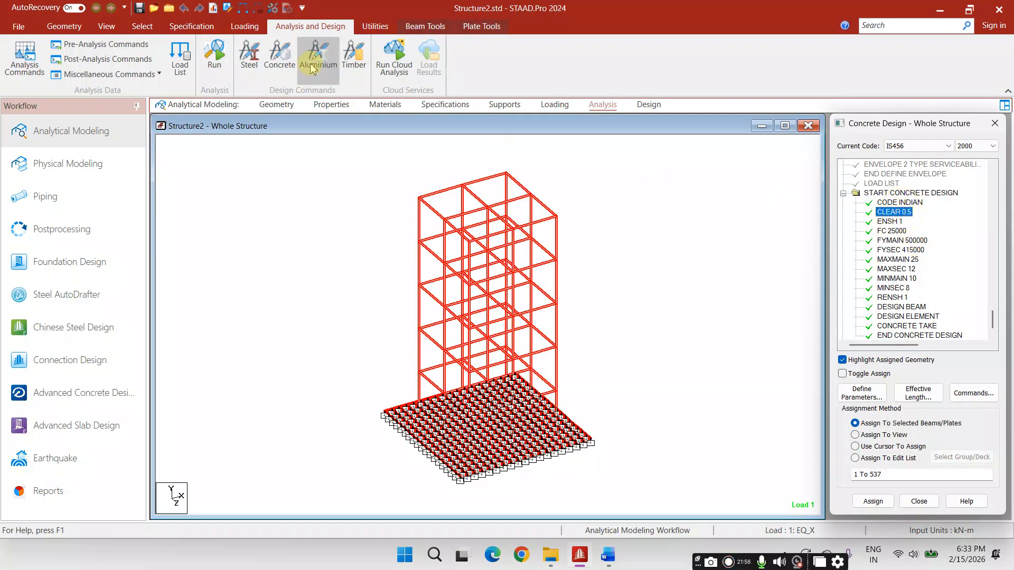
pyautogui.click(373, 28)
pyautogui.click(352, 61)
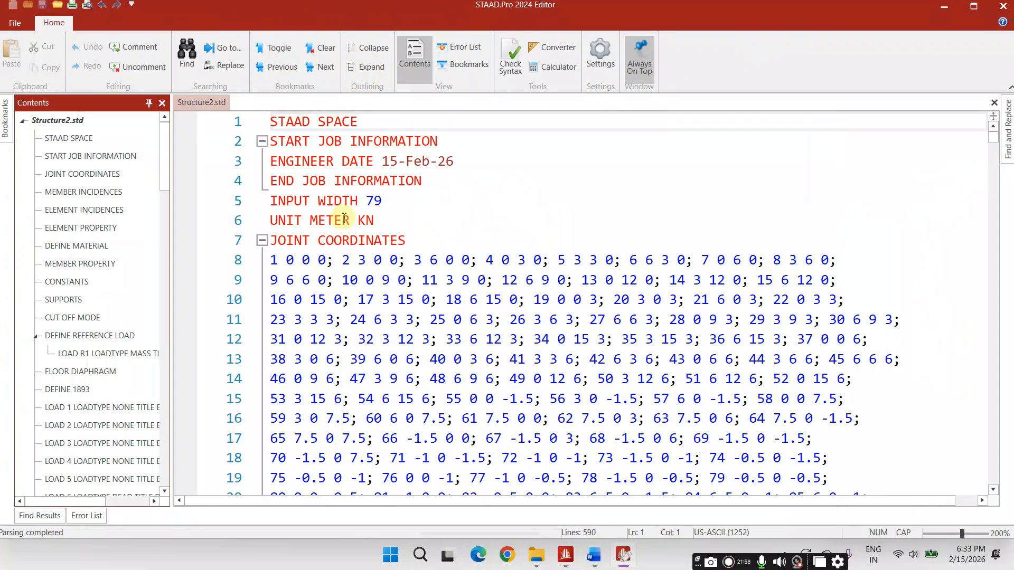
pyautogui.scroll(-7, 102, 395)
pyautogui.scroll(-20, 102, 396)
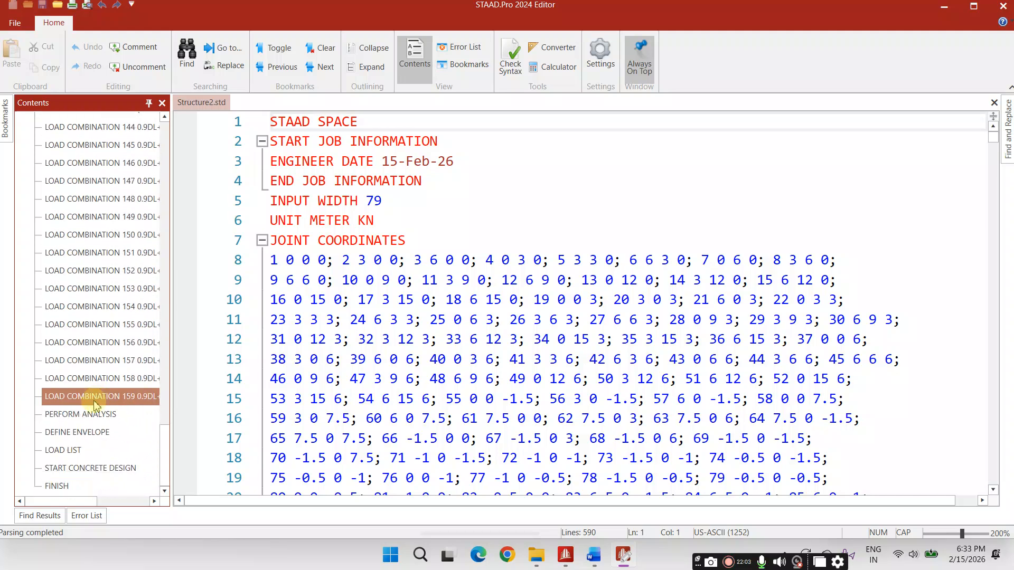
pyautogui.click(95, 468)
pyautogui.click(335, 347)
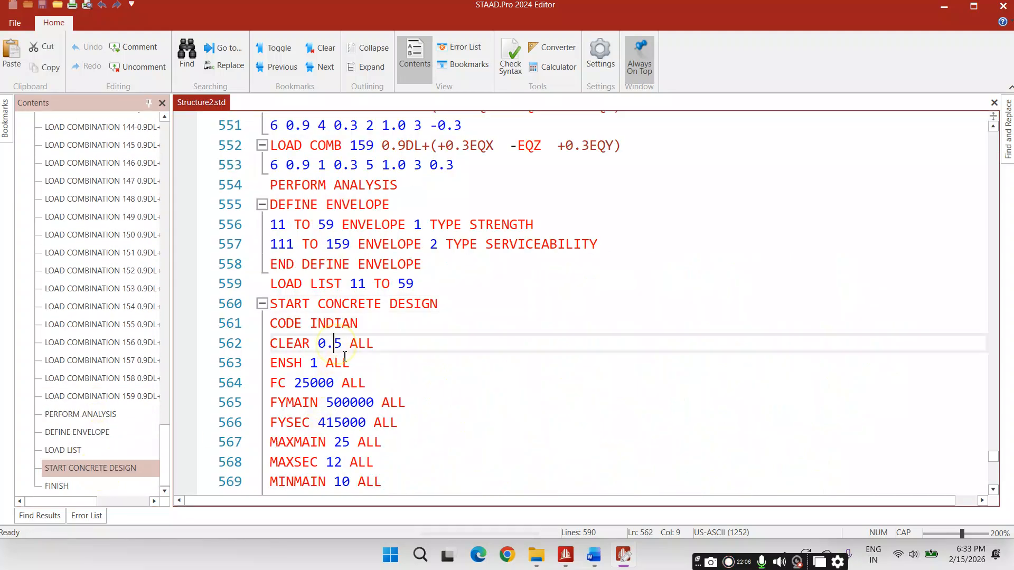
pyautogui.write('0')
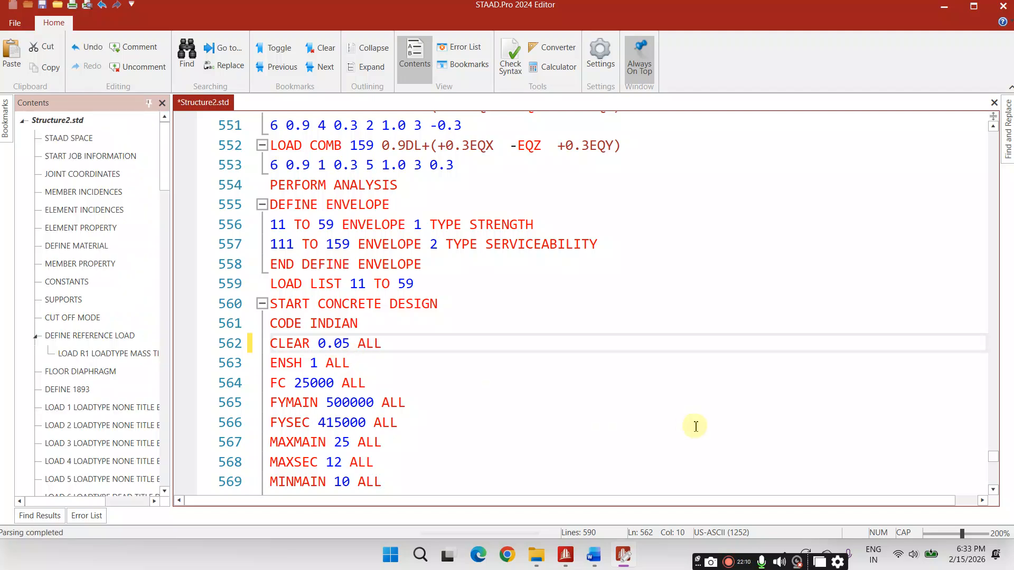
pyautogui.click(994, 103)
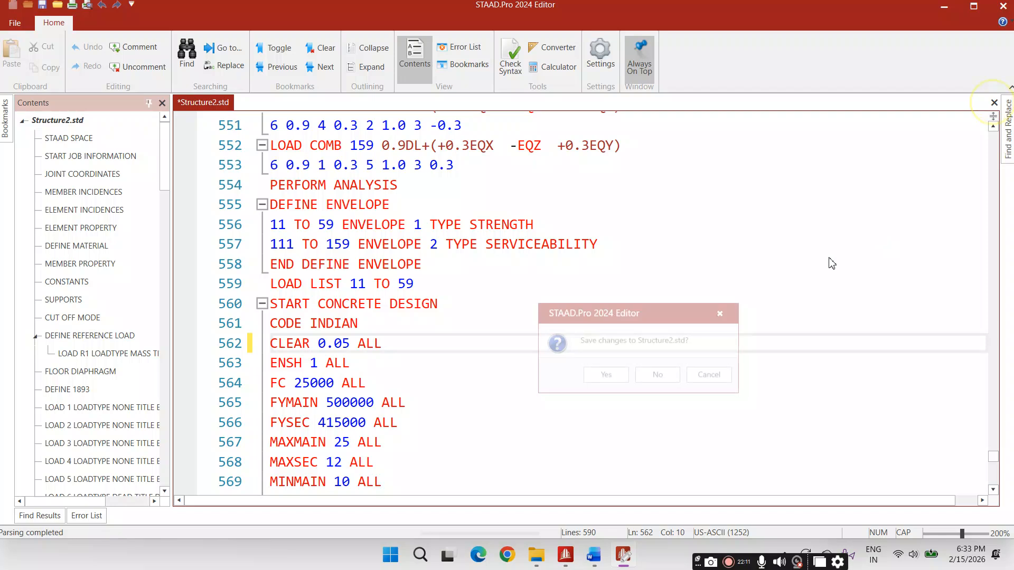
pyautogui.click(627, 373)
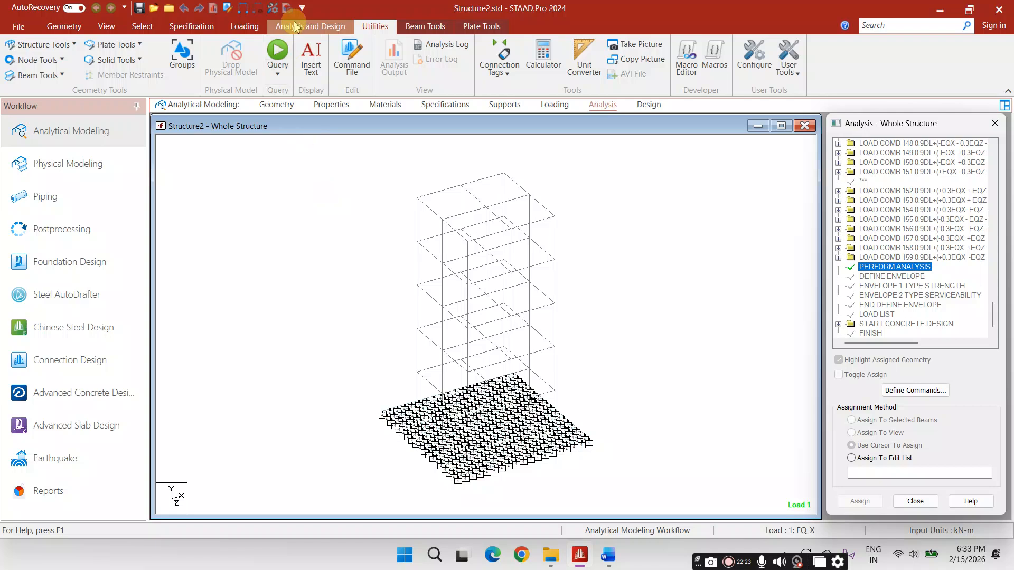
# Rerun the analysis and concrete design, and open the output file.
pyautogui.click(294, 26)
pyautogui.click(215, 52)
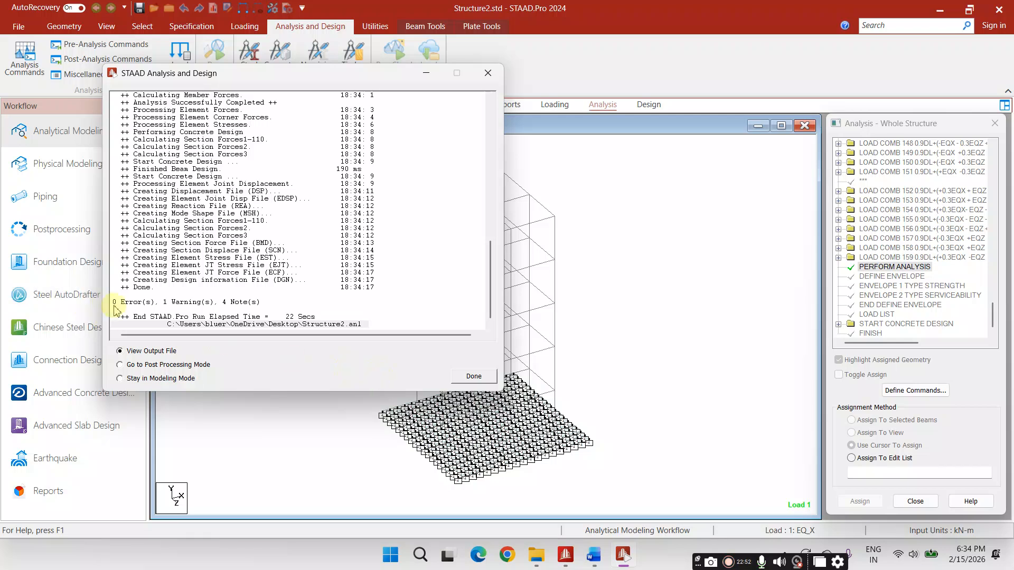
pyautogui.click(474, 376)
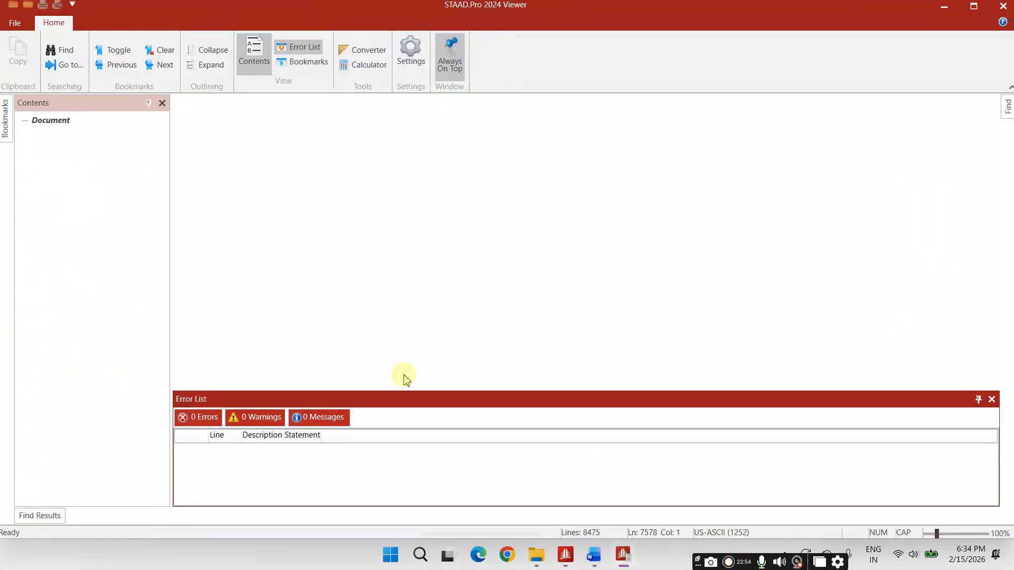
# Examine the IS 456 beam design results in the concrete design section, comparing required and provided reinforcement for the raft beams.
pyautogui.scroll(-13, 365, 381)
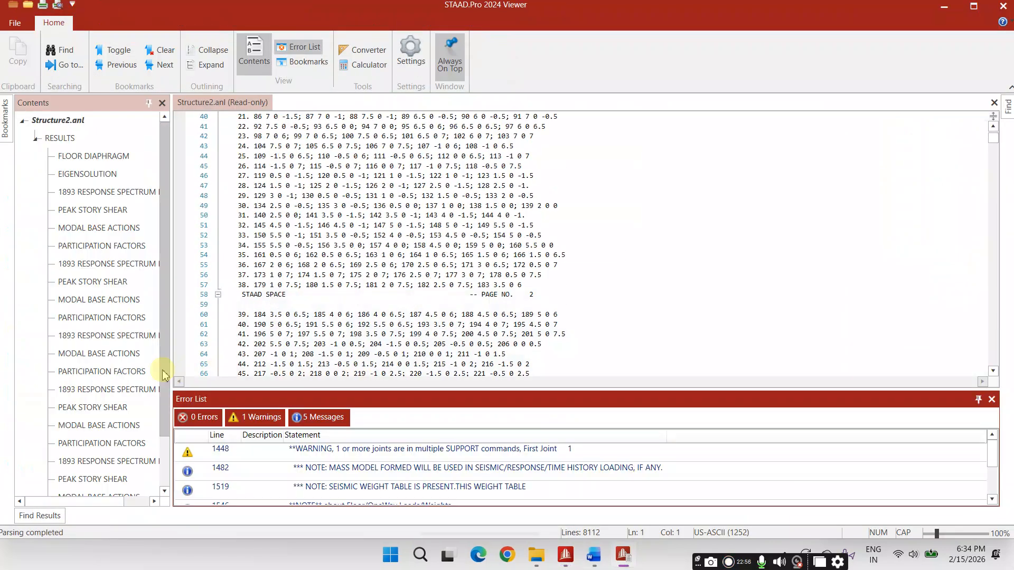
pyautogui.scroll(-5, 143, 376)
pyautogui.click(93, 468)
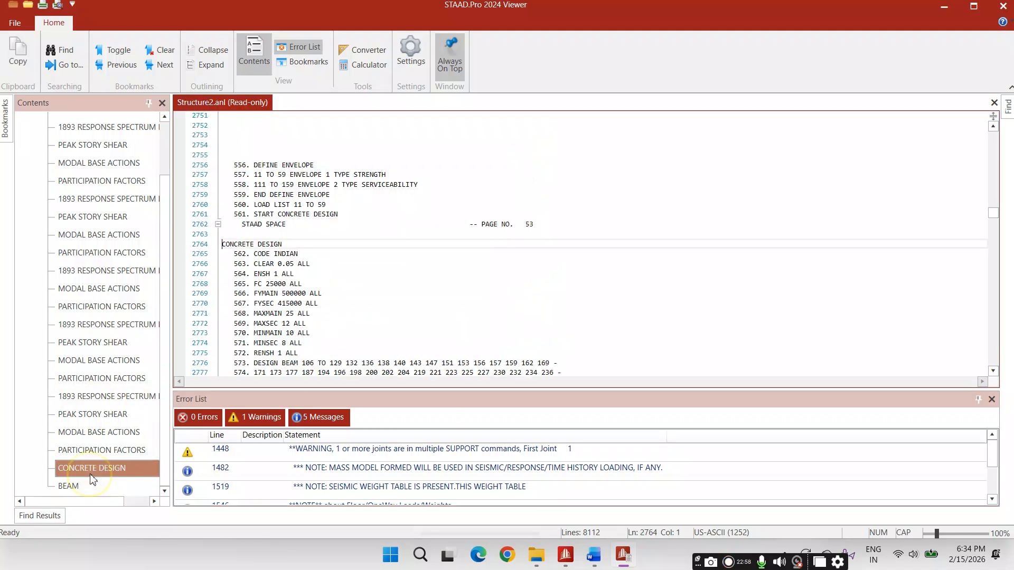
pyautogui.scroll(-2, 402, 478)
pyautogui.scroll(-11, 412, 290)
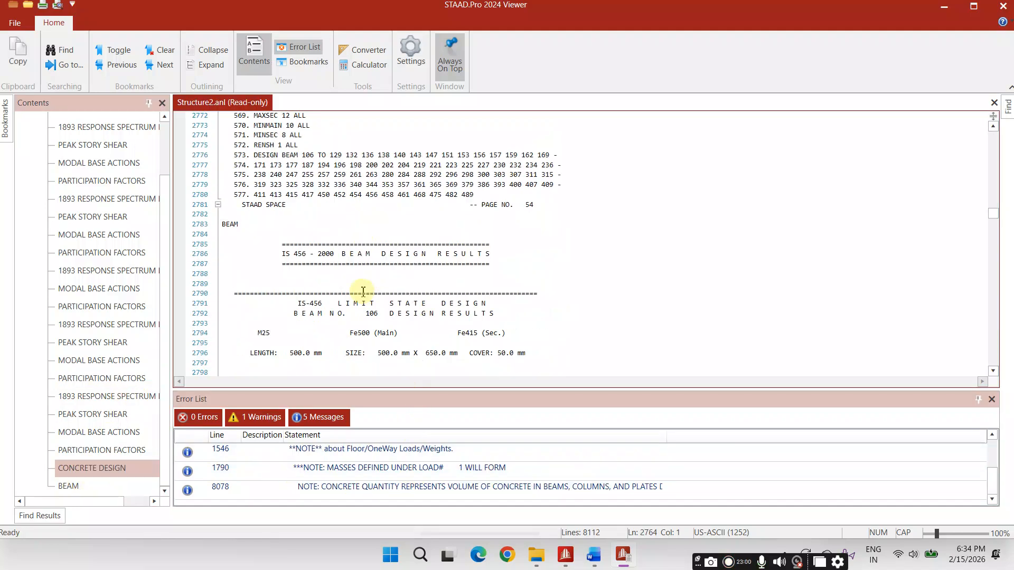
pyautogui.scroll(-20, 365, 264)
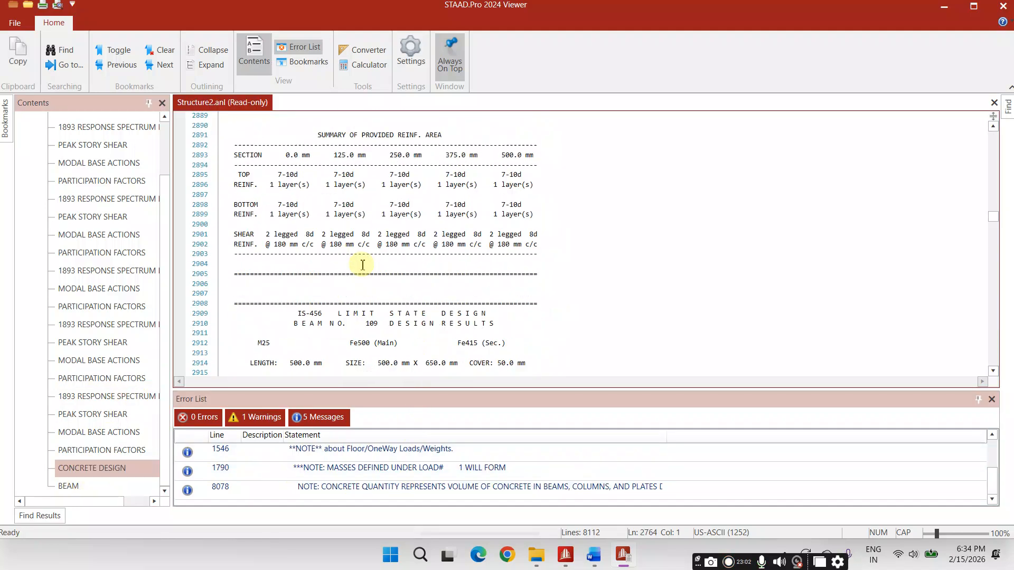
pyautogui.scroll(-20, 363, 264)
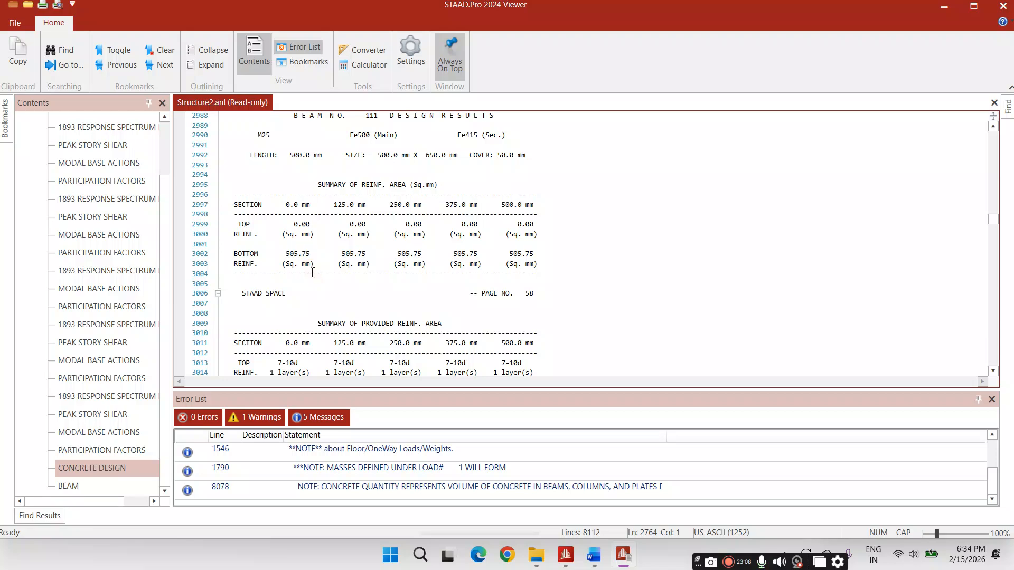
pyautogui.scroll(3, 313, 272)
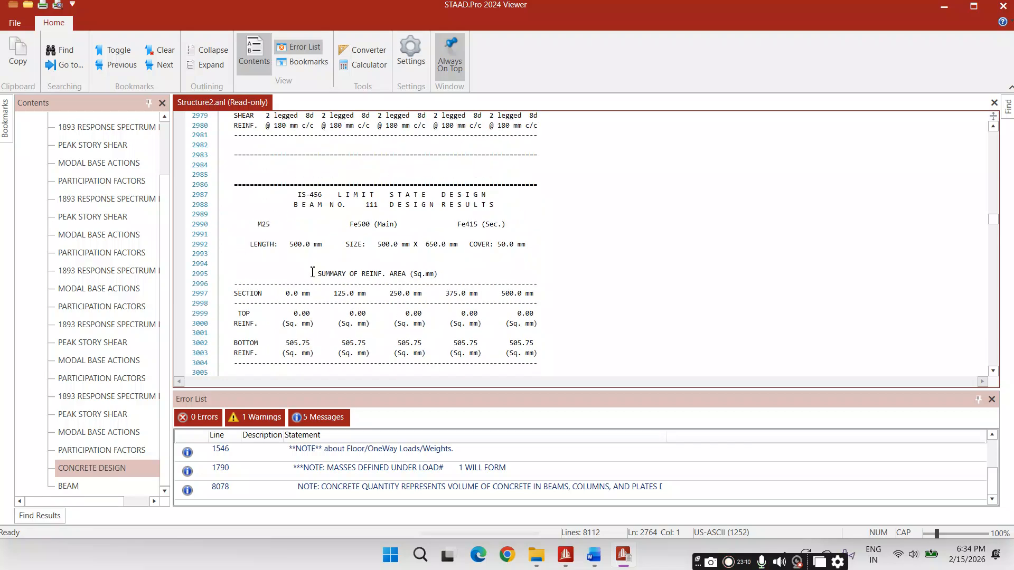
pyautogui.scroll(-2, 313, 272)
pyautogui.scroll(-2, 312, 272)
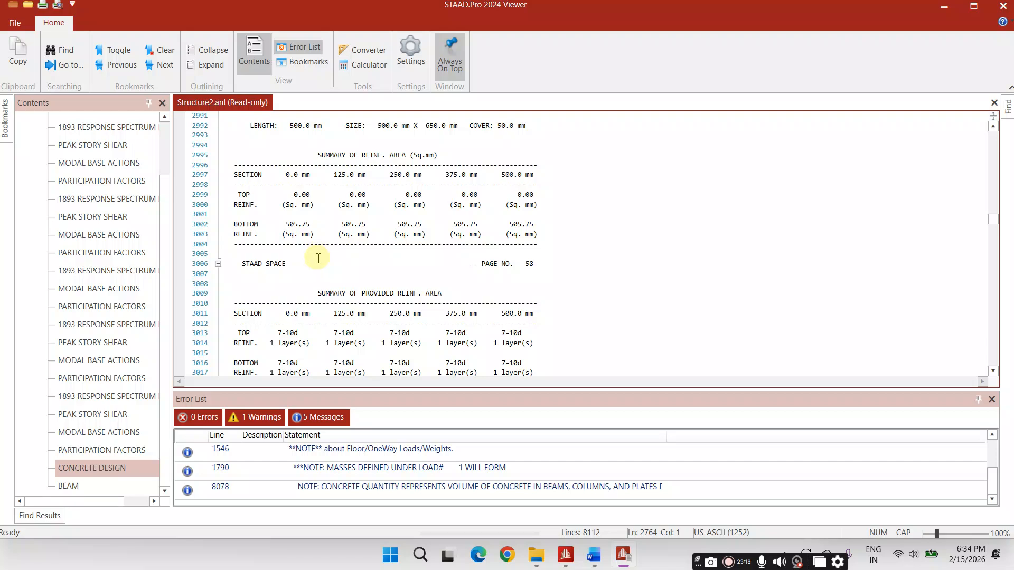
pyautogui.scroll(-5, 321, 259)
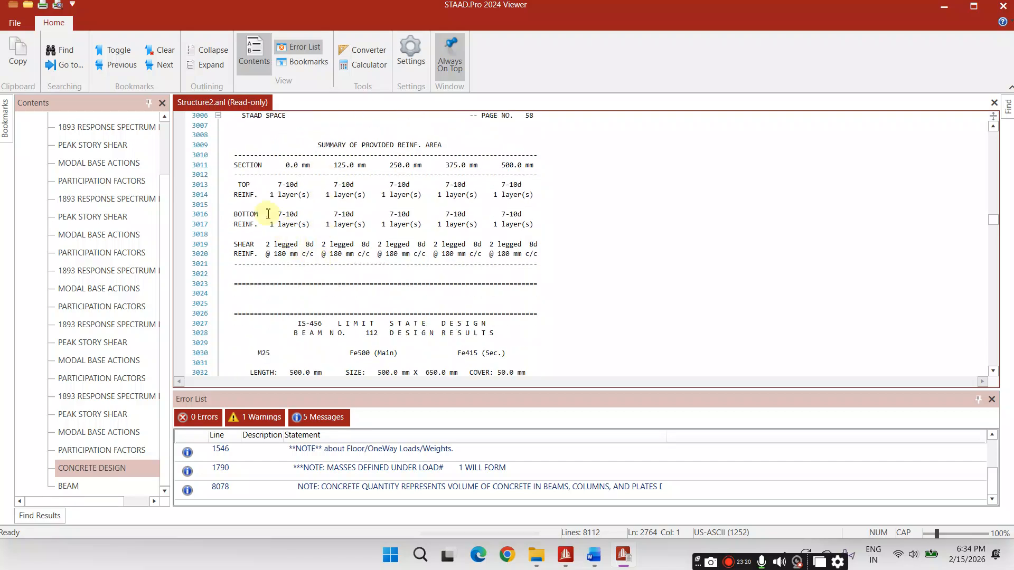
pyautogui.scroll(1, 279, 200)
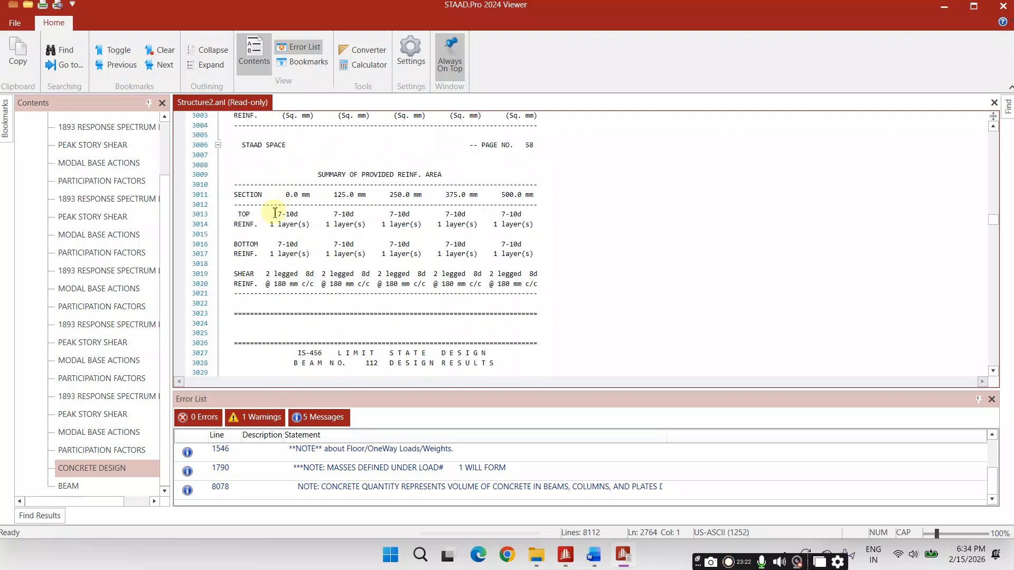
pyautogui.scroll(3, 277, 218)
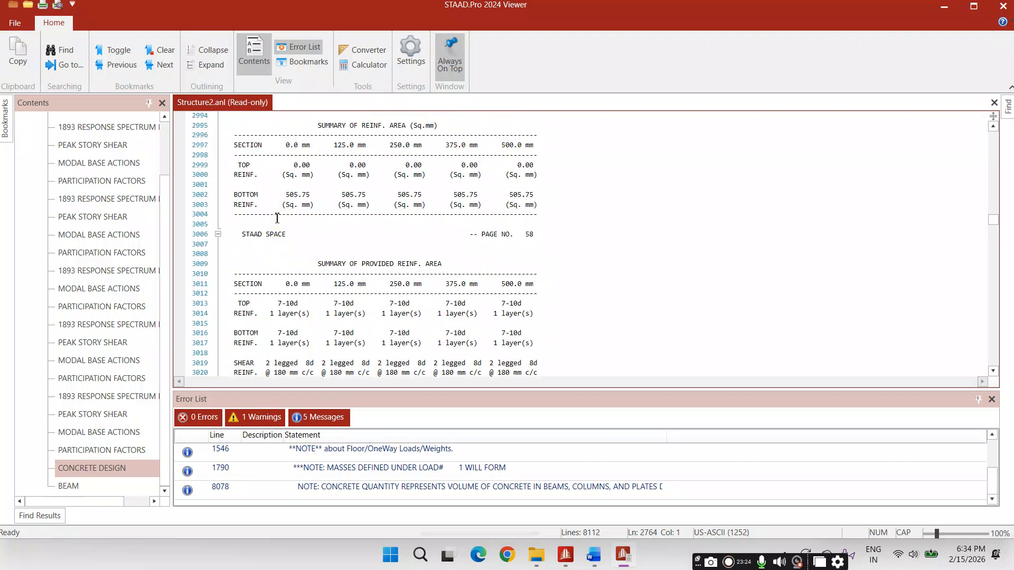
pyautogui.scroll(2, 277, 218)
pyautogui.scroll(-18, 277, 218)
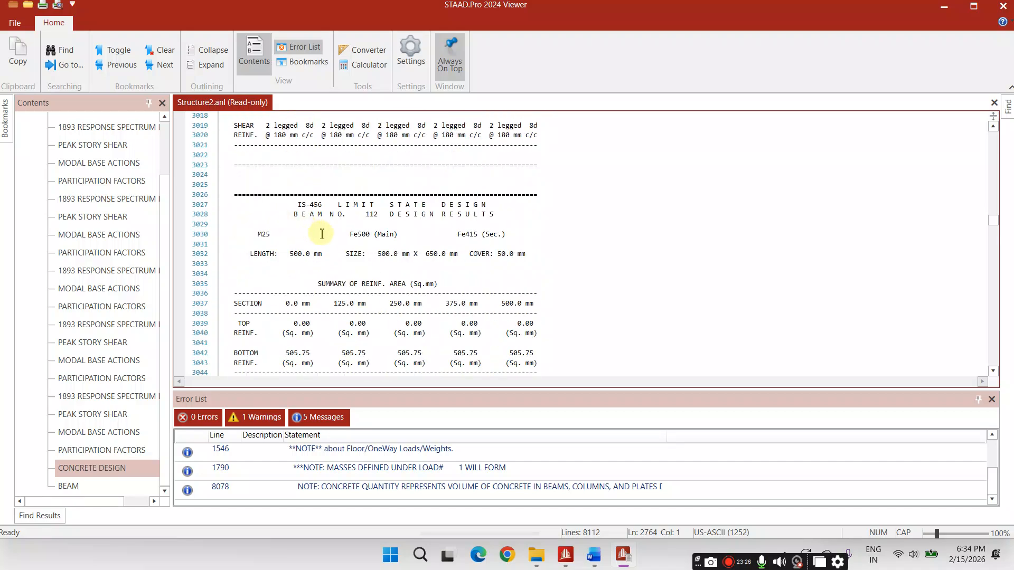
pyautogui.scroll(-20, 339, 241)
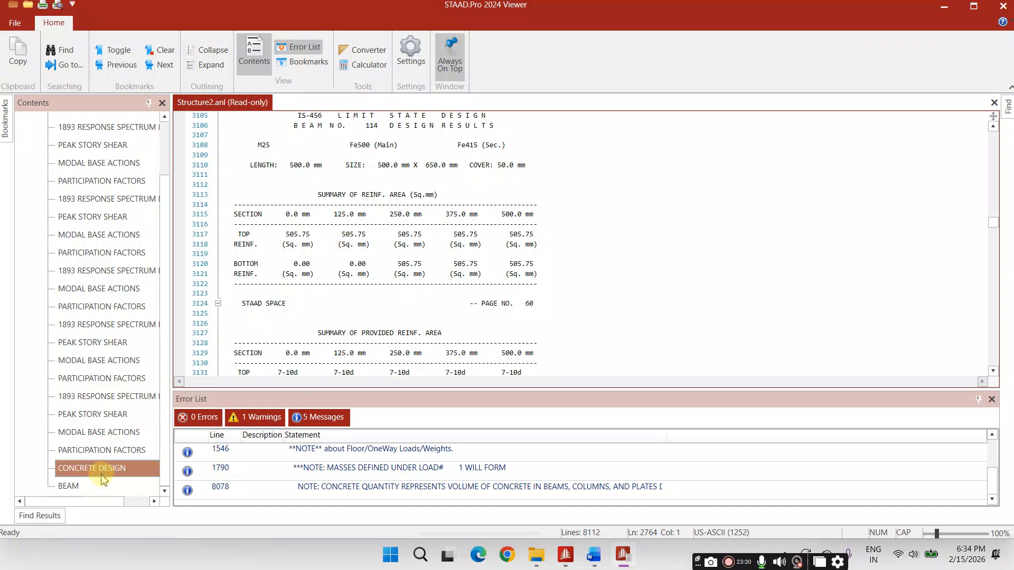
# Review the top and bottom reinforcement results of the raft plate elements, and close the output file.
pyautogui.moveTo(994, 224); pyautogui.dragTo(996, 353)
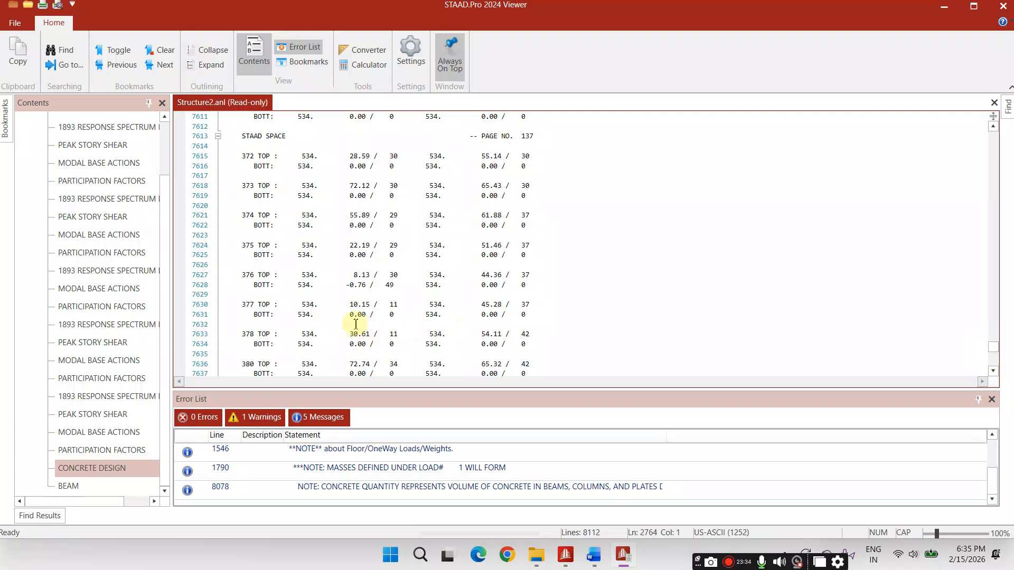
pyautogui.scroll(3, 355, 324)
pyautogui.scroll(2, 312, 269)
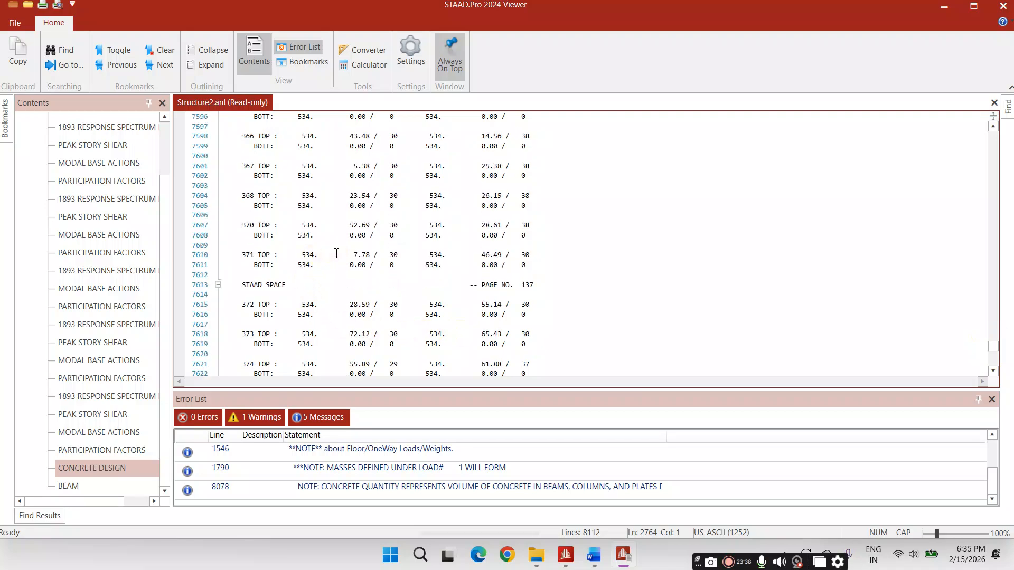
pyautogui.scroll(-20, 328, 253)
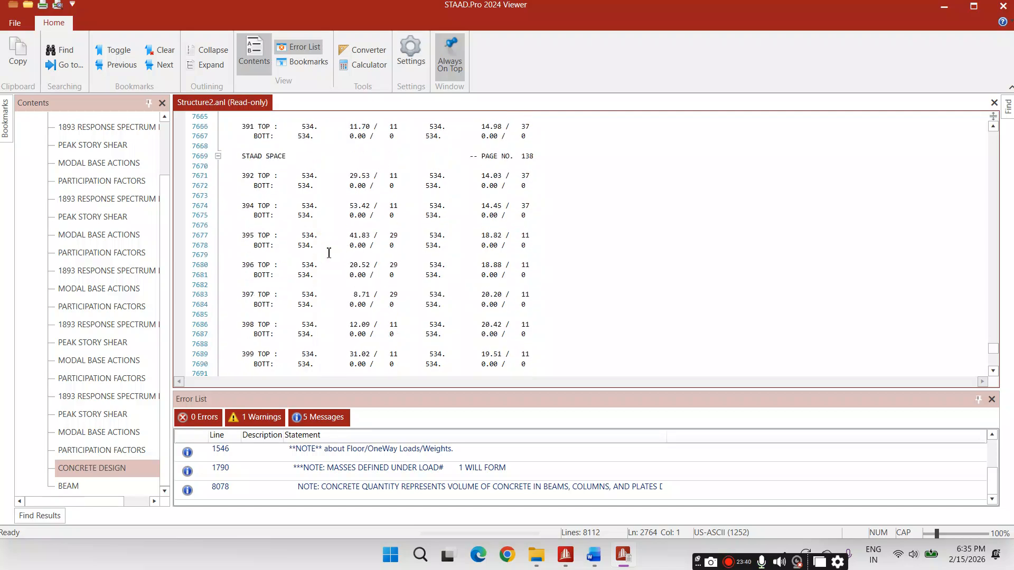
pyautogui.scroll(-5, 328, 253)
pyautogui.click(995, 102)
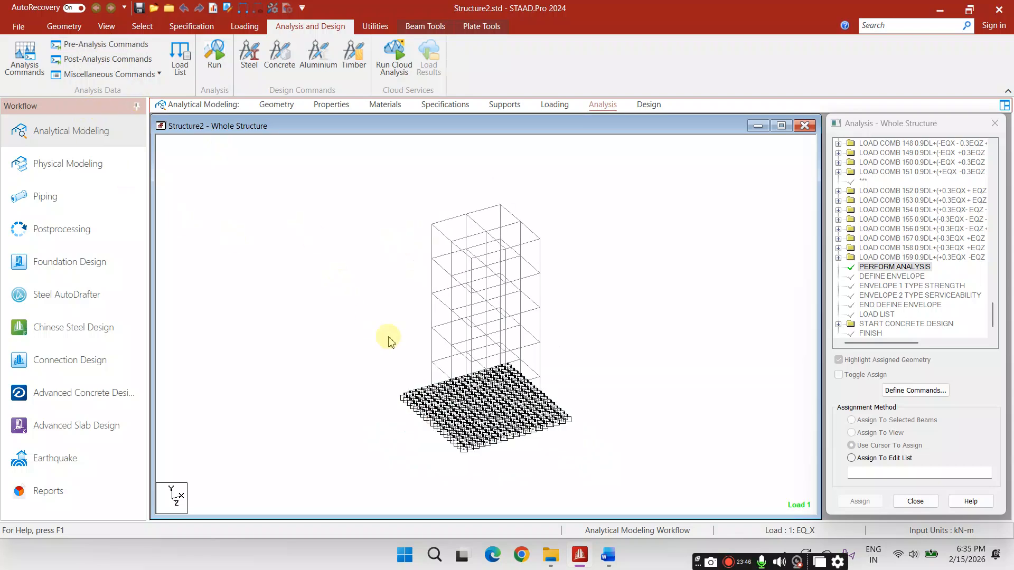
# Select the raft-level beams in an elevation view and display only those beams in the isometric view.
pyautogui.click(142, 26)
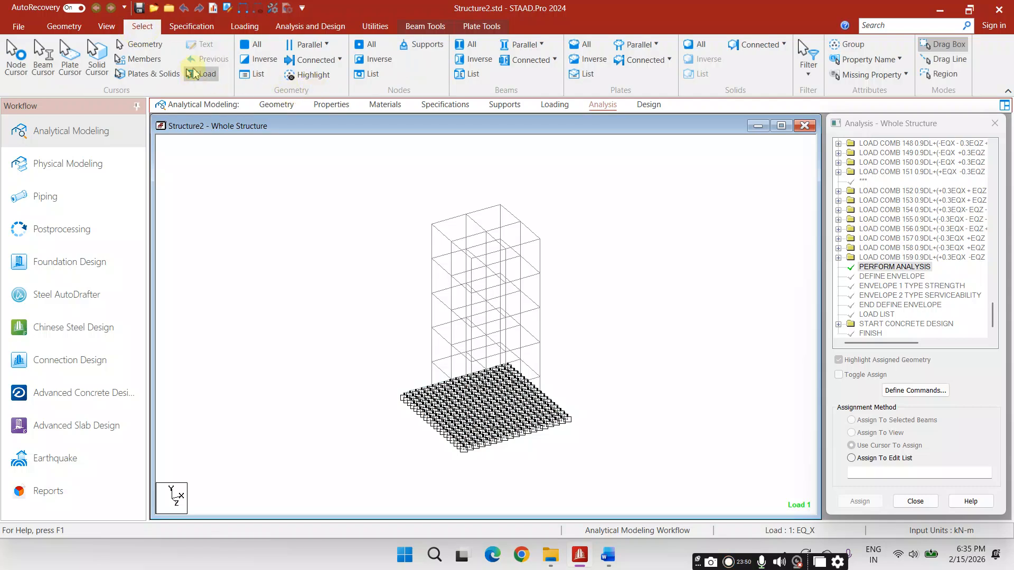
pyautogui.click(106, 26)
pyautogui.click(275, 61)
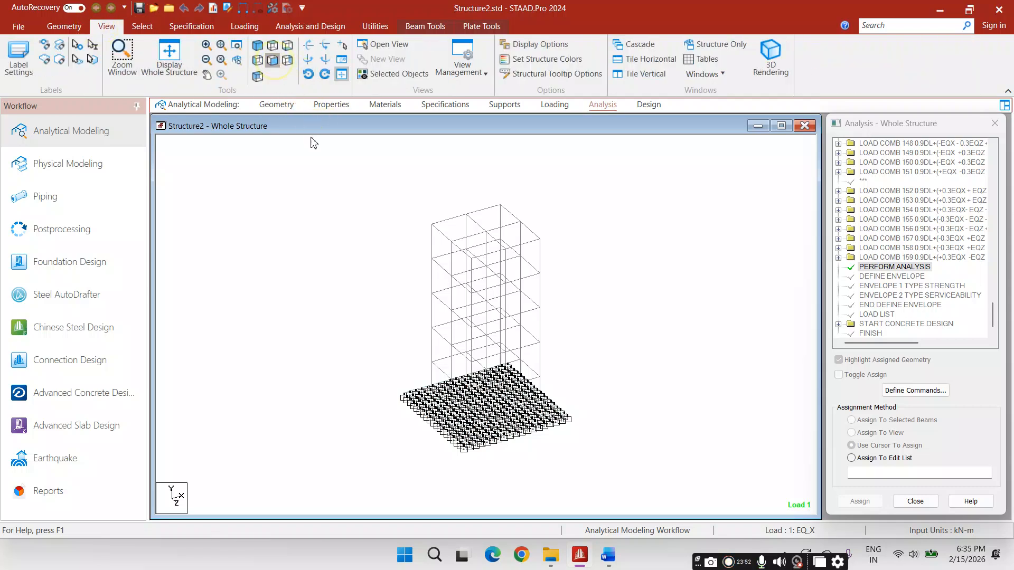
pyautogui.moveTo(406, 448); pyautogui.dragTo(594, 464)
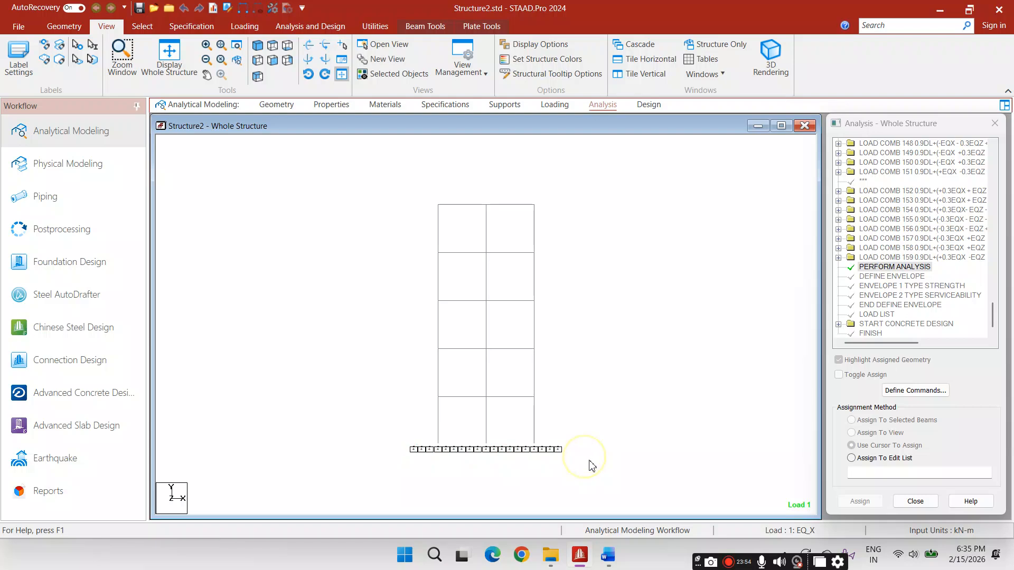
pyautogui.click(399, 74)
pyautogui.click(258, 44)
pyautogui.scroll(5, 473, 380)
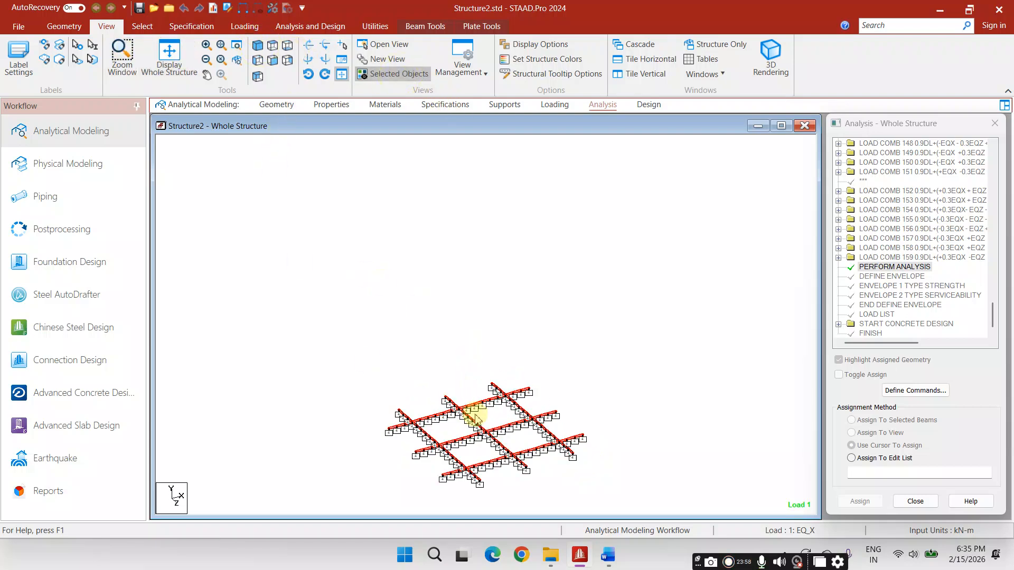
pyautogui.moveTo(477, 421); pyautogui.dragTo(455, 283, button='middle')
pyautogui.scroll(1, 450, 306)
pyautogui.scroll(2, 450, 309)
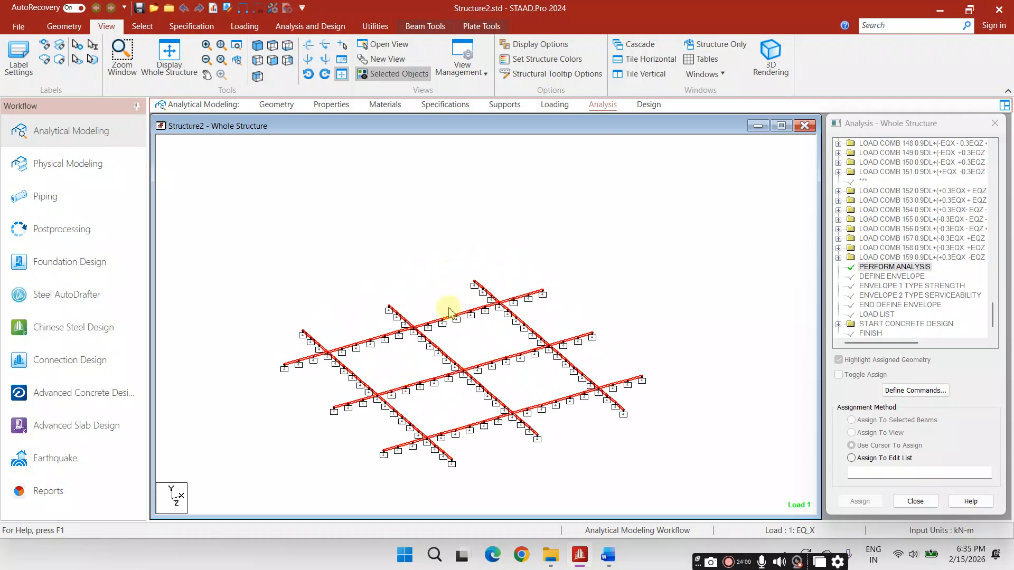
# Switch to postprocessing with an envelope of selected load cases containing only cases 1 EQ_X through 7 LL.
pyautogui.click(59, 231)
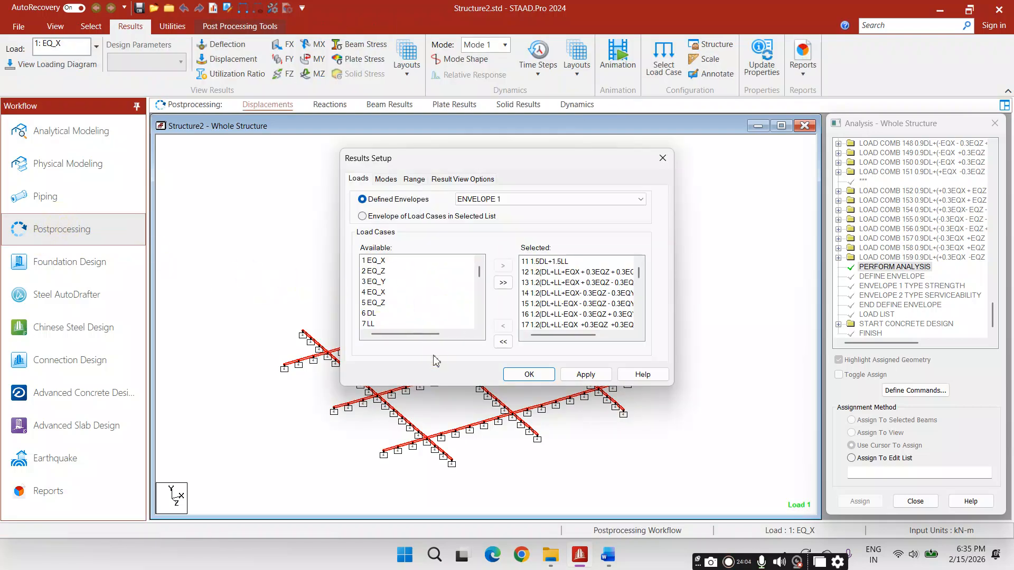
pyautogui.moveTo(482, 276); pyautogui.dragTo(474, 284)
pyautogui.click(499, 343)
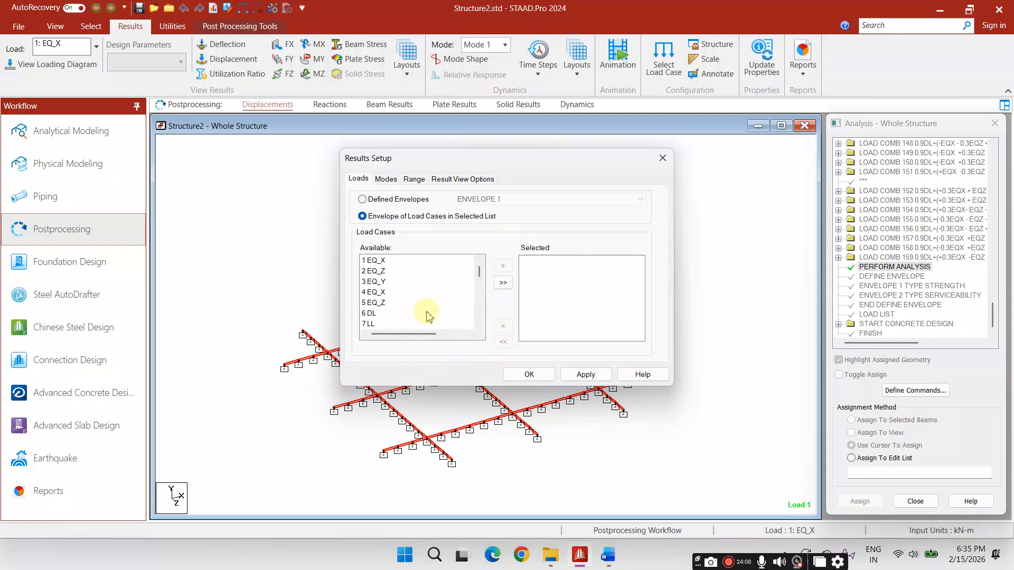
pyautogui.moveTo(404, 261); pyautogui.dragTo(390, 289)
pyautogui.keyDown('ctrl'); pyautogui.click(390, 293); pyautogui.keyUp('ctrl')
pyautogui.keyDown('ctrl'); pyautogui.click(390, 304); pyautogui.keyUp('ctrl')
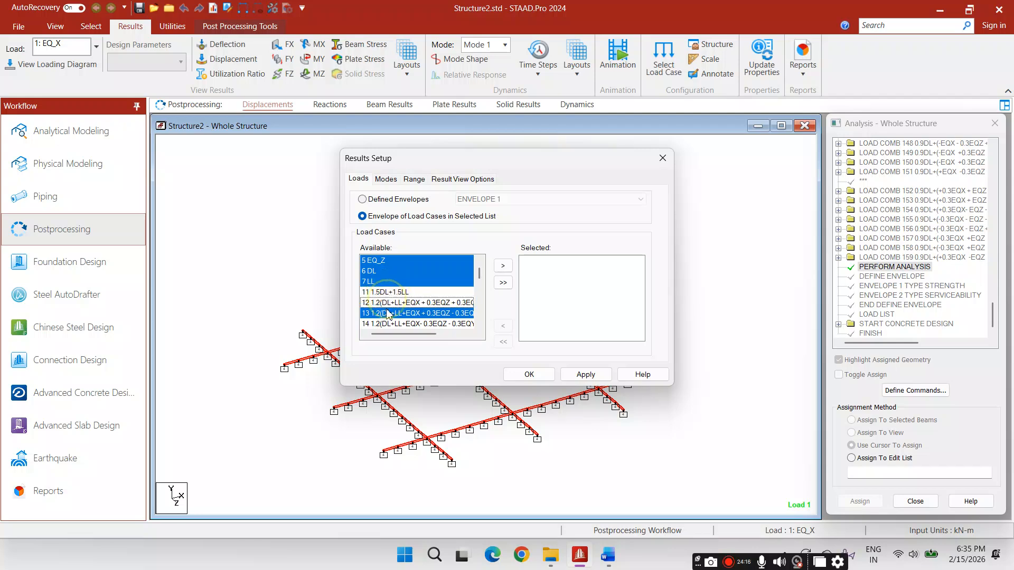
pyautogui.keyDown('ctrl'); pyautogui.click(389, 313); pyautogui.keyUp('ctrl')
pyautogui.click(503, 267)
pyautogui.click(529, 374)
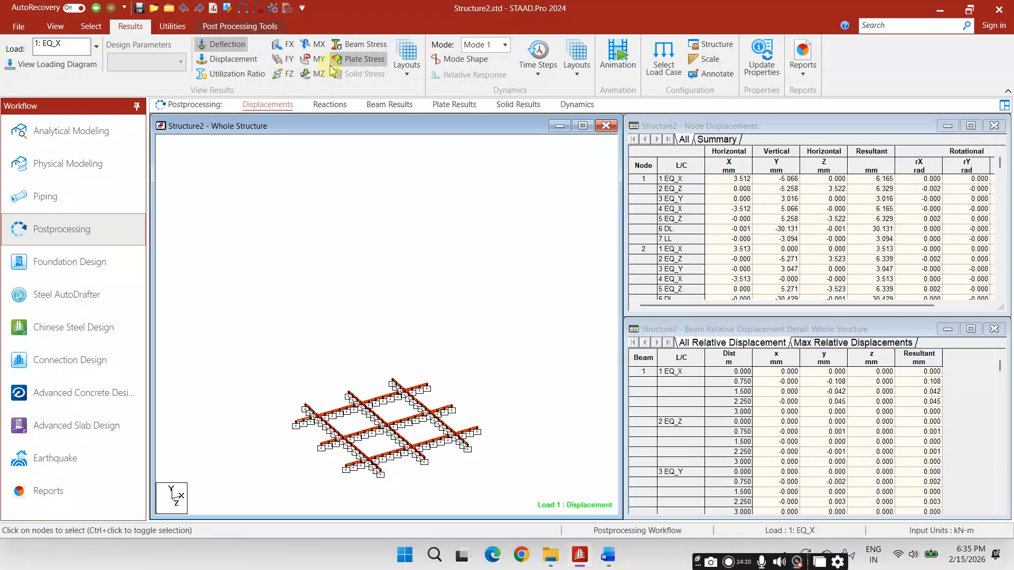
# Show the Bending Z moment diagram on the raft beams and open the beam results.
pyautogui.click(313, 74)
pyautogui.scroll(3, 365, 429)
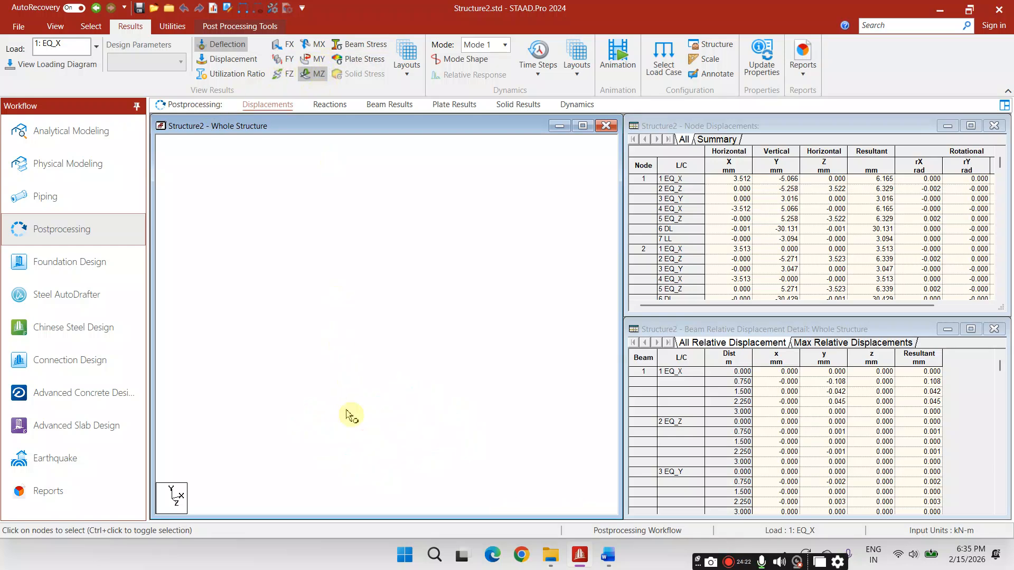
pyautogui.moveTo(366, 431); pyautogui.dragTo(359, 229, button='middle')
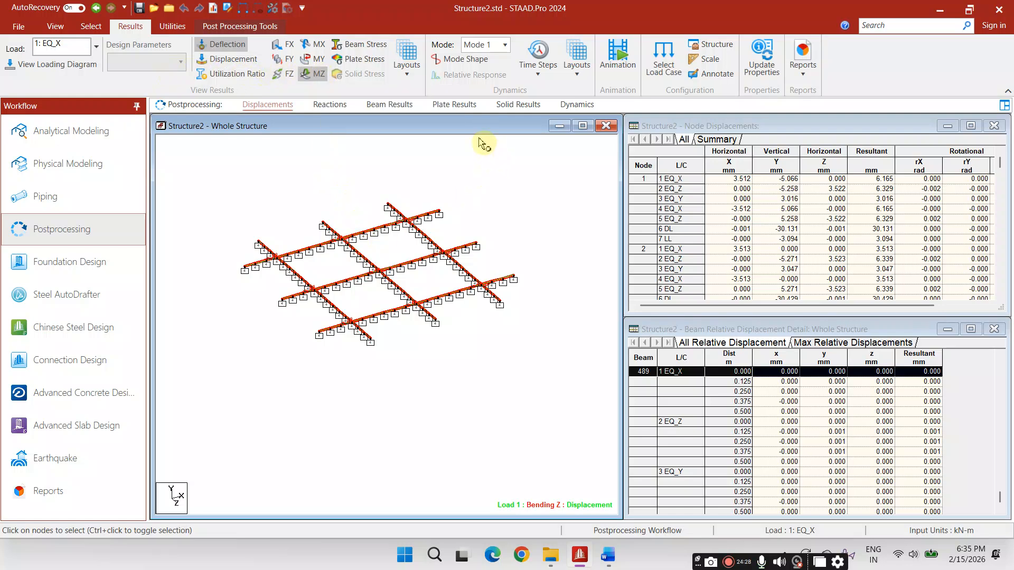
pyautogui.click(390, 106)
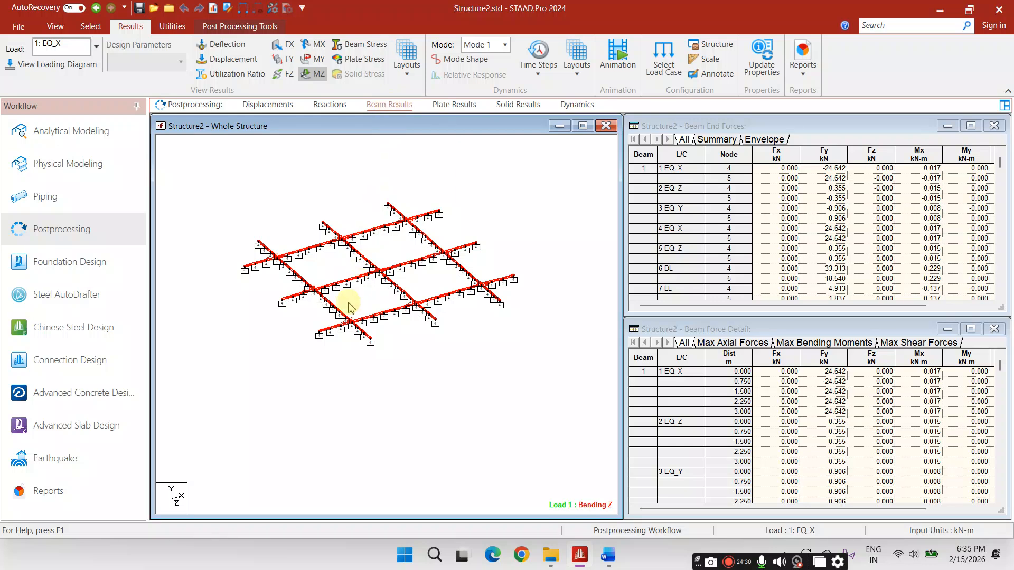
pyautogui.scroll(5, 343, 312)
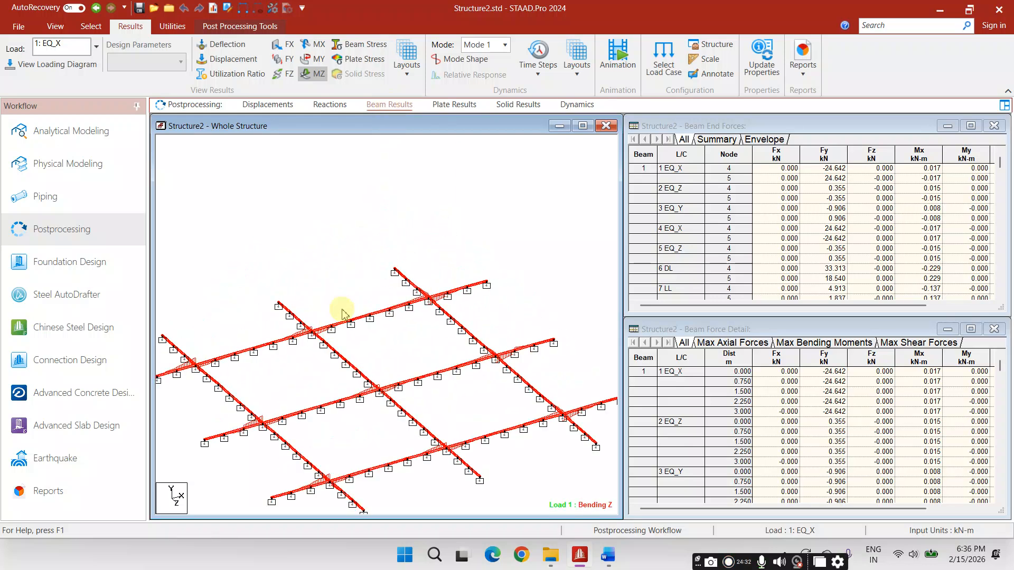
pyautogui.scroll(3, 363, 353)
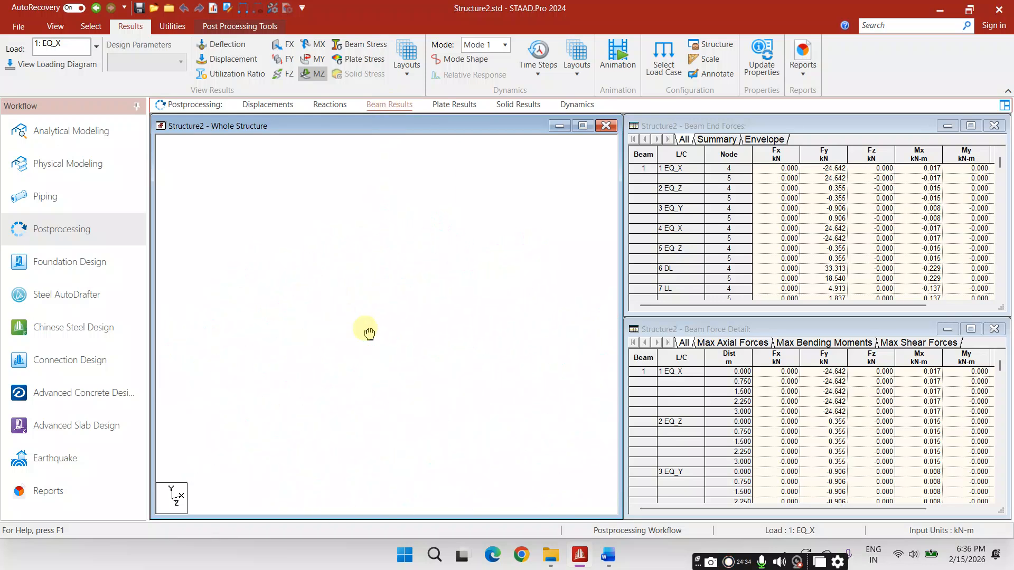
pyautogui.scroll(1, 226, 324)
pyautogui.moveTo(226, 326); pyautogui.dragTo(339, 294, button='middle')
pyautogui.scroll(2, 288, 285)
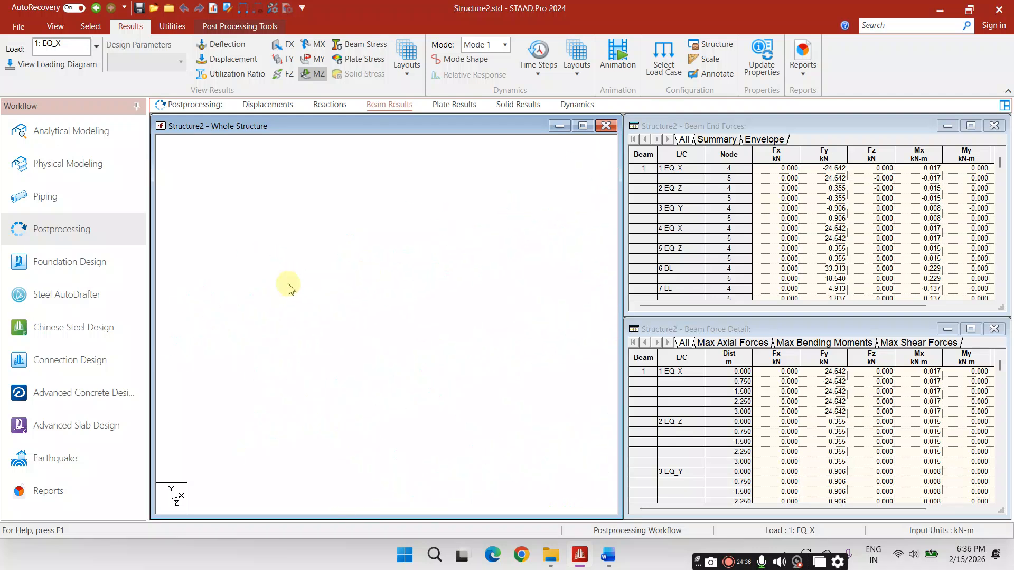
# Set the Bending Z result scale to 20 kN·m per m and apply it to the diagrams.
pyautogui.click(22, 37)
pyautogui.press('Escape')
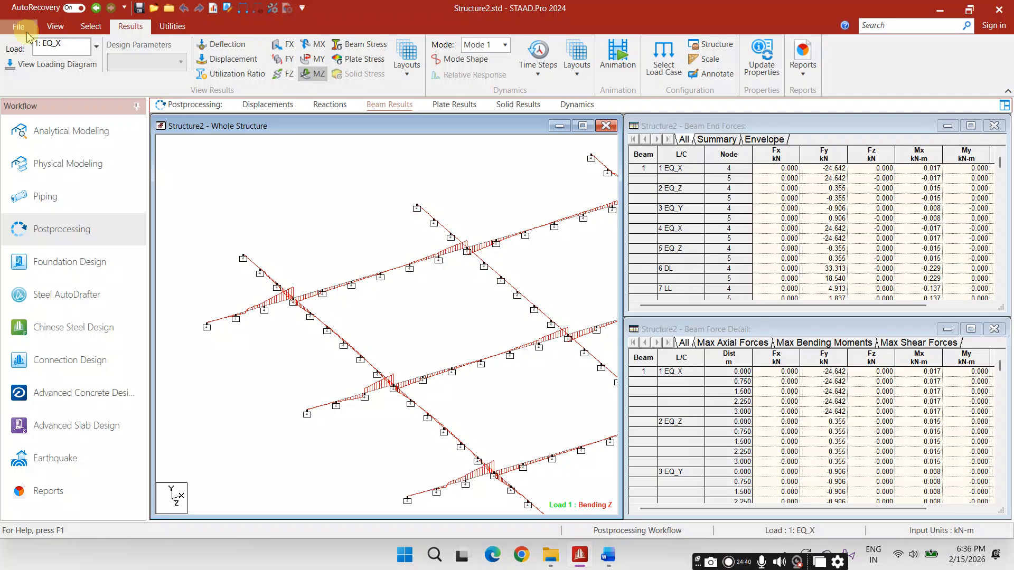
pyautogui.click(55, 27)
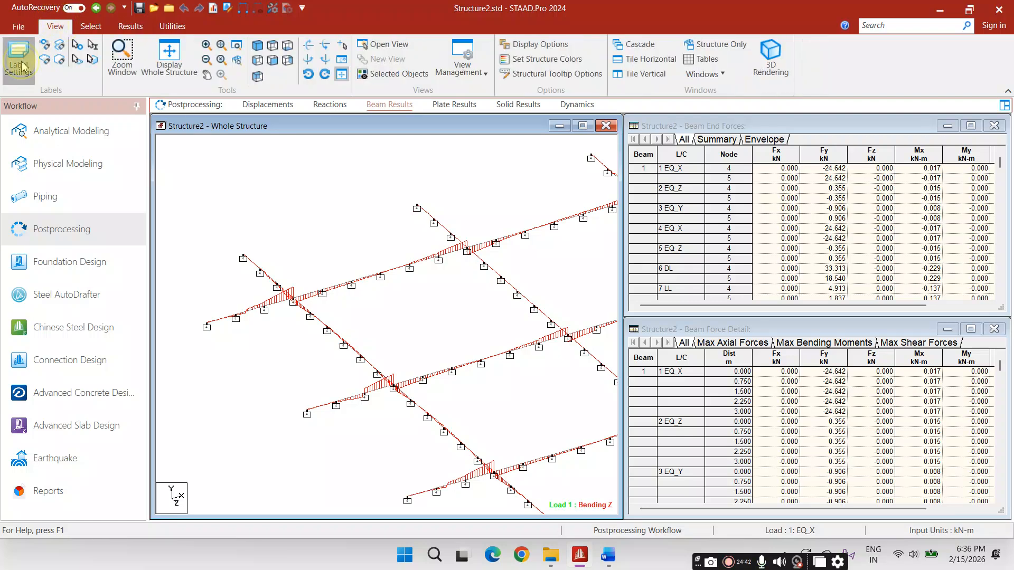
pyautogui.click(19, 61)
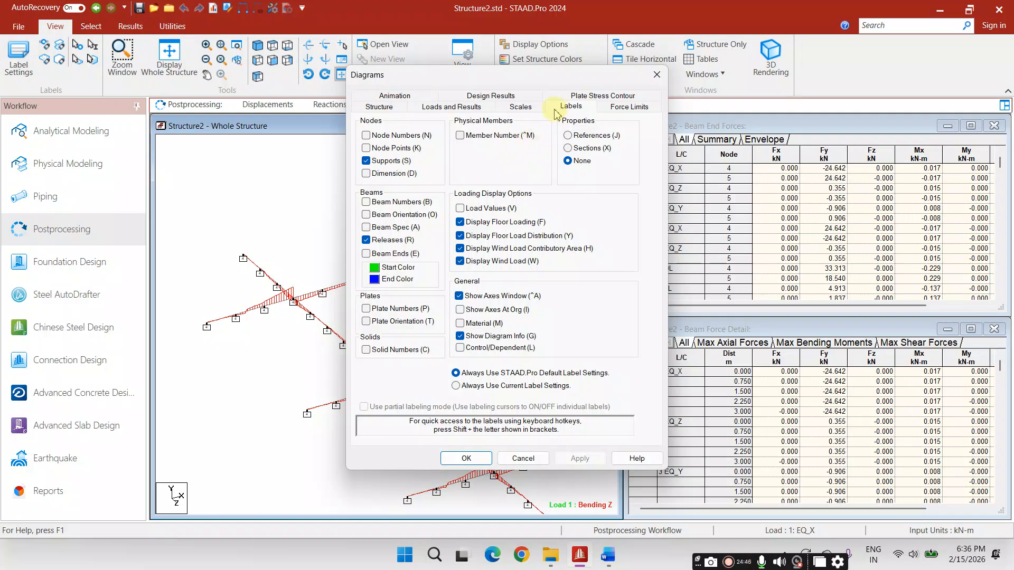
pyautogui.click(521, 106)
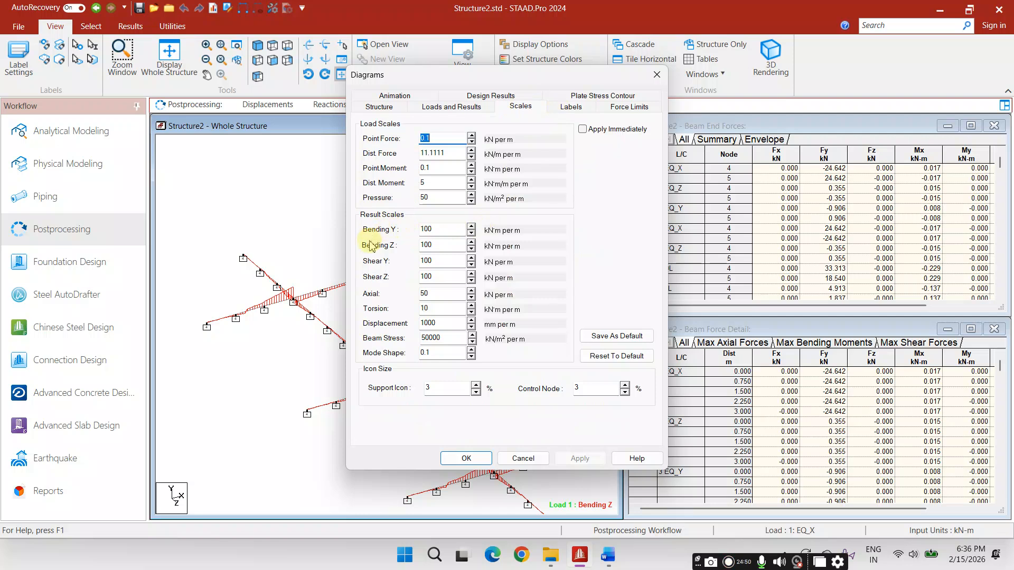
pyautogui.doubleClick(442, 244)
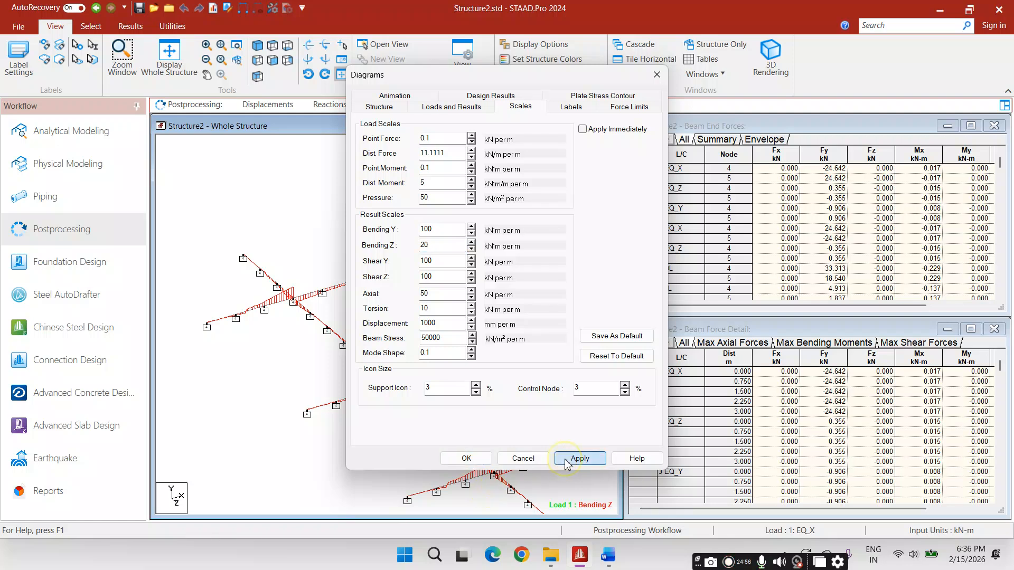
pyautogui.click(580, 458)
pyautogui.click(656, 75)
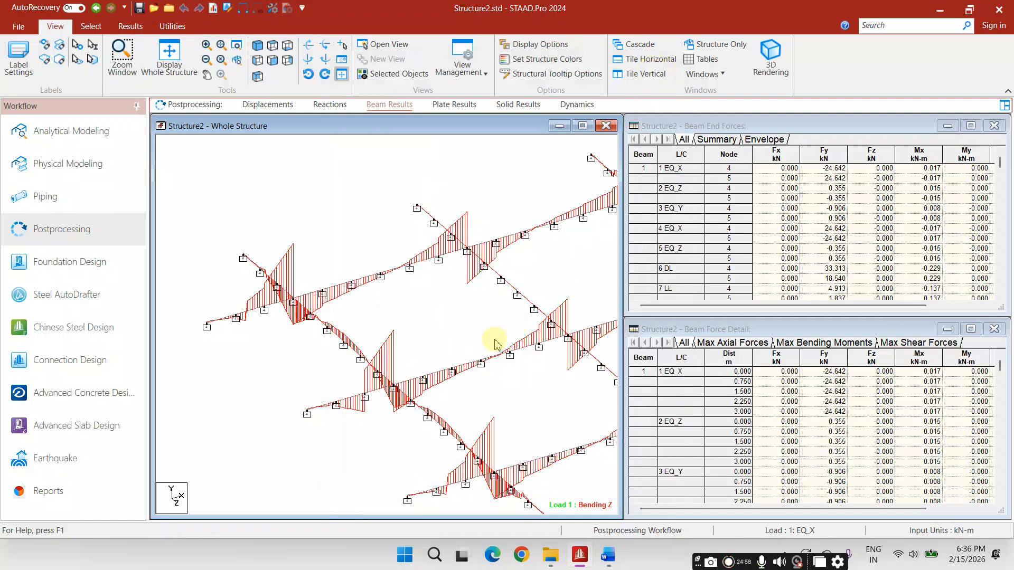
# Examine the Bending Z moment diagrams along the raft beams and at their intersections for load case 1.
pyautogui.scroll(1, 429, 370)
pyautogui.moveTo(428, 370); pyautogui.dragTo(508, 378, button='middle')
pyautogui.scroll(-2, 328, 303)
pyautogui.scroll(-1, 330, 311)
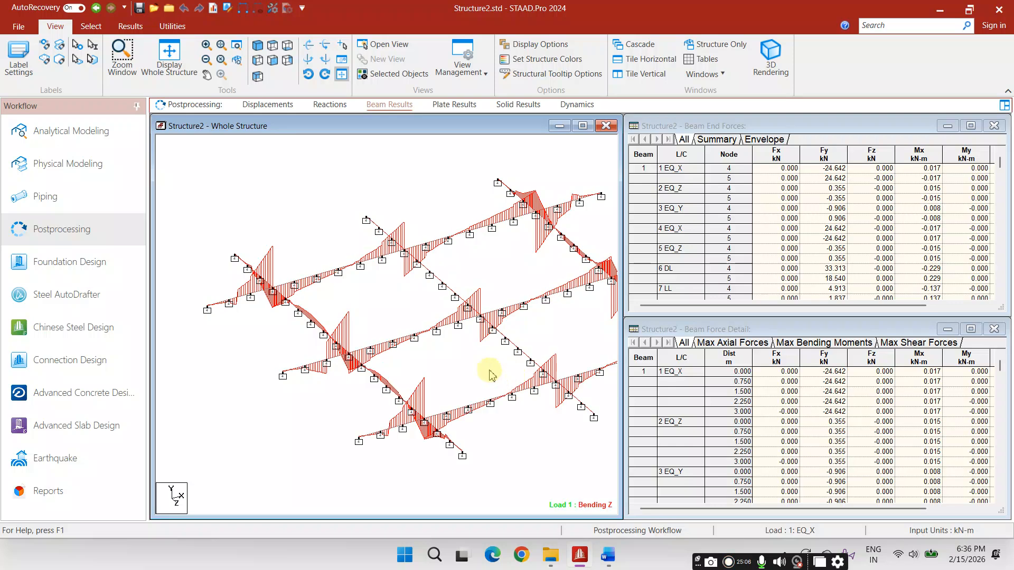
pyautogui.scroll(1, 408, 352)
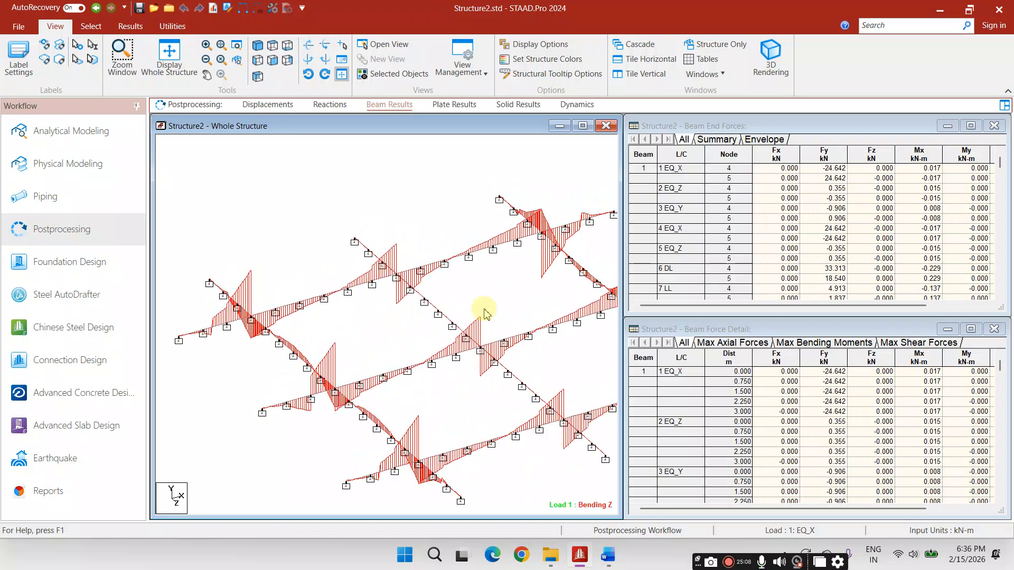
pyautogui.scroll(1, 496, 307)
pyautogui.moveTo(498, 308); pyautogui.dragTo(440, 273, button='middle')
pyautogui.scroll(1, 414, 392)
pyautogui.moveTo(340, 340); pyautogui.dragTo(417, 358, button='middle')
pyautogui.scroll(-5, 417, 360)
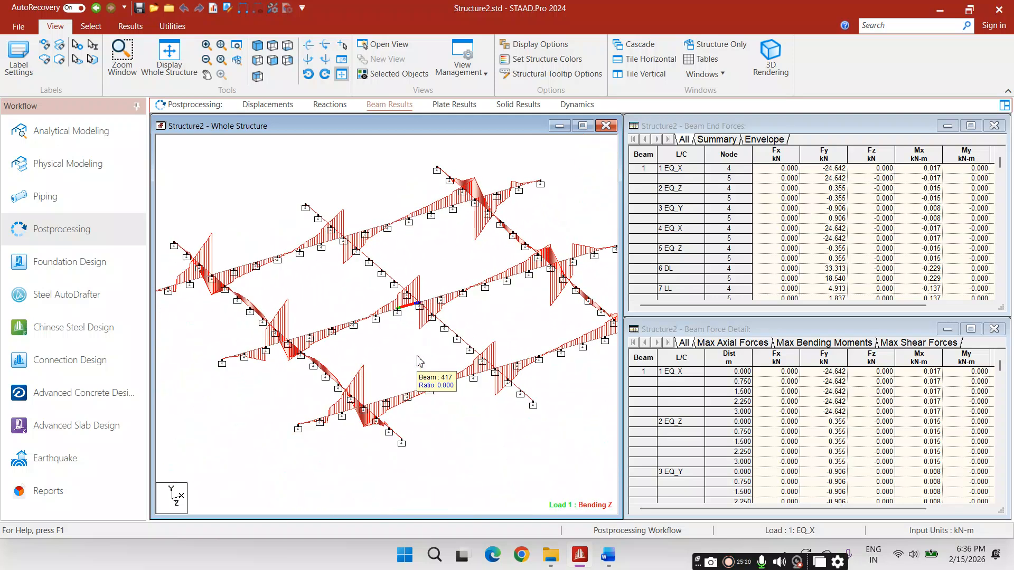
pyautogui.scroll(-2, 442, 343)
pyautogui.moveTo(442, 349); pyautogui.dragTo(389, 401, button='middle')
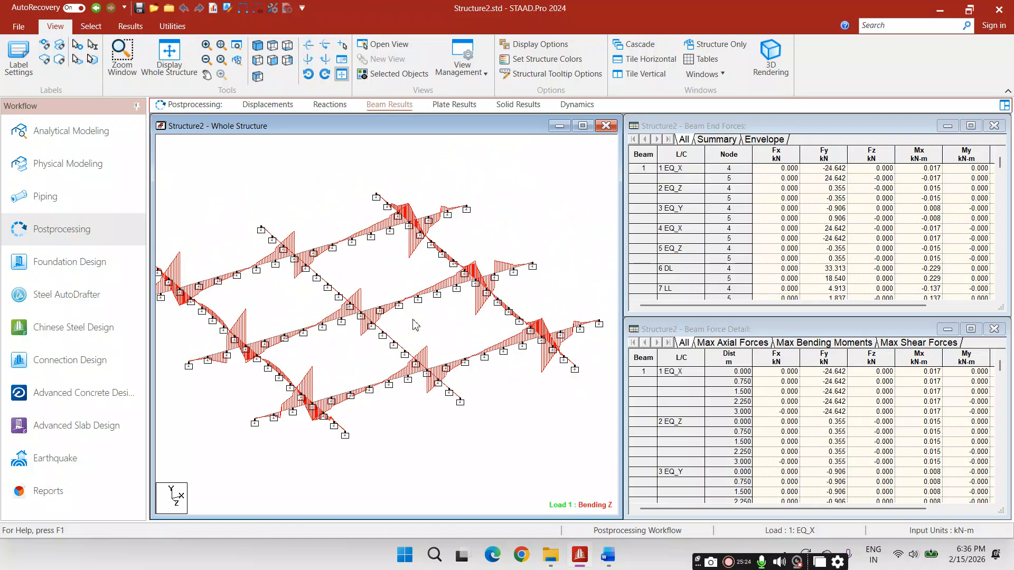
pyautogui.scroll(-4, 450, 379)
pyautogui.moveTo(401, 386); pyautogui.dragTo(412, 397, button='middle')
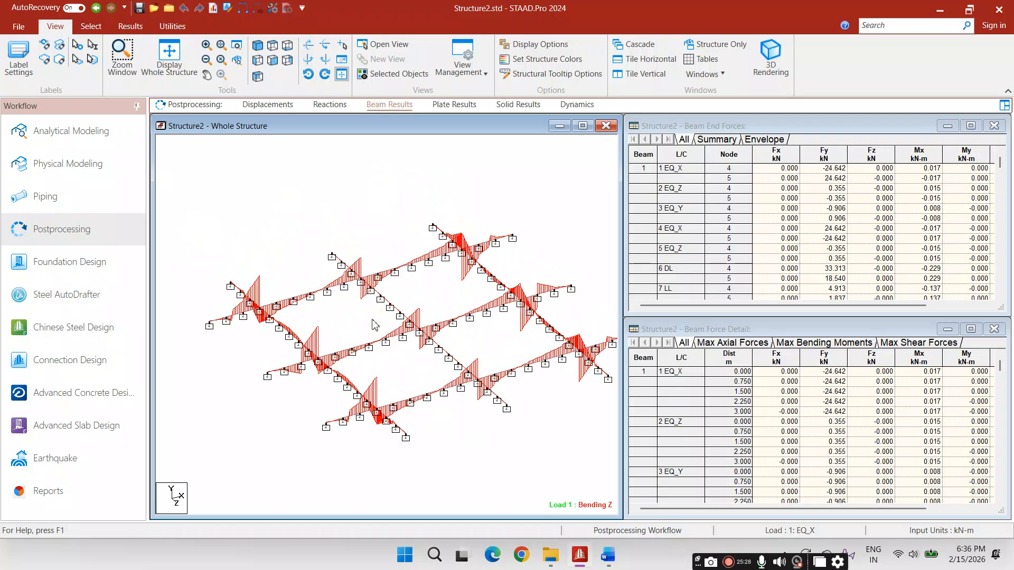
pyautogui.scroll(1, 372, 325)
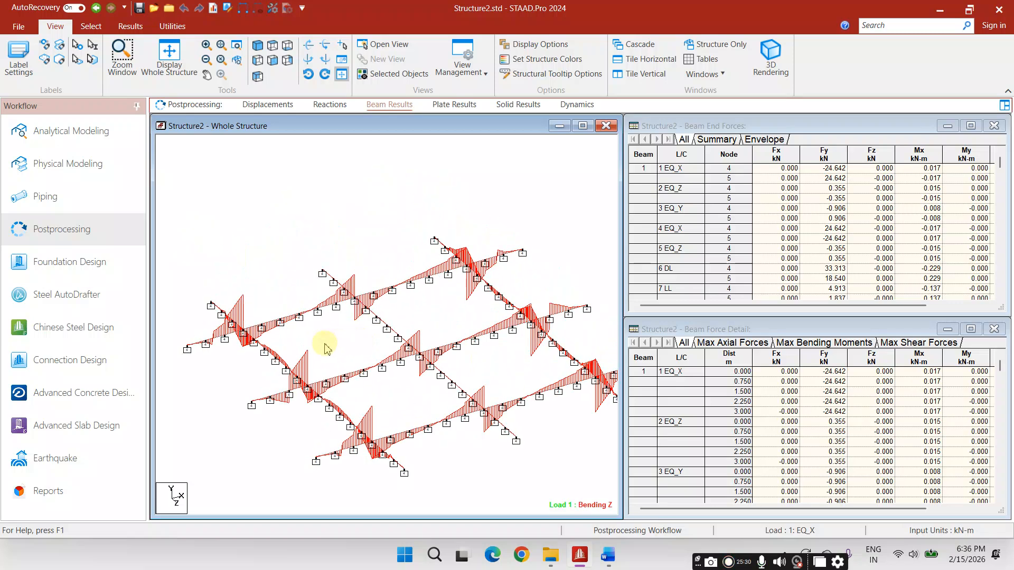
pyautogui.scroll(-2, 388, 357)
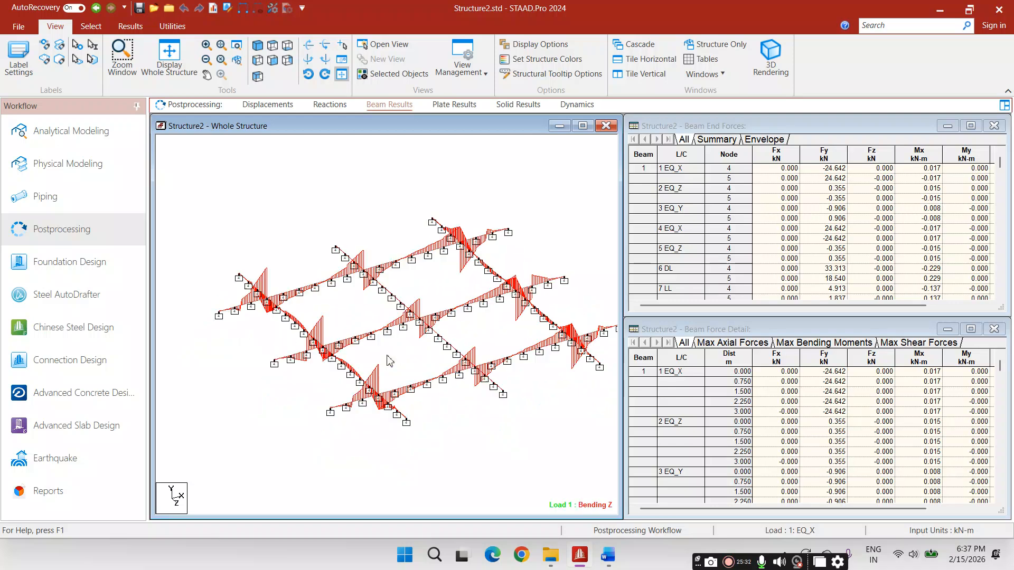
pyautogui.scroll(1, 387, 357)
pyautogui.scroll(1, 368, 358)
pyautogui.scroll(-1, 368, 357)
pyautogui.scroll(1, 368, 357)
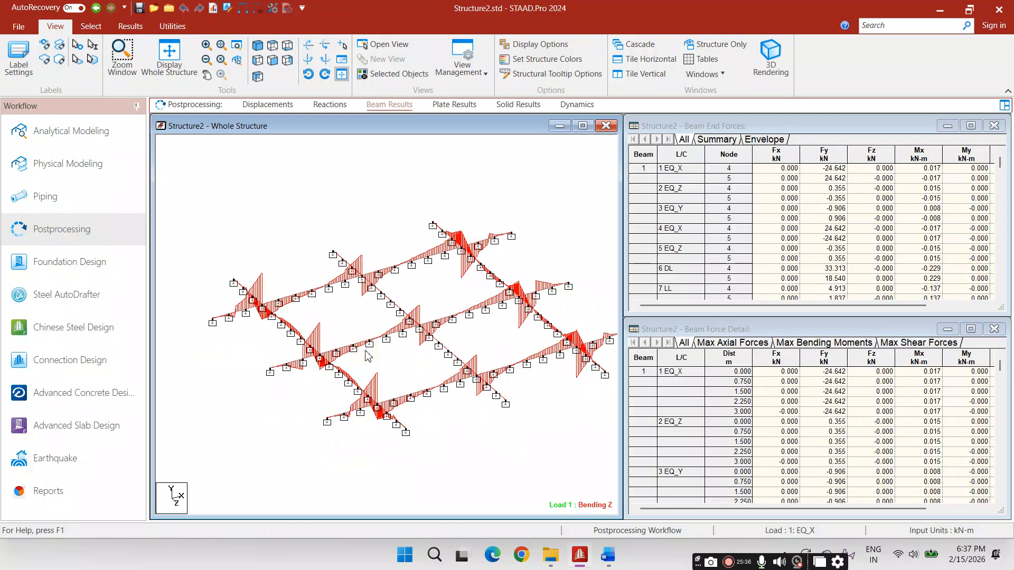
# Display the whole structure again, with the building frame above the raft in view.
pyautogui.click(91, 26)
pyautogui.click(55, 26)
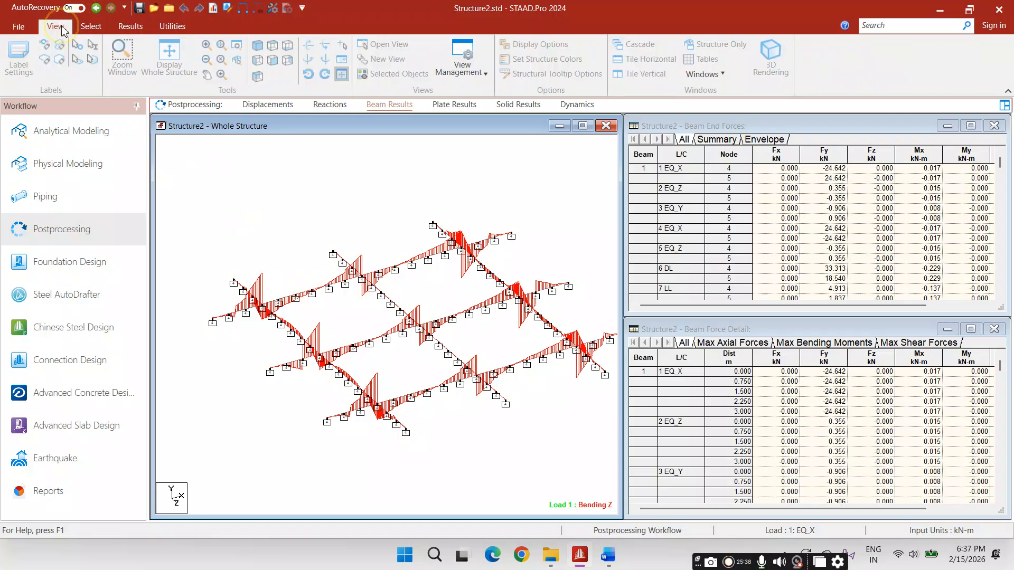
pyautogui.click(169, 53)
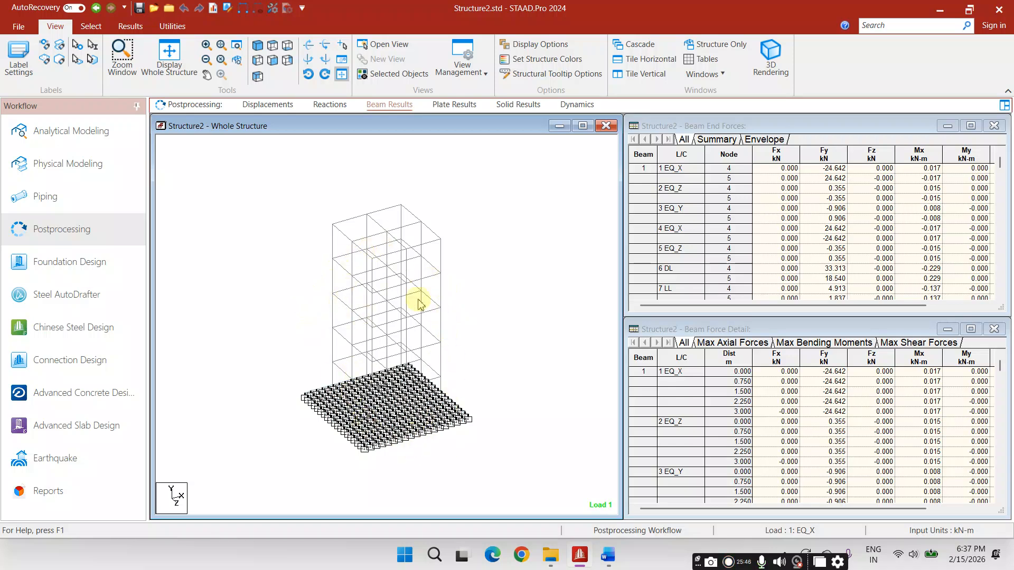
pyautogui.scroll(3, 434, 441)
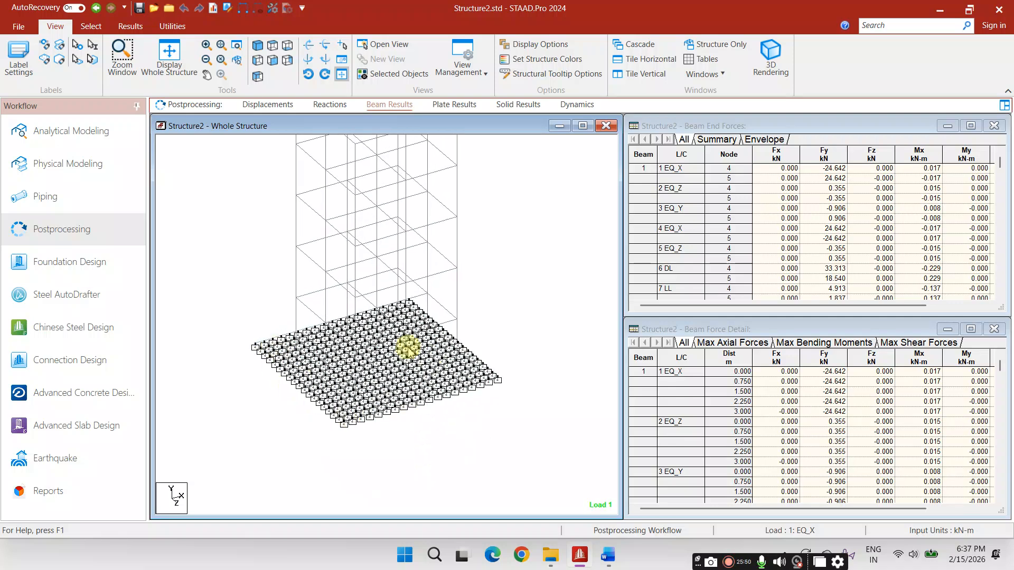
pyautogui.scroll(-2, 381, 429)
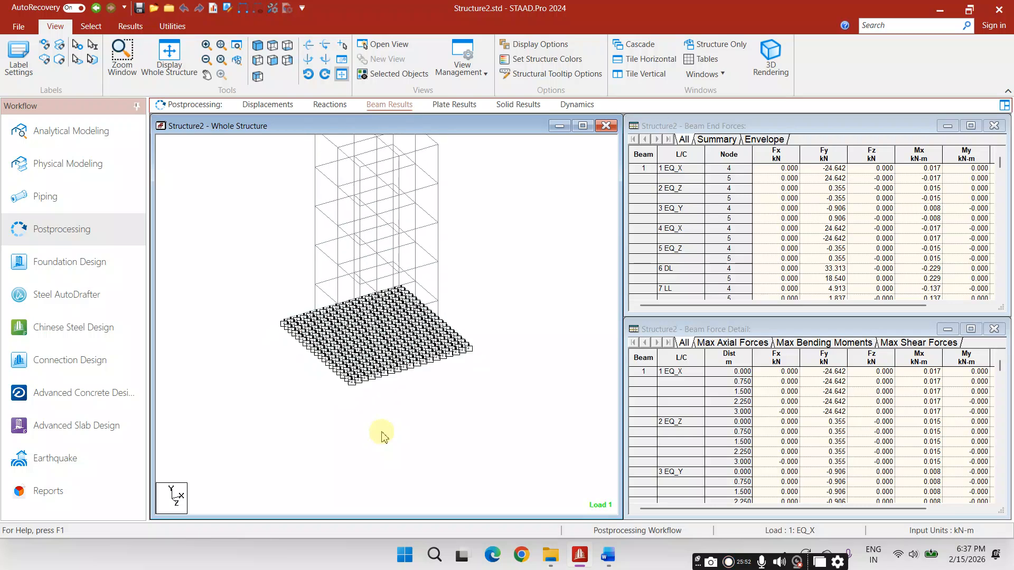
pyautogui.scroll(-2, 404, 359)
pyautogui.moveTo(408, 347); pyautogui.dragTo(429, 419, button='middle')
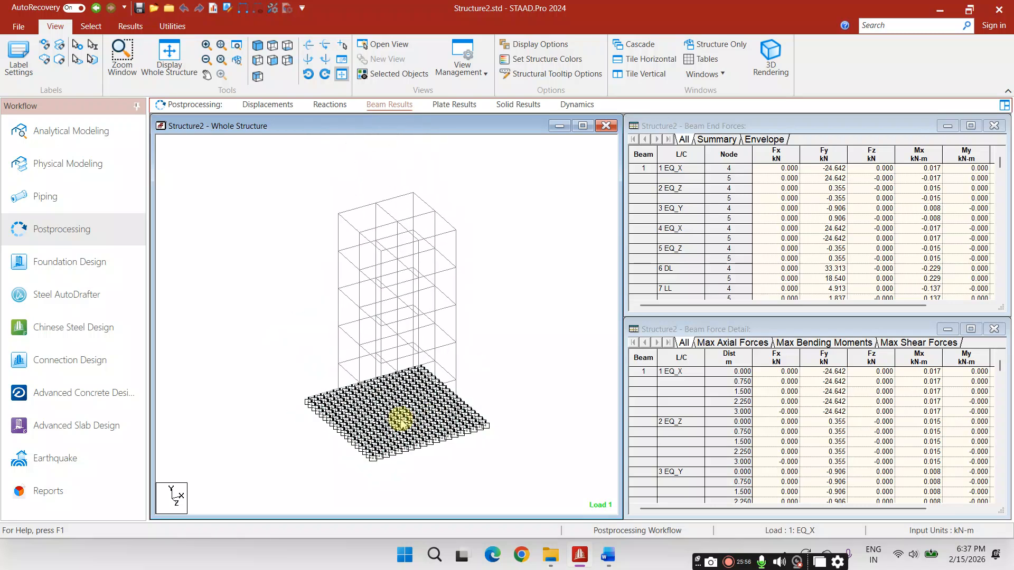
pyautogui.scroll(-1, 353, 389)
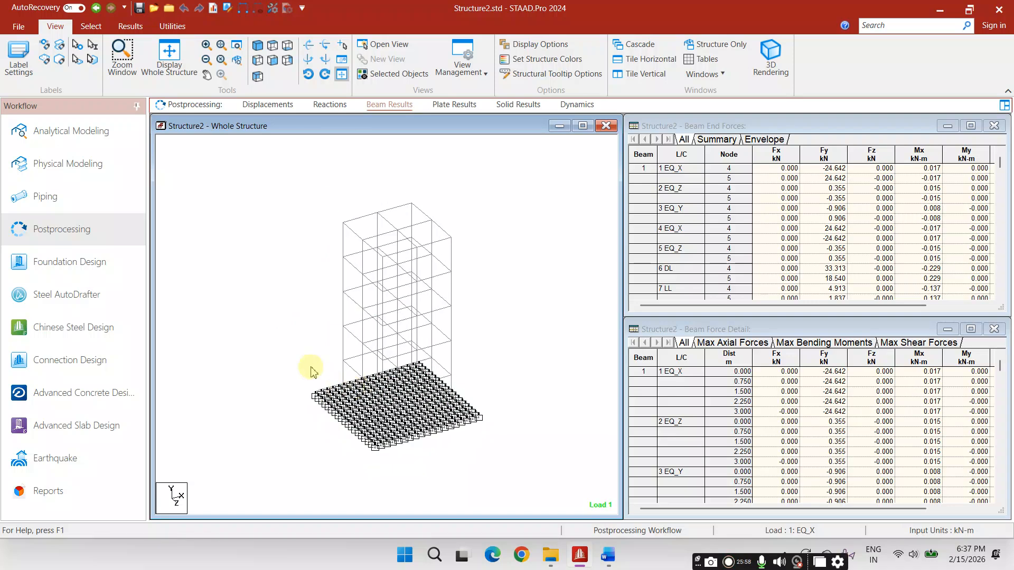
pyautogui.scroll(1, 352, 376)
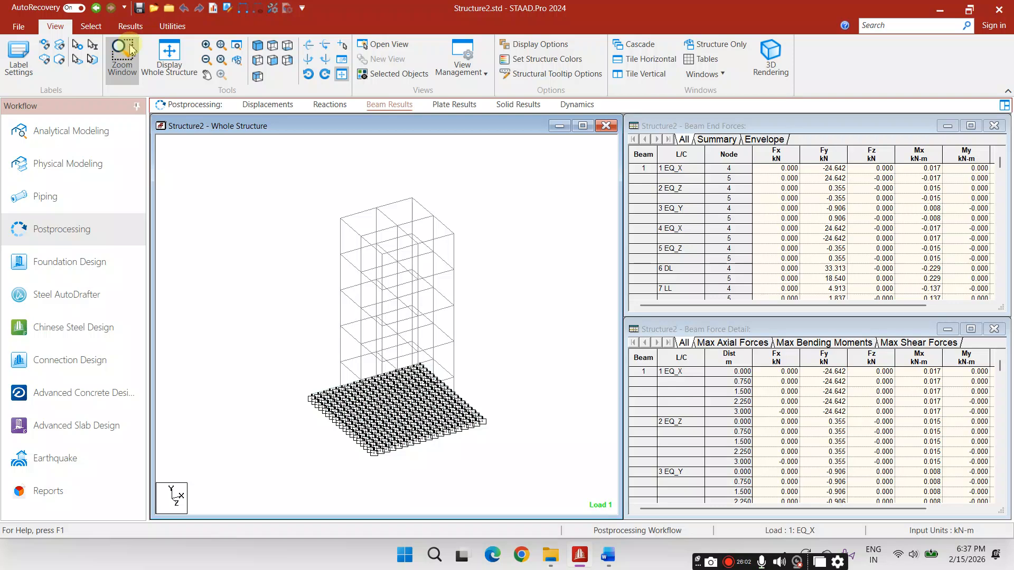
# Search Windows for the Calculator, open it and enlarge it to full screen.
pyautogui.moveTo(608, 554)
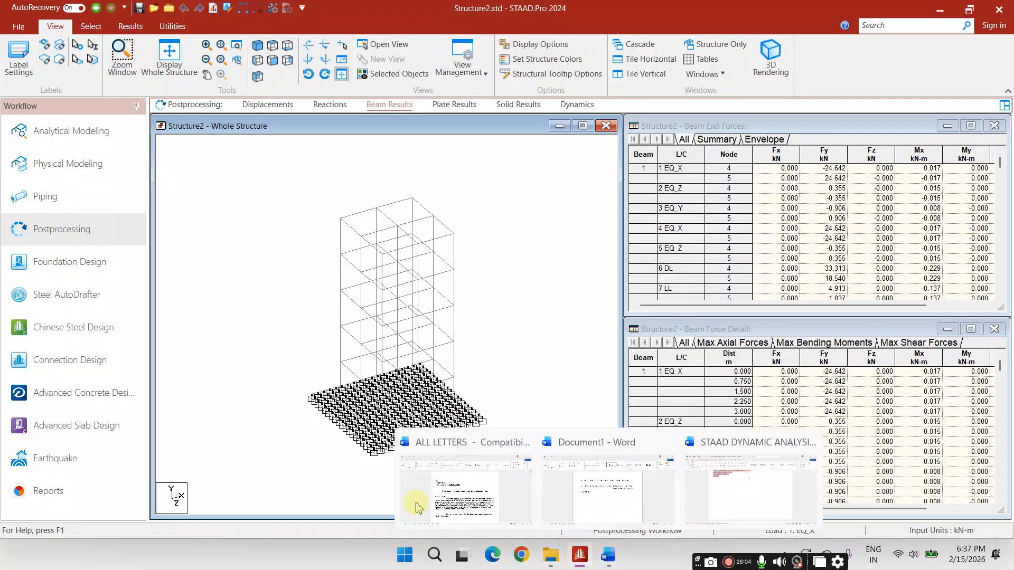
pyautogui.click(405, 555)
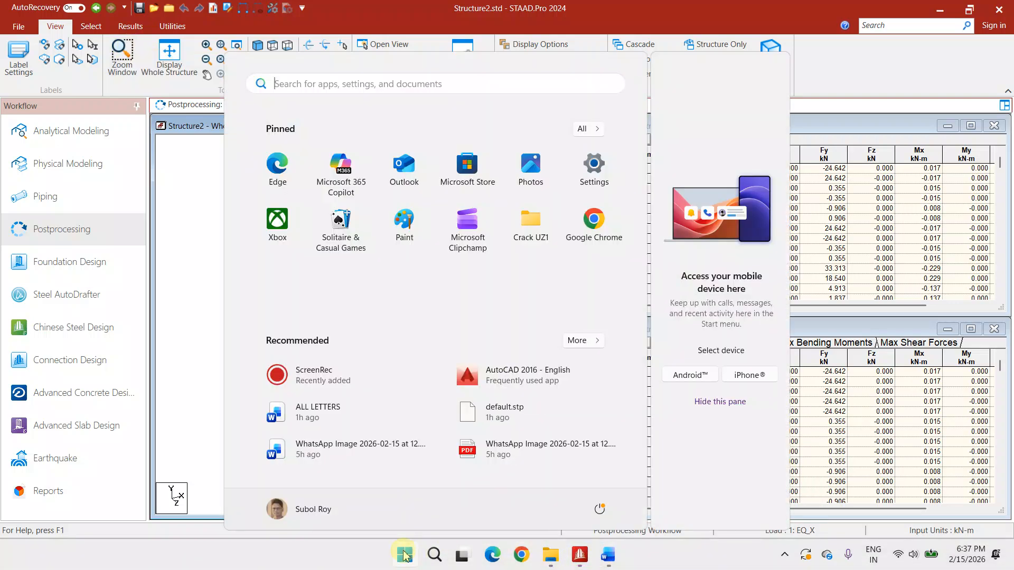
pyautogui.click(280, 82)
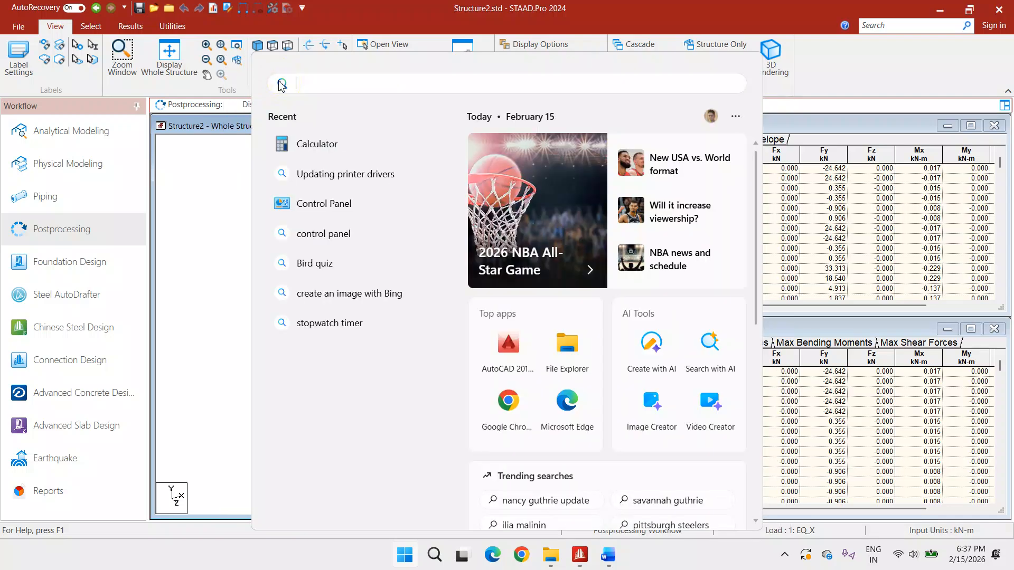
pyautogui.write('CAL')
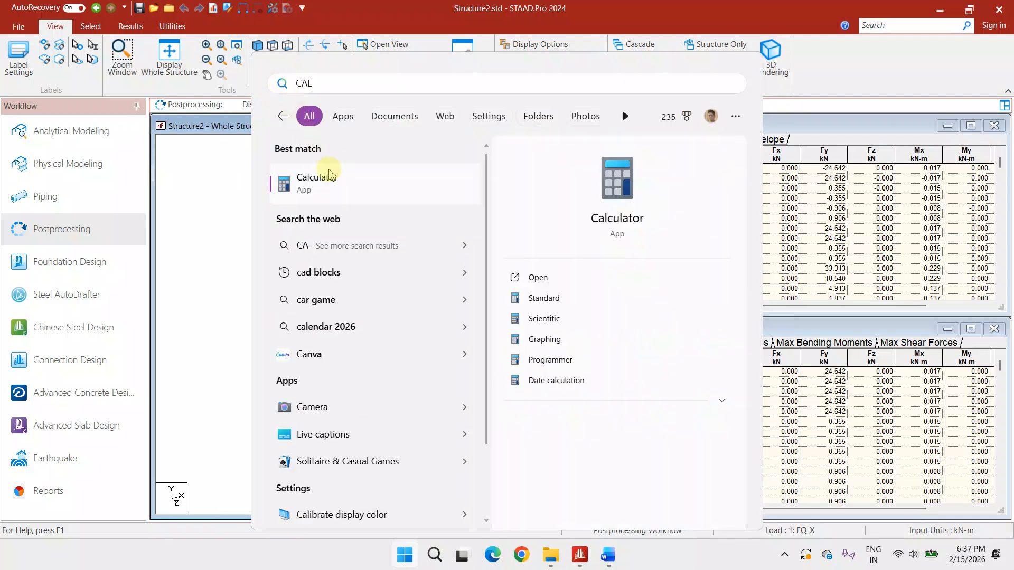
pyautogui.click(621, 191)
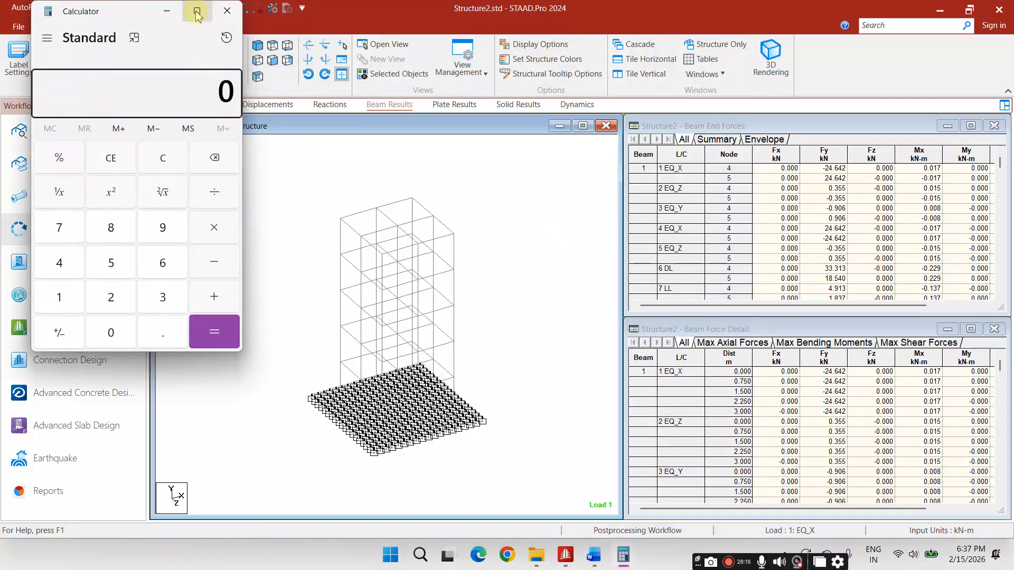
pyautogui.click(197, 10)
pyautogui.click(184, 118)
pyautogui.click(467, 117)
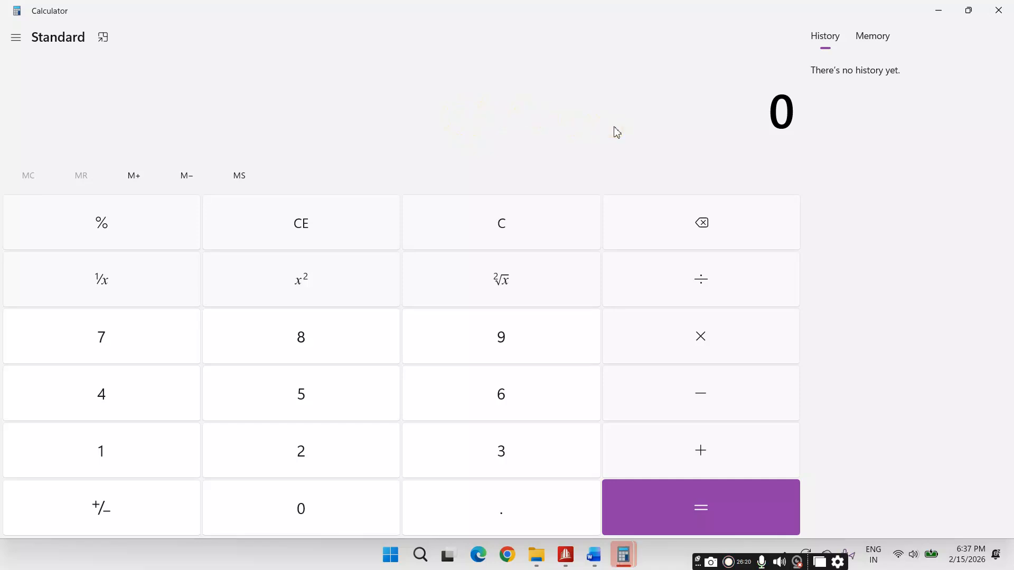
pyautogui.write('80')
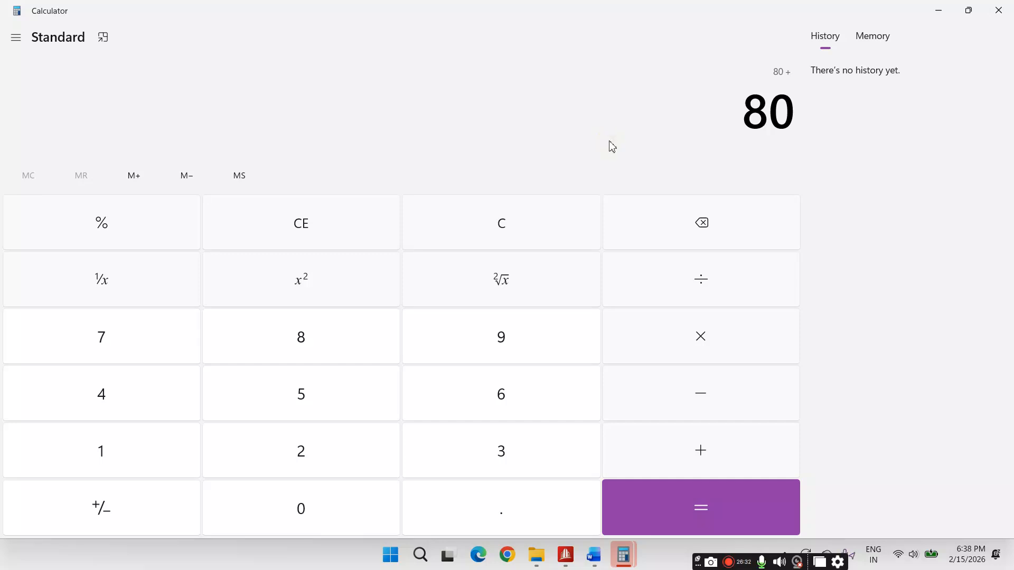
pyautogui.press('2')
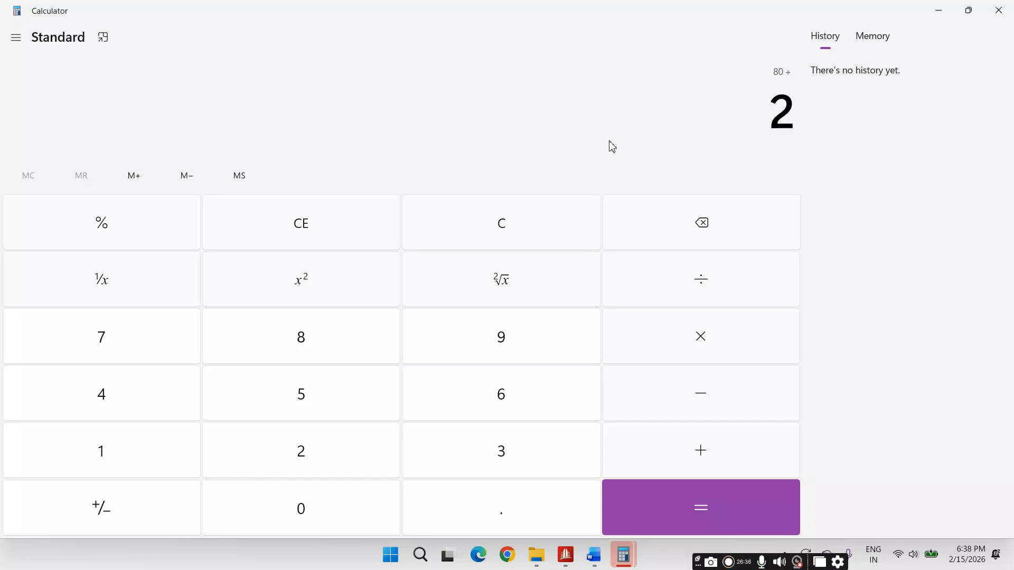
pyautogui.press('*')
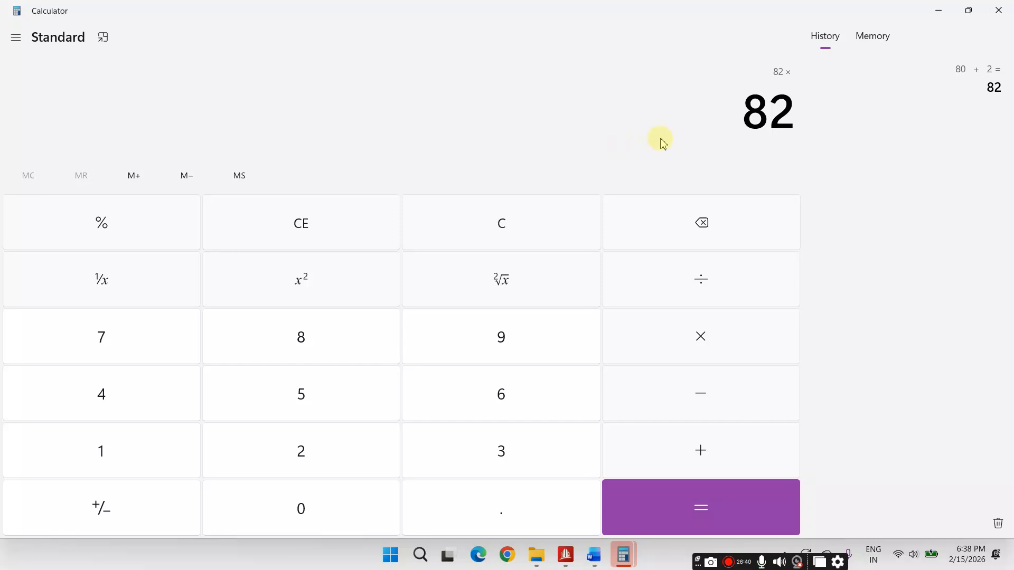
pyautogui.click(548, 236)
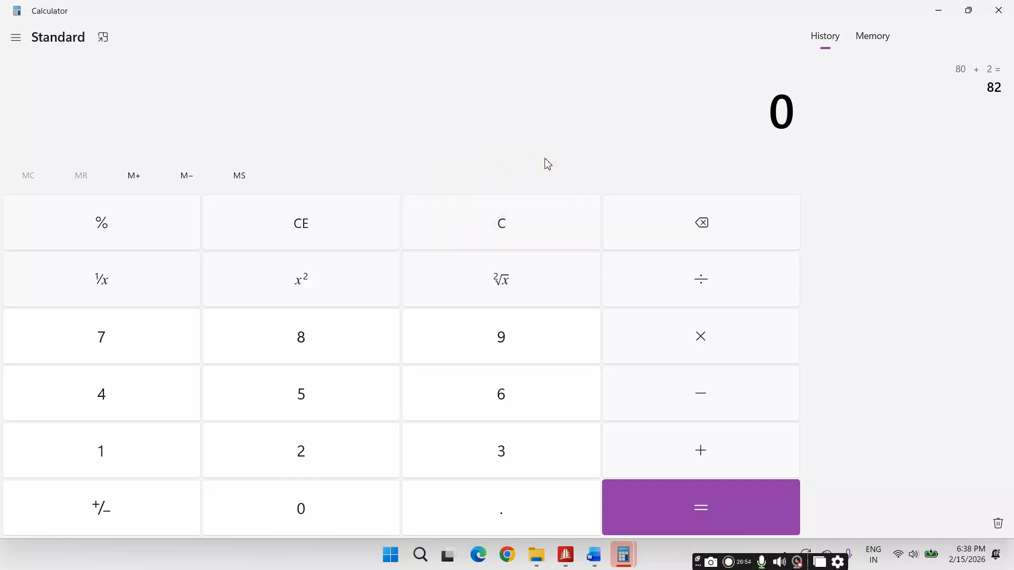
# Calculate 2 × 18, add 80 to the result and close the Calculator to return to STAAD.Pro.
pyautogui.click(335, 460)
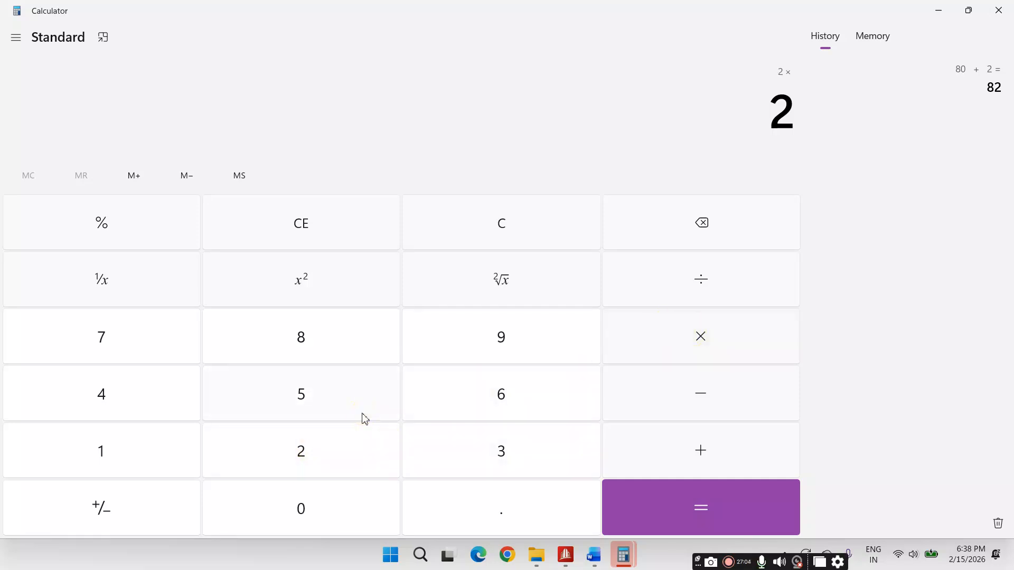
pyautogui.click(113, 448)
pyautogui.click(262, 352)
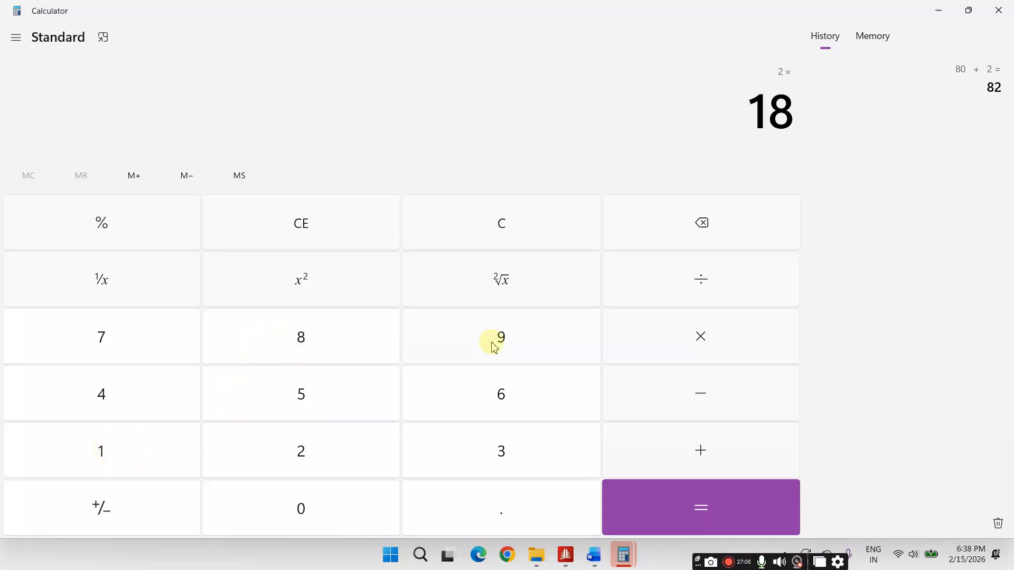
pyautogui.click(693, 512)
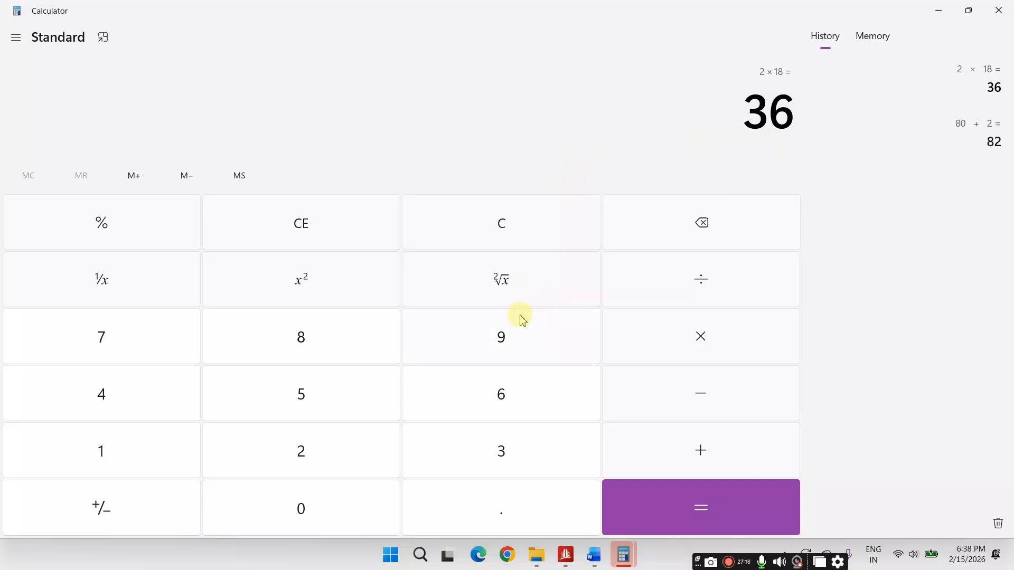
pyautogui.click(700, 452)
pyautogui.click(322, 344)
pyautogui.click(320, 523)
pyautogui.click(713, 518)
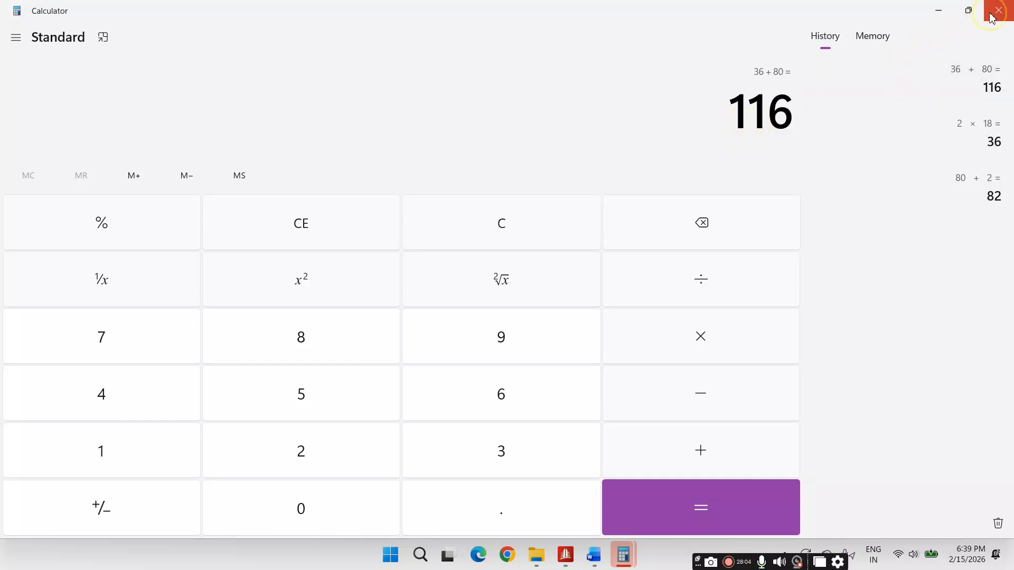
pyautogui.click(968, 10)
pyautogui.click(226, 12)
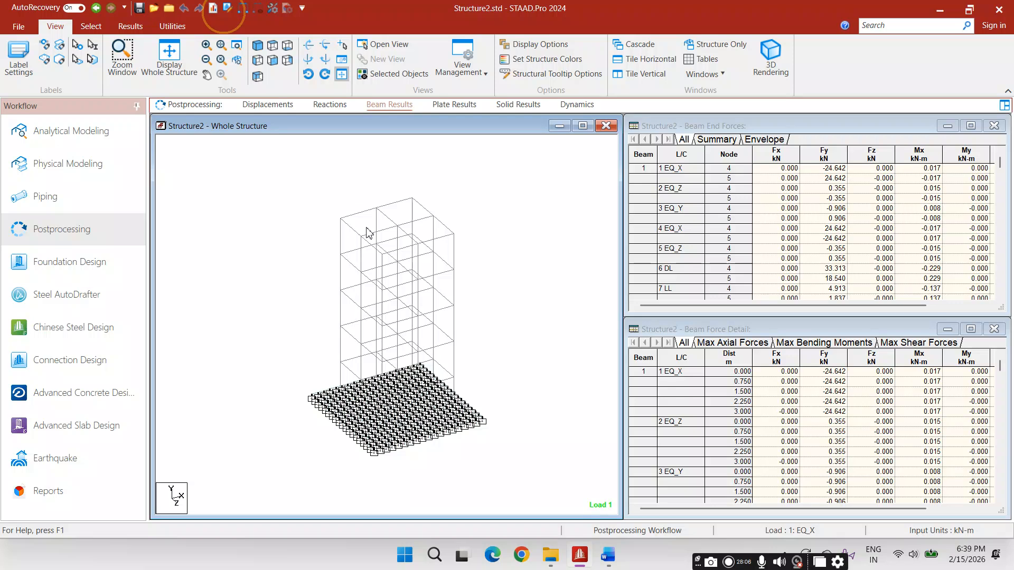
# Open the plate results and display the Base Pressure contour in the Y direction for load case 111: (DL+LL).
pyautogui.click(130, 240)
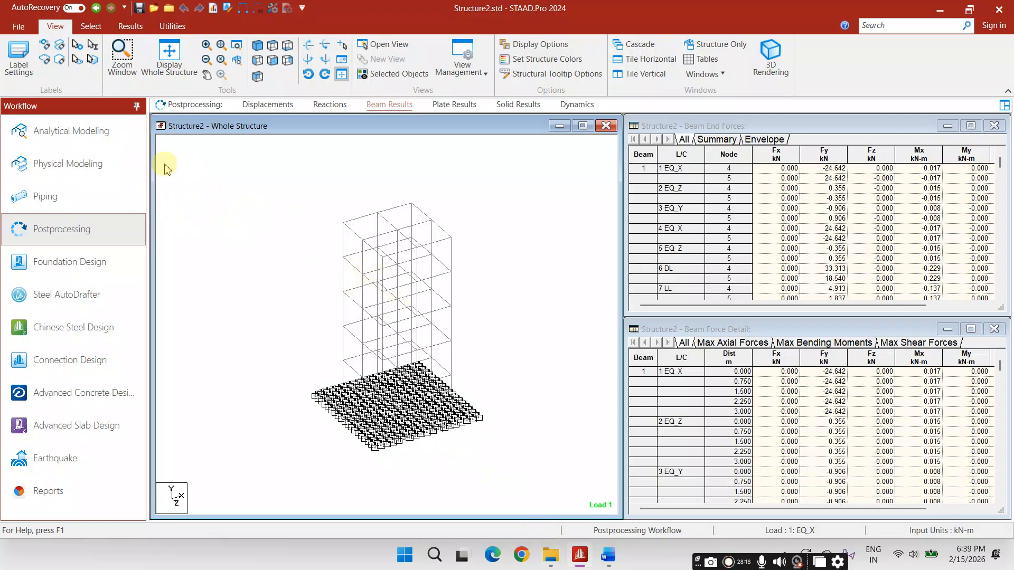
pyautogui.click(130, 26)
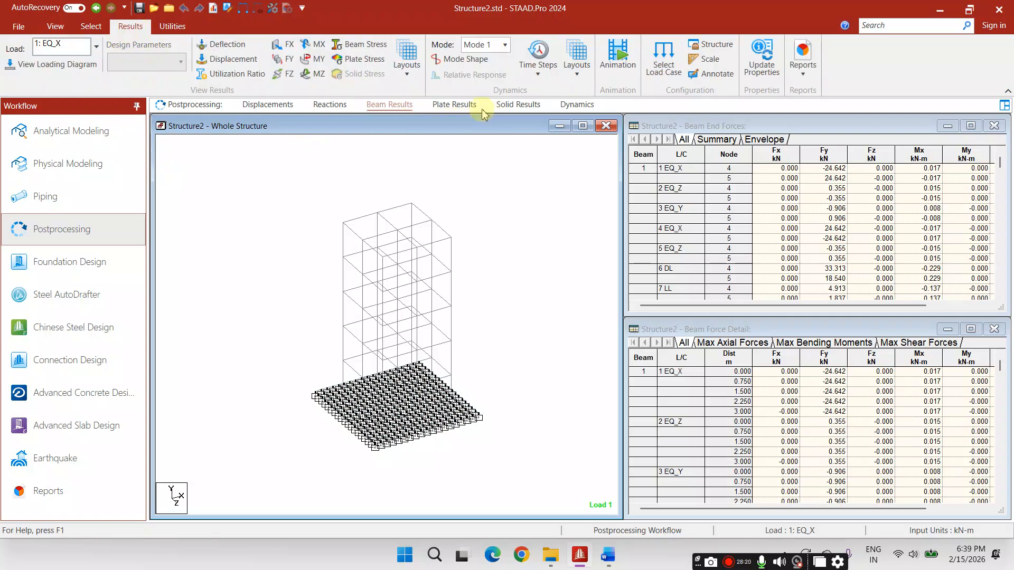
pyautogui.click(457, 104)
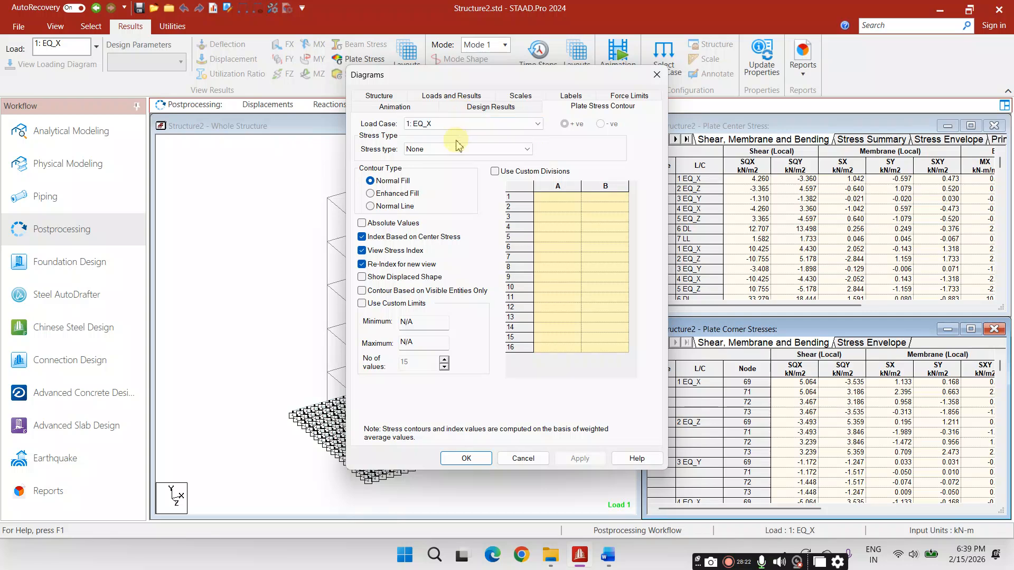
pyautogui.click(460, 124)
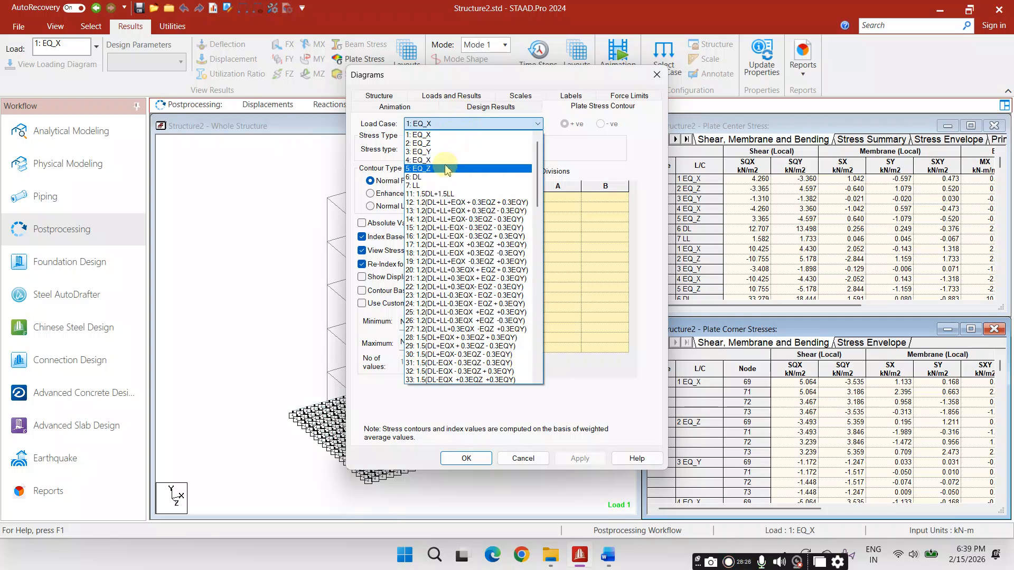
pyautogui.scroll(-13, 449, 232)
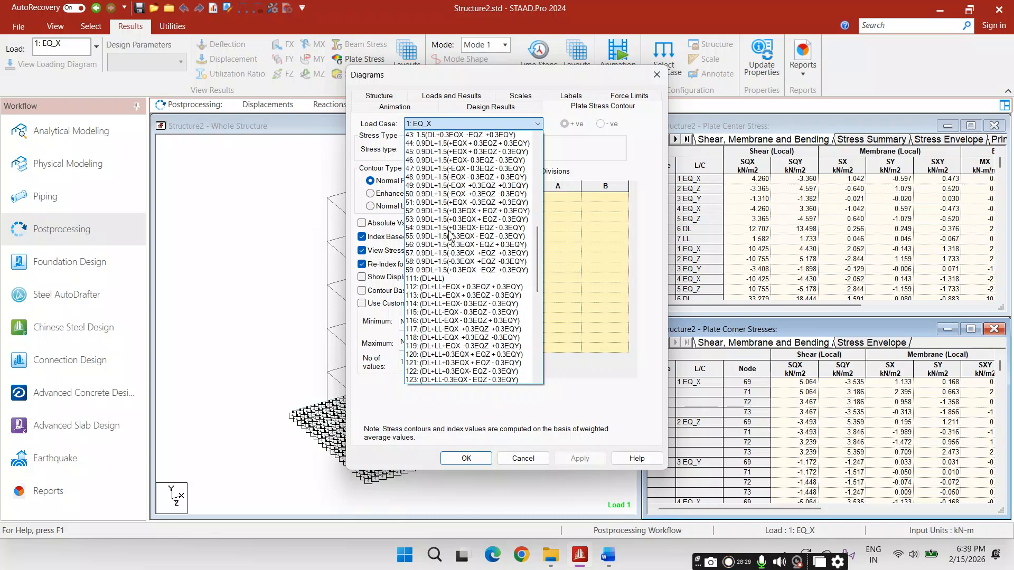
pyautogui.click(431, 278)
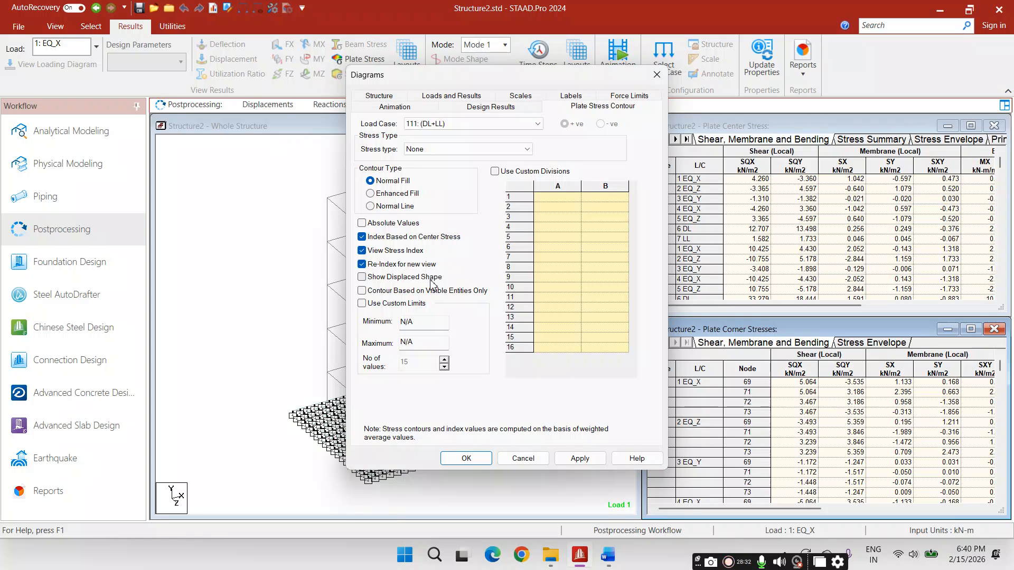
pyautogui.click(422, 149)
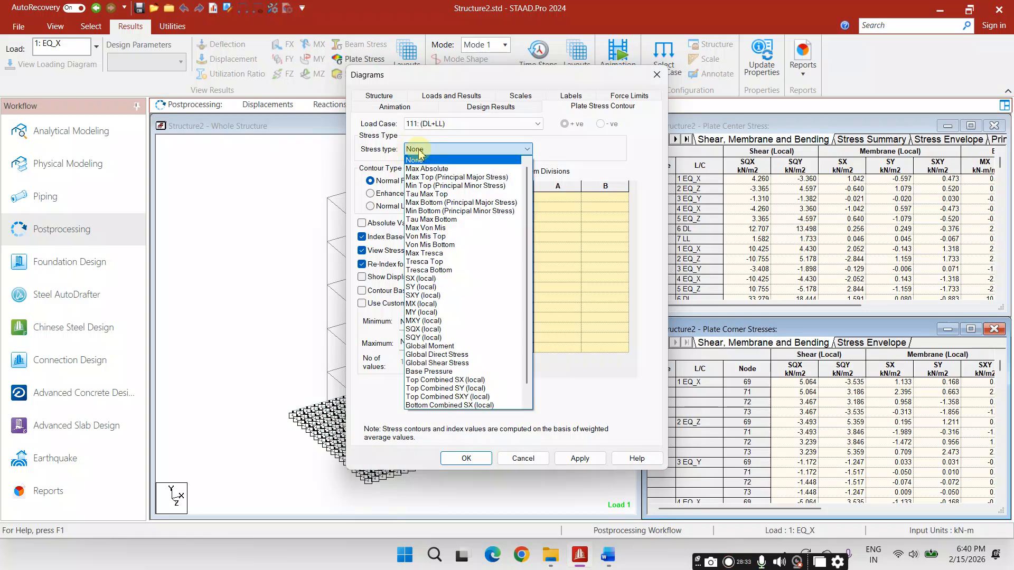
pyautogui.click(446, 371)
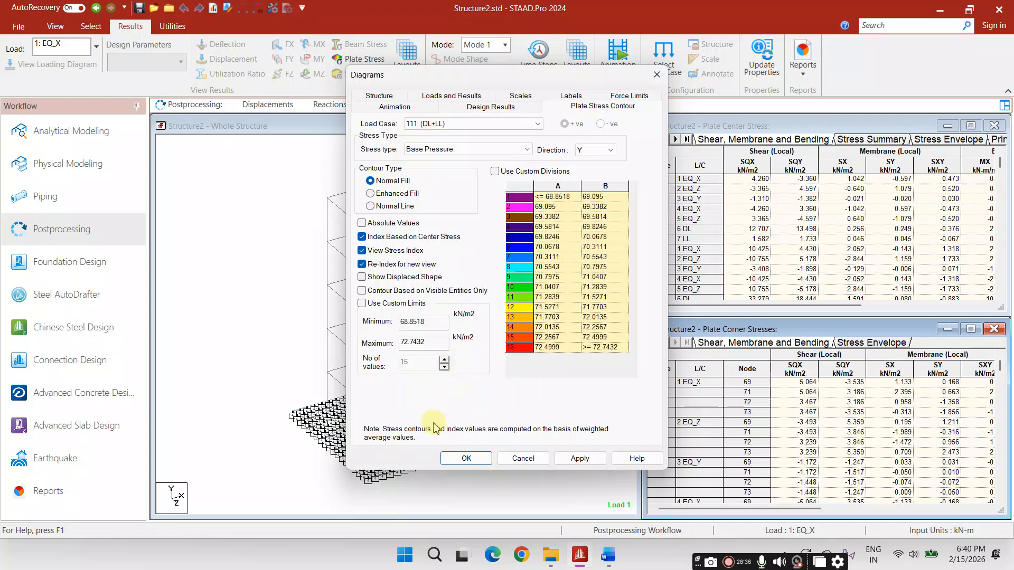
pyautogui.click(576, 459)
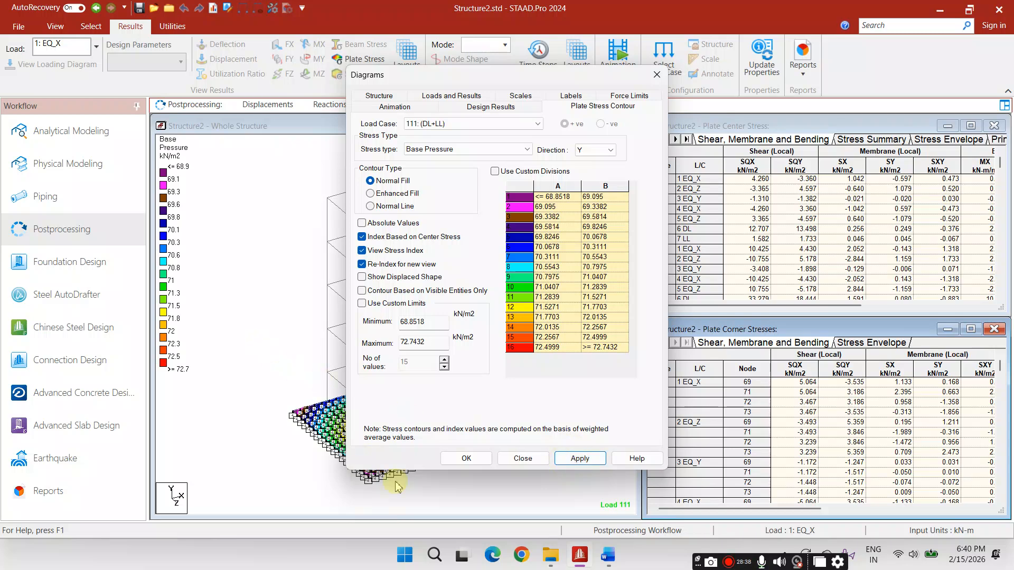
pyautogui.click(467, 458)
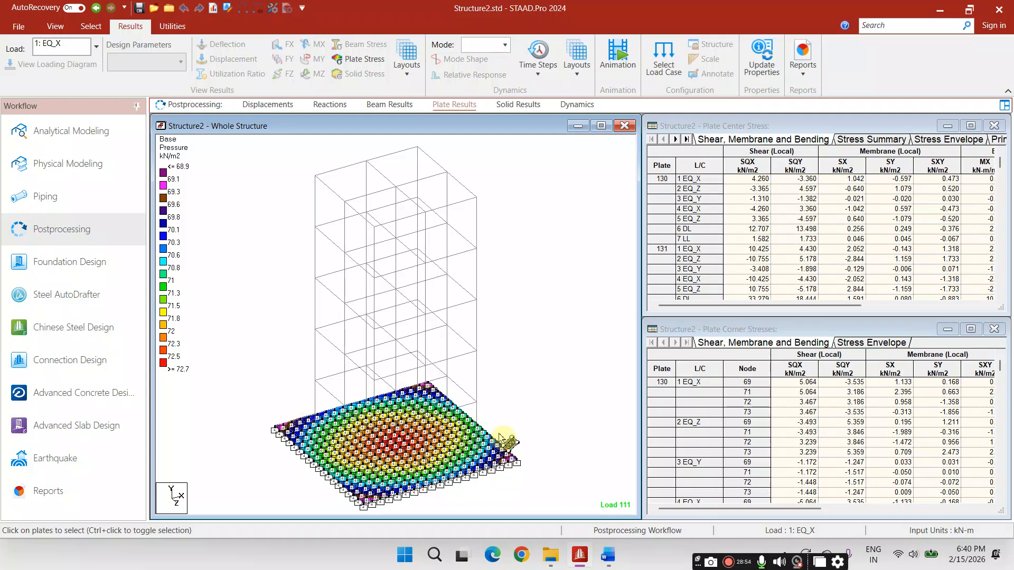
# Examine the base pressure contour on the raft for load case 111, from its centre to its edges and corners.
pyautogui.scroll(3, 417, 458)
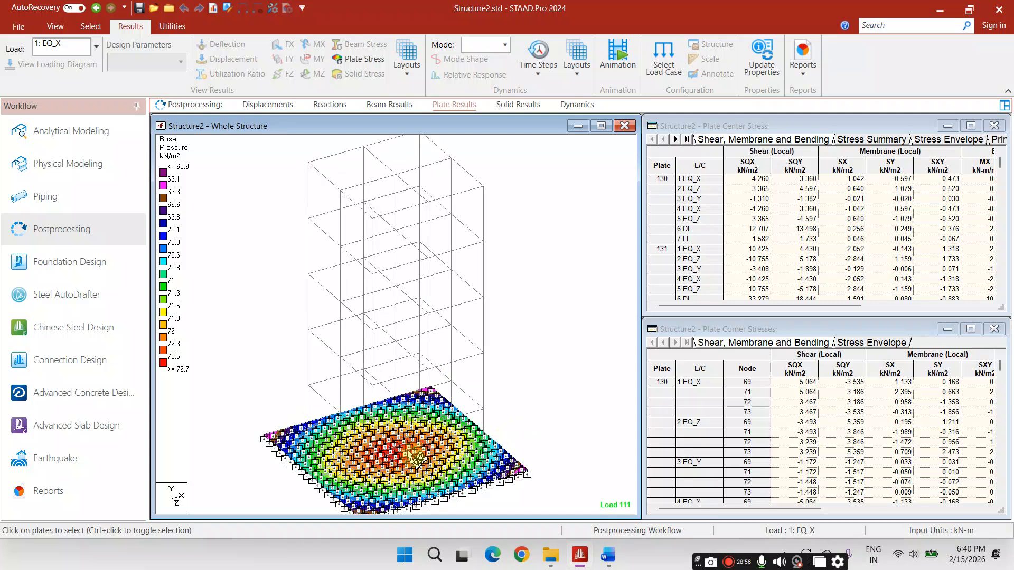
pyautogui.scroll(1, 422, 457)
pyautogui.moveTo(521, 445); pyautogui.dragTo(517, 353, button='middle')
pyautogui.scroll(2, 417, 403)
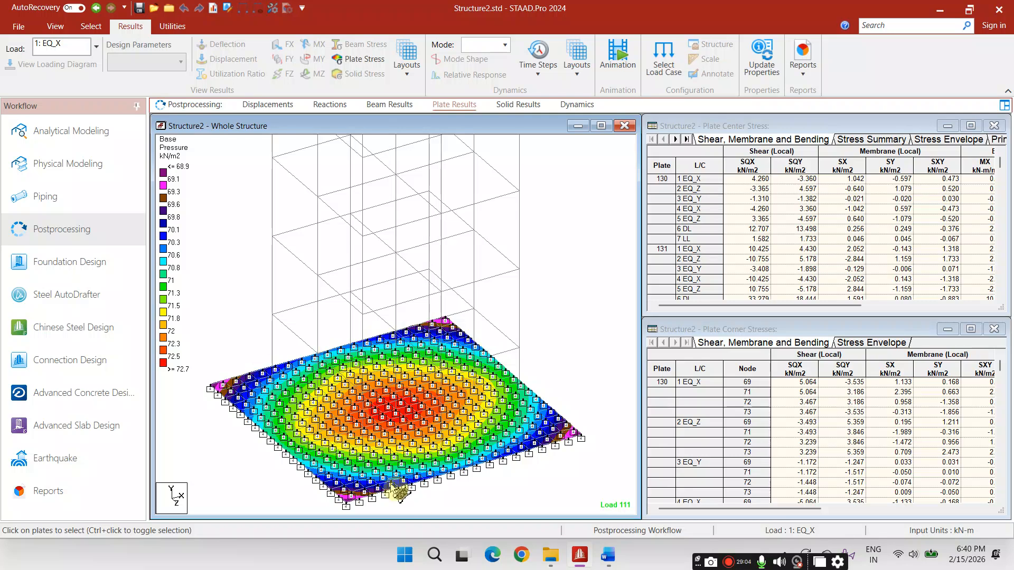
pyautogui.scroll(-1, 423, 435)
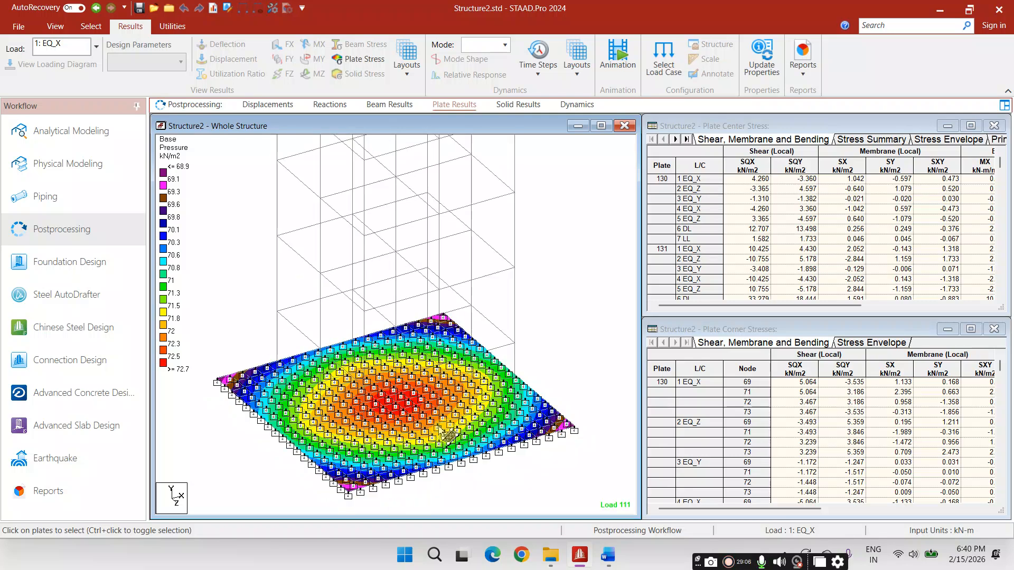
pyautogui.scroll(3, 430, 438)
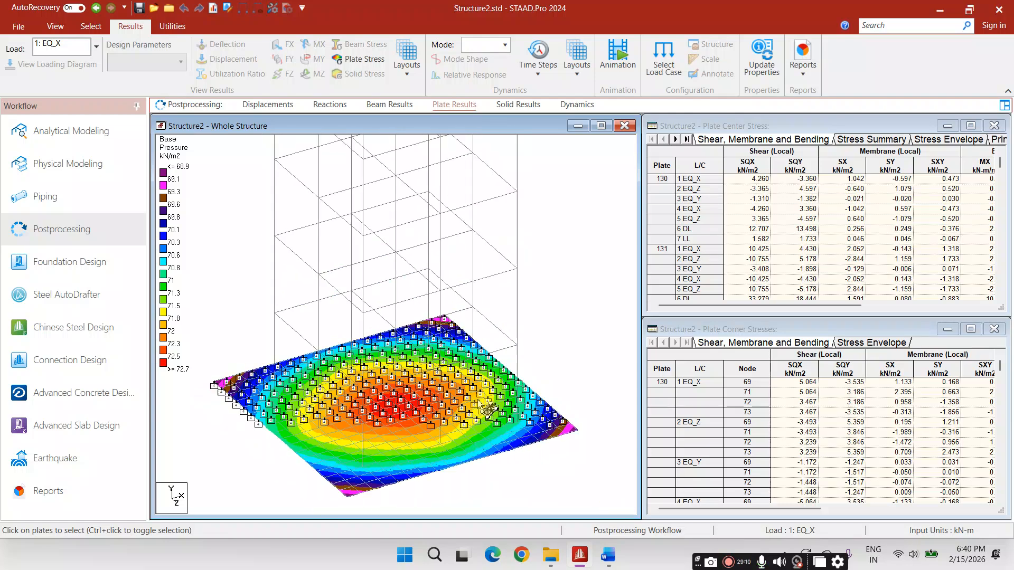
pyautogui.scroll(2, 410, 434)
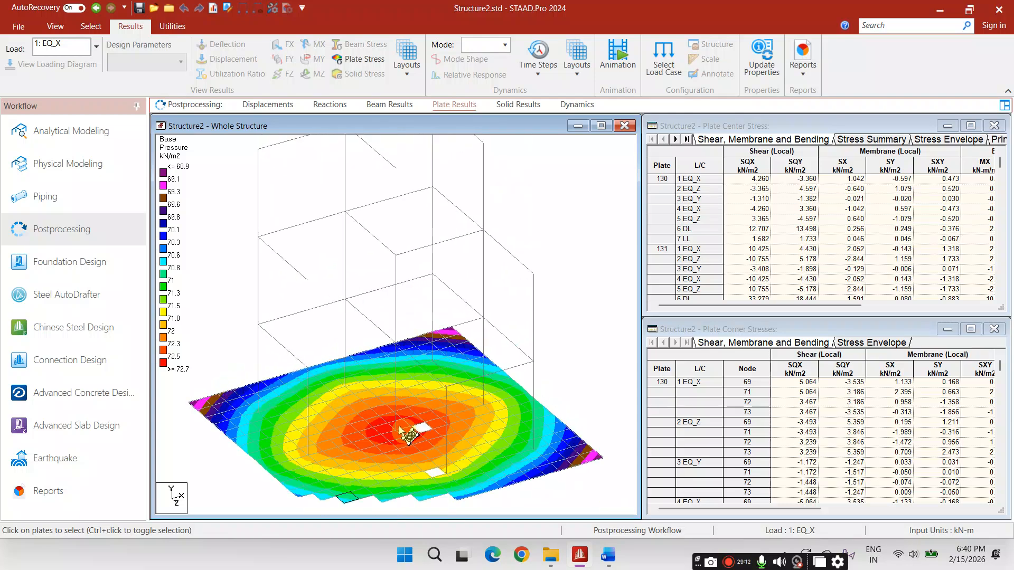
pyautogui.scroll(2, 418, 378)
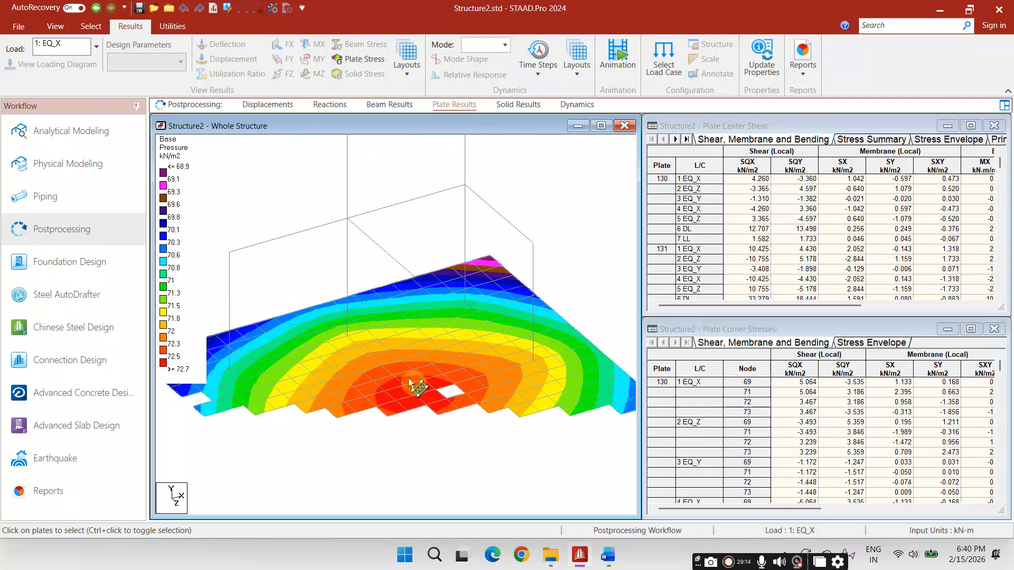
pyautogui.moveTo(457, 376); pyautogui.dragTo(458, 259, button='middle')
pyautogui.scroll(2, 428, 311)
pyautogui.scroll(-2, 426, 314)
pyautogui.moveTo(430, 347); pyautogui.dragTo(434, 424, button='middle')
pyautogui.scroll(-3, 434, 424)
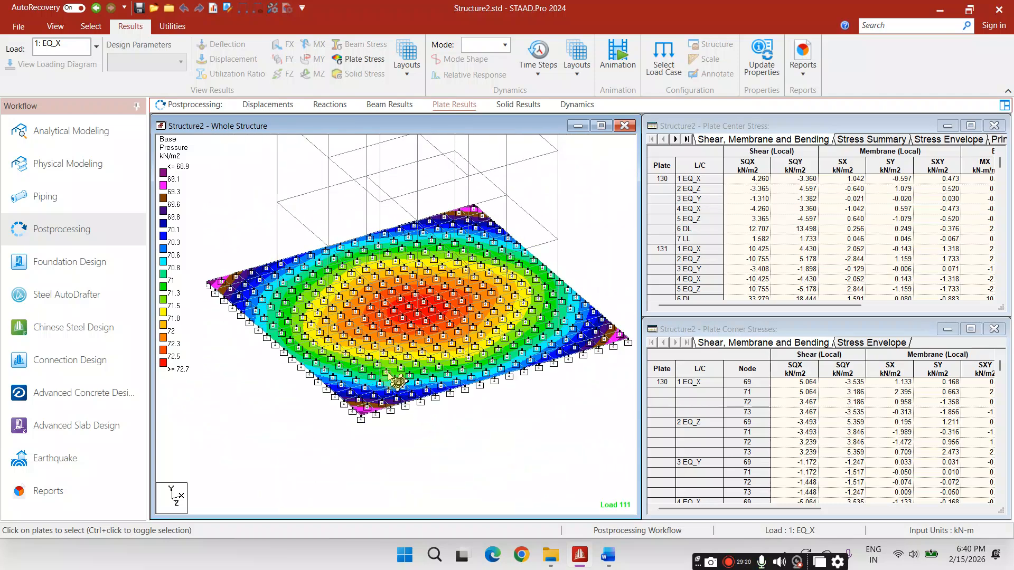
pyautogui.scroll(1, 422, 346)
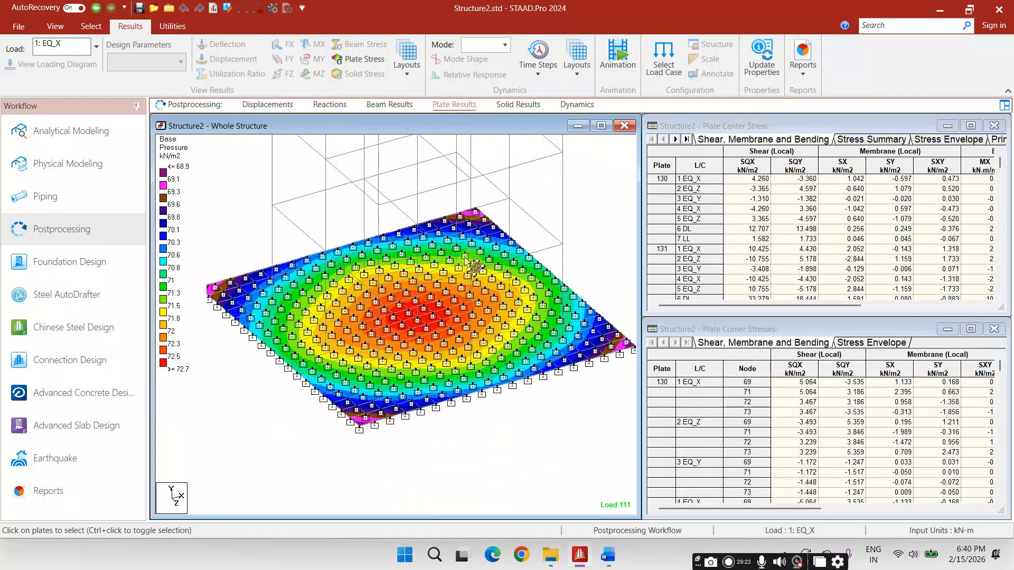
pyautogui.moveTo(445, 335); pyautogui.dragTo(453, 413, button='middle')
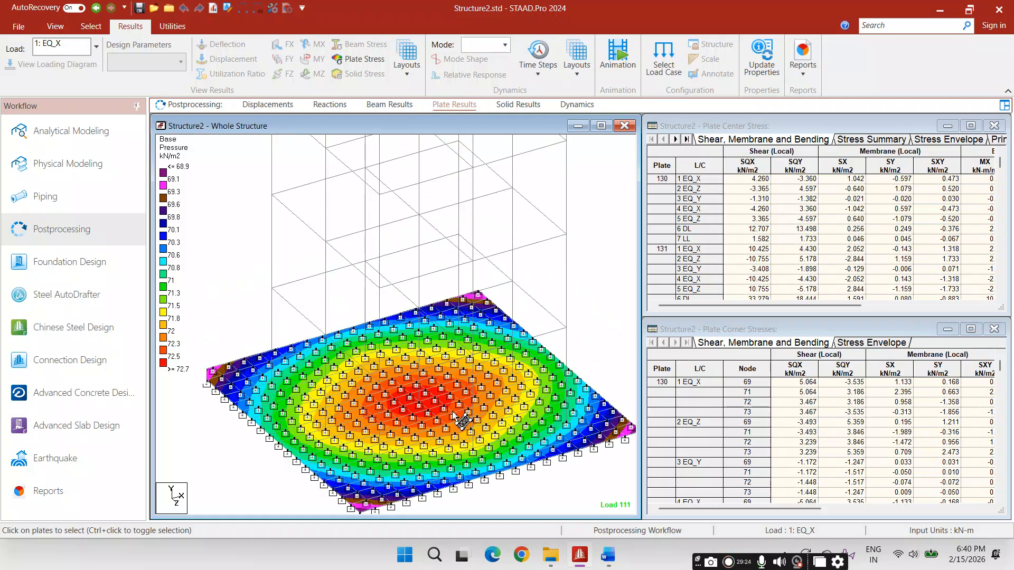
pyautogui.scroll(-1, 497, 315)
pyautogui.scroll(1, 487, 413)
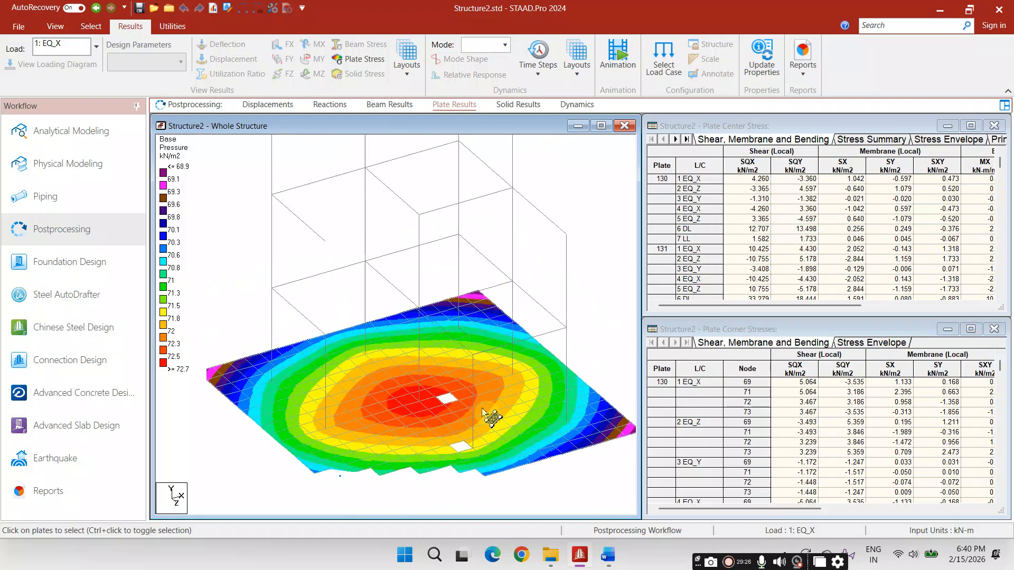
# Compare the raft's central high-pressure zone with the surrounding contour bands and the Base Pressure legend for load case 111.
pyautogui.scroll(-1, 600, 434)
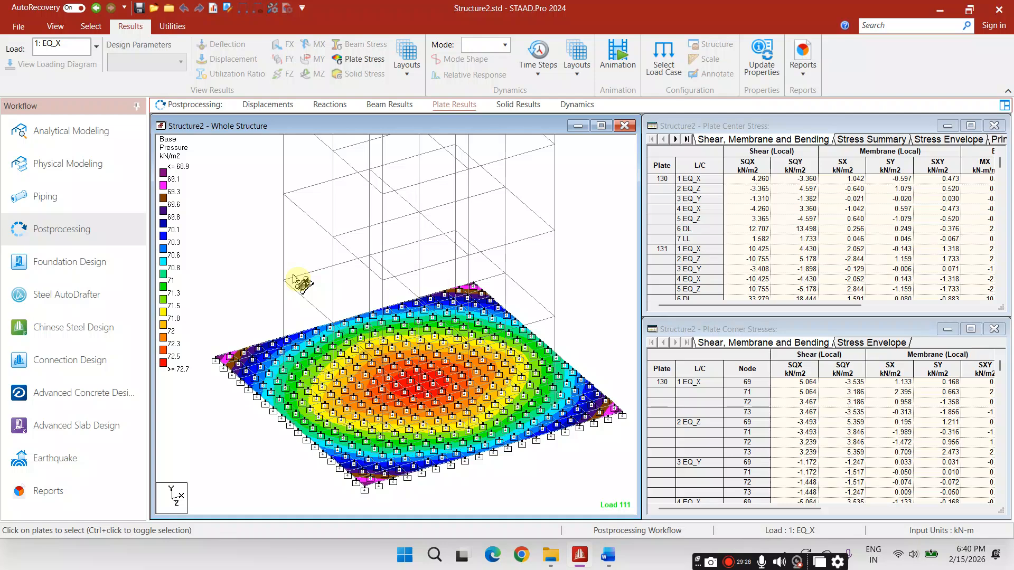
pyautogui.scroll(1, 383, 355)
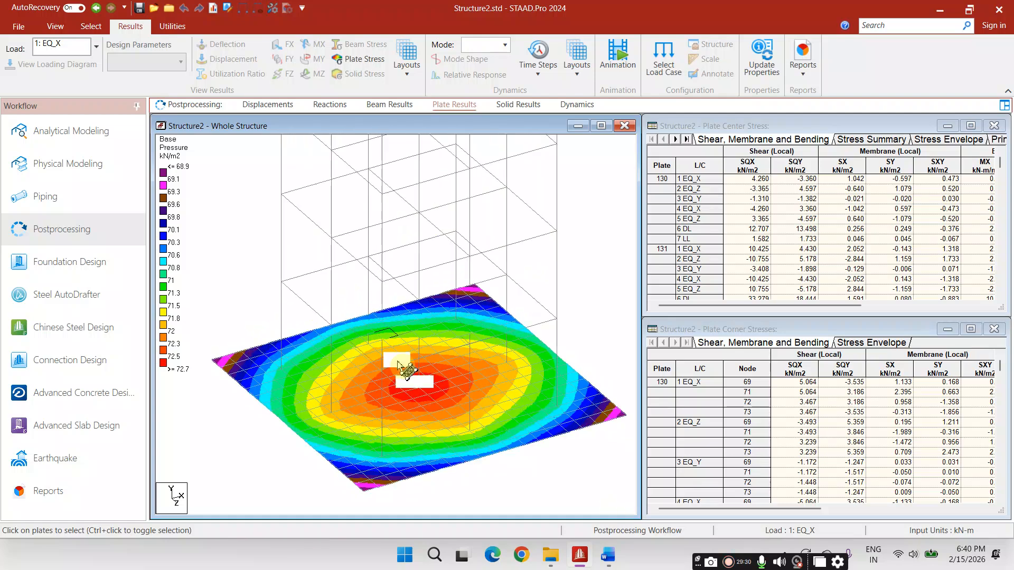
pyautogui.scroll(-1, 443, 390)
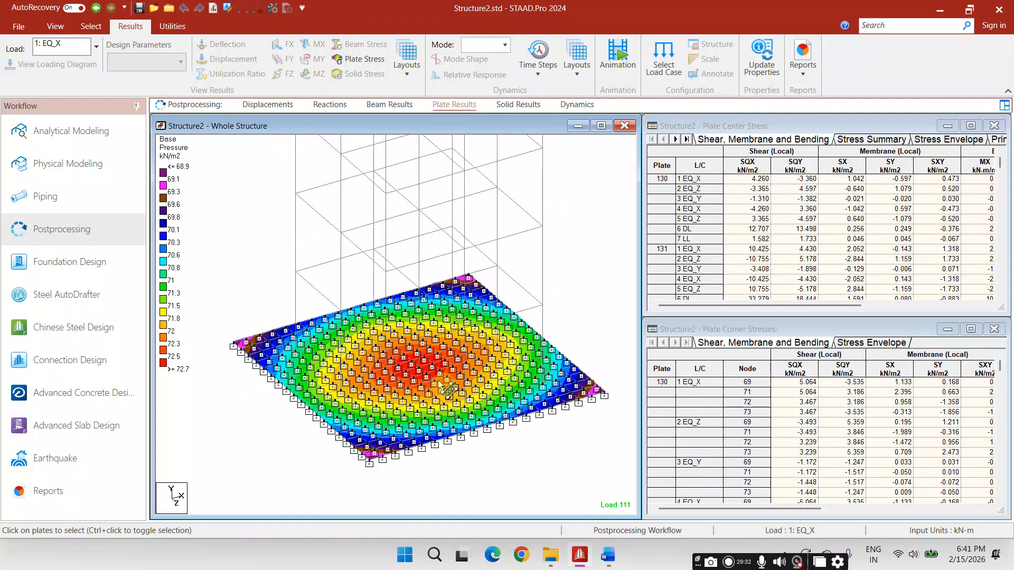
pyautogui.scroll(-1, 446, 389)
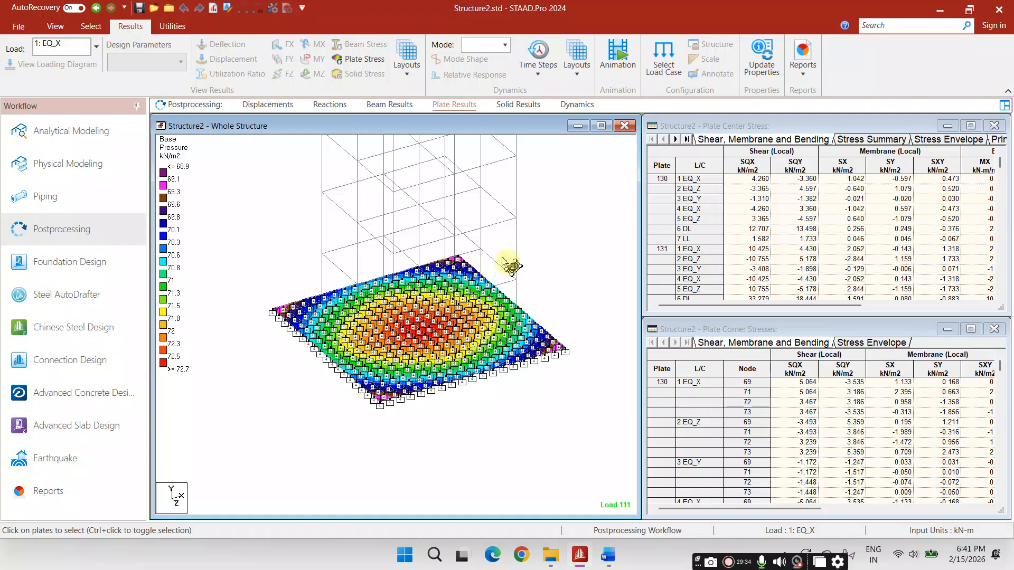
pyautogui.scroll(1, 478, 278)
pyautogui.scroll(2, 481, 364)
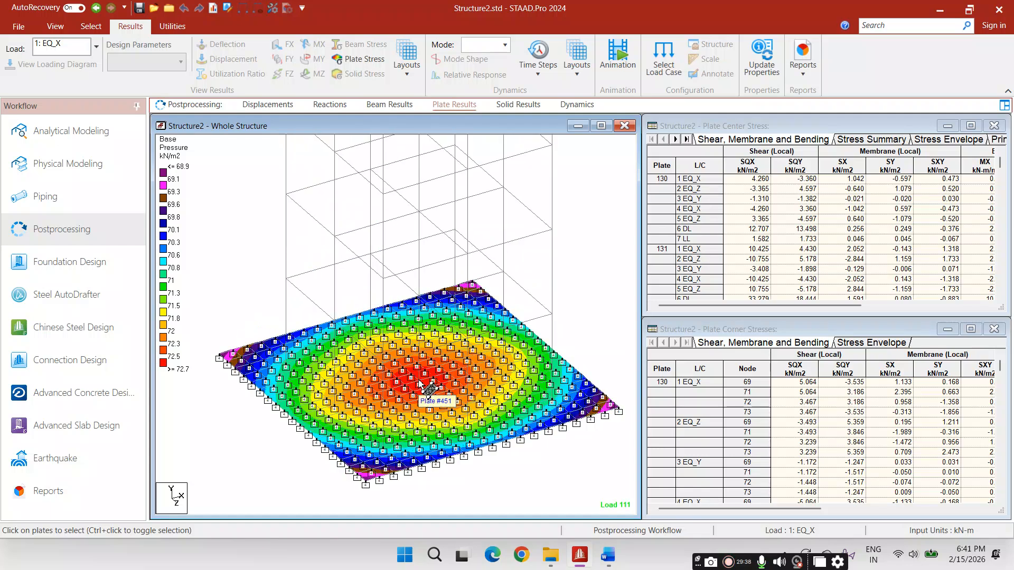
pyautogui.scroll(1, 417, 384)
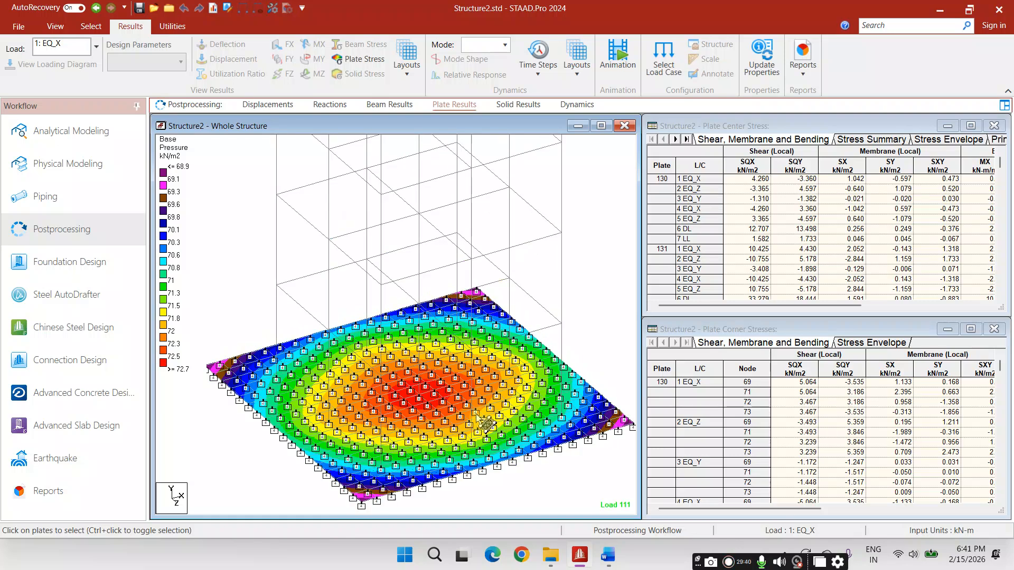
pyautogui.scroll(-1, 502, 340)
pyautogui.scroll(-1, 501, 341)
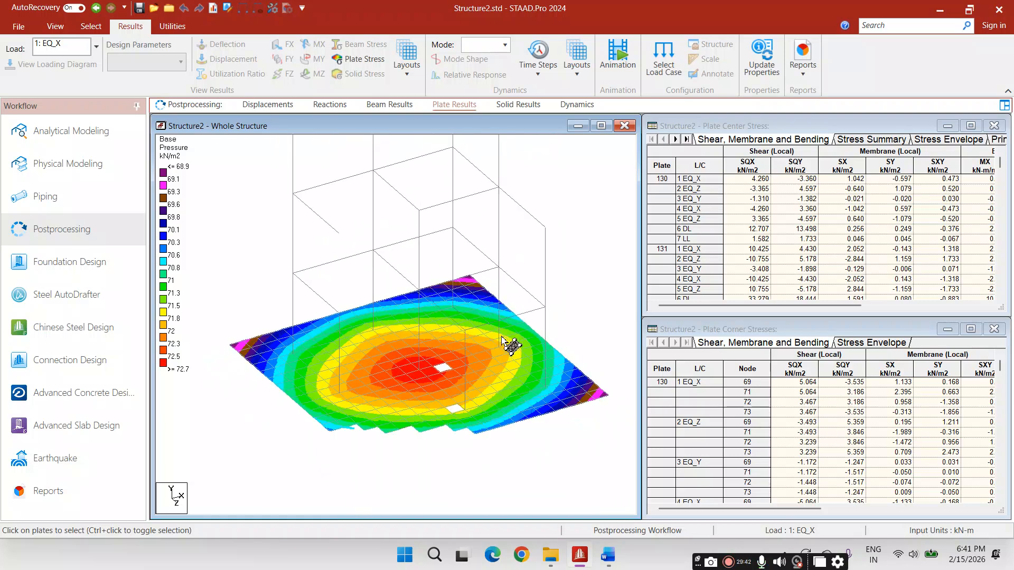
pyautogui.scroll(2, 399, 396)
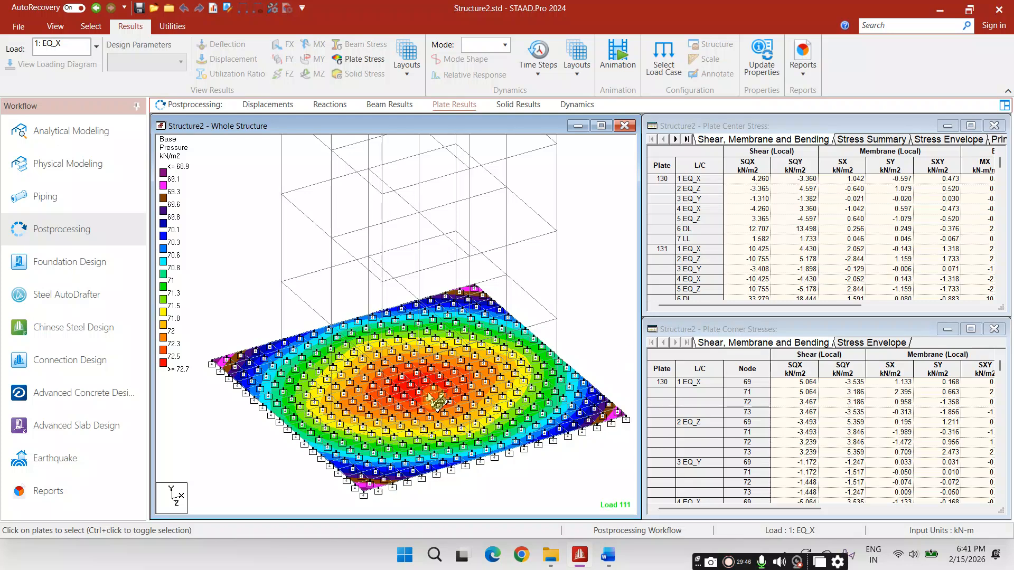
pyautogui.scroll(1, 428, 392)
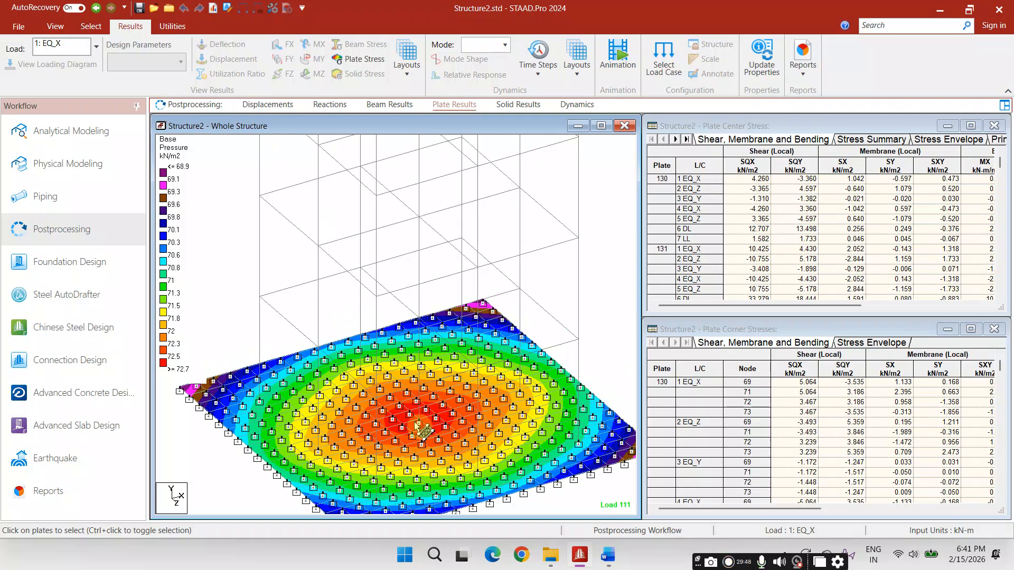
pyautogui.moveTo(441, 447); pyautogui.dragTo(473, 351, button='middle')
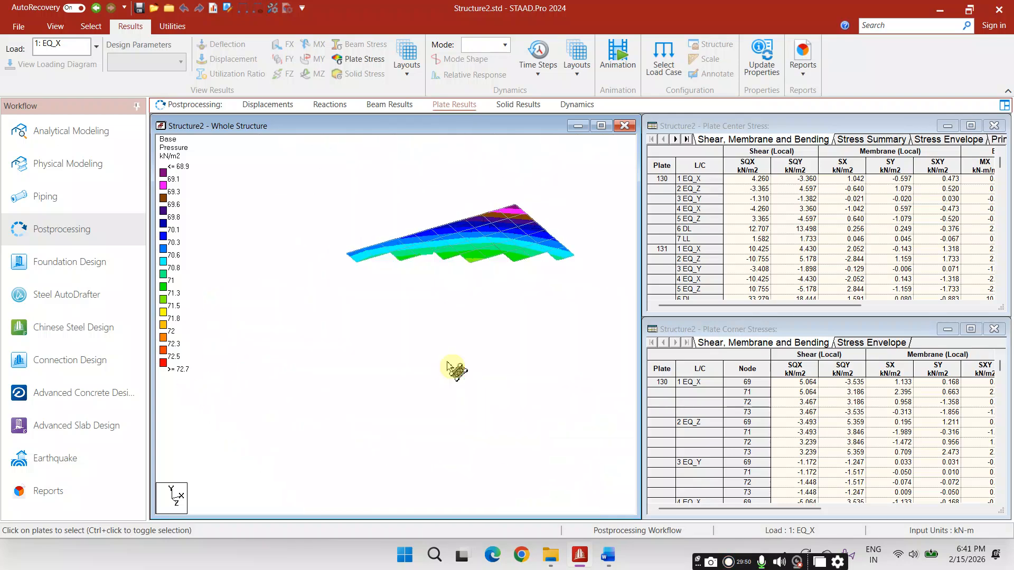
pyautogui.scroll(-2, 450, 294)
pyautogui.moveTo(453, 305); pyautogui.dragTo(421, 385, button='middle')
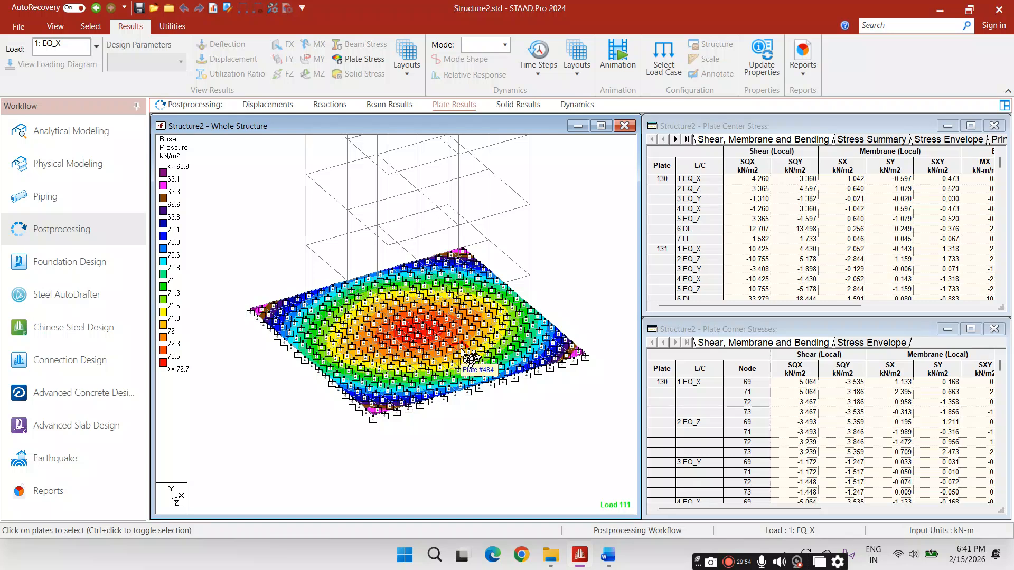
pyautogui.scroll(1, 430, 353)
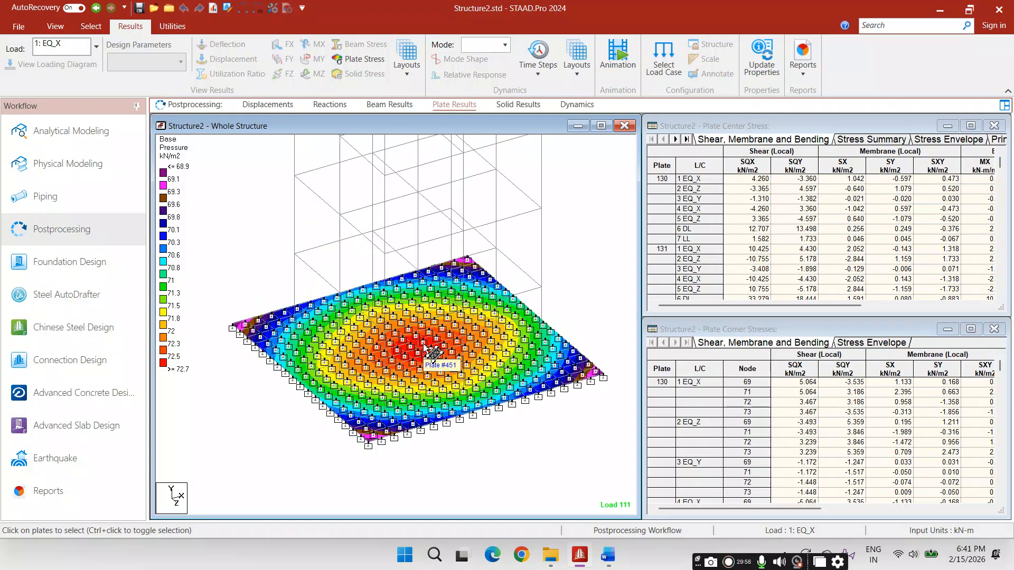
pyautogui.scroll(-1, 452, 376)
pyautogui.scroll(-2, 438, 365)
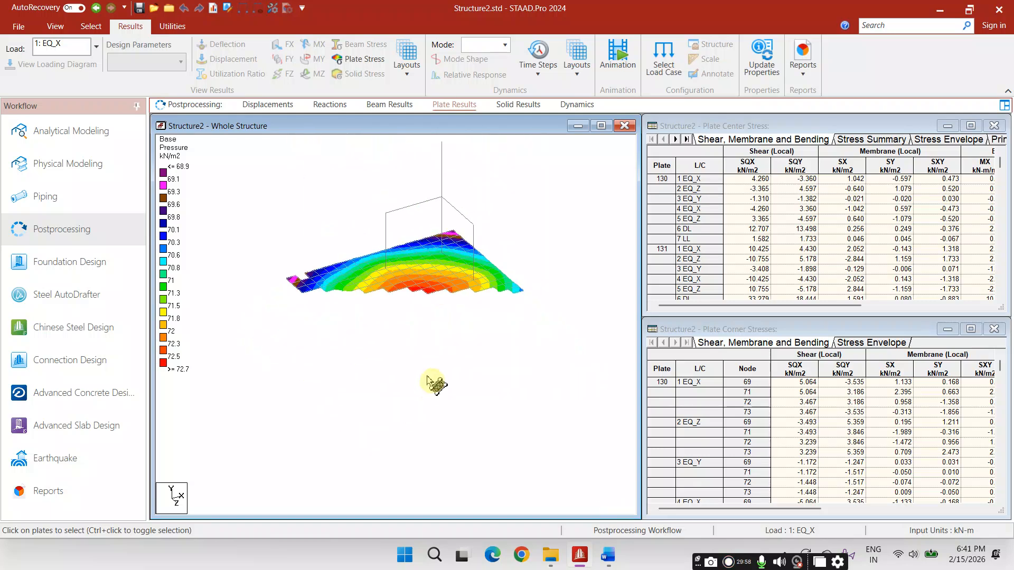
pyautogui.moveTo(448, 323); pyautogui.dragTo(438, 379, button='middle')
pyautogui.scroll(1, 445, 386)
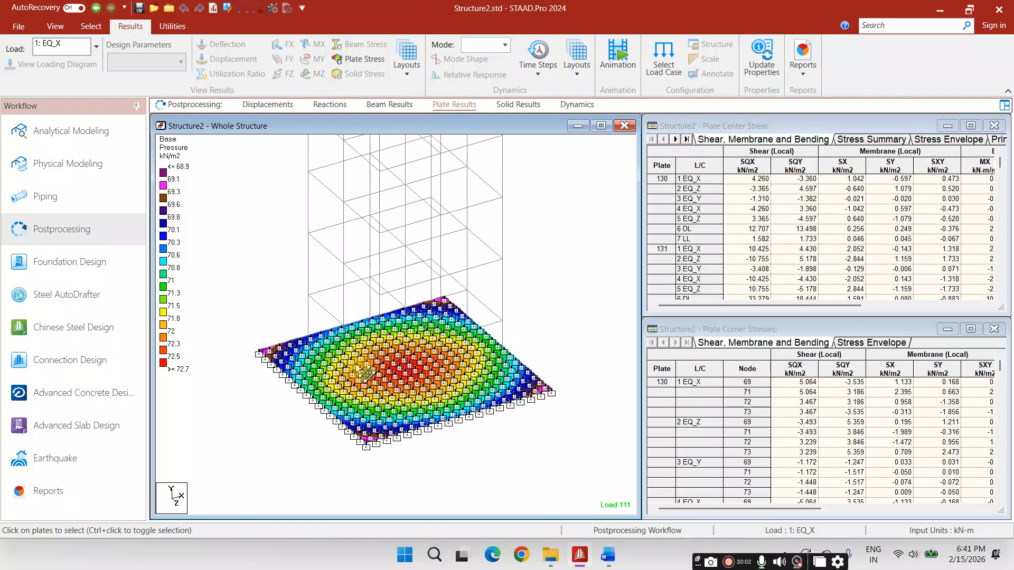
pyautogui.scroll(1, 370, 373)
pyautogui.scroll(-1, 379, 376)
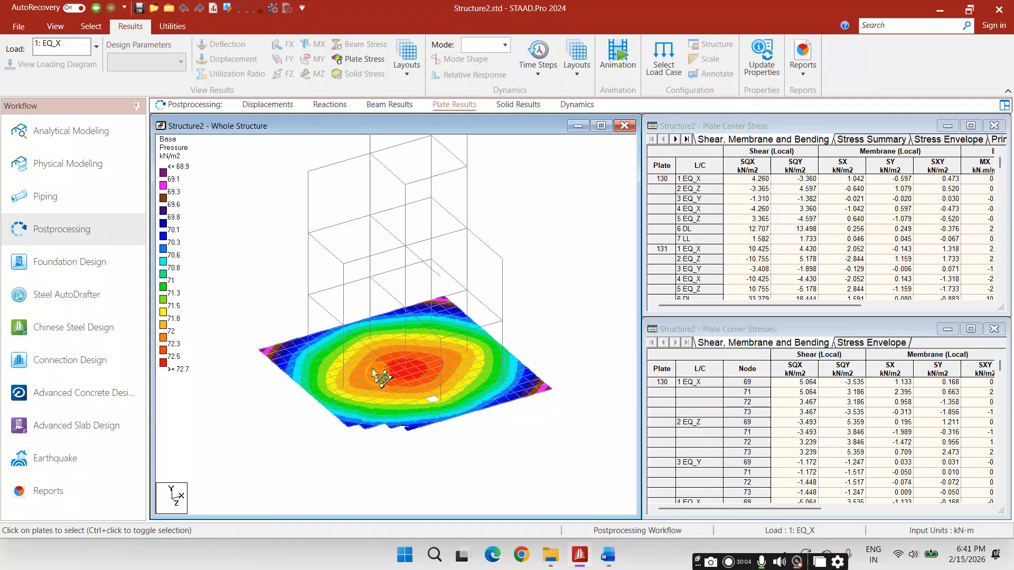